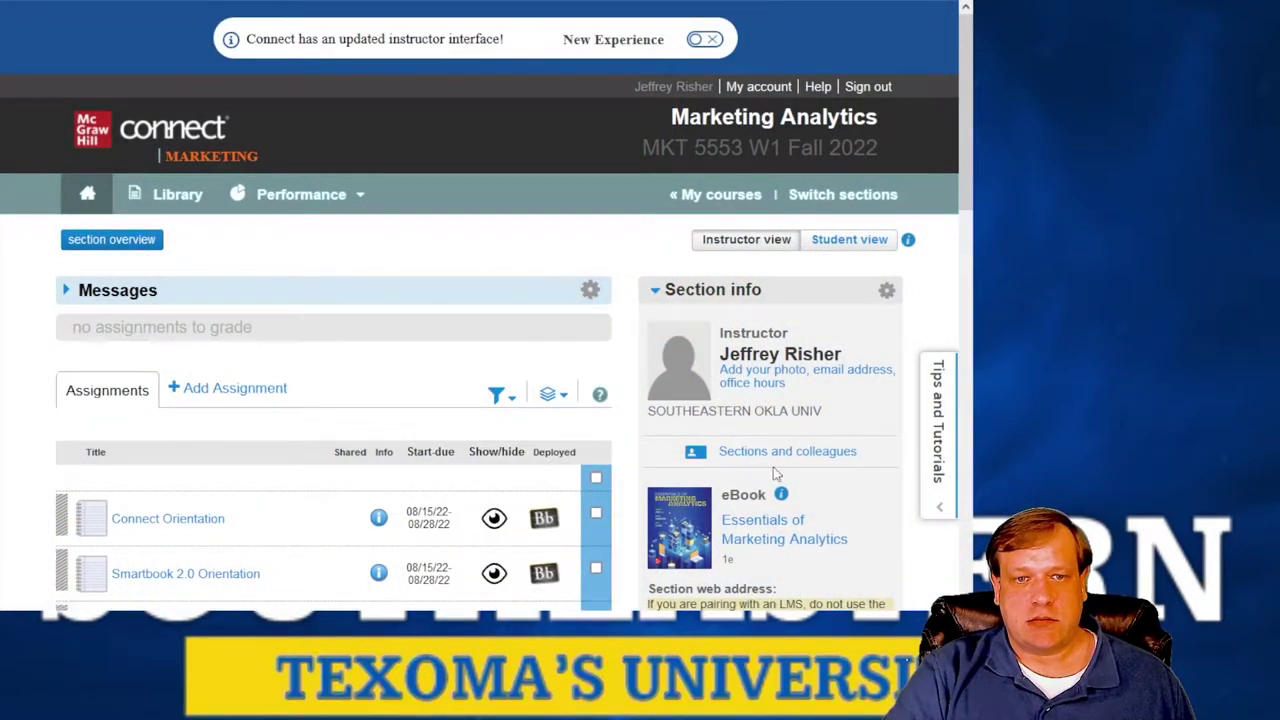
- Open the Essentials of Marketing Analytics eBook and review the airline case study's business problem, dataset description and Exhibit 6-7 data dictionary
{"action": "left_click", "coordinate": [768, 545]}
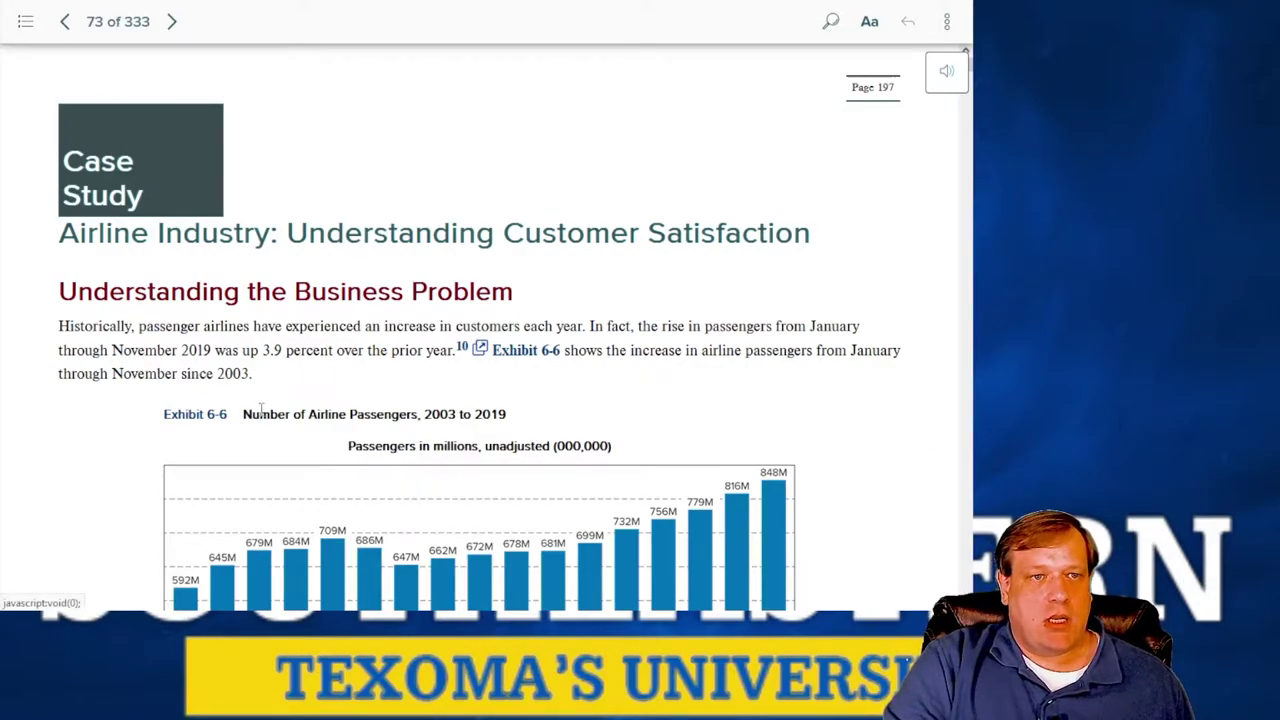
{"action": "scroll", "coordinate": [260, 430], "scroll_direction": "down", "scroll_amount": 3}
{"action": "scroll", "coordinate": [277, 422], "scroll_direction": "down", "scroll_amount": 3}
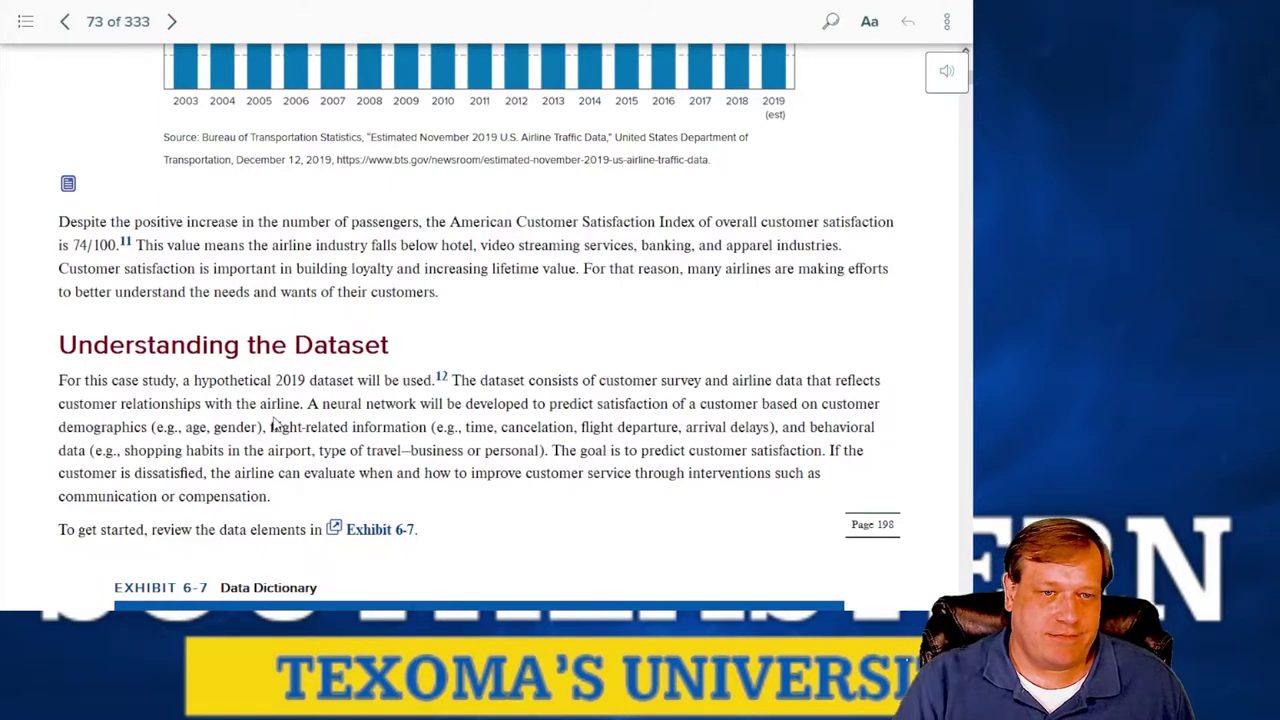
{"action": "scroll", "coordinate": [420, 457], "scroll_direction": "down", "scroll_amount": 4}
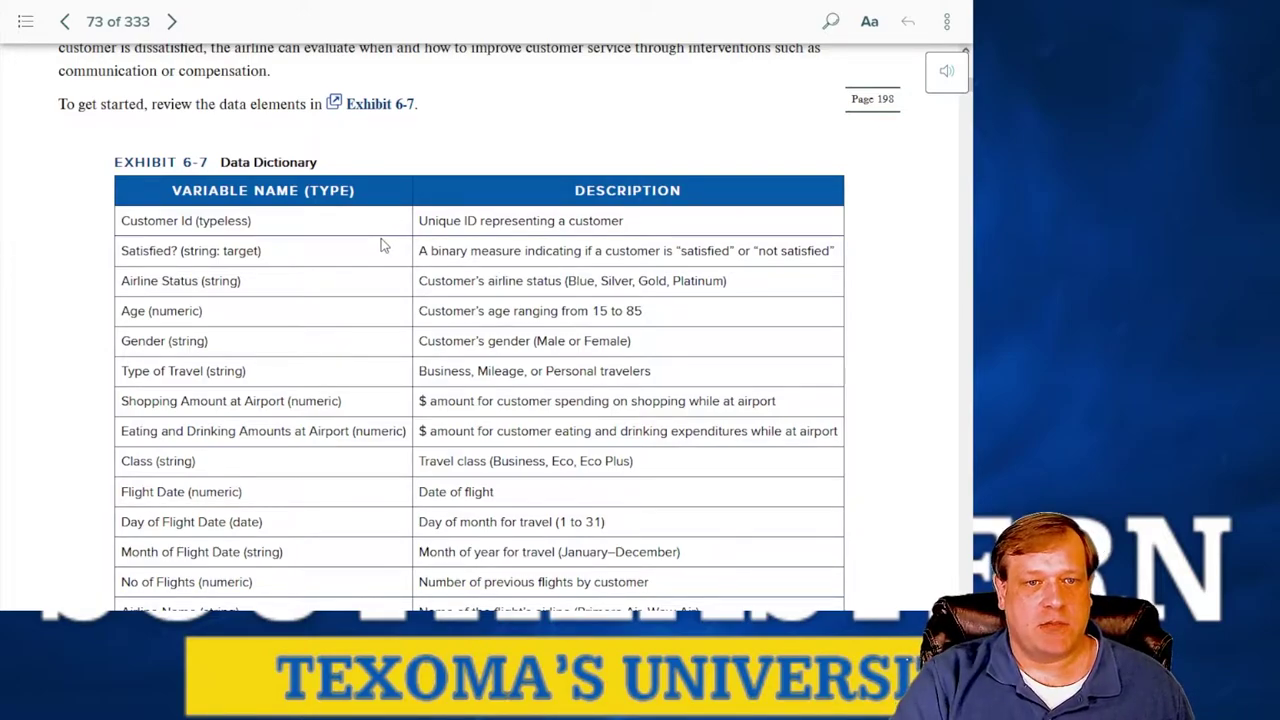
{"action": "scroll", "coordinate": [382, 248], "scroll_direction": "down", "scroll_amount": 1}
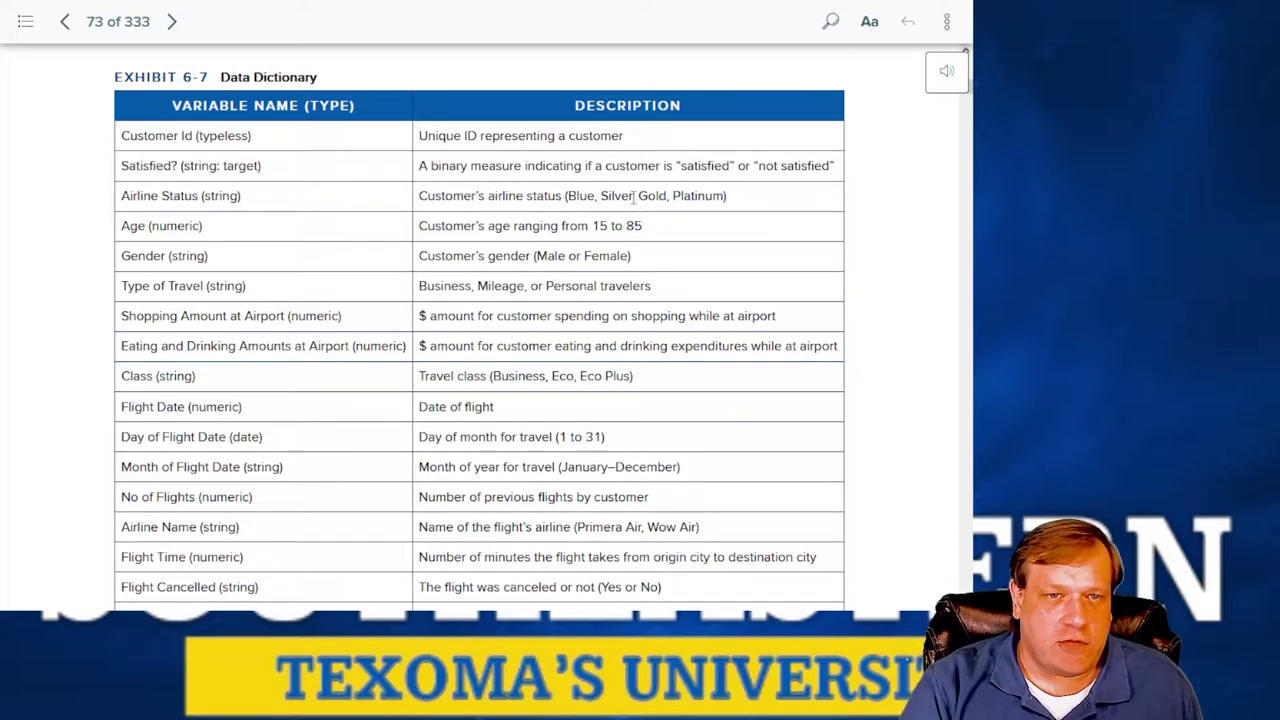
{"action": "scroll", "coordinate": [658, 387], "scroll_direction": "down", "scroll_amount": 1}
{"action": "scroll", "coordinate": [658, 388], "scroll_direction": "down", "scroll_amount": 3}
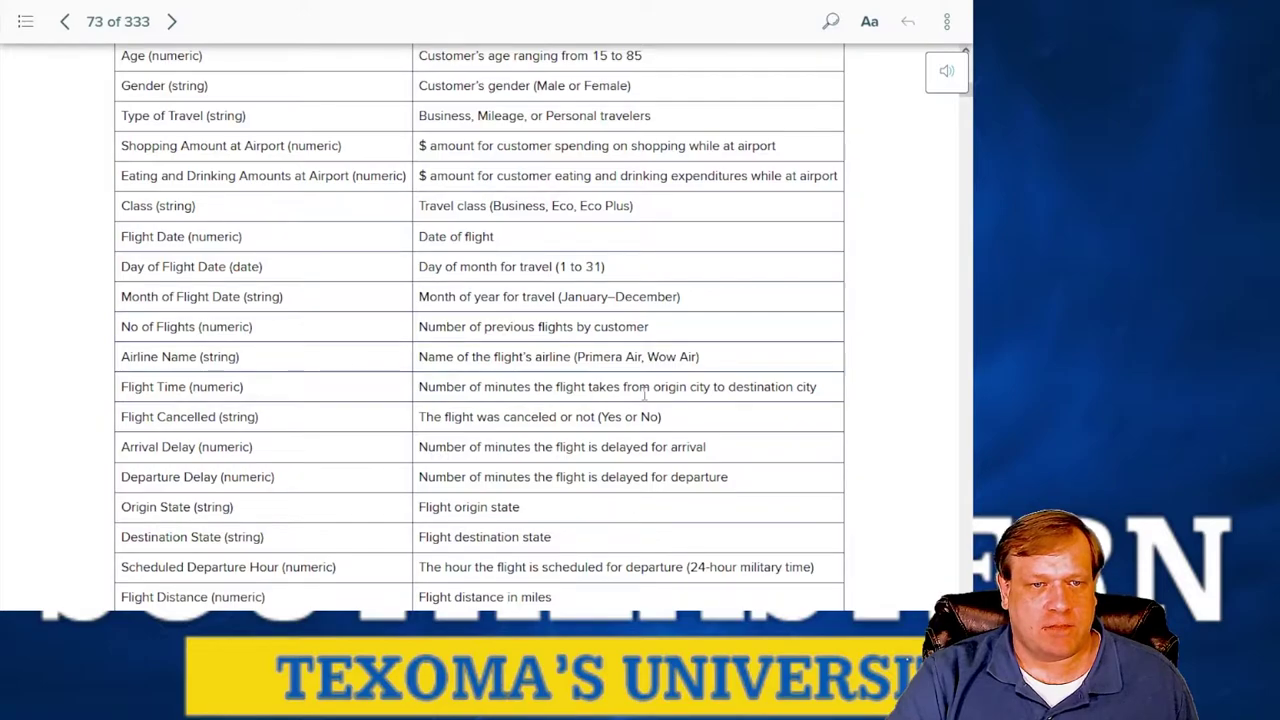
{"action": "scroll", "coordinate": [644, 394], "scroll_direction": "down", "scroll_amount": 3}
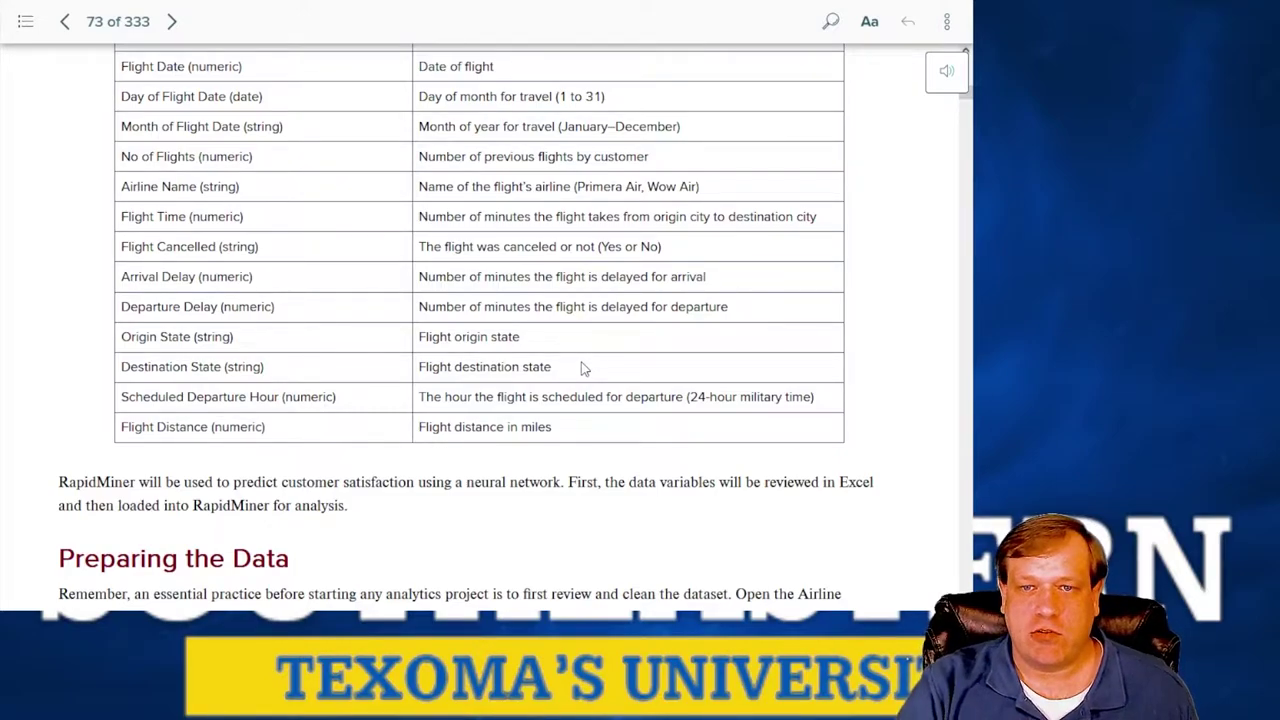
- Read the Preparing the Data section, including the Exhibit 6-8 and Exhibit 6-9 spreadsheet snapshots, up to Applying the Concepts
{"action": "scroll", "coordinate": [540, 275], "scroll_direction": "down", "scroll_amount": 3}
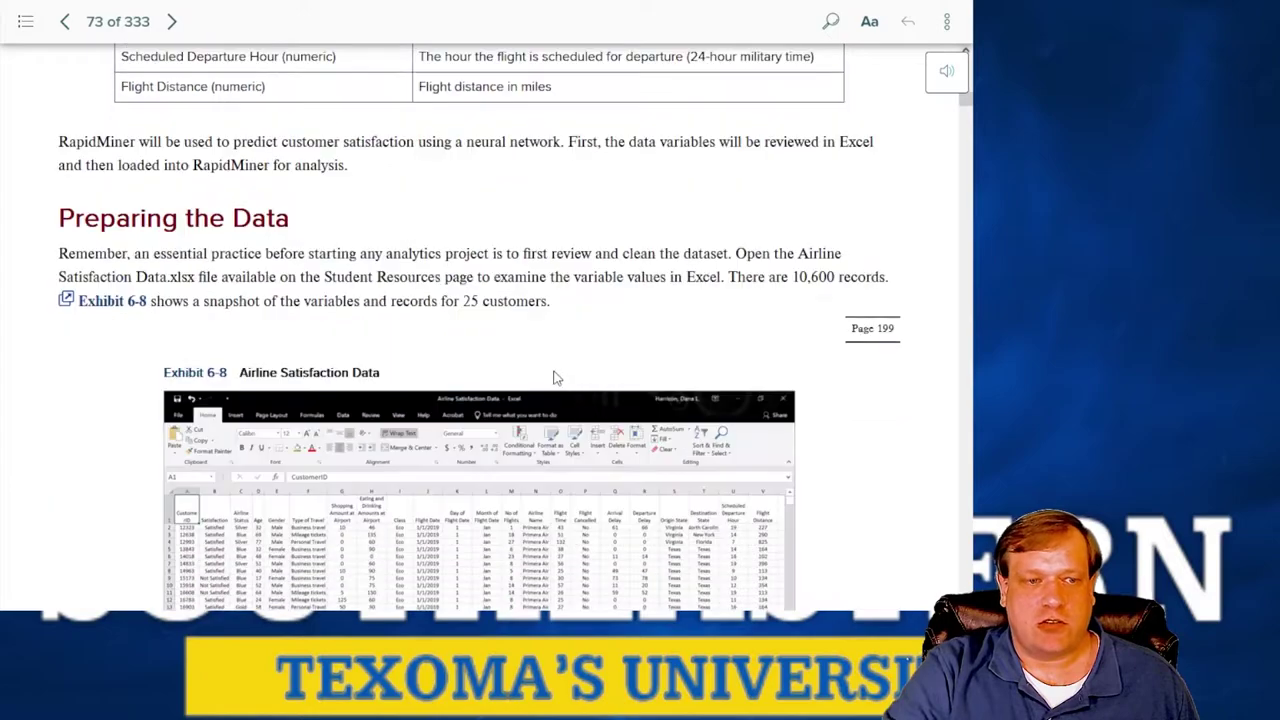
{"action": "scroll", "coordinate": [605, 380], "scroll_direction": "down", "scroll_amount": 7}
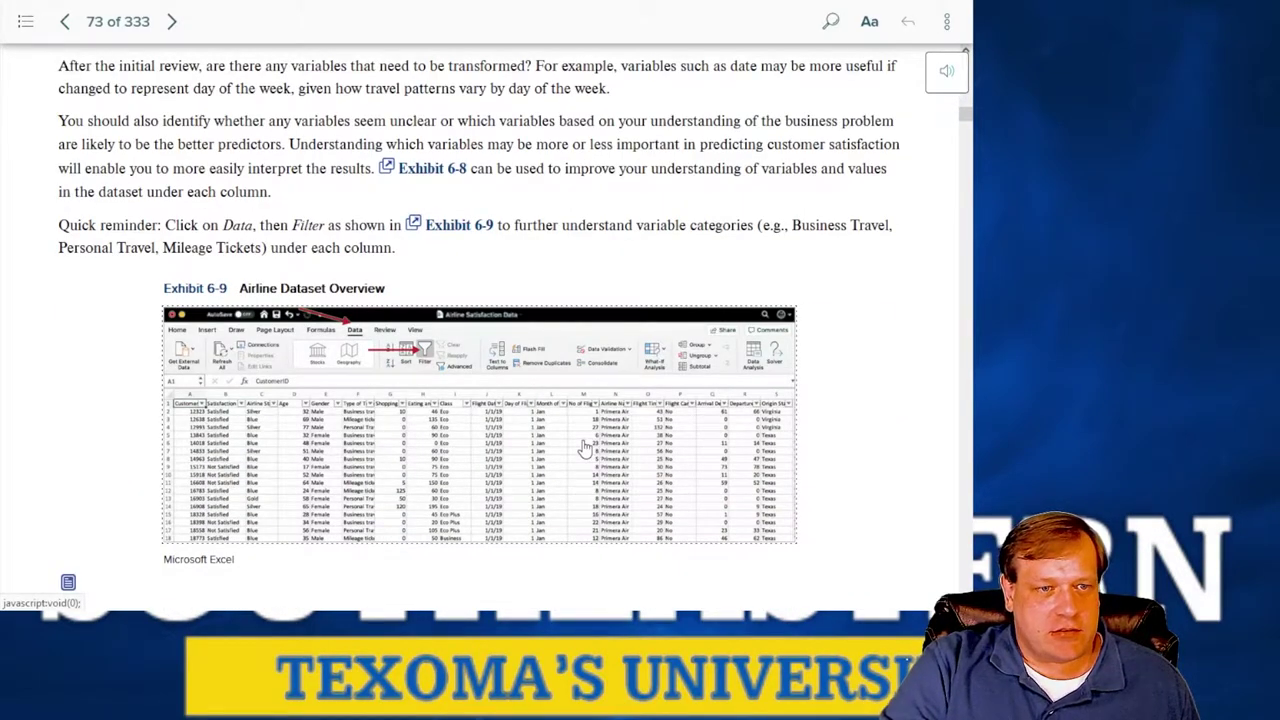
{"action": "scroll", "coordinate": [585, 447], "scroll_direction": "up", "scroll_amount": 5}
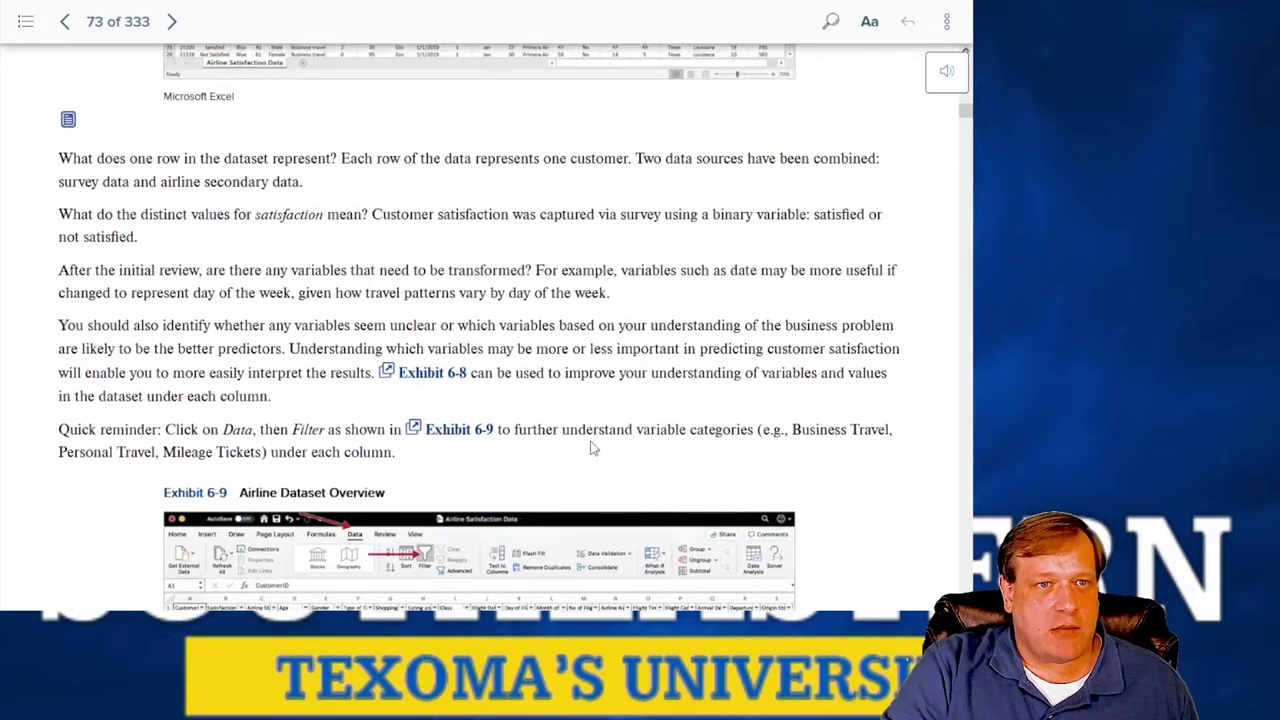
{"action": "scroll", "coordinate": [595, 449], "scroll_direction": "up", "scroll_amount": 2}
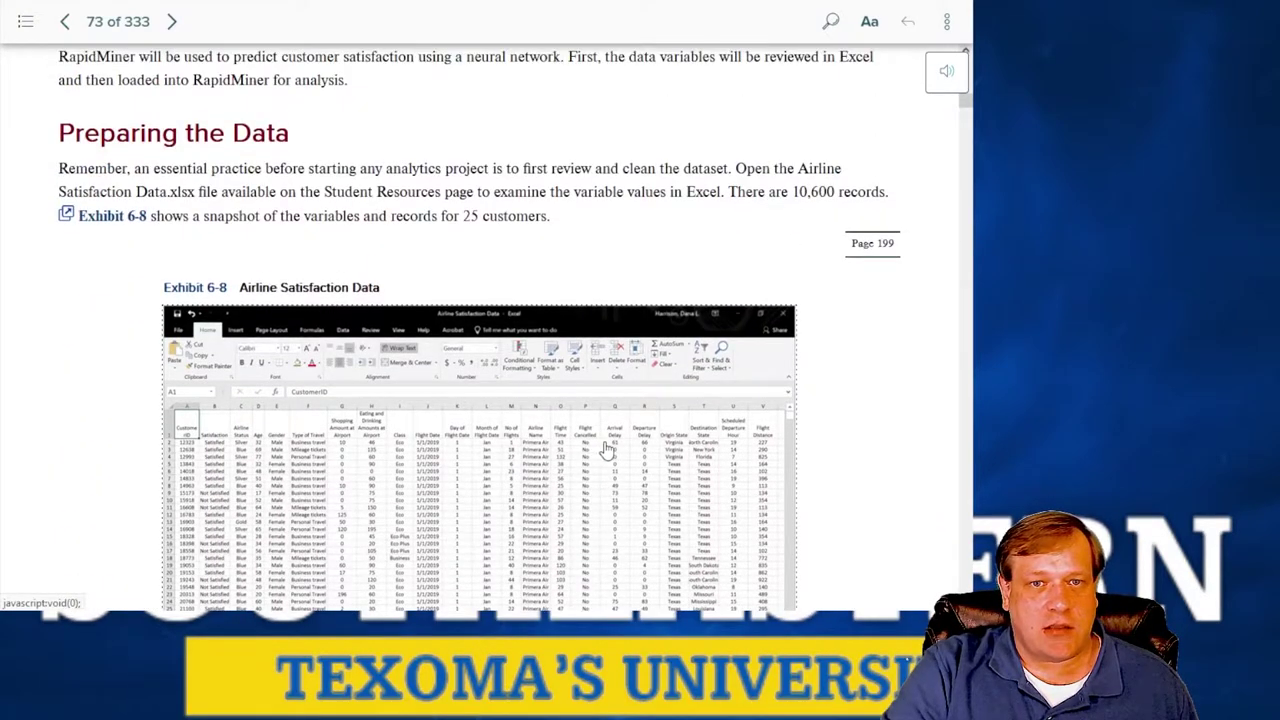
{"action": "scroll", "coordinate": [836, 415], "scroll_direction": "down", "scroll_amount": 4}
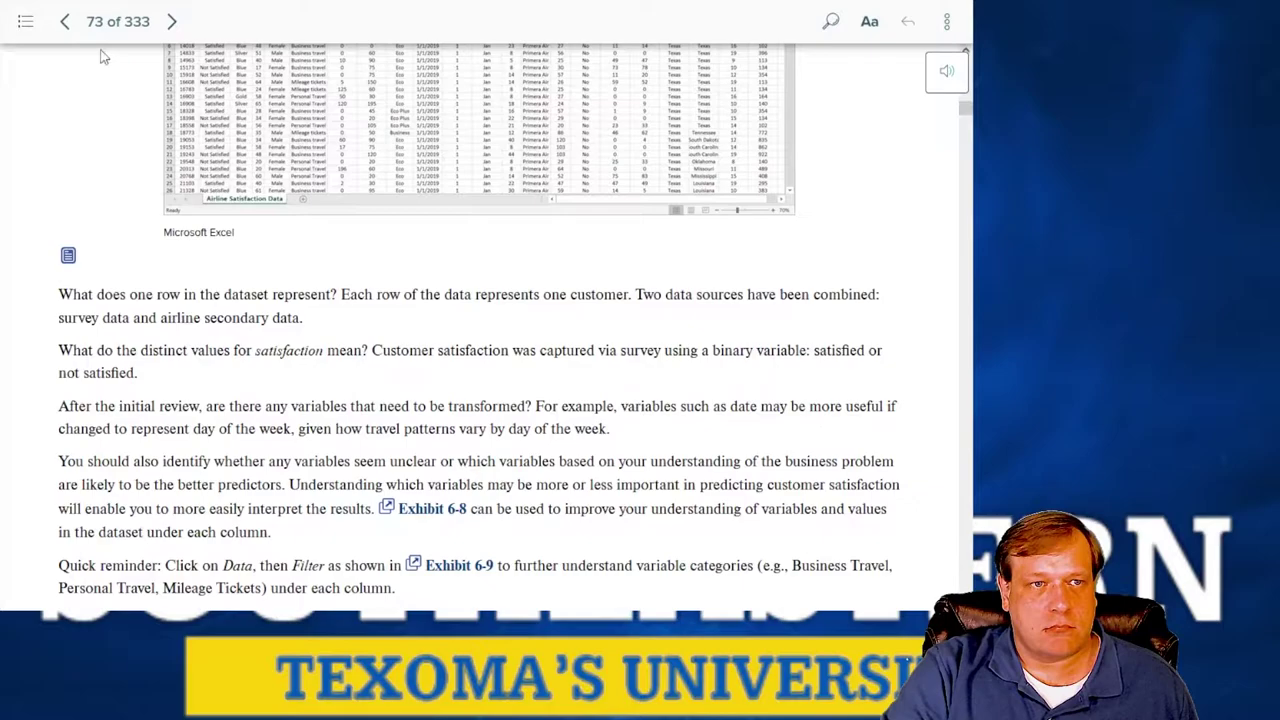
{"action": "scroll", "coordinate": [703, 185], "scroll_direction": "down", "scroll_amount": 3}
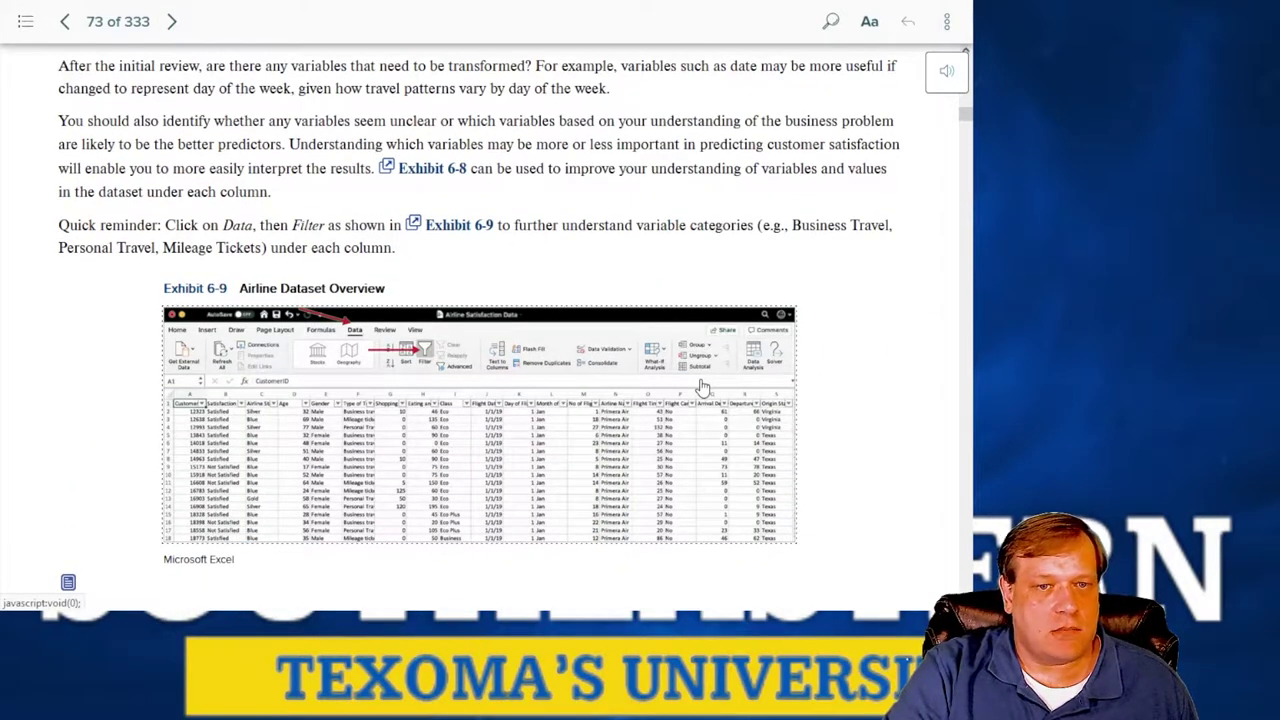
{"action": "scroll", "coordinate": [872, 465], "scroll_direction": "down", "scroll_amount": 2}
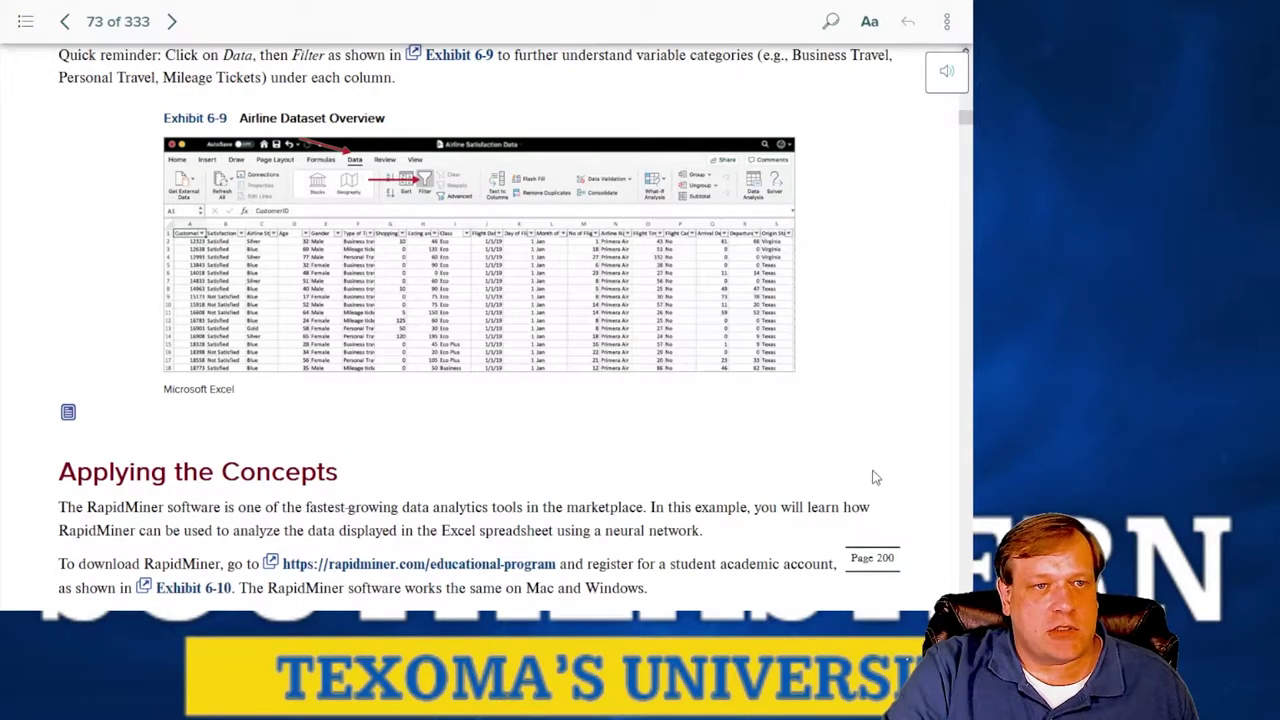
{"action": "scroll", "coordinate": [810, 405], "scroll_direction": "down", "scroll_amount": 1}
{"action": "scroll", "coordinate": [812, 406], "scroll_direction": "down", "scroll_amount": 2}
- Review the RapidMiner data import instructions, the Exhibit 6-16 data types and the overview of the Design view panels
{"action": "scroll", "coordinate": [819, 421], "scroll_direction": "down", "scroll_amount": 20}
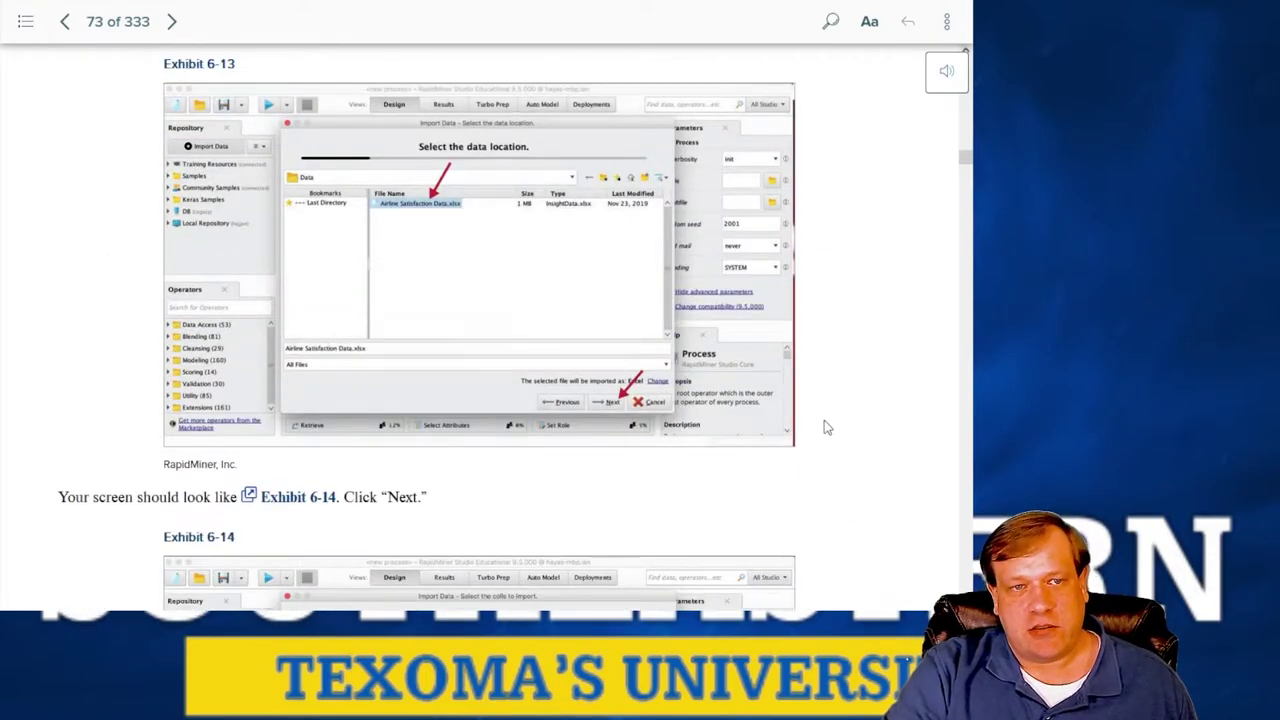
{"action": "scroll", "coordinate": [824, 421], "scroll_direction": "down", "scroll_amount": 1}
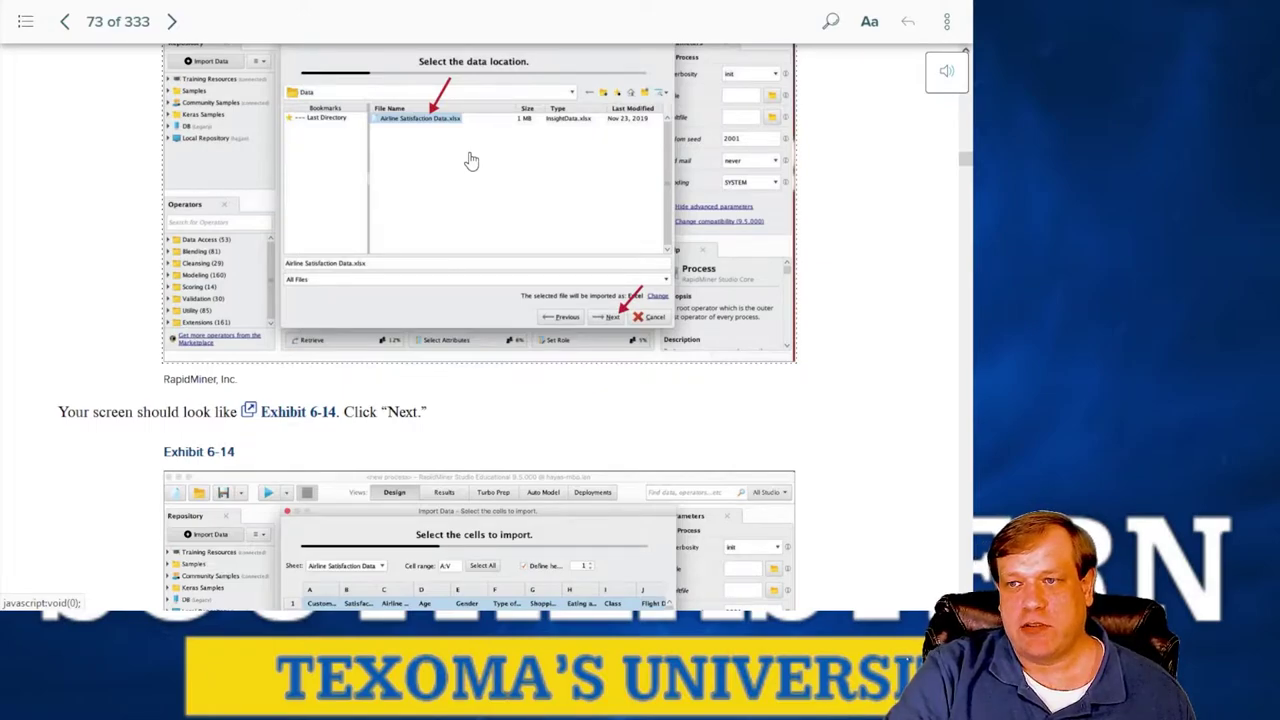
{"action": "scroll", "coordinate": [474, 191], "scroll_direction": "down", "scroll_amount": 10}
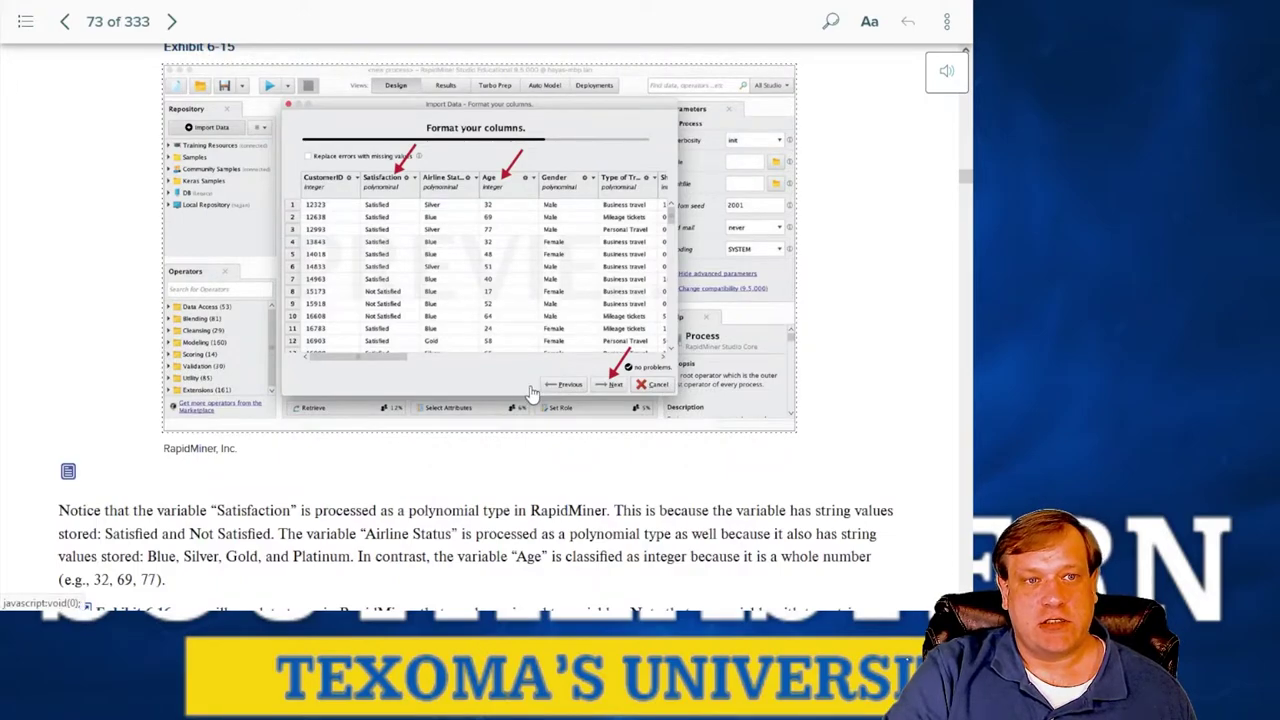
{"action": "scroll", "coordinate": [531, 392], "scroll_direction": "down", "scroll_amount": 5}
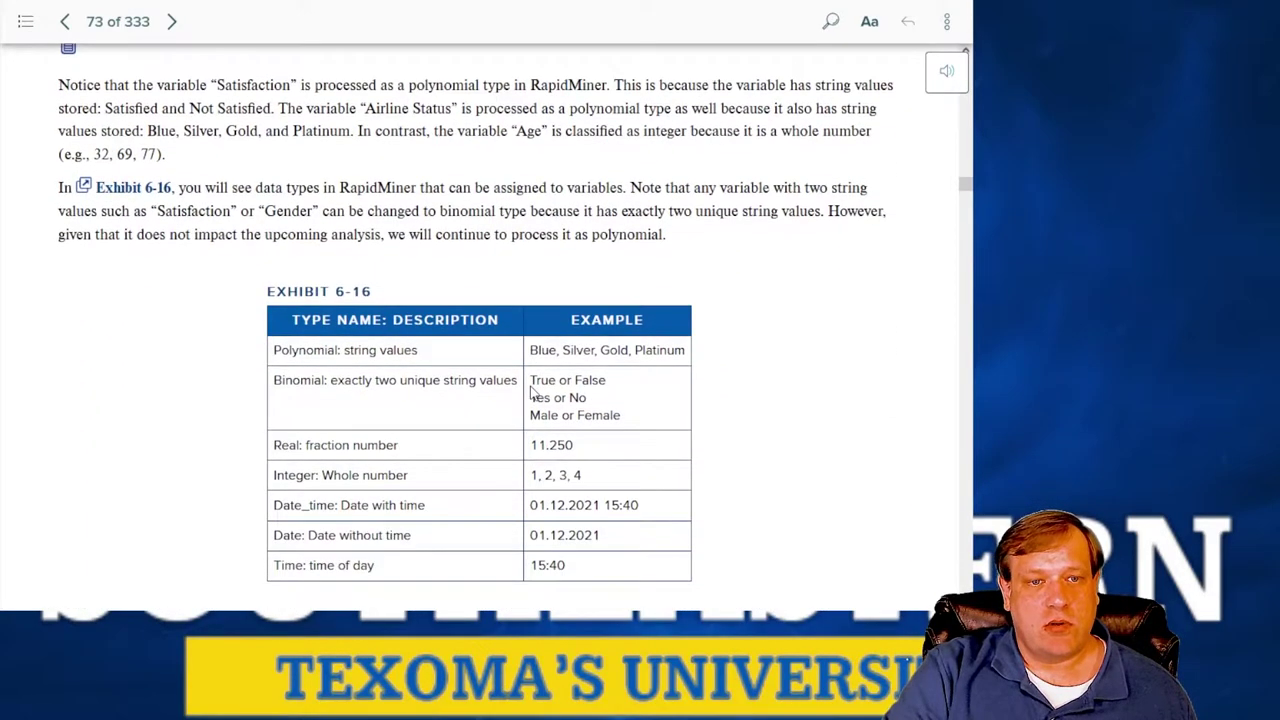
{"action": "scroll", "coordinate": [531, 392], "scroll_direction": "down", "scroll_amount": 5}
{"action": "scroll", "coordinate": [533, 394], "scroll_direction": "down", "scroll_amount": 5}
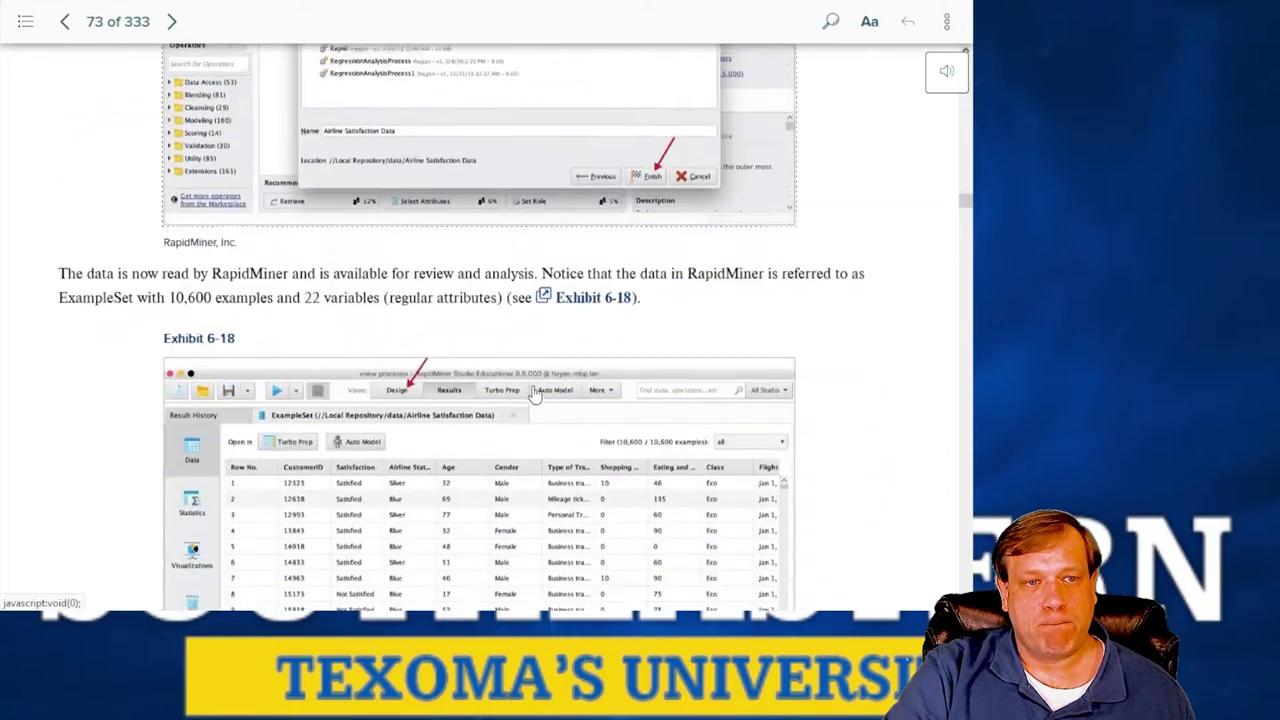
{"action": "scroll", "coordinate": [533, 394], "scroll_direction": "down", "scroll_amount": 10}
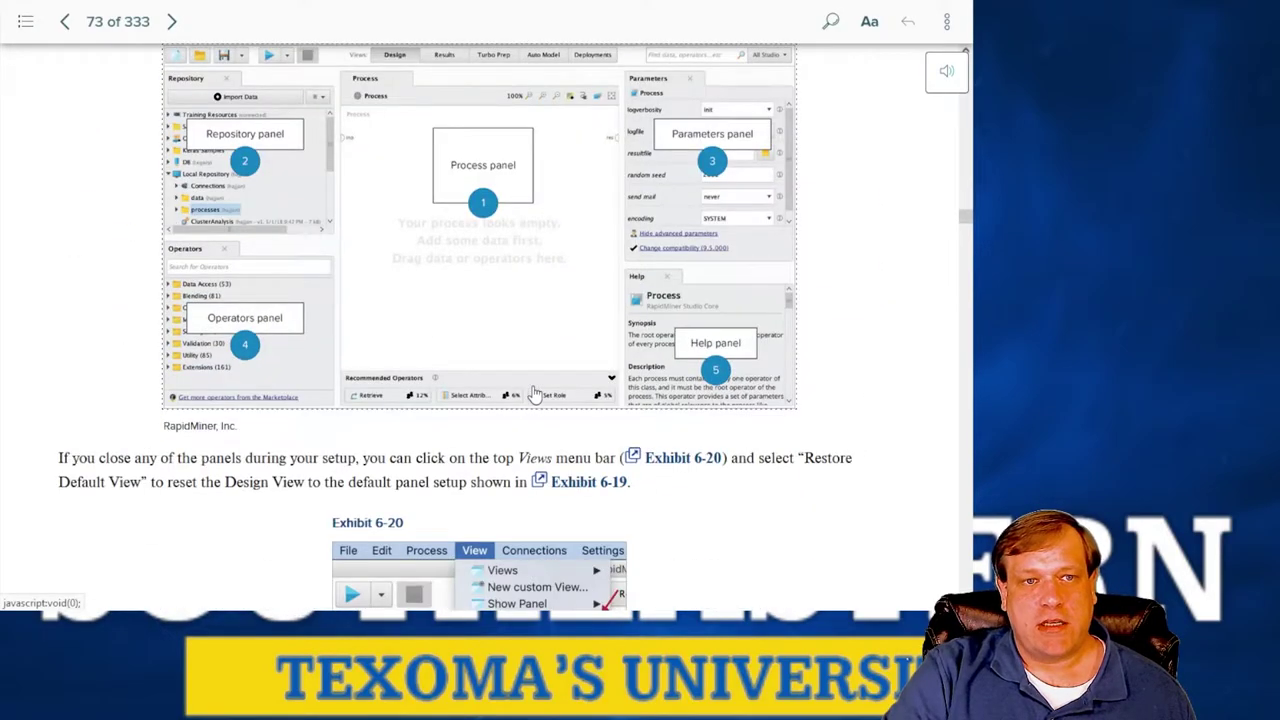
{"action": "scroll", "coordinate": [535, 394], "scroll_direction": "down", "scroll_amount": 15}
- Examine the instructions for Exhibits 6-22 to 6-25 on adding, connecting and configuring the Select Attributes operator, including the list of attributes to select
{"action": "scroll", "coordinate": [533, 392], "scroll_direction": "up", "scroll_amount": 4}
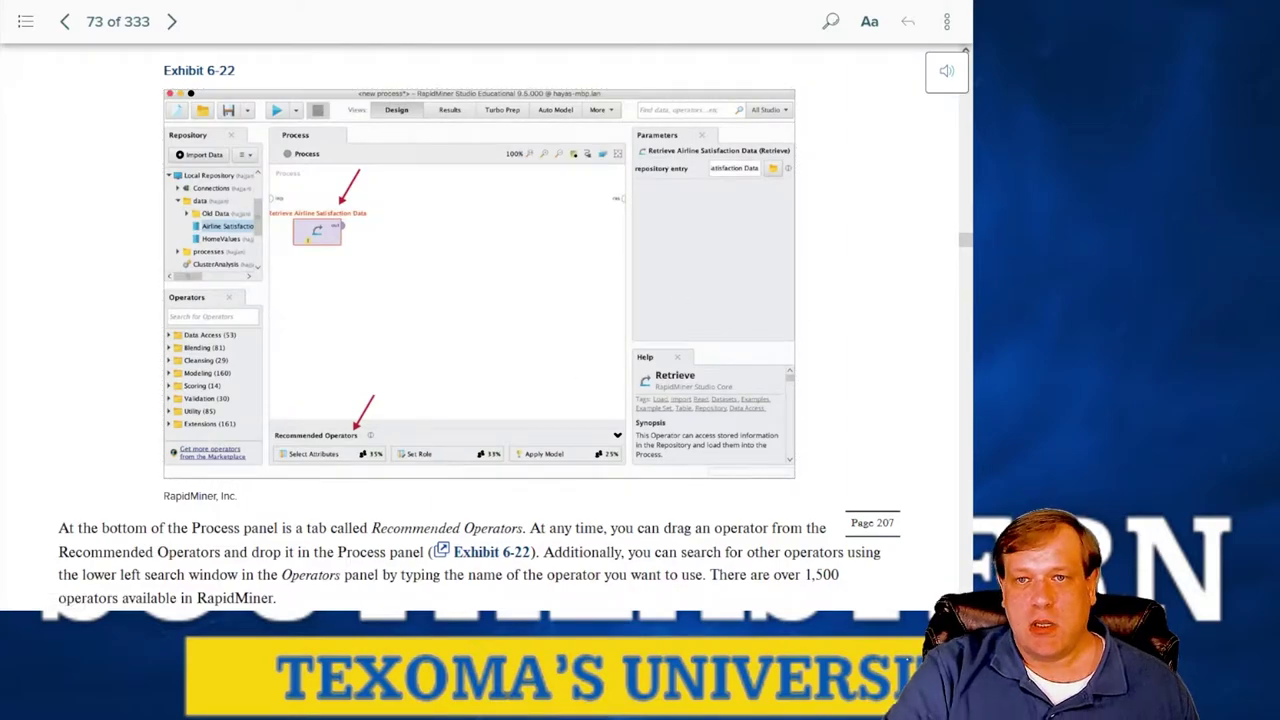
{"action": "scroll", "coordinate": [673, 437], "scroll_direction": "down", "scroll_amount": 4}
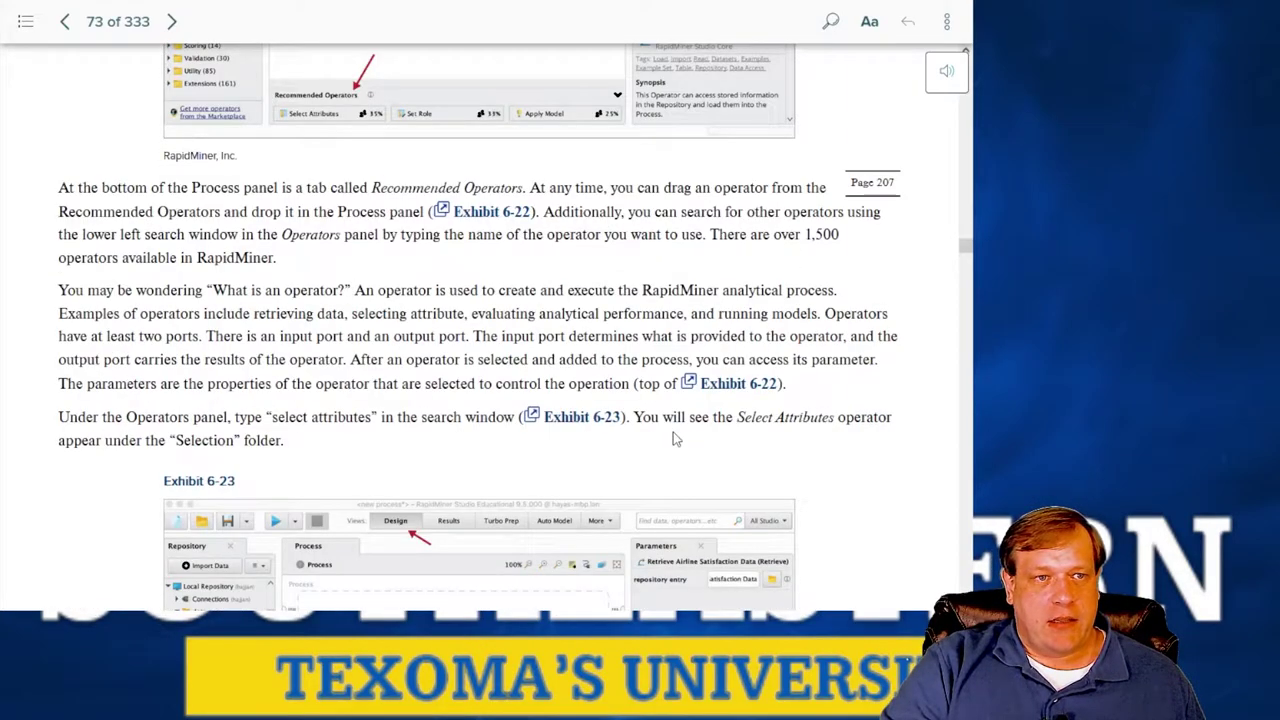
{"action": "scroll", "coordinate": [673, 437], "scroll_direction": "down", "scroll_amount": 10}
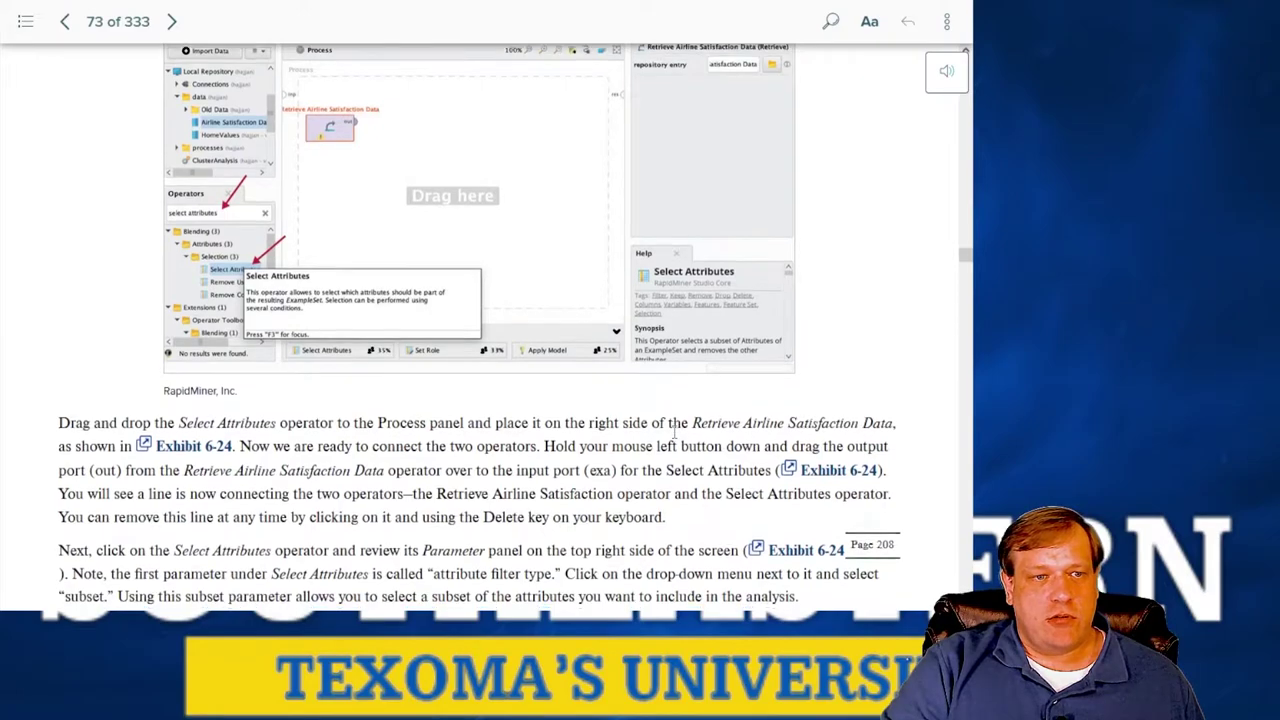
{"action": "scroll", "coordinate": [673, 430], "scroll_direction": "up", "scroll_amount": 1}
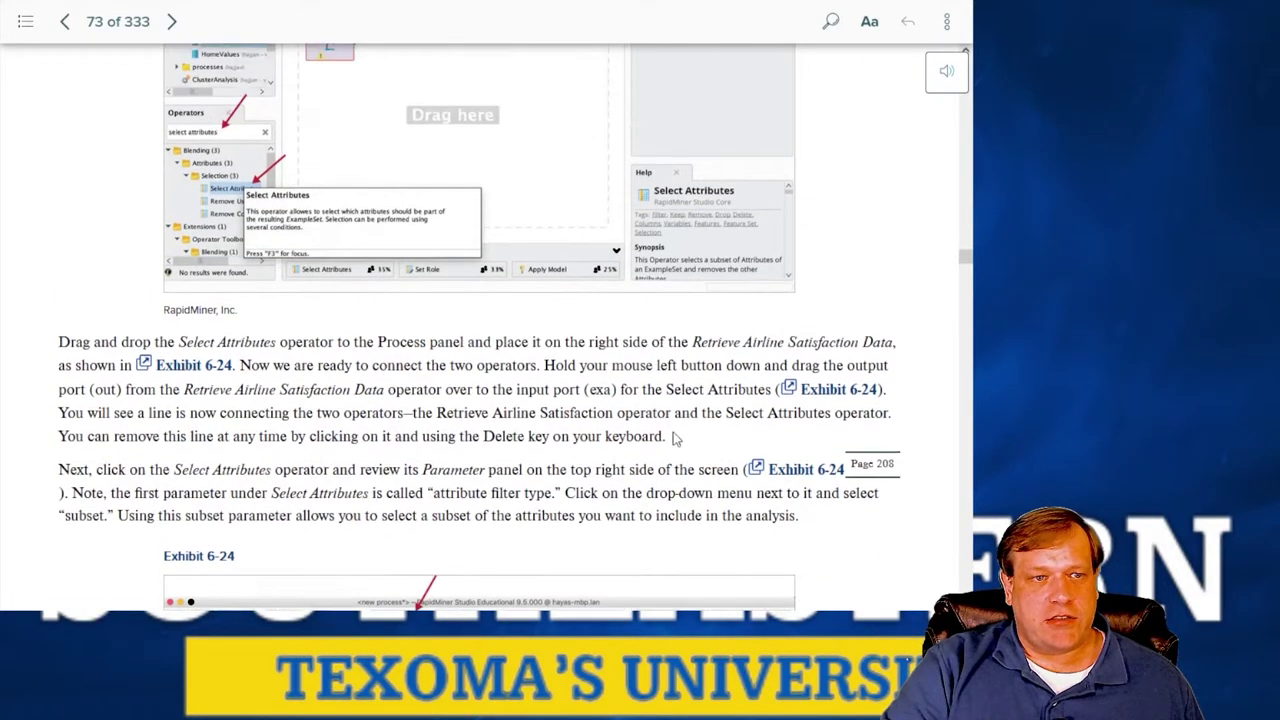
{"action": "scroll", "coordinate": [660, 440], "scroll_direction": "down", "scroll_amount": 5}
{"action": "scroll", "coordinate": [643, 447], "scroll_direction": "down", "scroll_amount": 3}
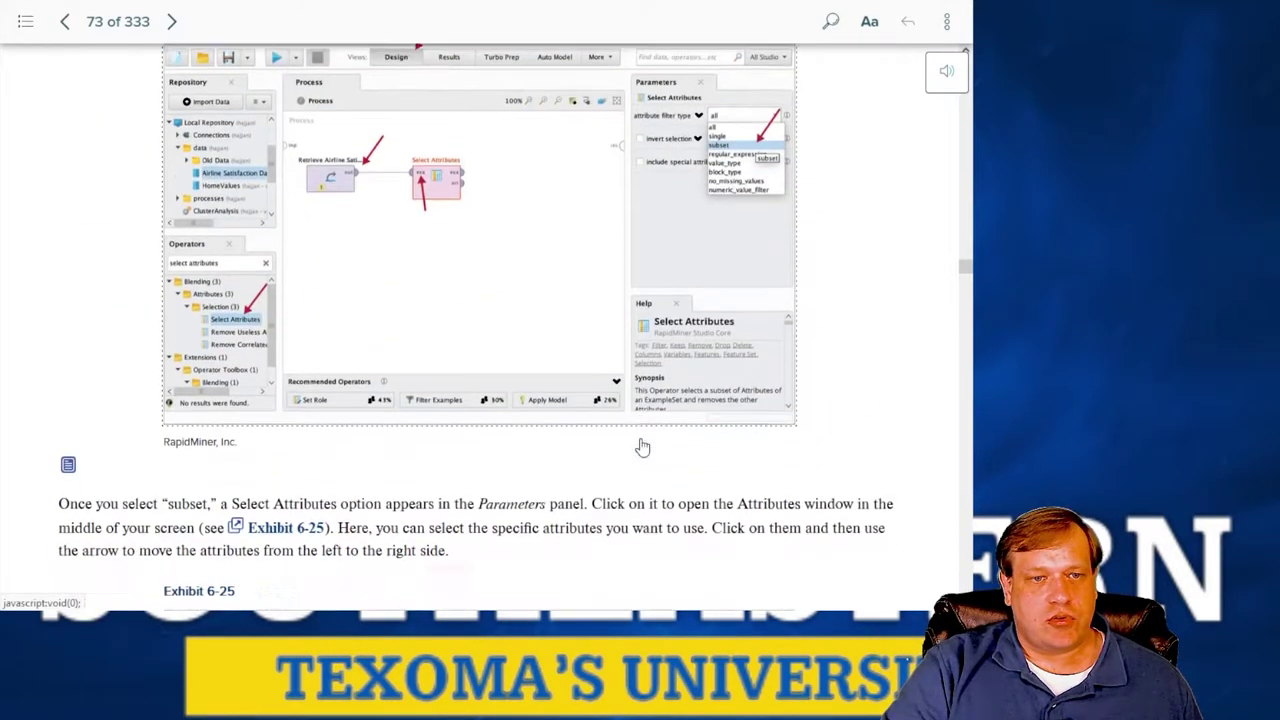
{"action": "scroll", "coordinate": [643, 447], "scroll_direction": "up", "scroll_amount": 10}
{"action": "scroll", "coordinate": [645, 447], "scroll_direction": "up", "scroll_amount": 5}
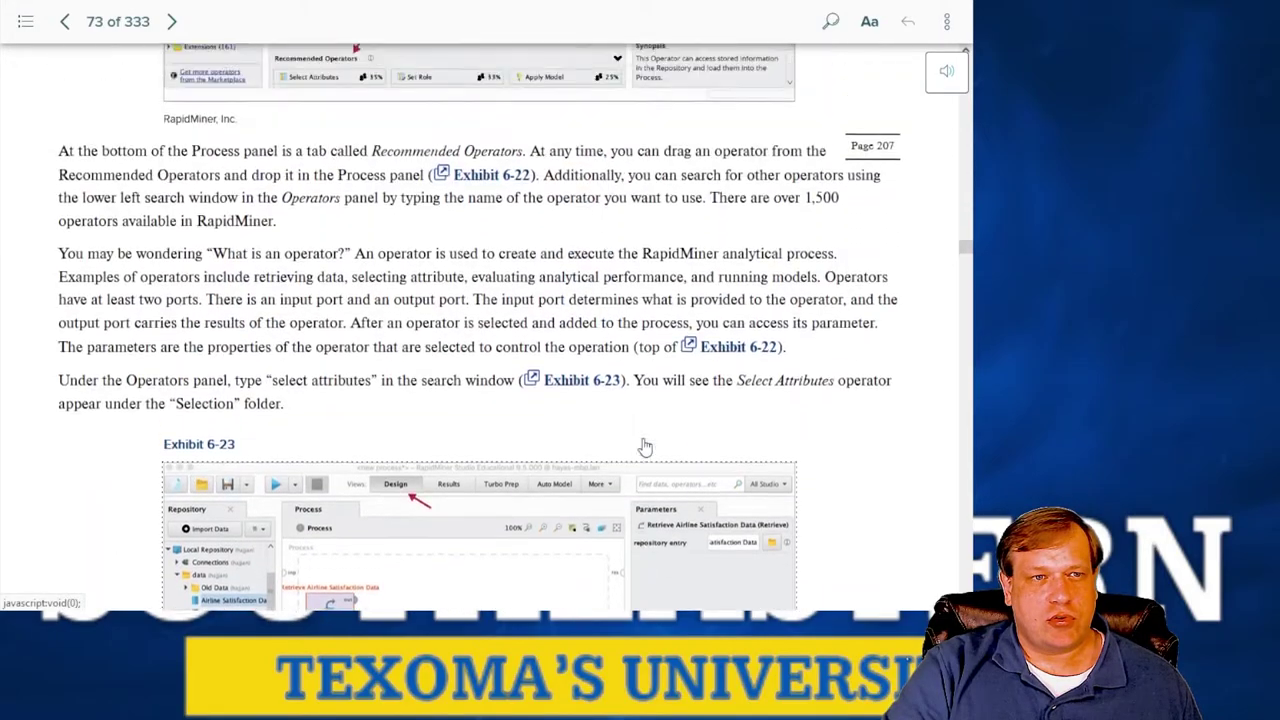
{"action": "scroll", "coordinate": [645, 447], "scroll_direction": "up", "scroll_amount": 4}
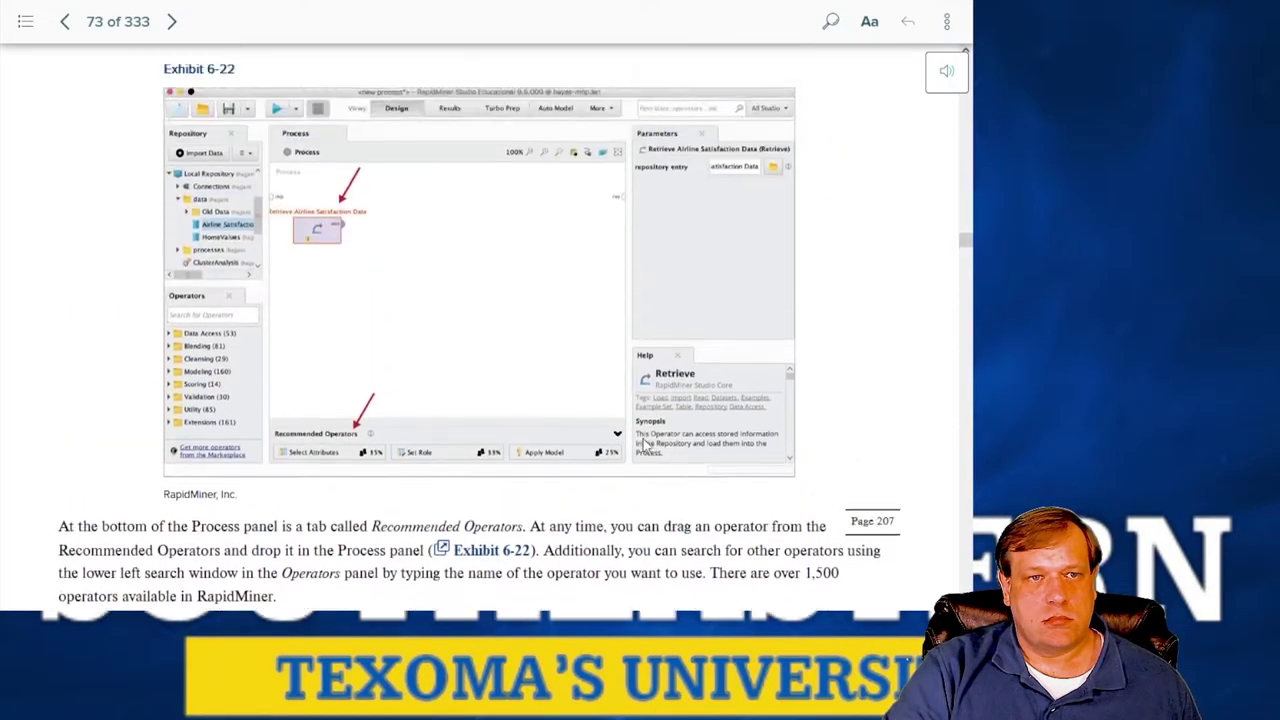
{"action": "scroll", "coordinate": [648, 442], "scroll_direction": "down", "scroll_amount": 10}
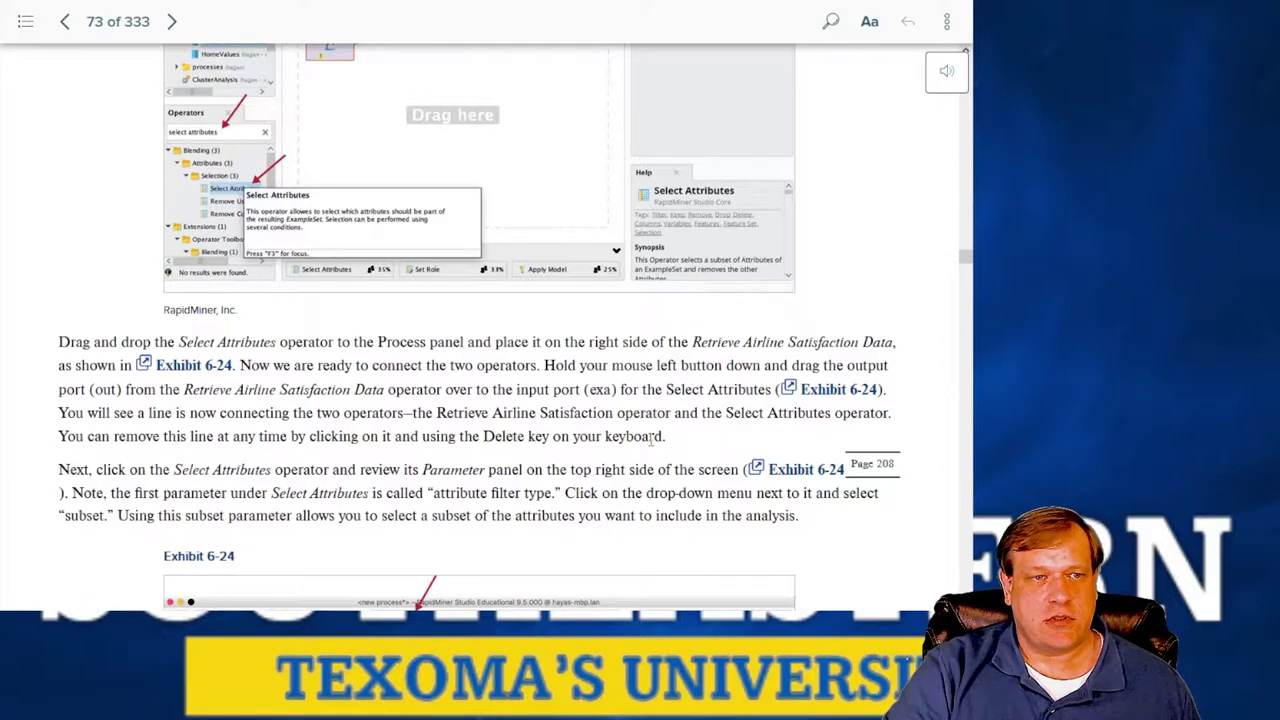
{"action": "scroll", "coordinate": [652, 437], "scroll_direction": "down", "scroll_amount": 5}
{"action": "scroll", "coordinate": [600, 400], "scroll_direction": "up", "scroll_amount": 3}
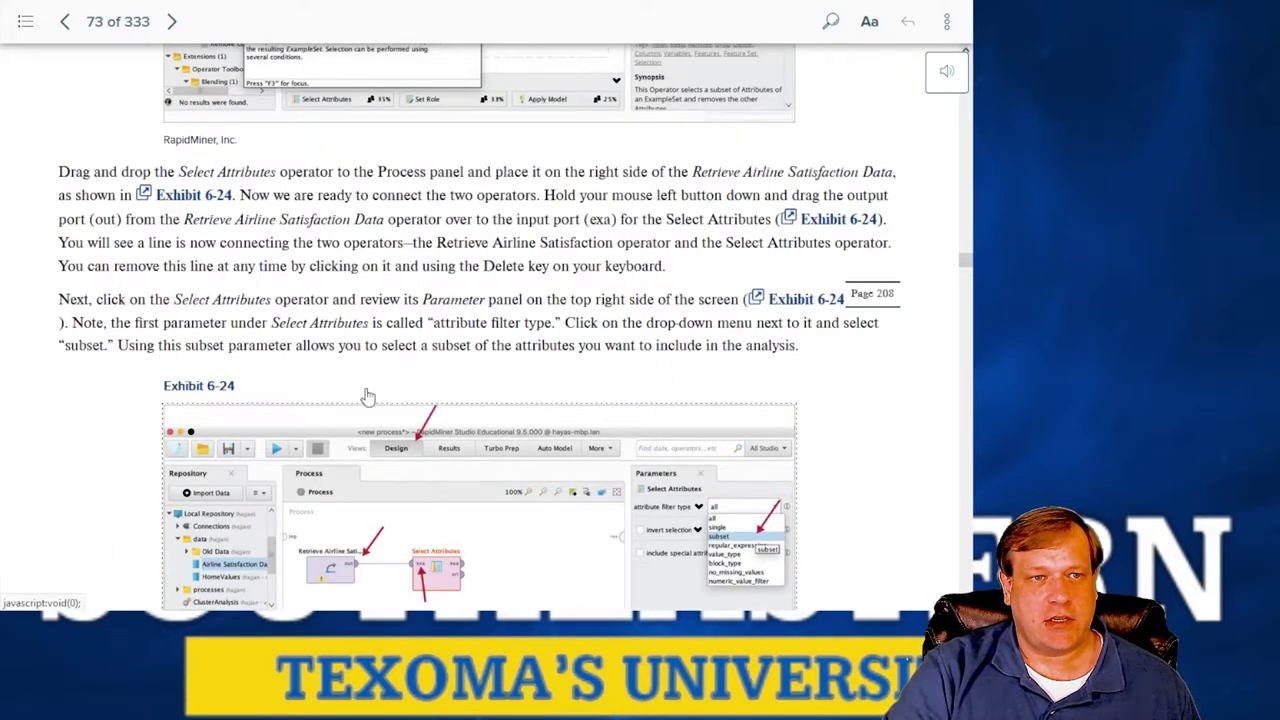
{"action": "scroll", "coordinate": [440, 370], "scroll_direction": "down", "scroll_amount": 6}
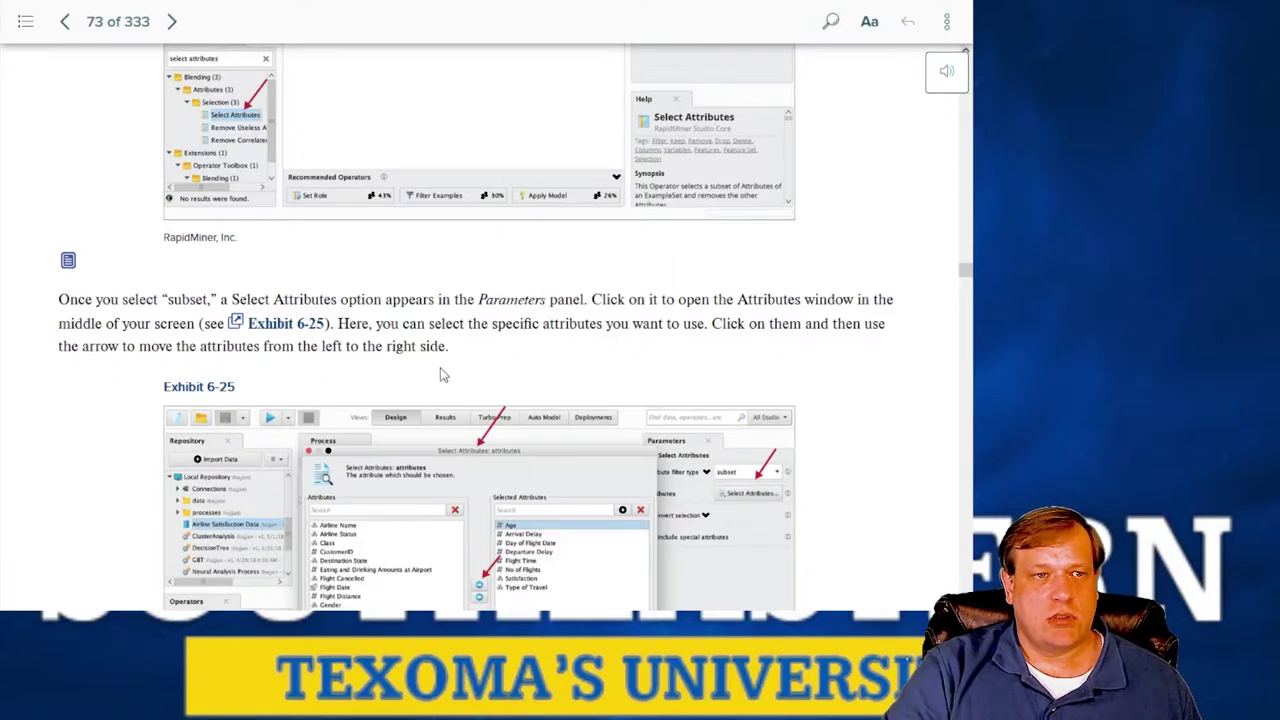
{"action": "scroll", "coordinate": [440, 370], "scroll_direction": "down", "scroll_amount": 5}
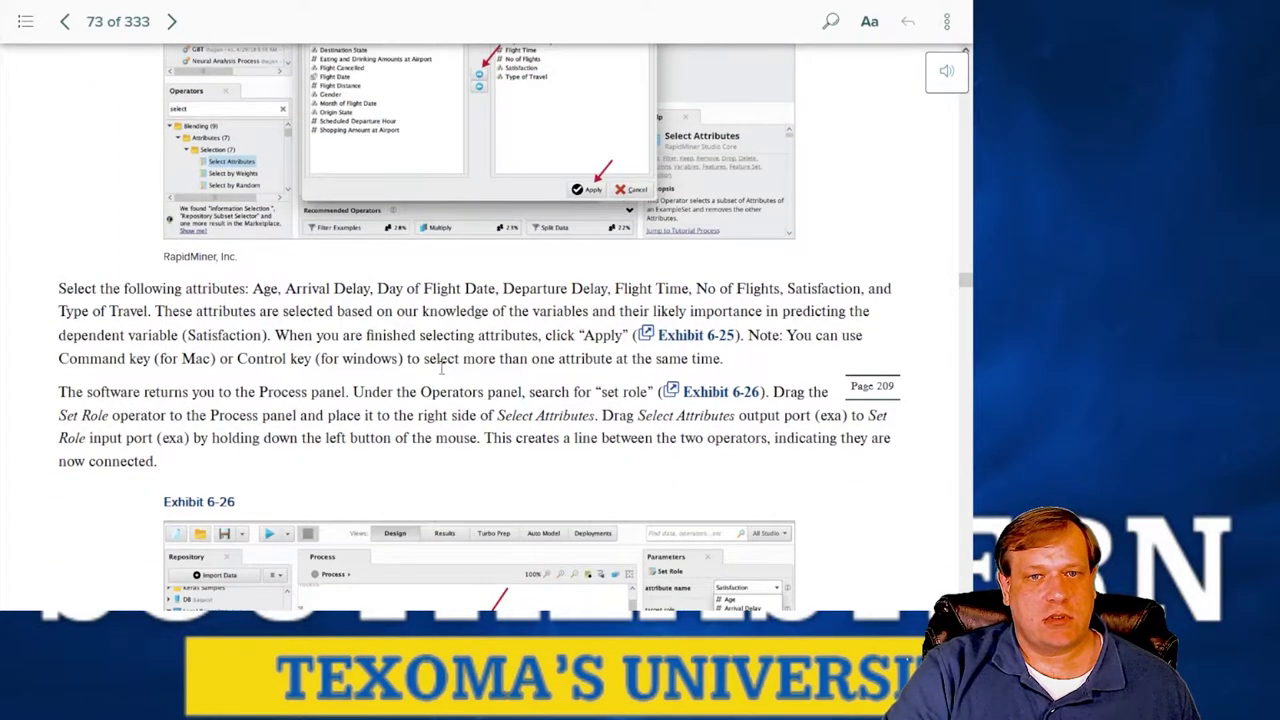
{"action": "scroll", "coordinate": [441, 368], "scroll_direction": "up", "scroll_amount": 1}
{"action": "left_click_drag", "start_coordinate": [258, 375], "coordinate": [156, 400]}
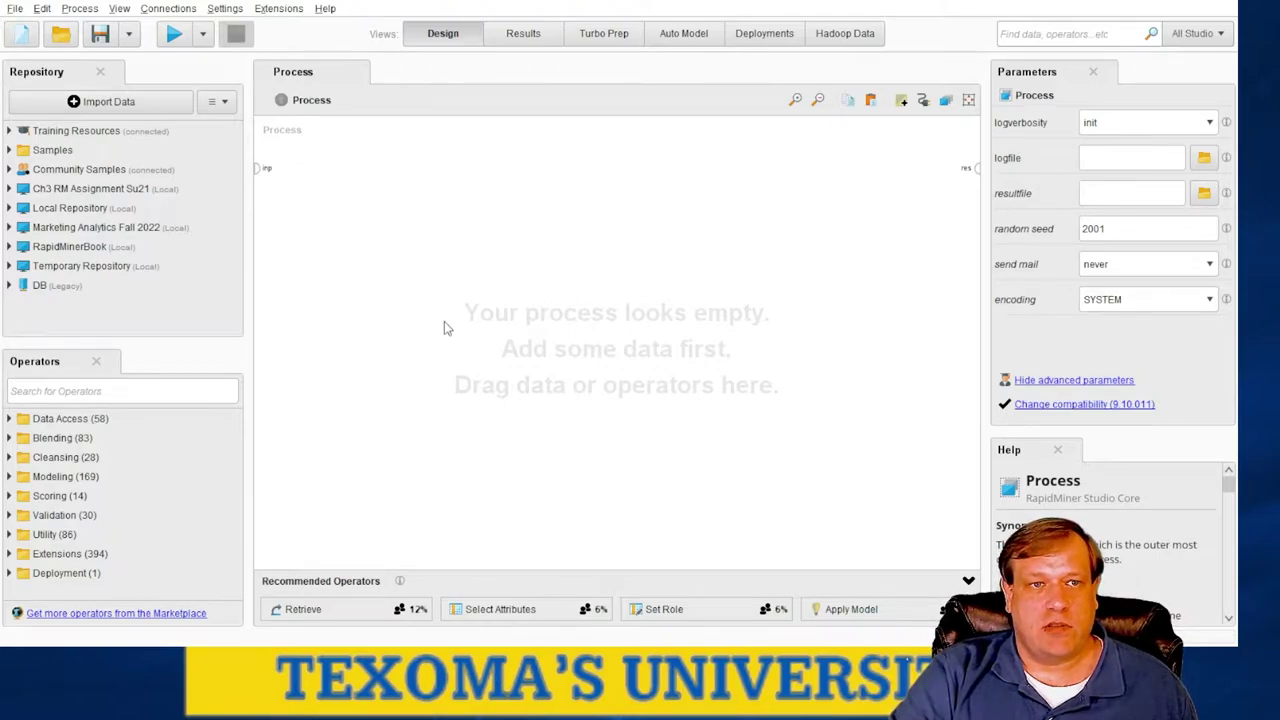
- In RapidMiner Studio, add Airline Satisfaction Data from the Marketing Analytics Fall 2022 repository's Ch 6 Airline Neural Networks folder to the process
{"action": "left_click", "coordinate": [9, 229]}
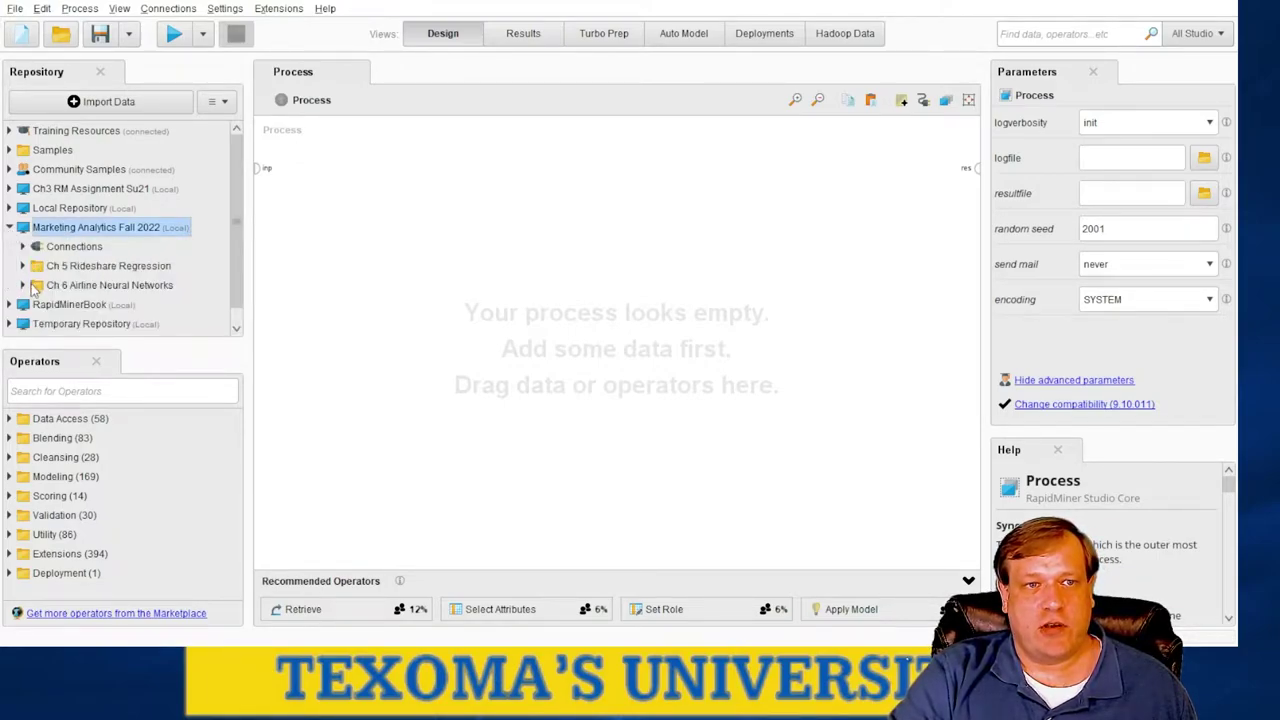
{"action": "left_click", "coordinate": [23, 285]}
{"action": "scroll", "coordinate": [60, 284], "scroll_direction": "down", "scroll_amount": 1}
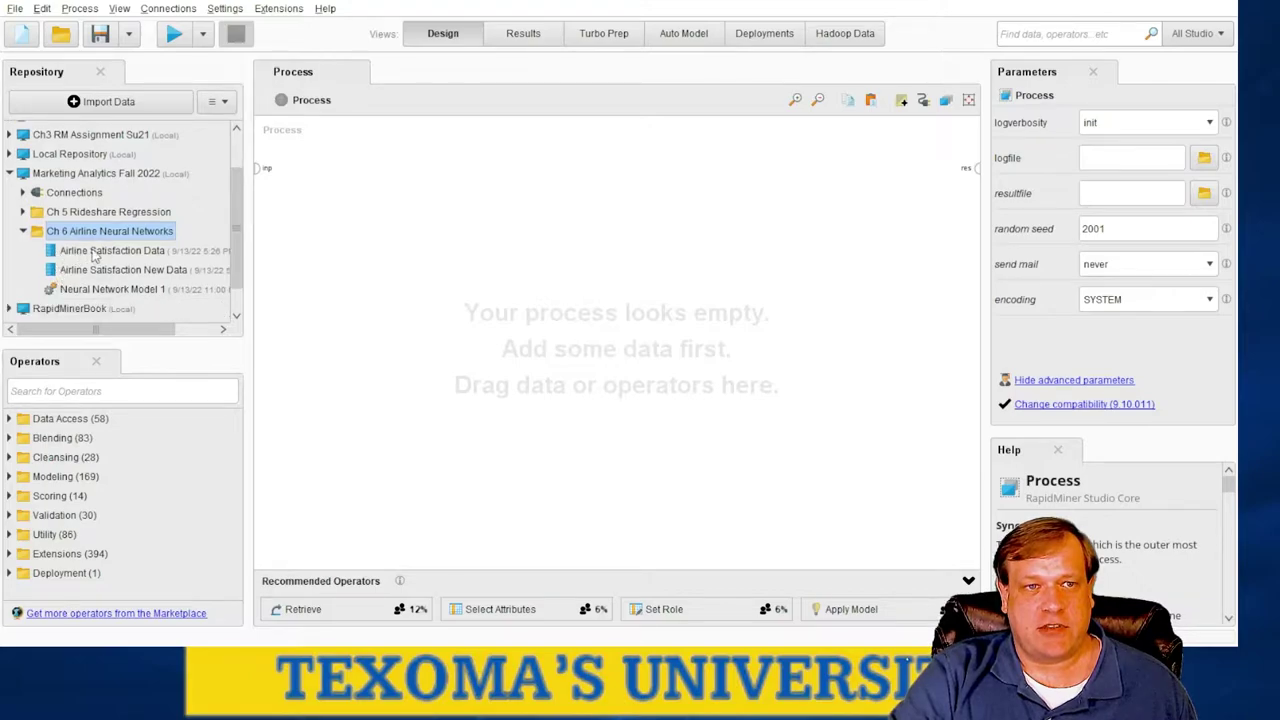
{"action": "left_click", "coordinate": [96, 255]}
{"action": "left_click", "coordinate": [93, 272]}
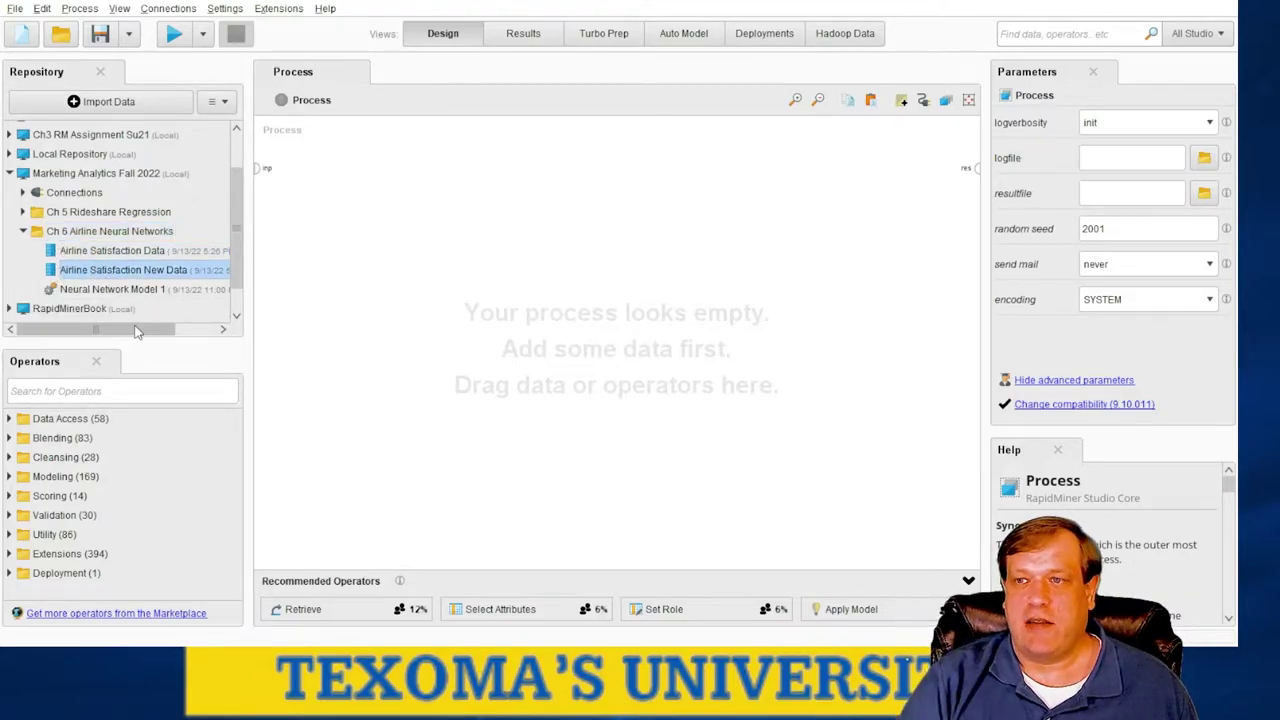
{"action": "left_click", "coordinate": [118, 253]}
{"action": "left_click_drag", "start_coordinate": [118, 256], "coordinate": [318, 175]}
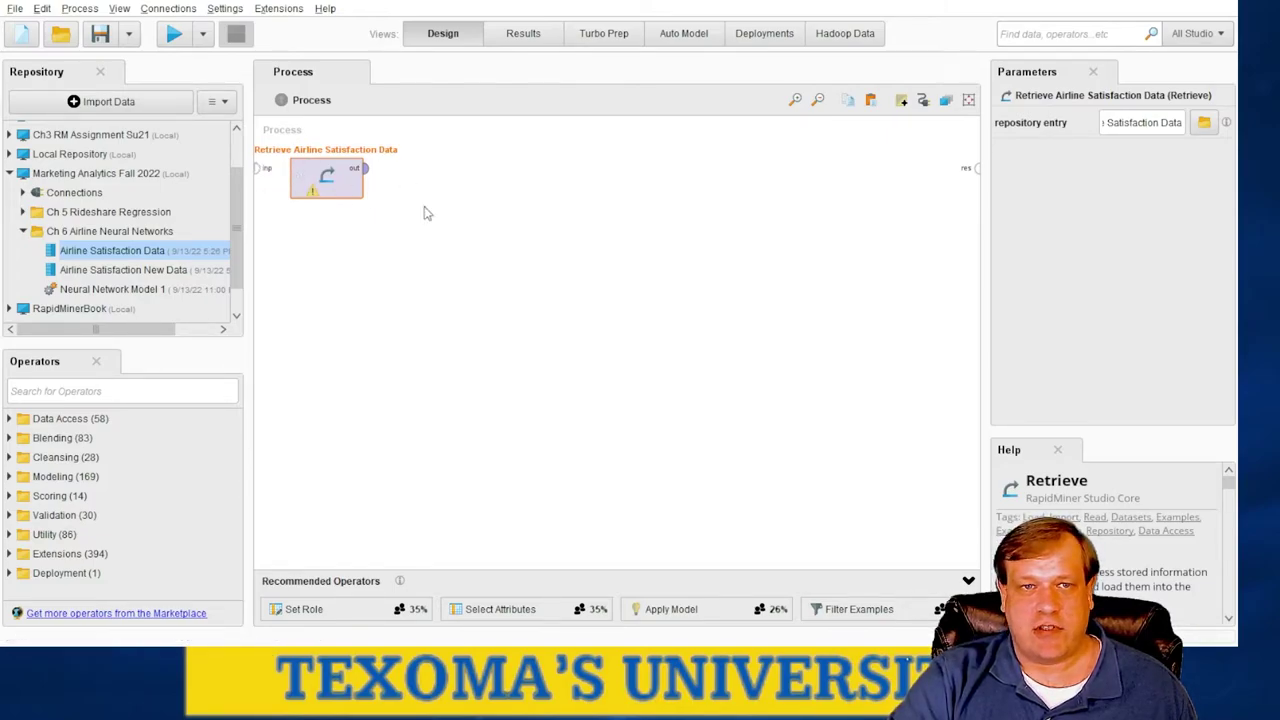
- Connect the Retrieve Airline Satisfaction Data output to the process result port and run the process
{"action": "left_click_drag", "start_coordinate": [348, 192], "coordinate": [57, 444]}
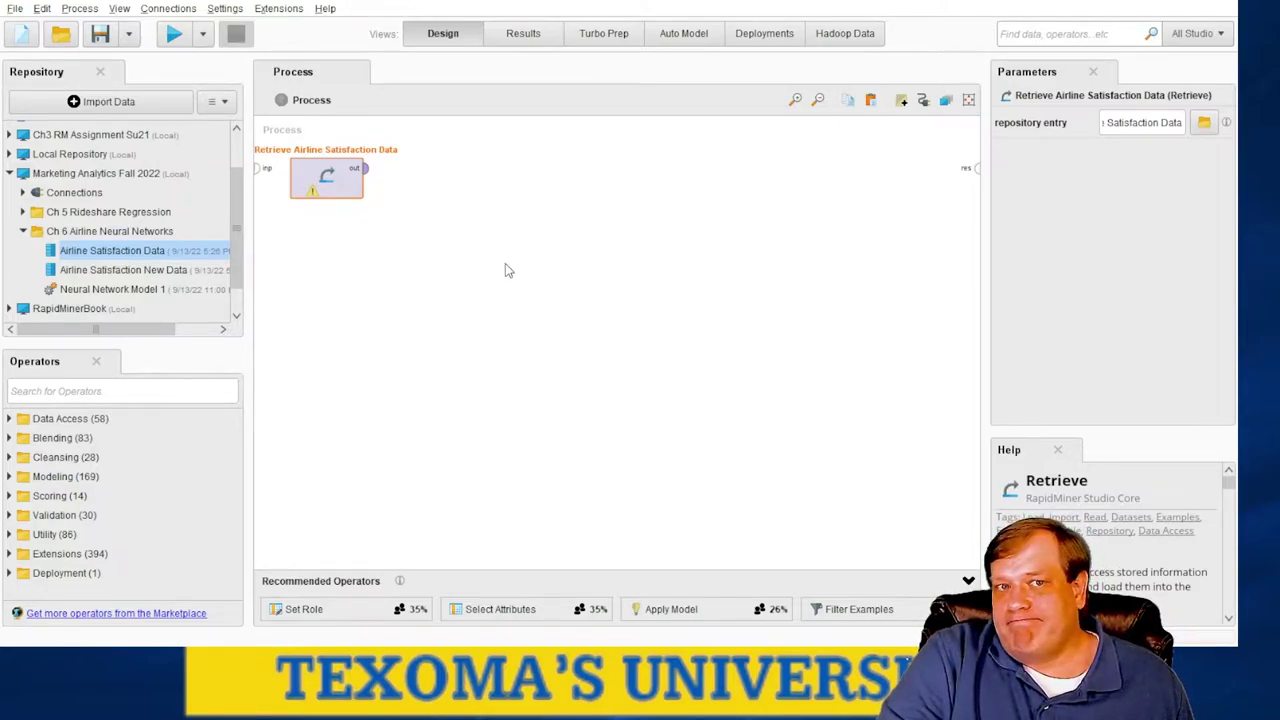
{"action": "left_click_drag", "start_coordinate": [370, 177], "coordinate": [976, 167]}
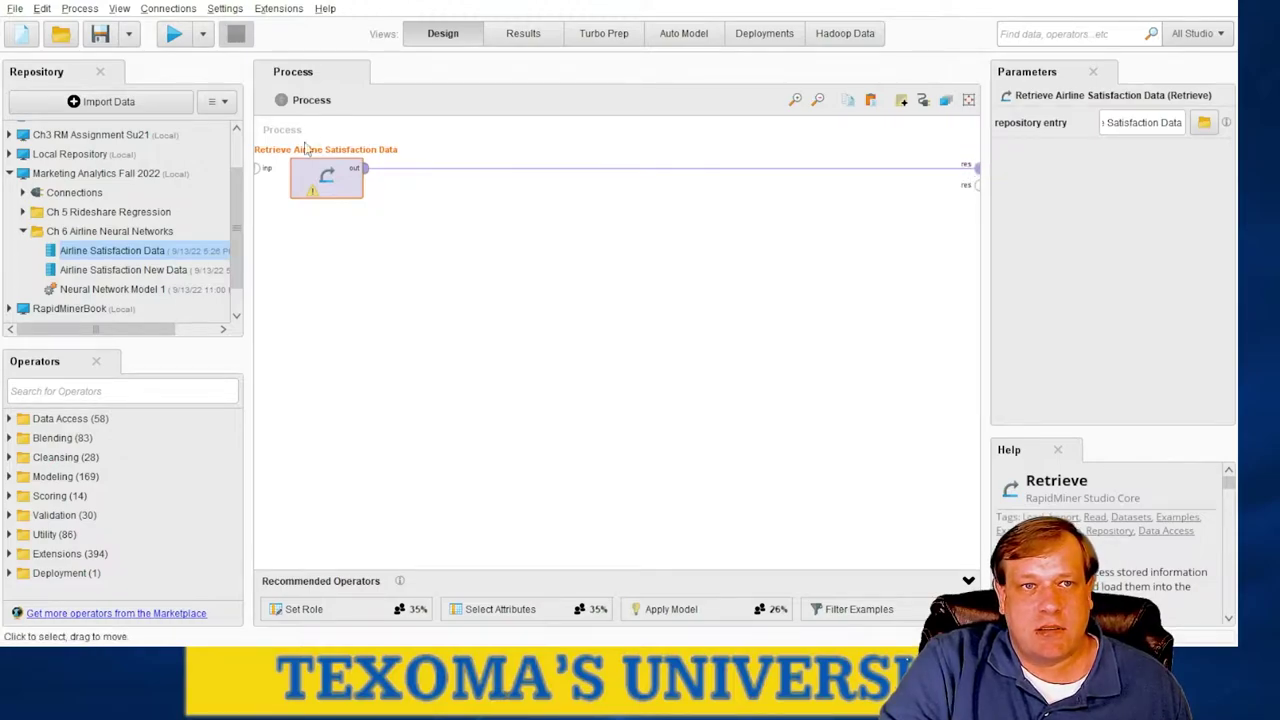
{"action": "left_click", "coordinate": [174, 34]}
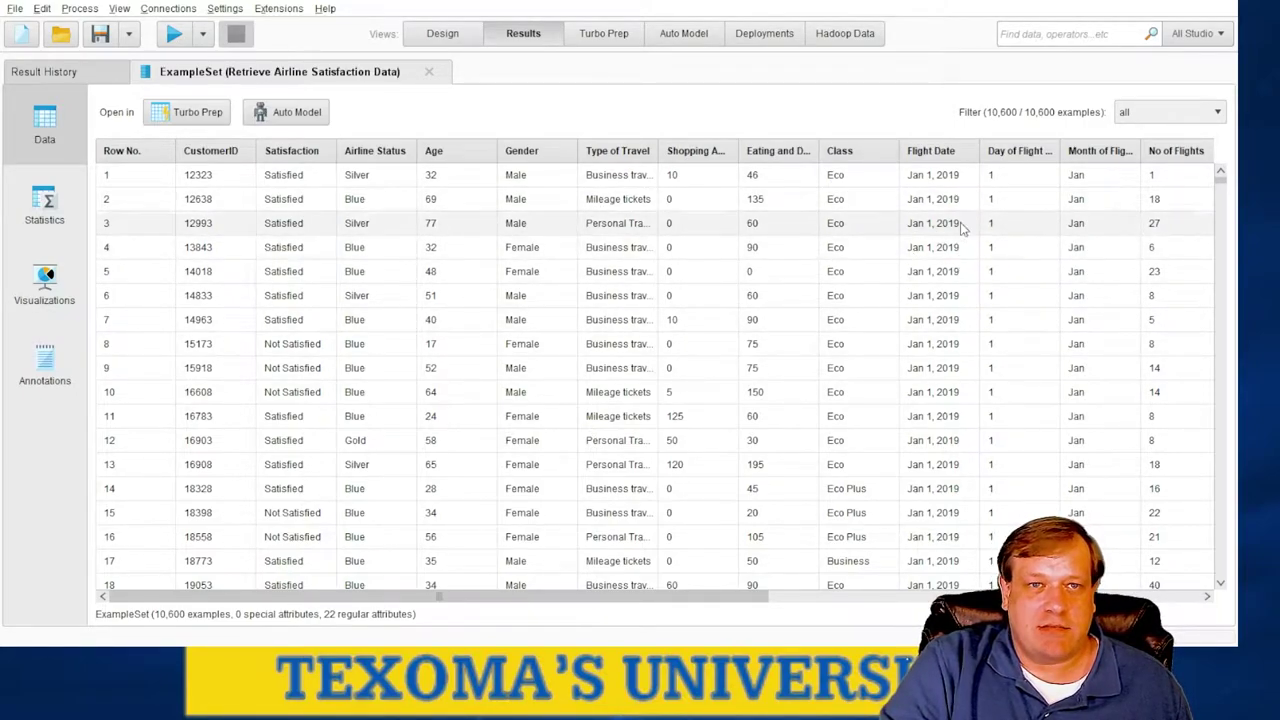
- Examine the retrieved airline data and its attribute statistics, including types and missing values, then close the results and return to the process design
{"action": "mouse_move", "coordinate": [1220, 176]}
{"action": "left_mouse_down"}
{"action": "mouse_move", "coordinate": [1215, 606]}
{"action": "mouse_move", "coordinate": [1218, 172]}
{"action": "left_mouse_up"}
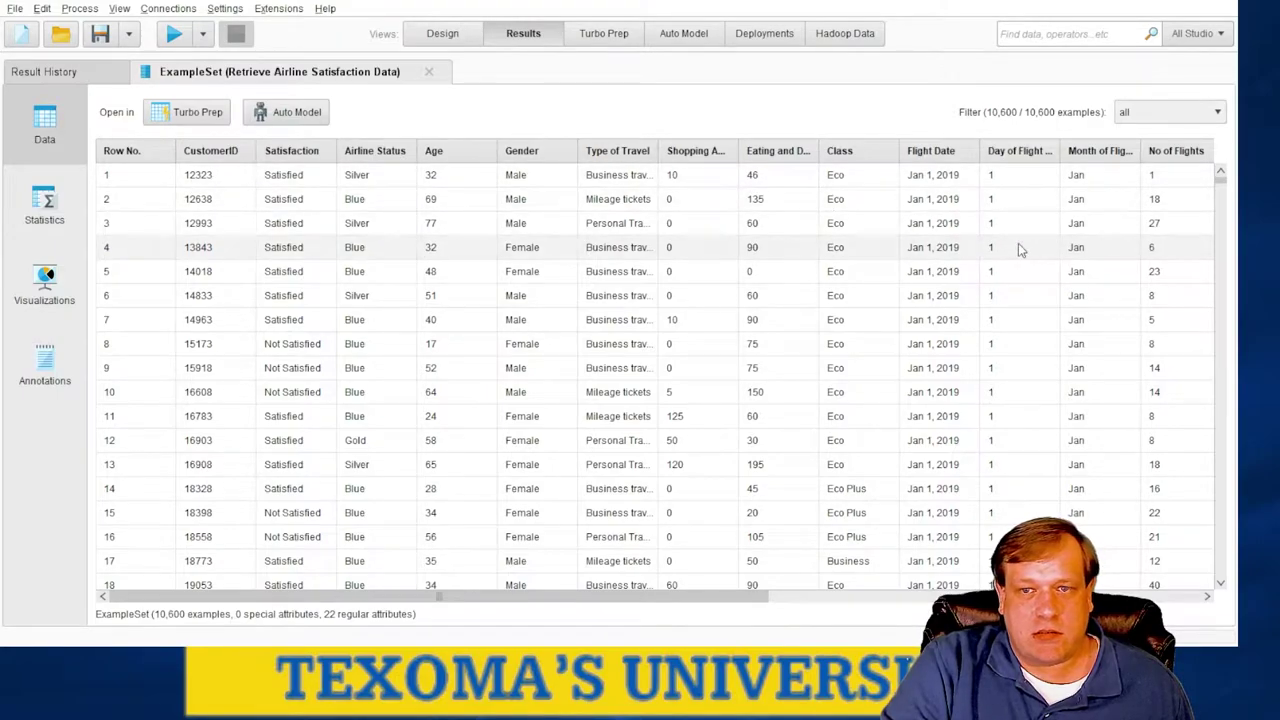
{"action": "left_click", "coordinate": [44, 203]}
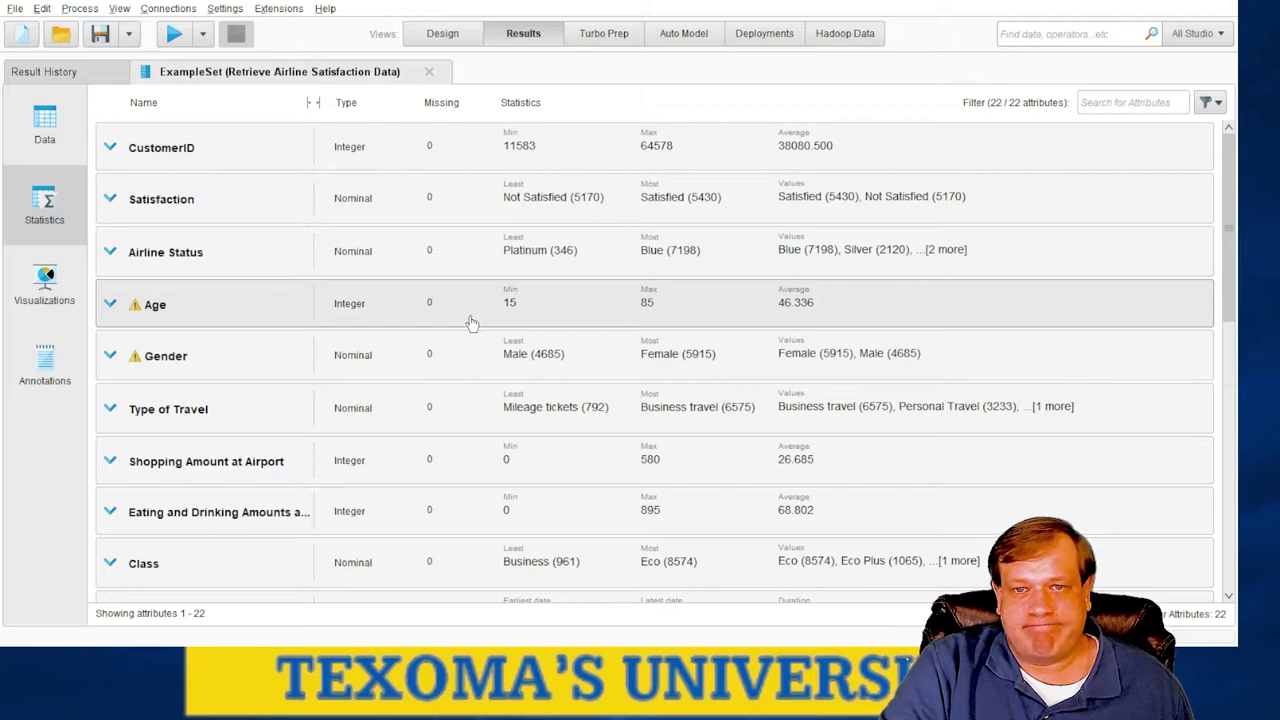
{"action": "scroll", "coordinate": [229, 457], "scroll_direction": "down", "scroll_amount": 12}
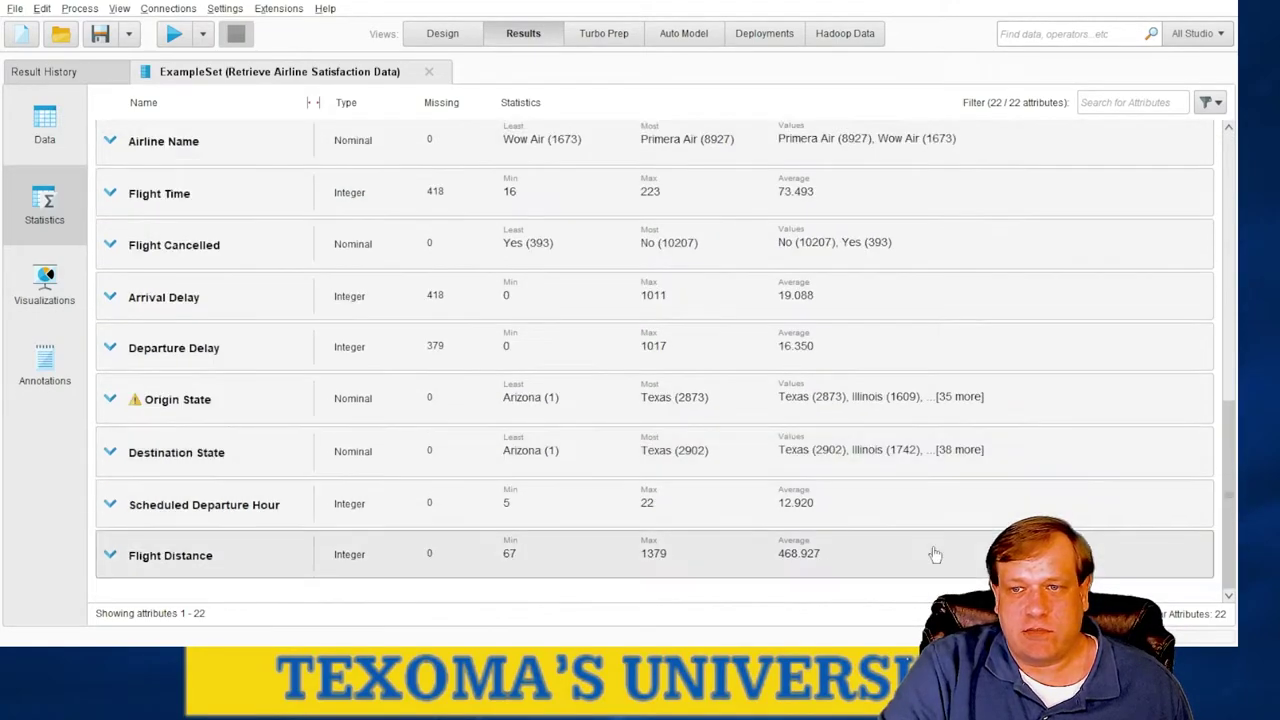
{"action": "left_click_drag", "start_coordinate": [1228, 560], "coordinate": [1234, 228]}
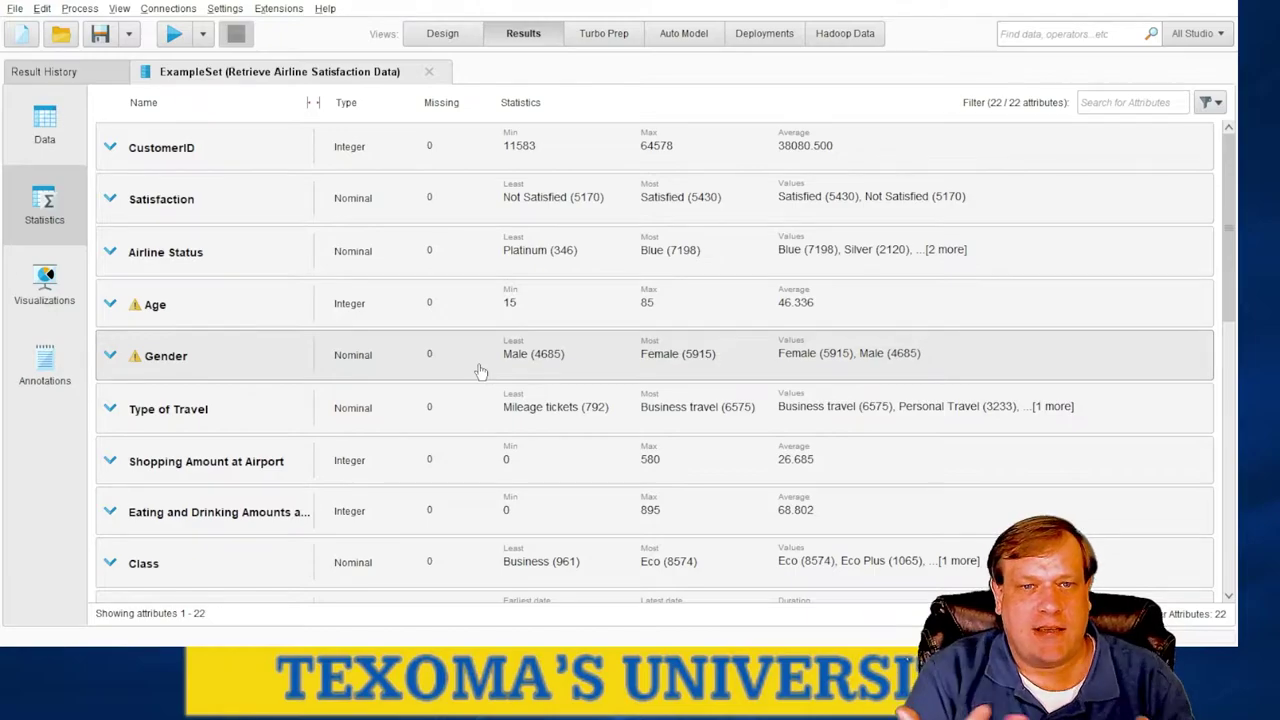
{"action": "scroll", "coordinate": [483, 390], "scroll_direction": "down", "scroll_amount": 10}
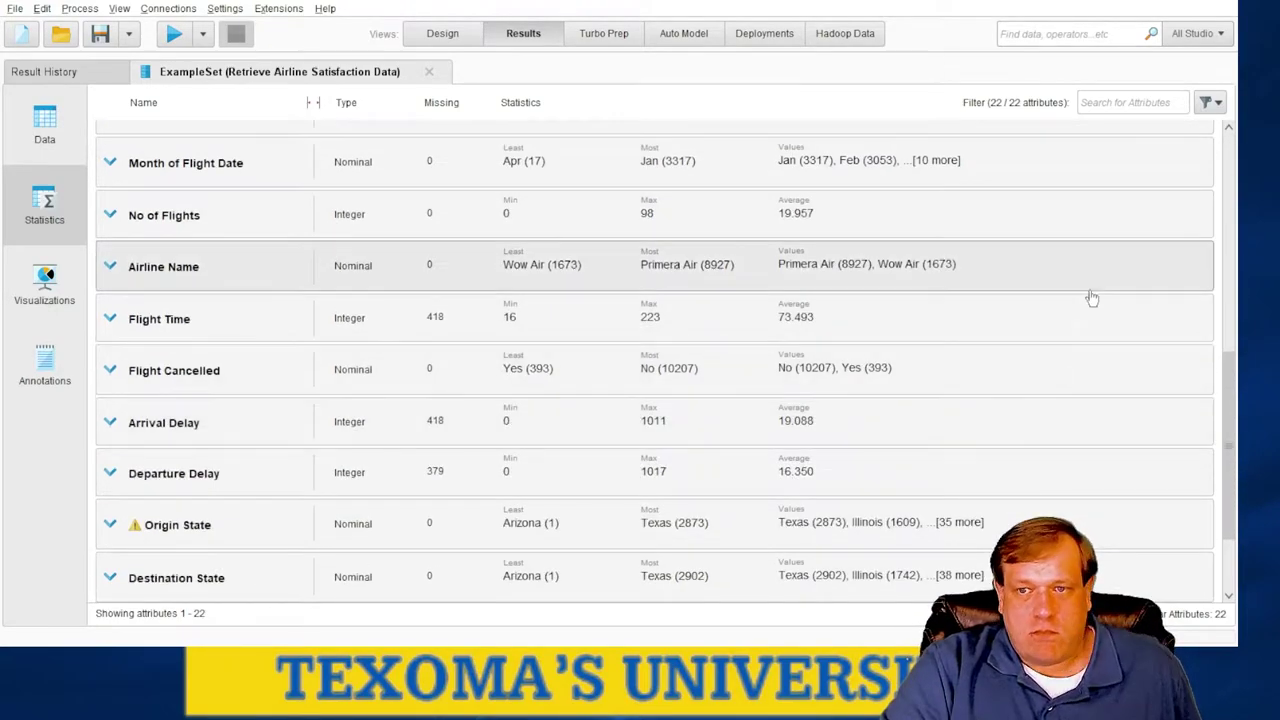
{"action": "scroll", "coordinate": [1219, 469], "scroll_direction": "down", "scroll_amount": 1}
{"action": "scroll", "coordinate": [1219, 469], "scroll_direction": "up", "scroll_amount": 11}
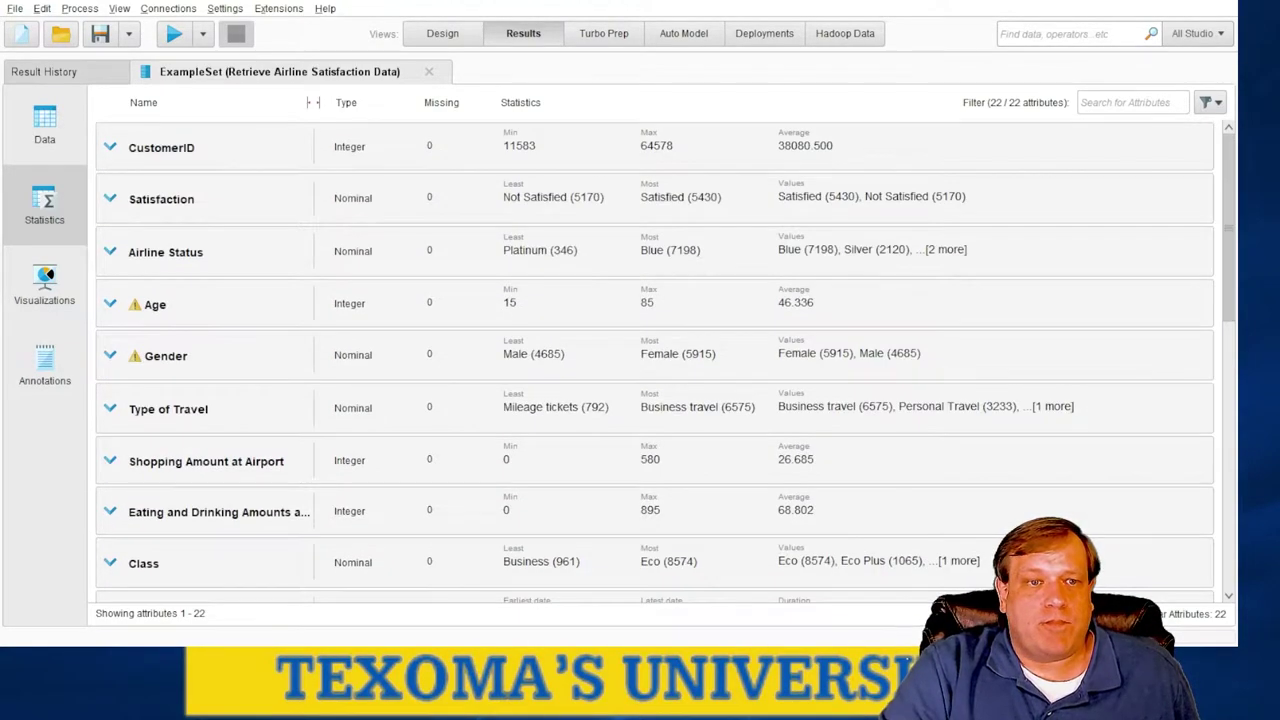
{"action": "left_click_drag", "start_coordinate": [1236, 210], "coordinate": [1232, 265]}
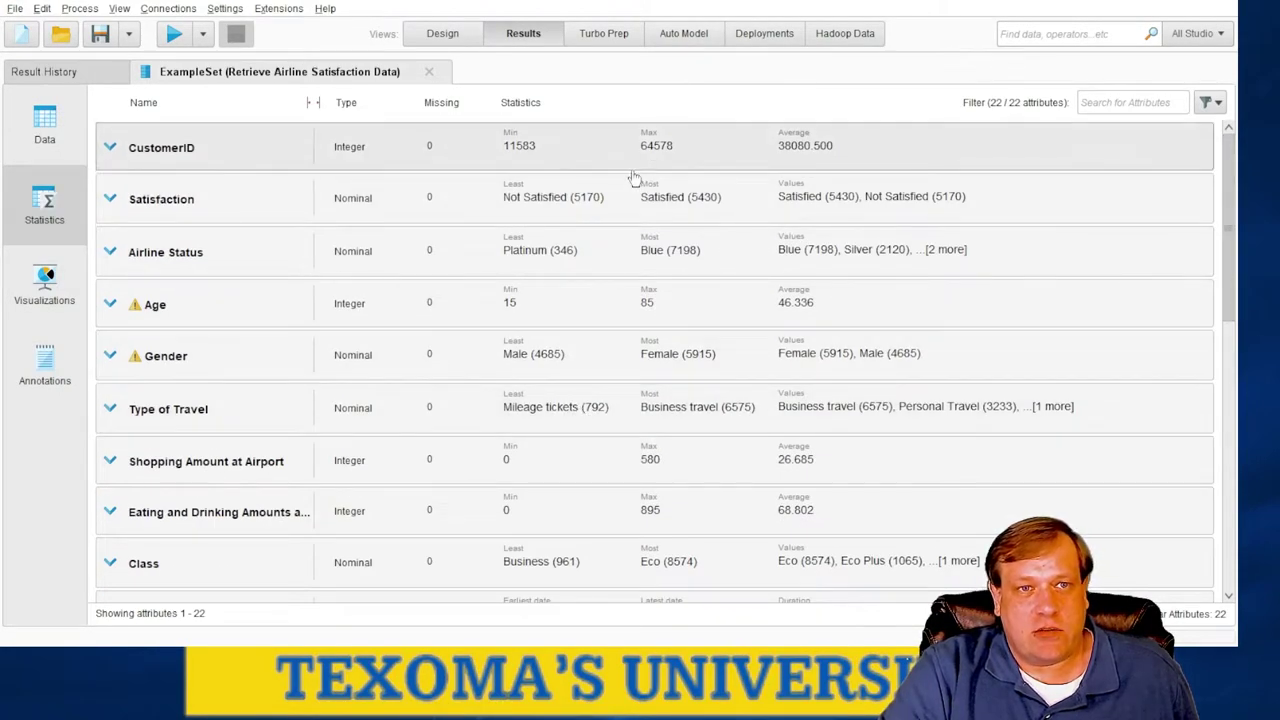
{"action": "left_click", "coordinate": [429, 72]}
{"action": "left_click", "coordinate": [442, 33]}
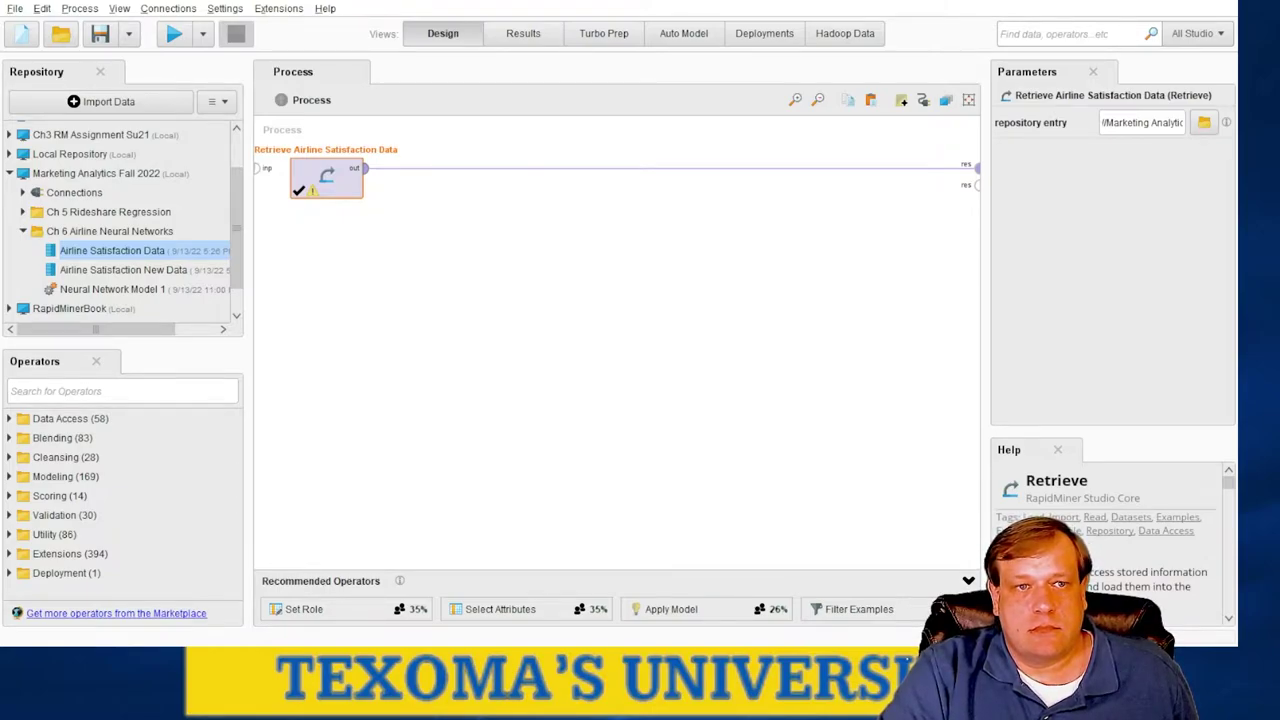
- Insert the Select Attributes operator into the connection between Retrieve Airline Satisfaction Data and the result port
{"action": "left_click", "coordinate": [871, 360]}
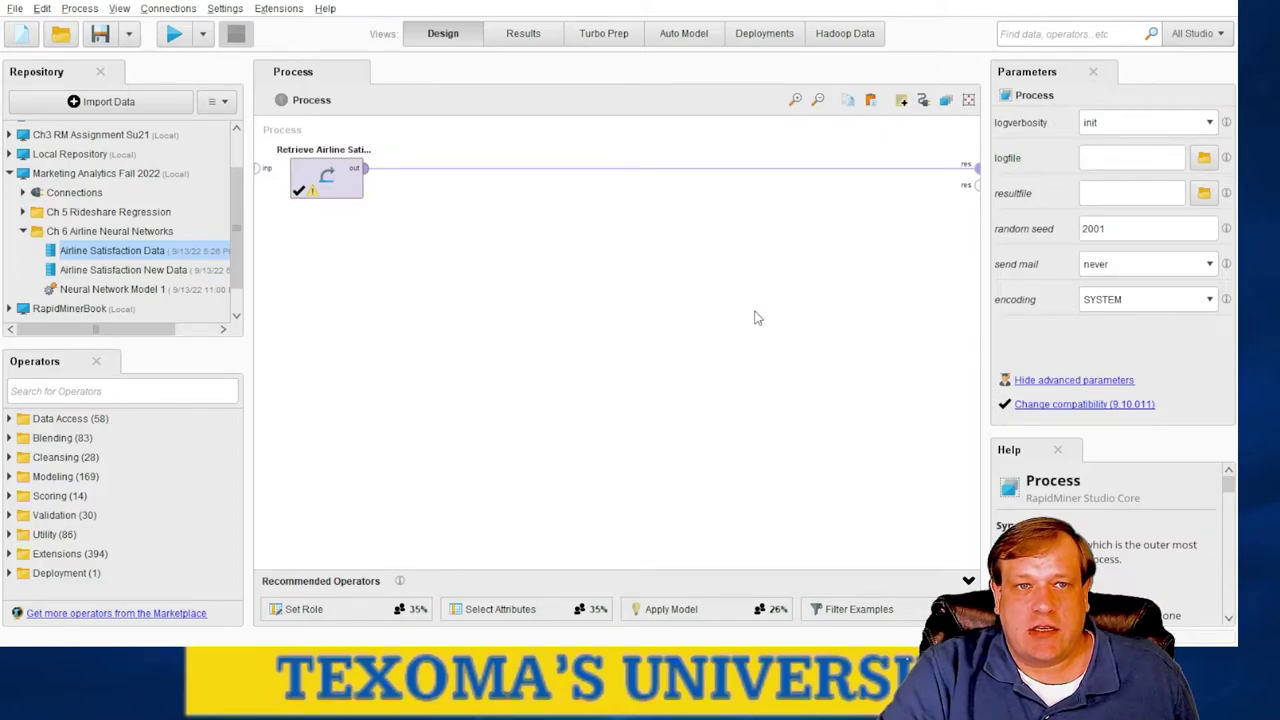
{"action": "left_click_drag", "start_coordinate": [400, 618], "coordinate": [404, 625]}
{"action": "left_click_drag", "start_coordinate": [502, 622], "coordinate": [440, 176]}
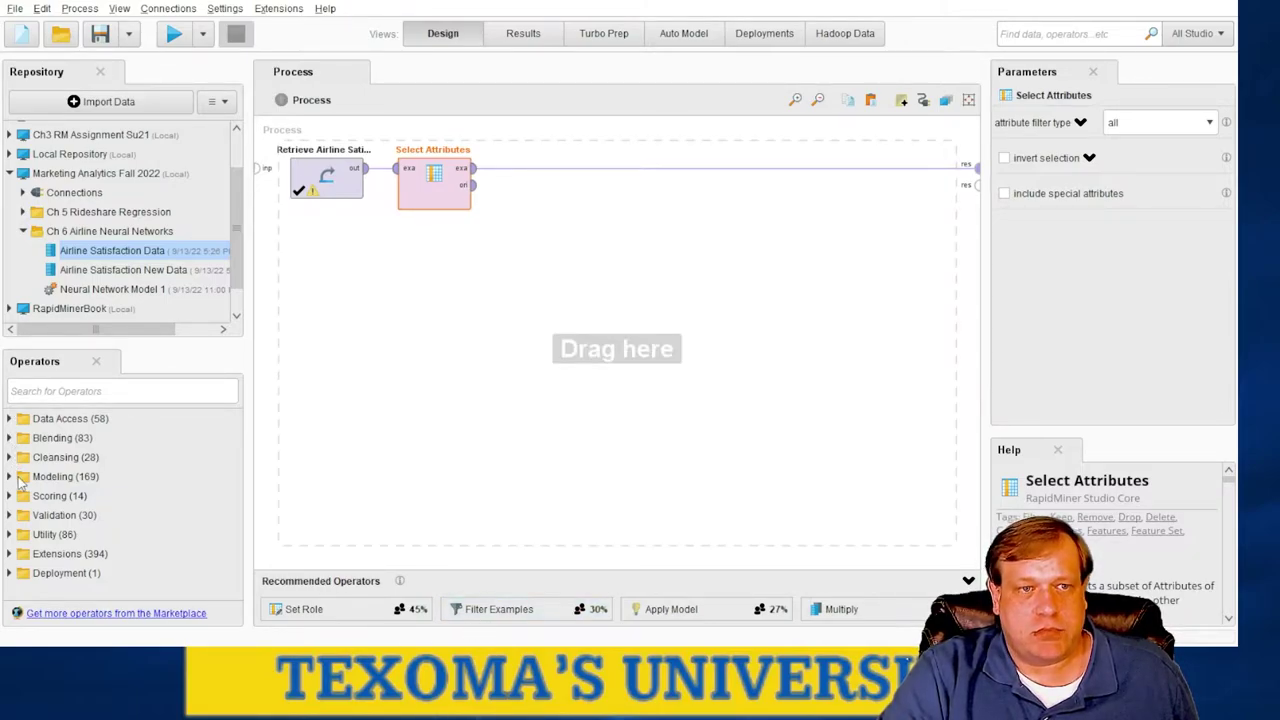
- Browse the Blending and Data Access operator groups, including the Attributes subgroup, and collapse them again
{"action": "left_click", "coordinate": [9, 438]}
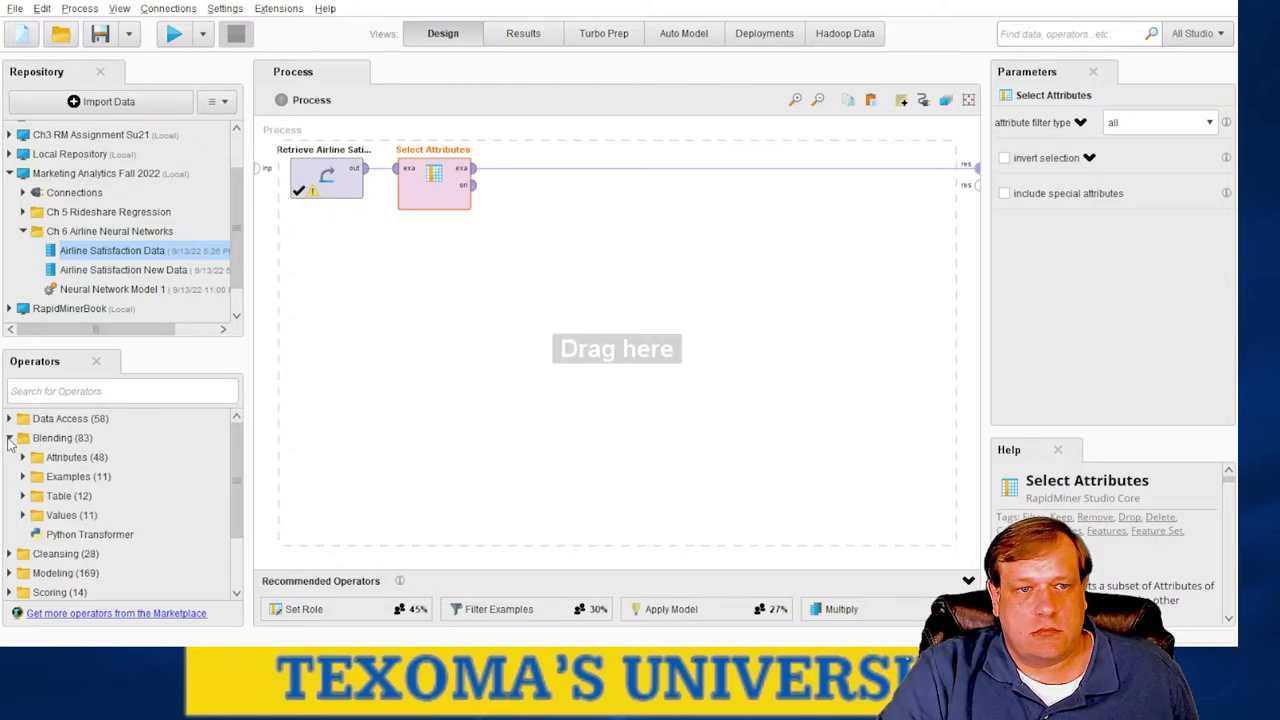
{"action": "left_click", "coordinate": [22, 457]}
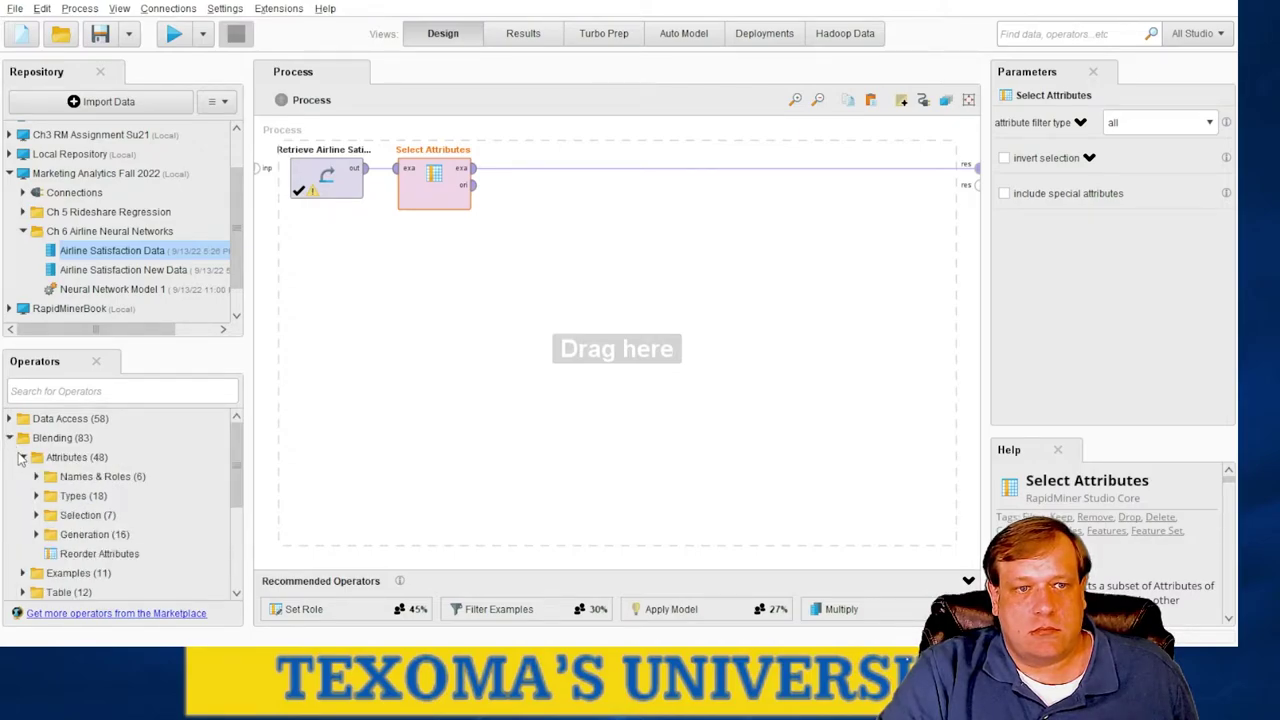
{"action": "left_click", "coordinate": [22, 457]}
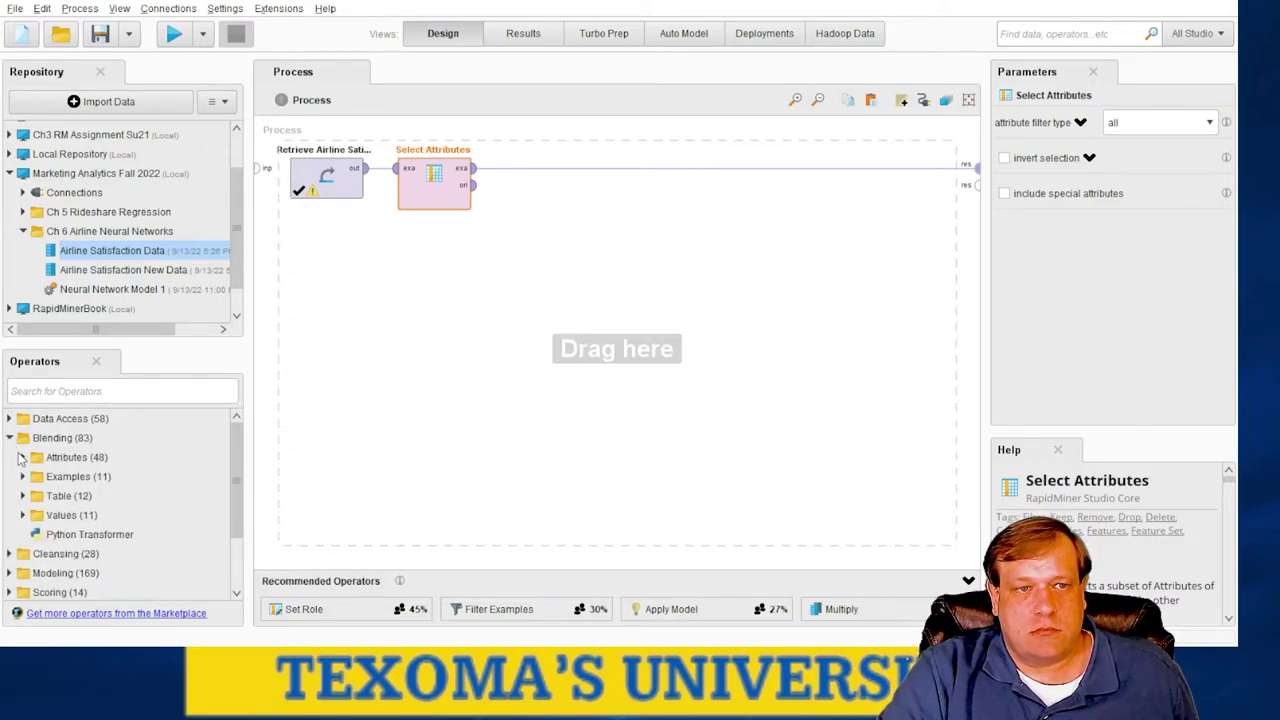
{"action": "left_click", "coordinate": [9, 418]}
{"action": "scroll", "coordinate": [10, 420], "scroll_direction": "down", "scroll_amount": 3}
{"action": "scroll", "coordinate": [12, 422], "scroll_direction": "up", "scroll_amount": 2}
{"action": "scroll", "coordinate": [13, 424], "scroll_direction": "up", "scroll_amount": 1}
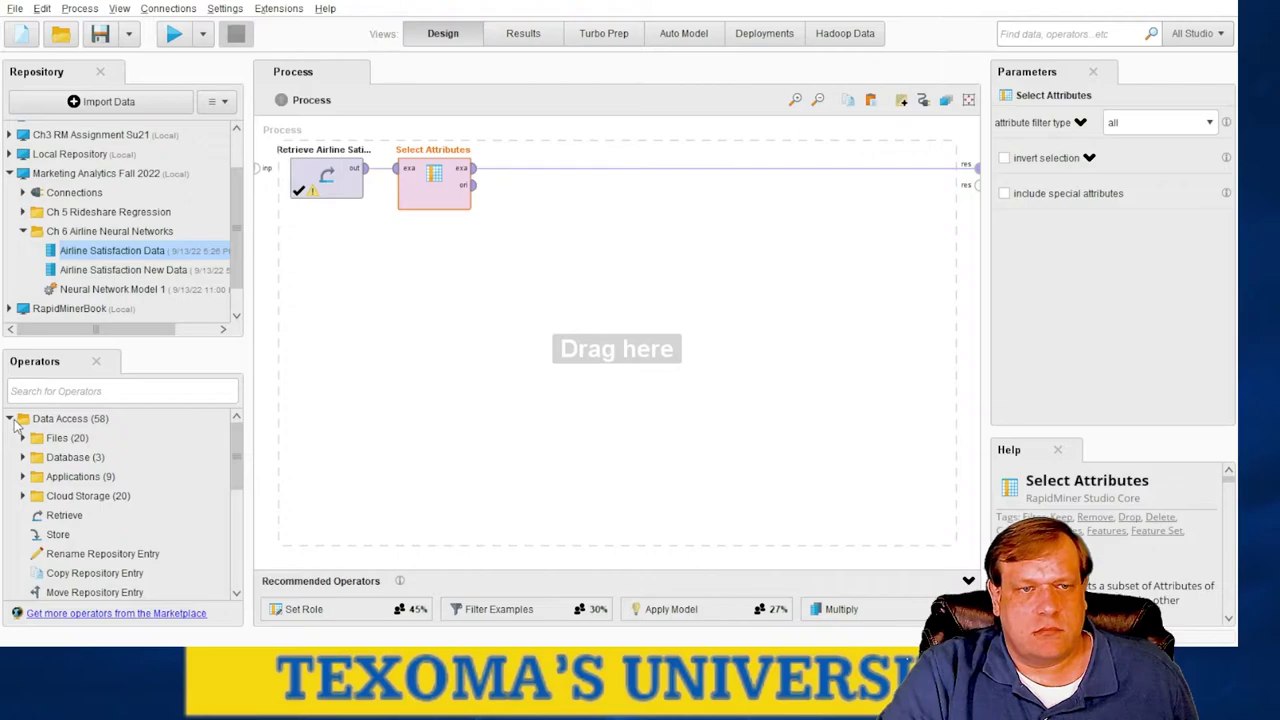
{"action": "left_click", "coordinate": [10, 419]}
{"action": "left_click", "coordinate": [50, 393]}
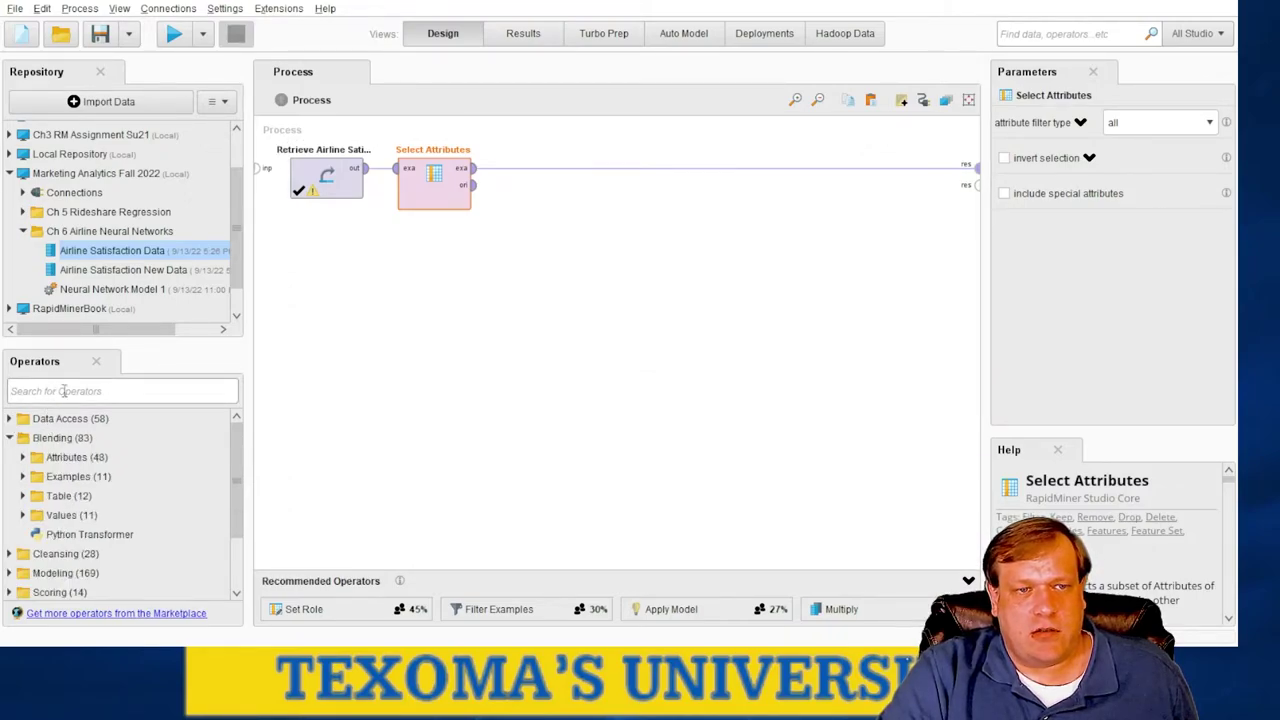
{"action": "left_click", "coordinate": [9, 438]}
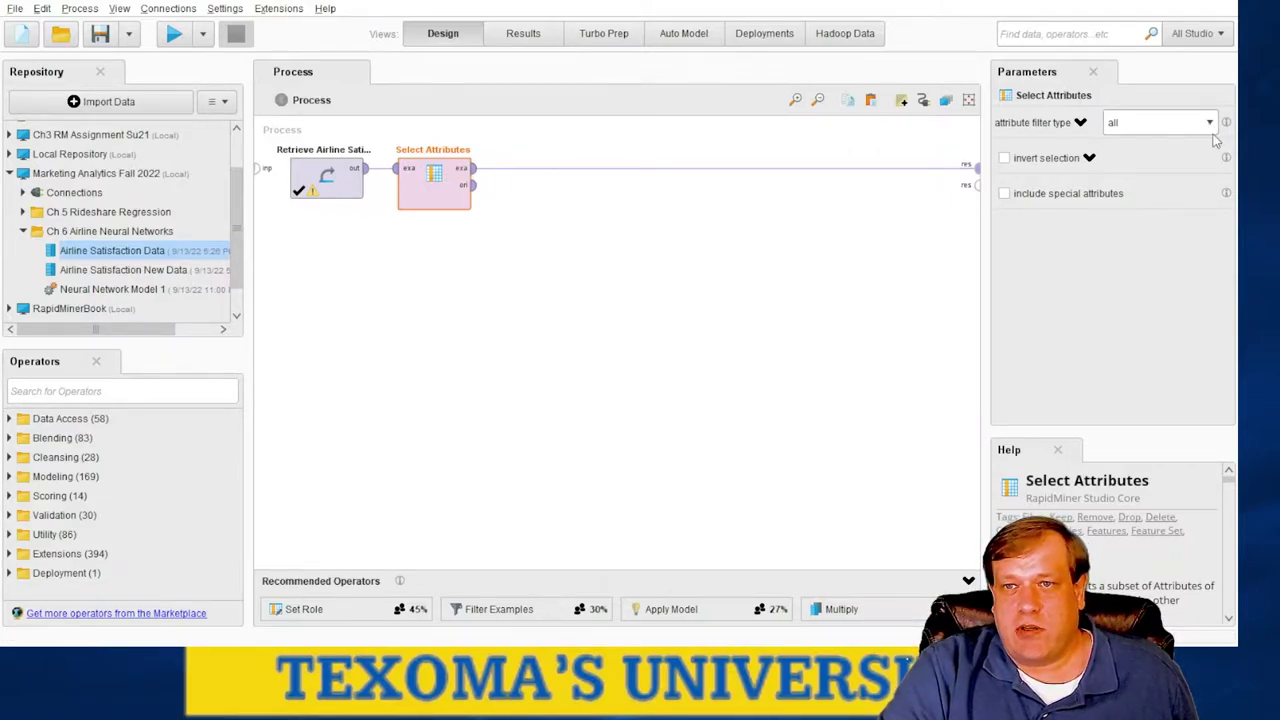
- Set the attribute filter type of the Select Attributes operator to subset
{"action": "left_click", "coordinate": [1145, 175]}
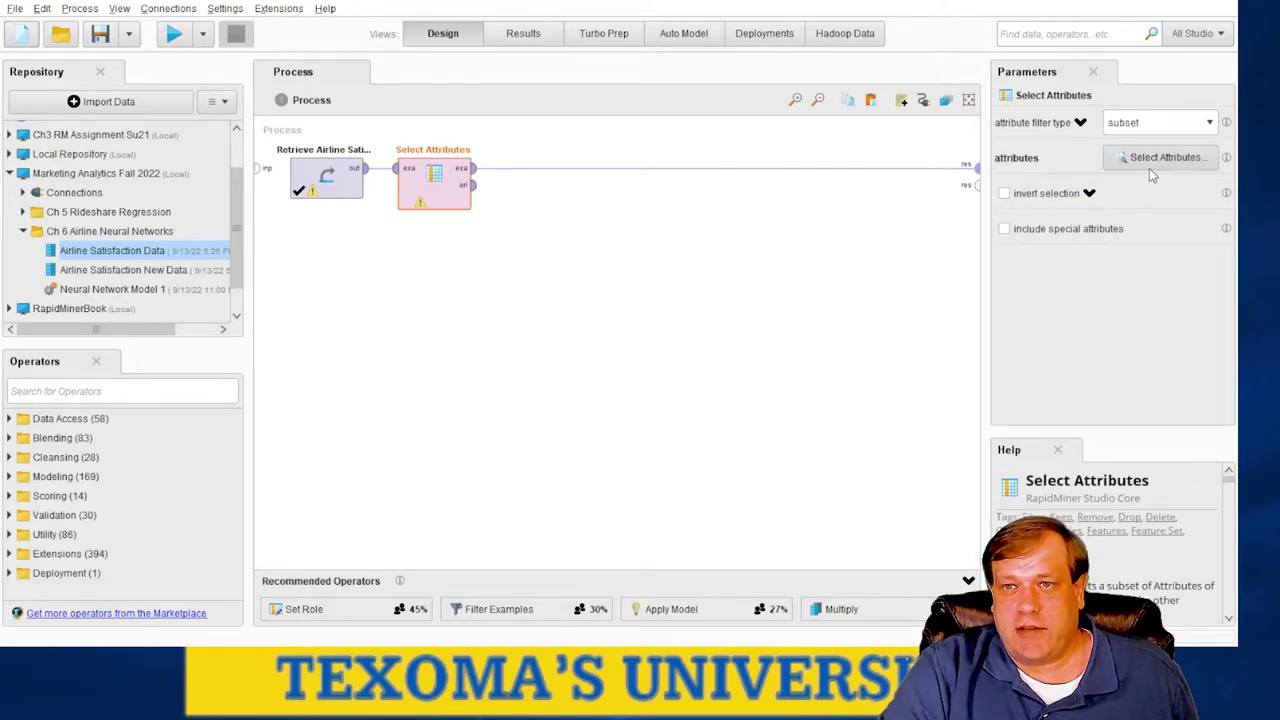
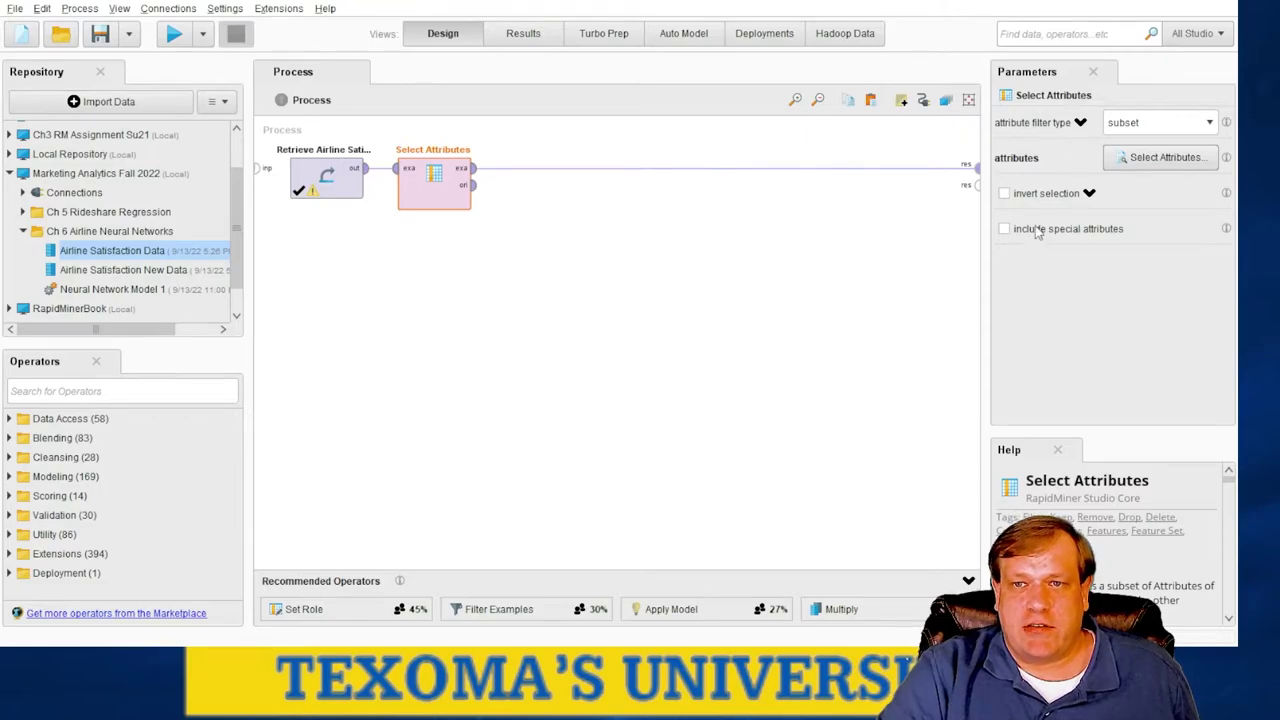
{"action": "left_click_drag", "start_coordinate": [100, 440], "coordinate": [105, 447]}
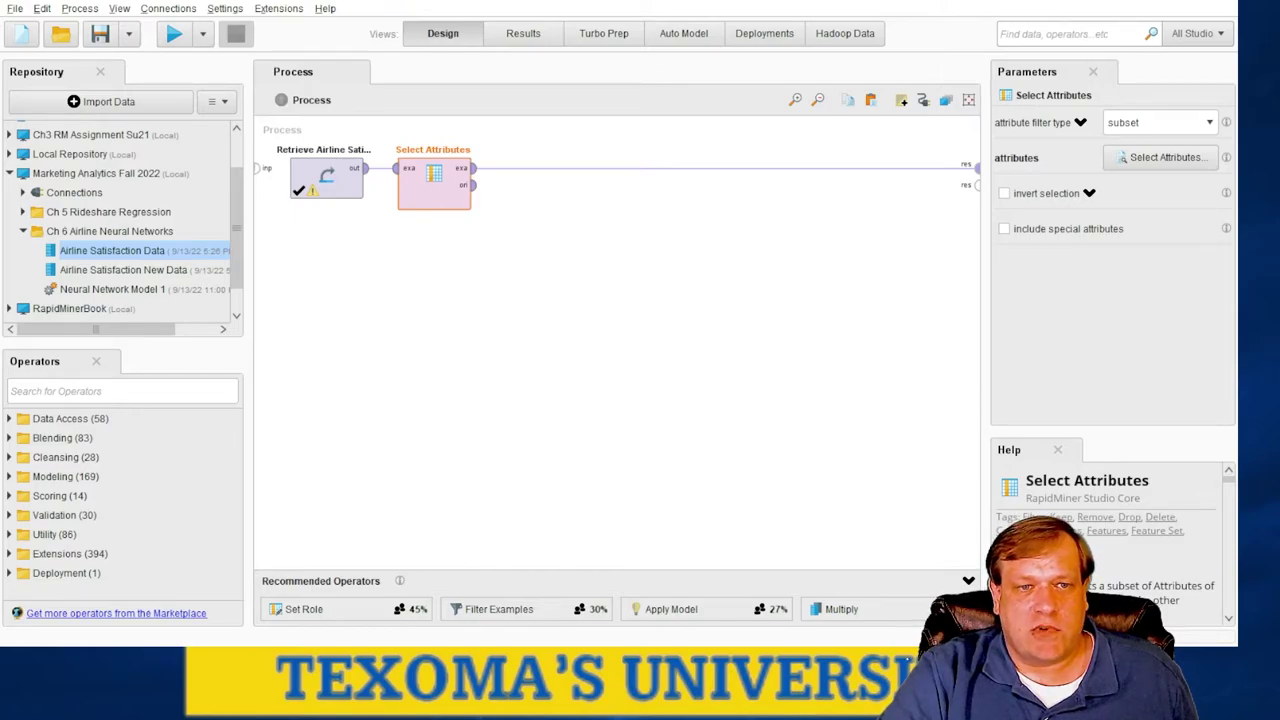
{"action": "left_click", "coordinate": [778, 422]}
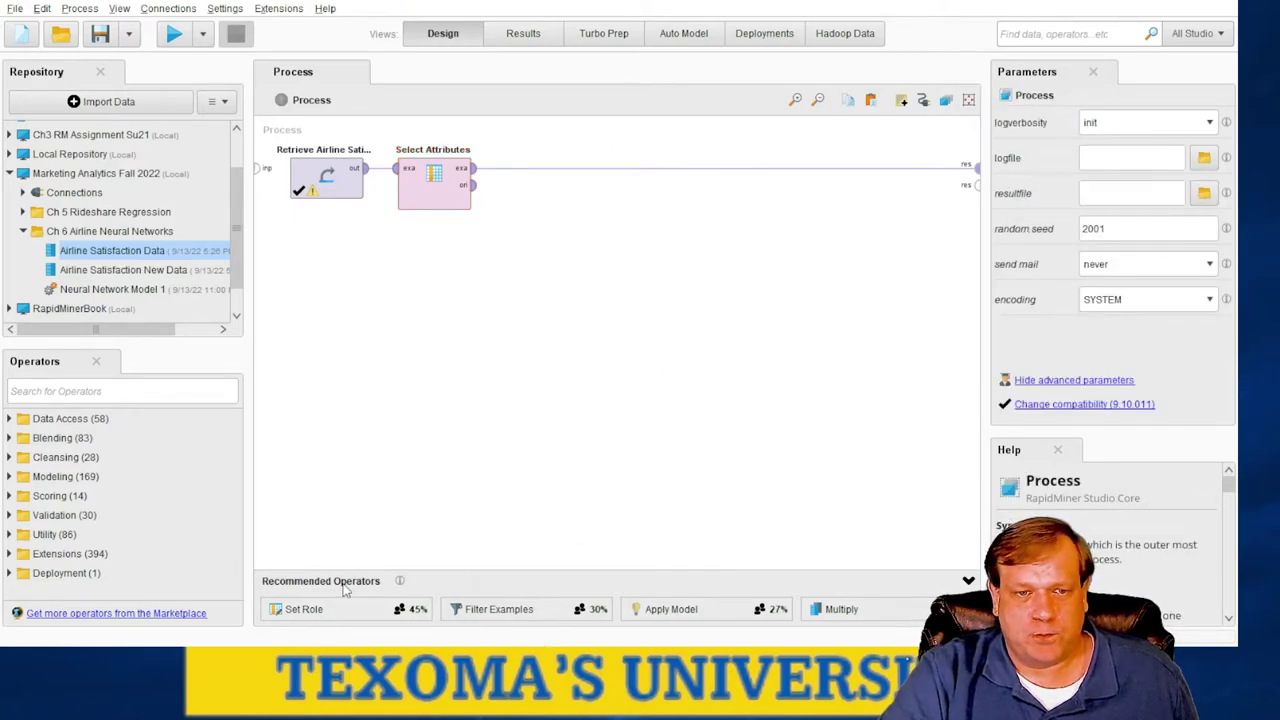
- Insert a Set Role operator after Select Attributes and give the Satisfaction attribute the target role label
{"action": "left_click_drag", "start_coordinate": [320, 608], "coordinate": [527, 174]}
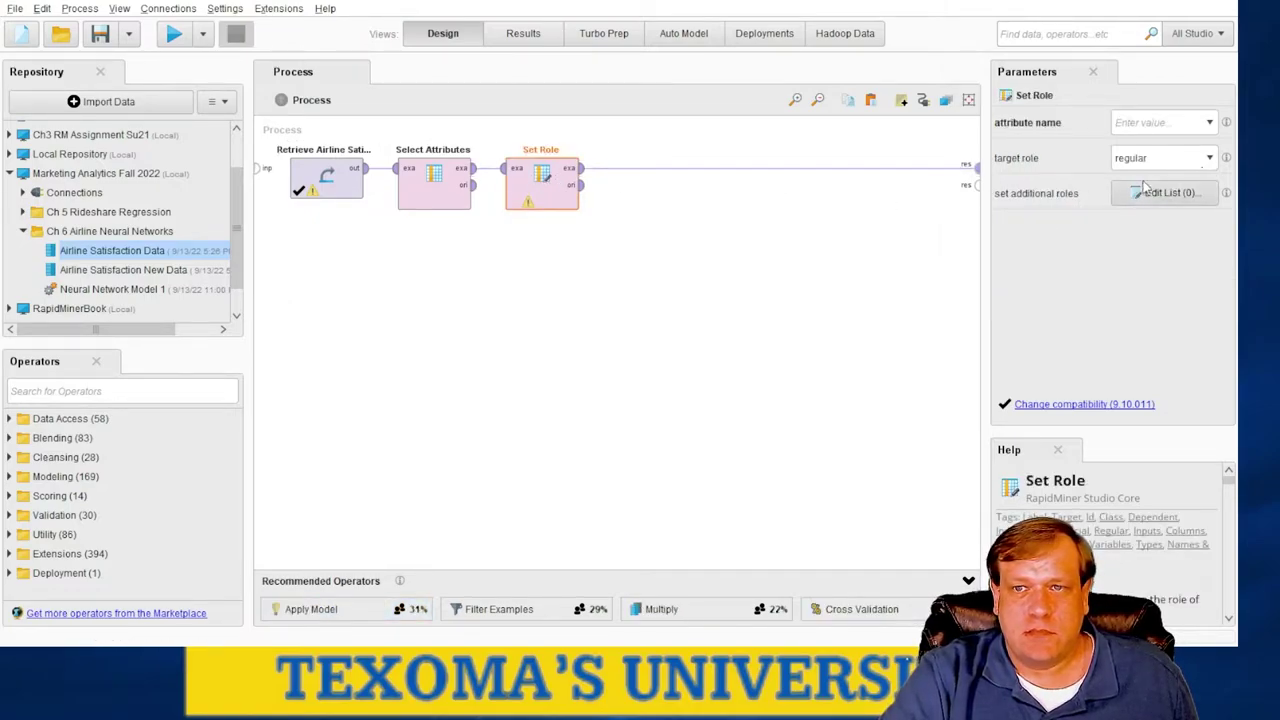
{"action": "left_click", "coordinate": [1152, 121]}
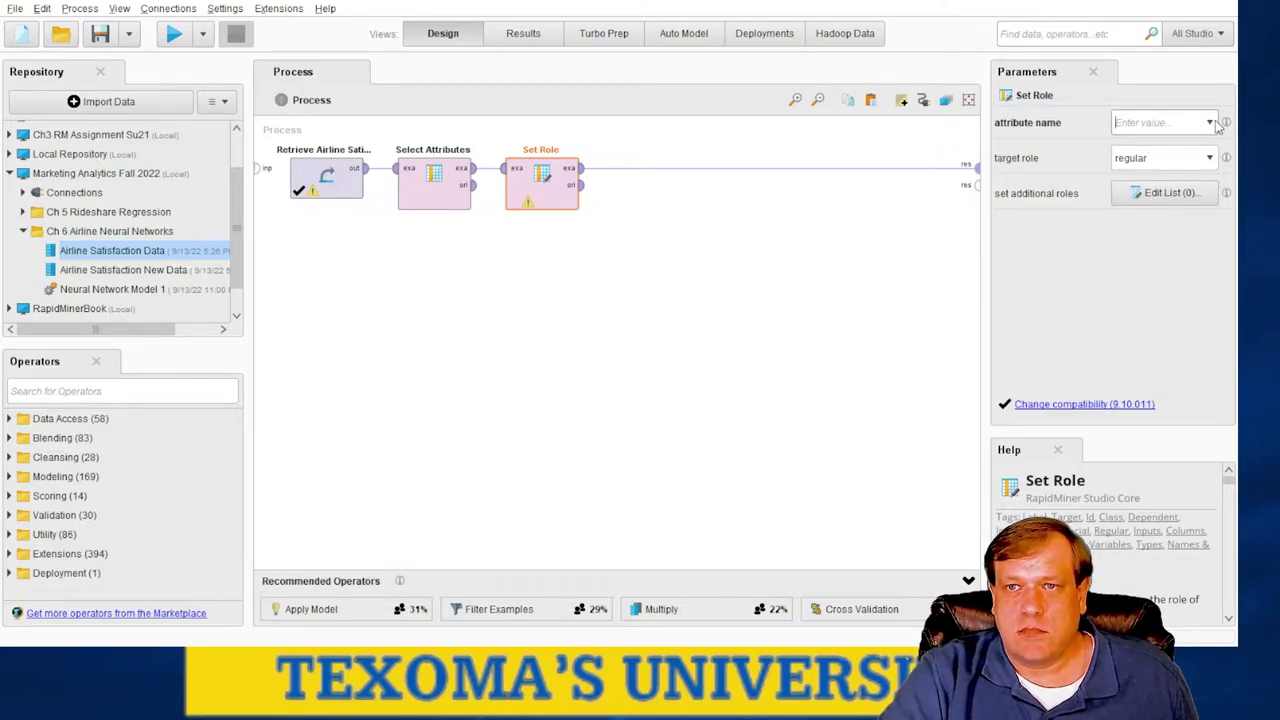
{"action": "type", "text": "Satisfaction"}
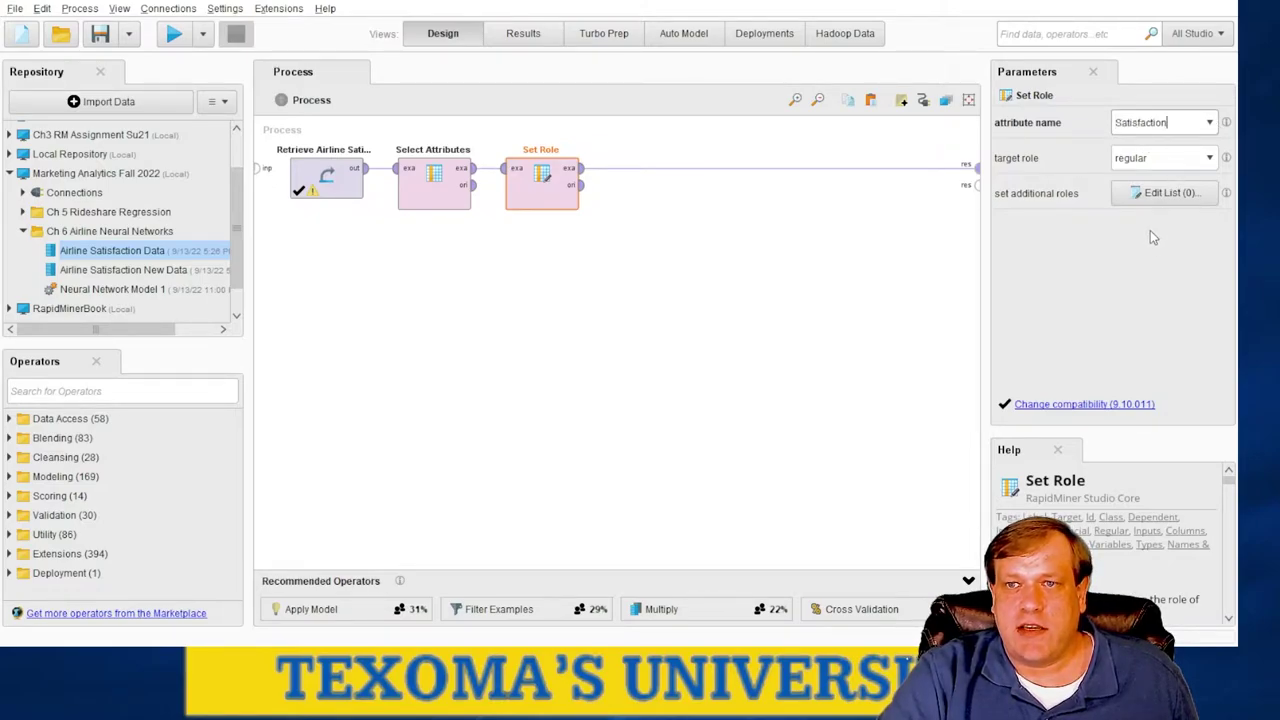
{"action": "key", "text": "Tab"}
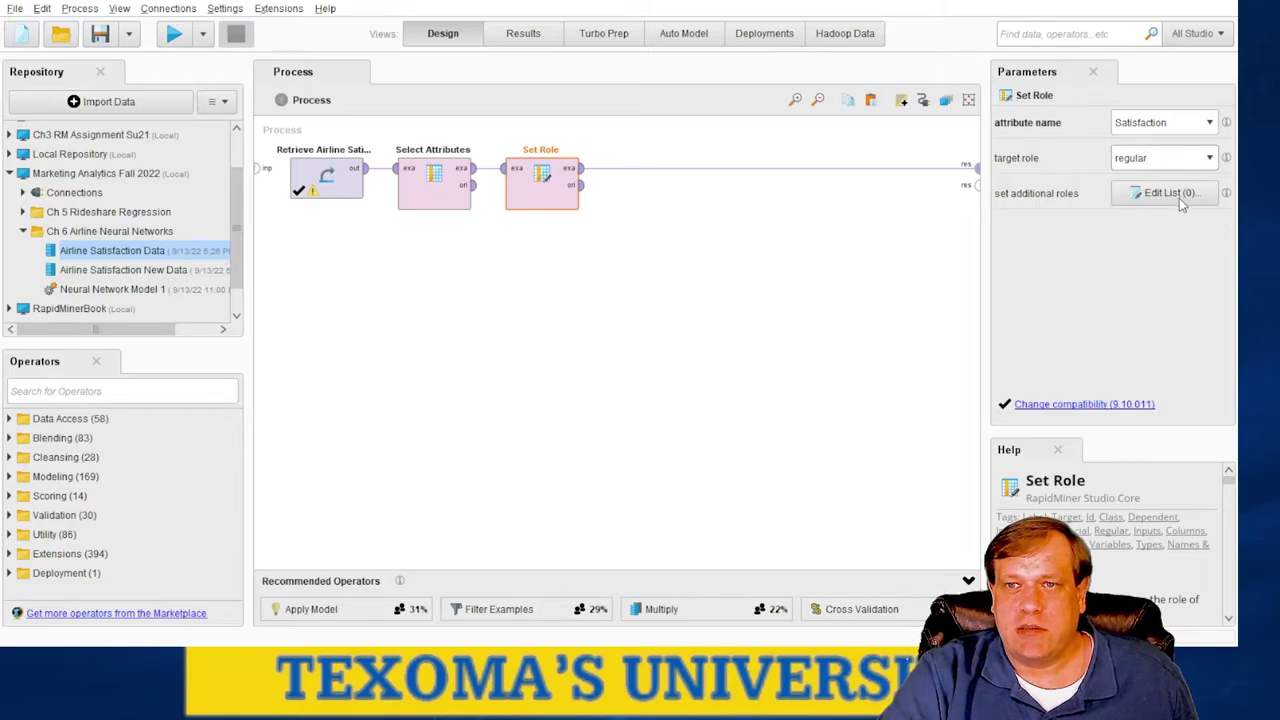
{"action": "type", "text": "label"}
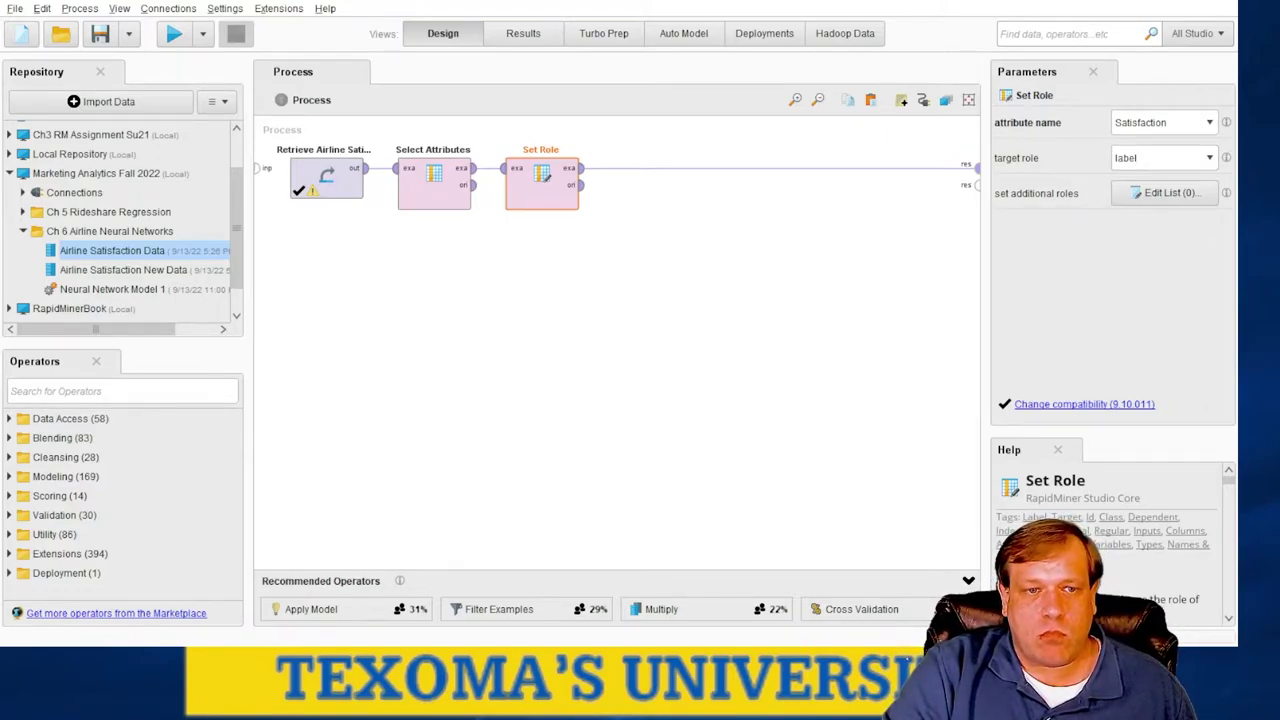
{"action": "left_click", "coordinate": [756, 440]}
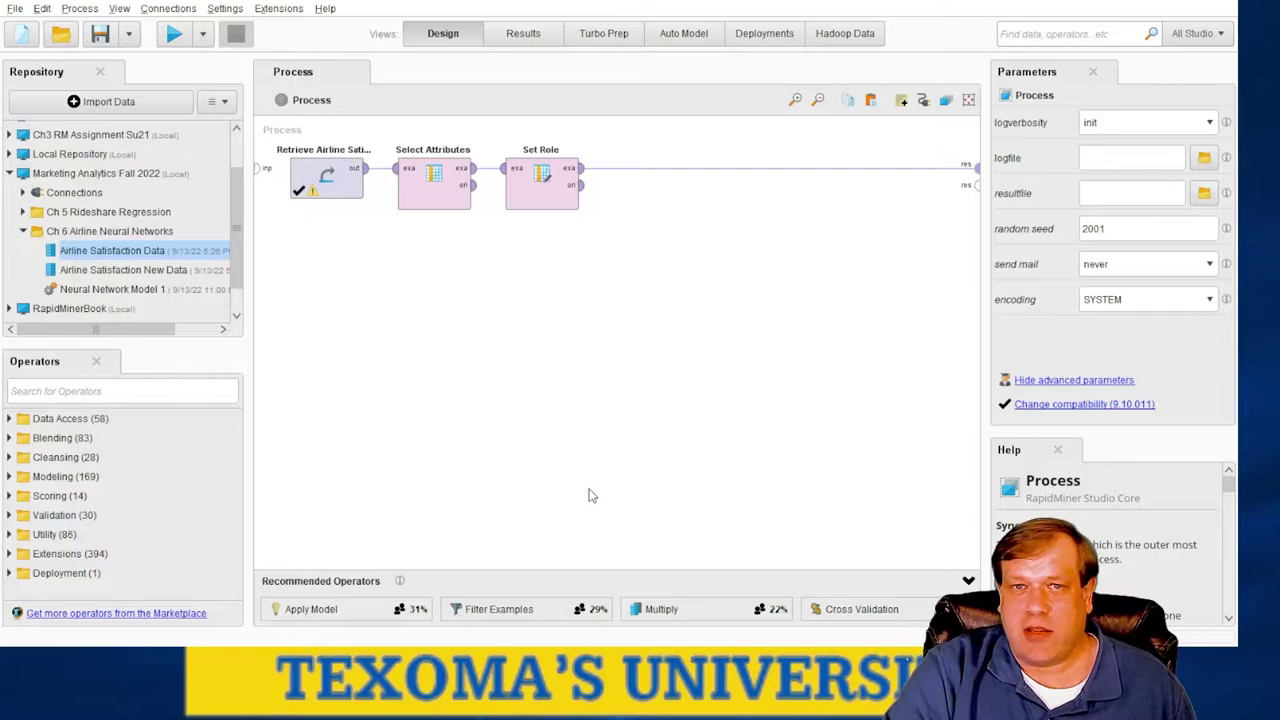
- Insert the Nominal to Numerical operator from the Blending attribute types into the connection after Set Role
{"action": "left_click", "coordinate": [11, 438]}
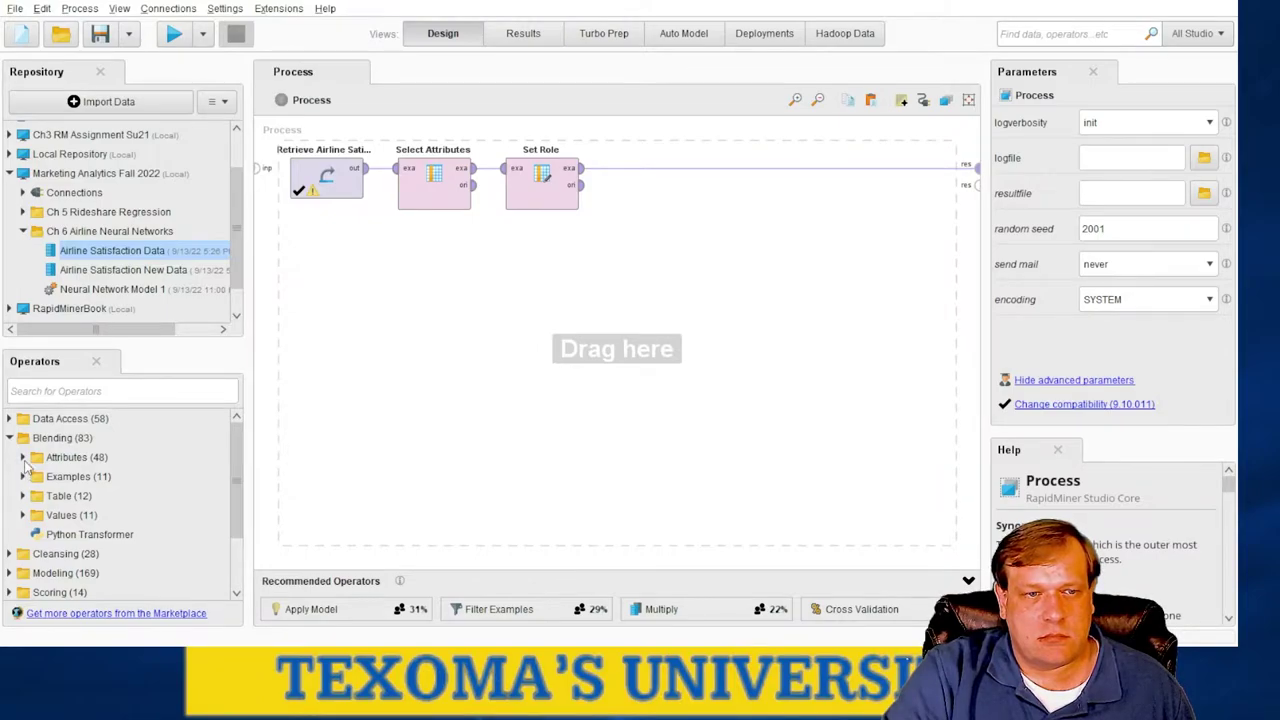
{"action": "left_click", "coordinate": [23, 457]}
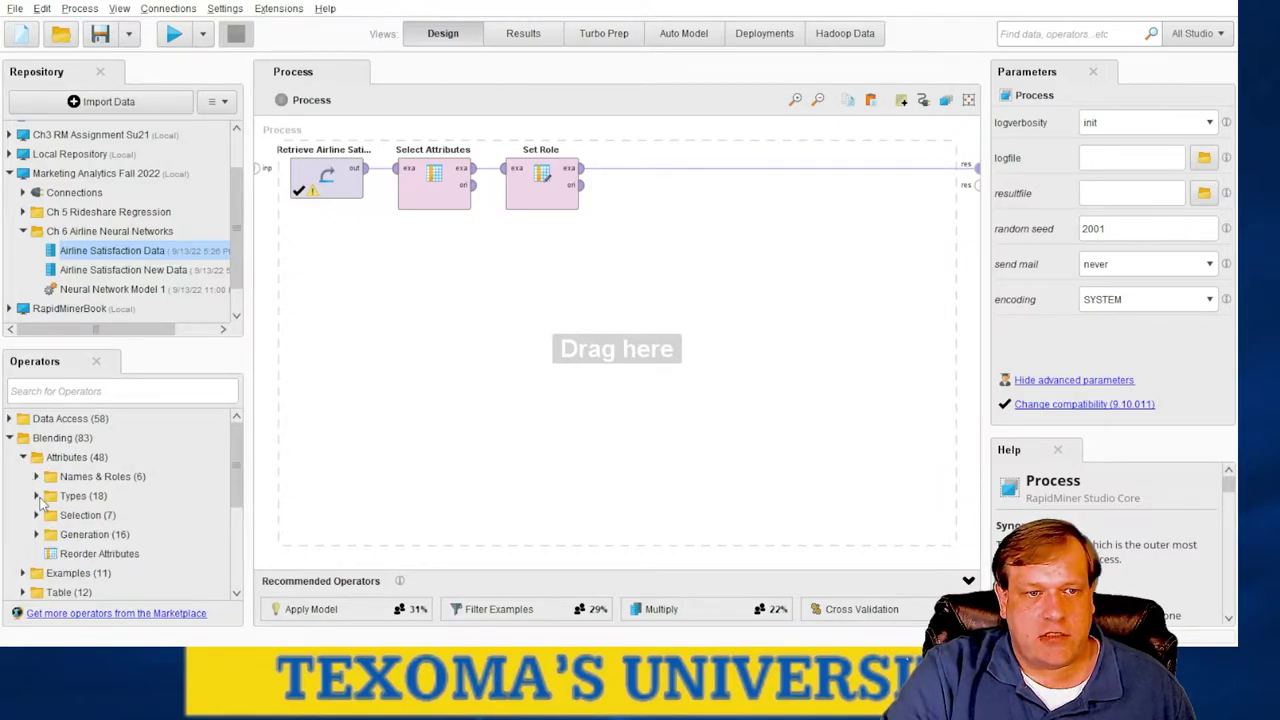
{"action": "left_click", "coordinate": [36, 496]}
{"action": "scroll", "coordinate": [130, 554], "scroll_direction": "down", "scroll_amount": 2}
{"action": "left_click", "coordinate": [118, 550]}
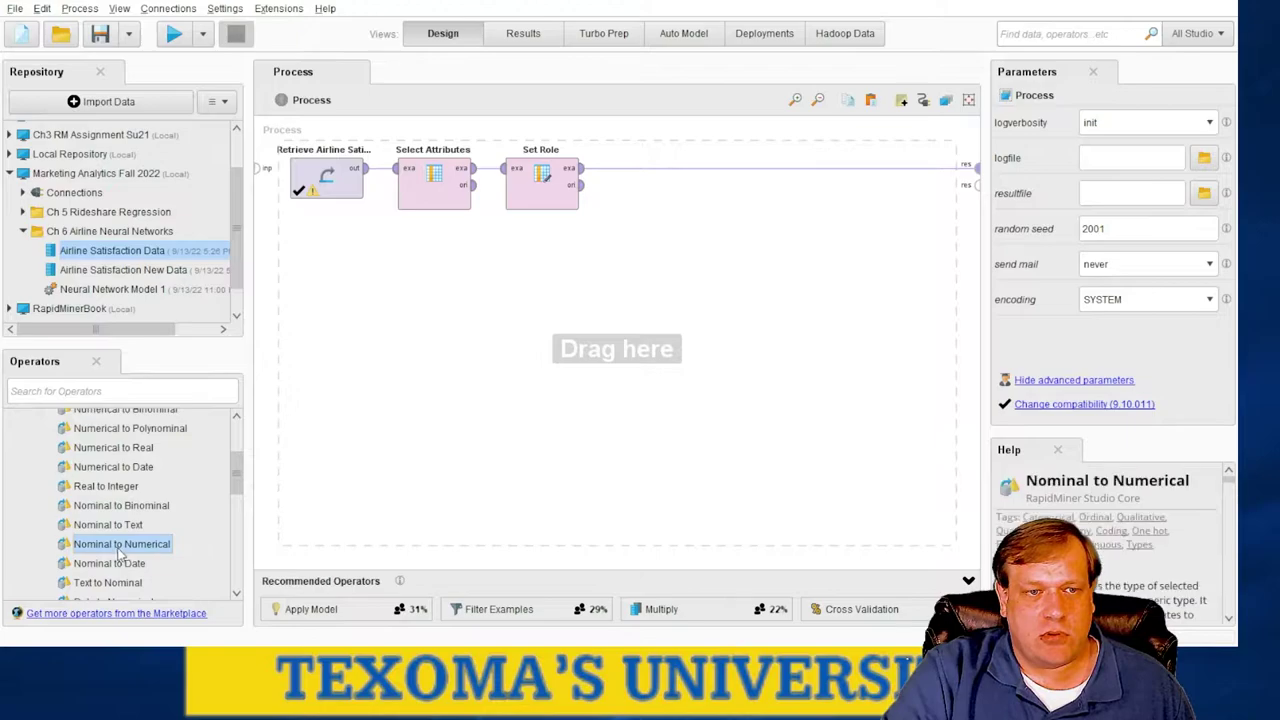
{"action": "left_click_drag", "start_coordinate": [118, 550], "coordinate": [636, 176]}
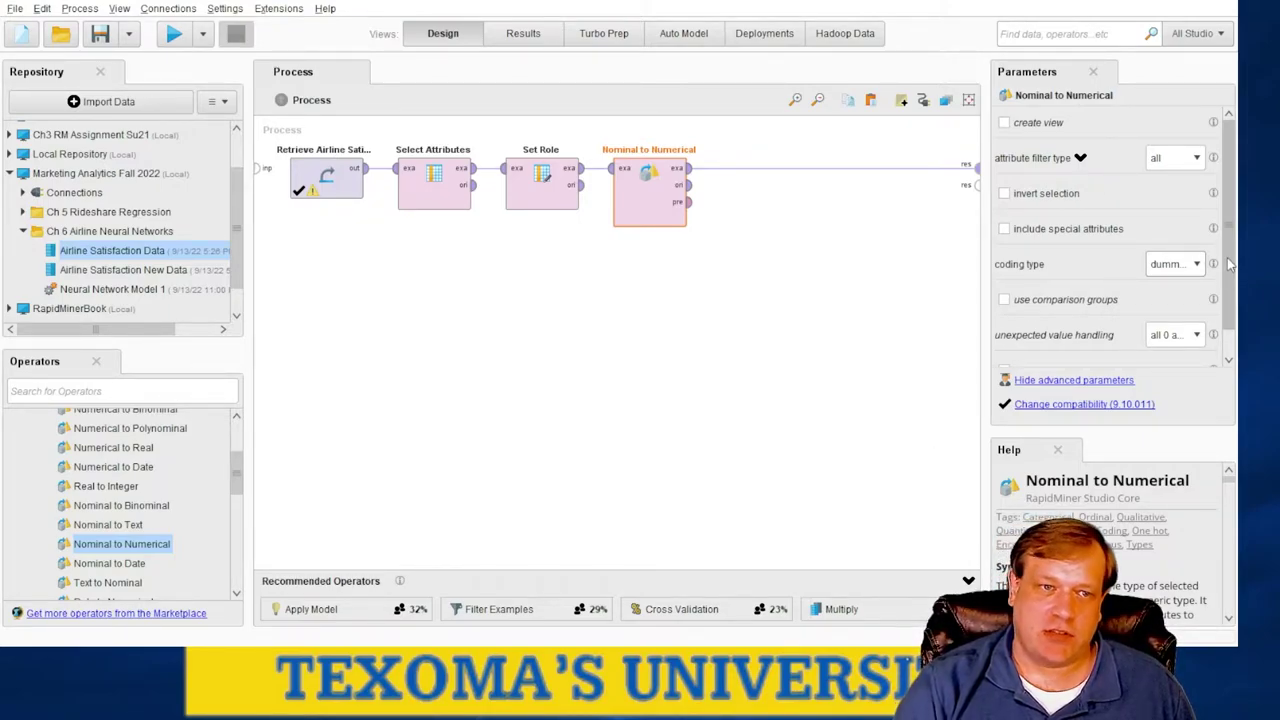
- Enable the use of comparison groups for the Nominal to Numerical operator
{"action": "left_click", "coordinate": [1006, 302]}
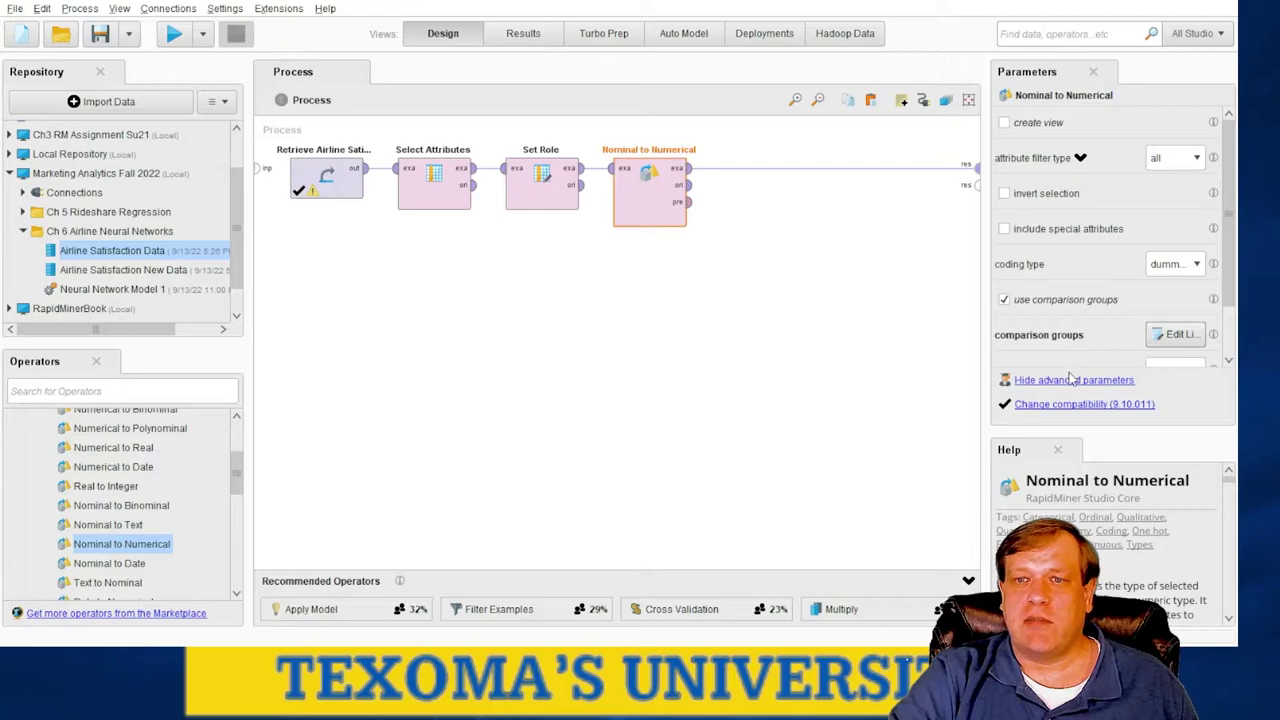
{"action": "scroll", "coordinate": [1144, 340], "scroll_direction": "down", "scroll_amount": 1}
{"action": "scroll", "coordinate": [1083, 353], "scroll_direction": "down", "scroll_amount": 1}
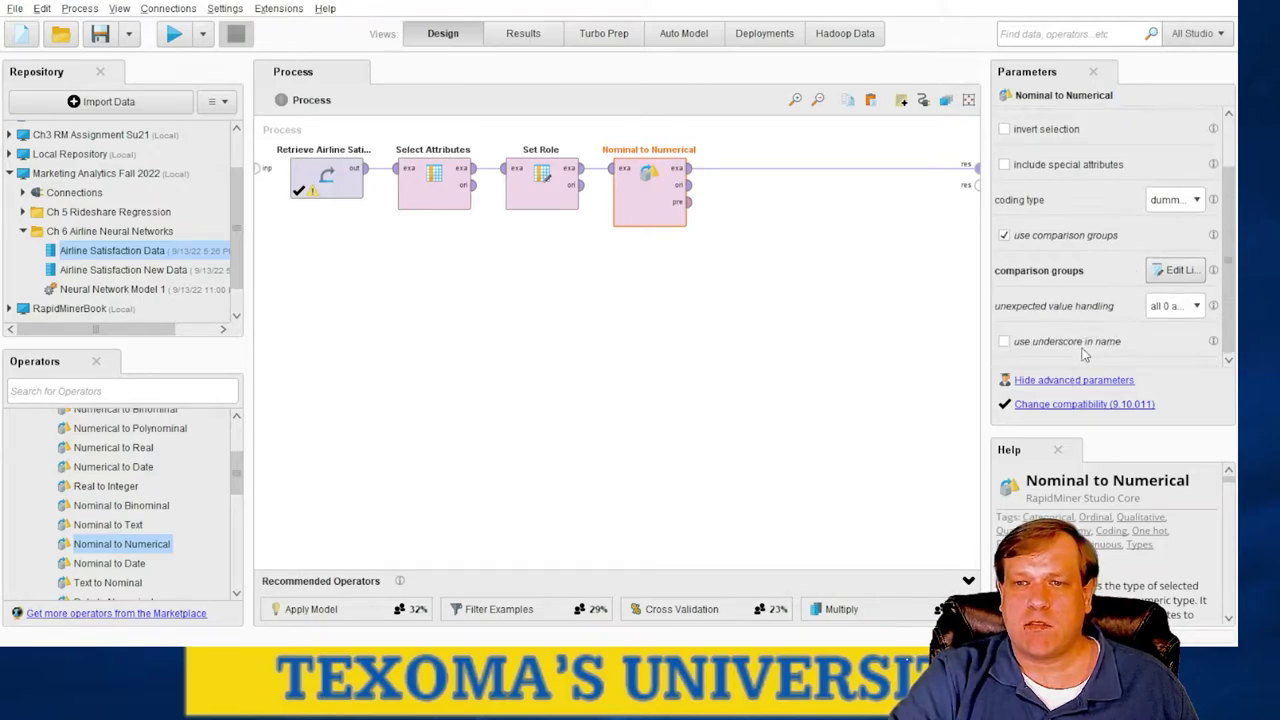
- Collapse the Types and Attributes folders under Blending in the operator tree
{"action": "scroll", "coordinate": [1083, 355], "scroll_direction": "up", "scroll_amount": 1}
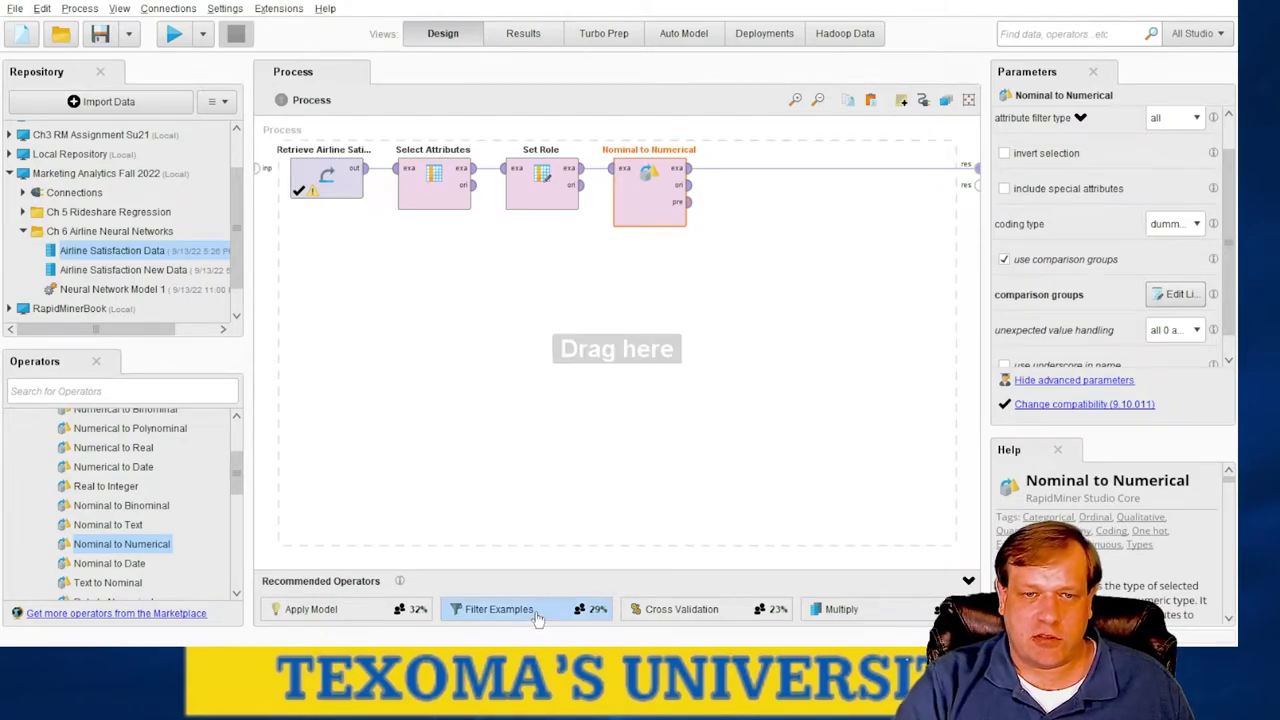
{"action": "left_click_drag", "start_coordinate": [689, 167], "coordinate": [968, 166]}
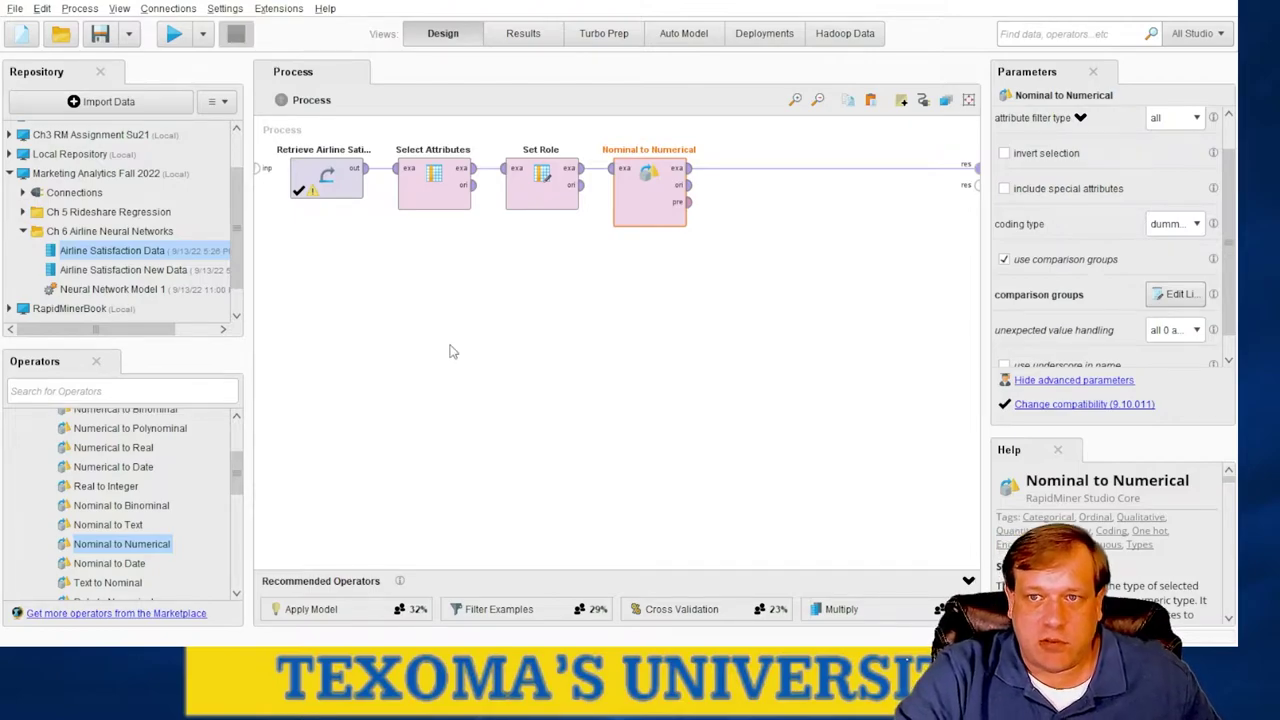
{"action": "scroll", "coordinate": [40, 490], "scroll_direction": "up", "scroll_amount": 2}
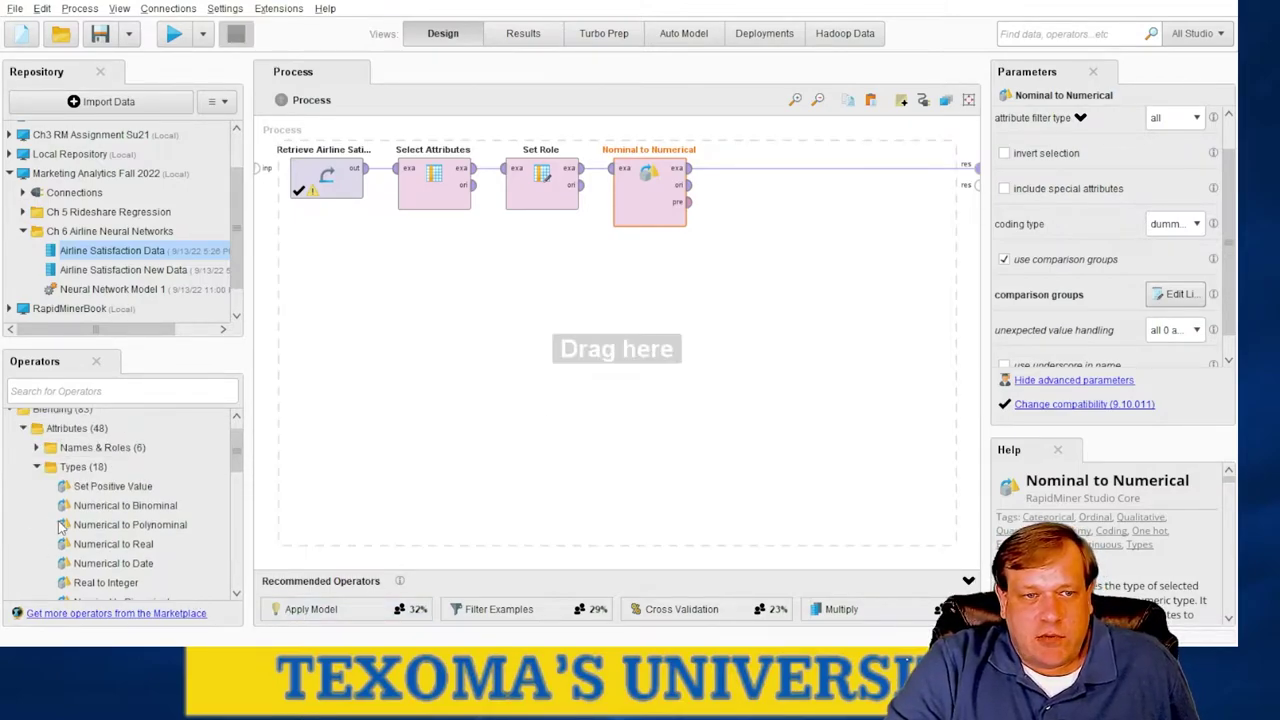
{"action": "left_click", "coordinate": [38, 467]}
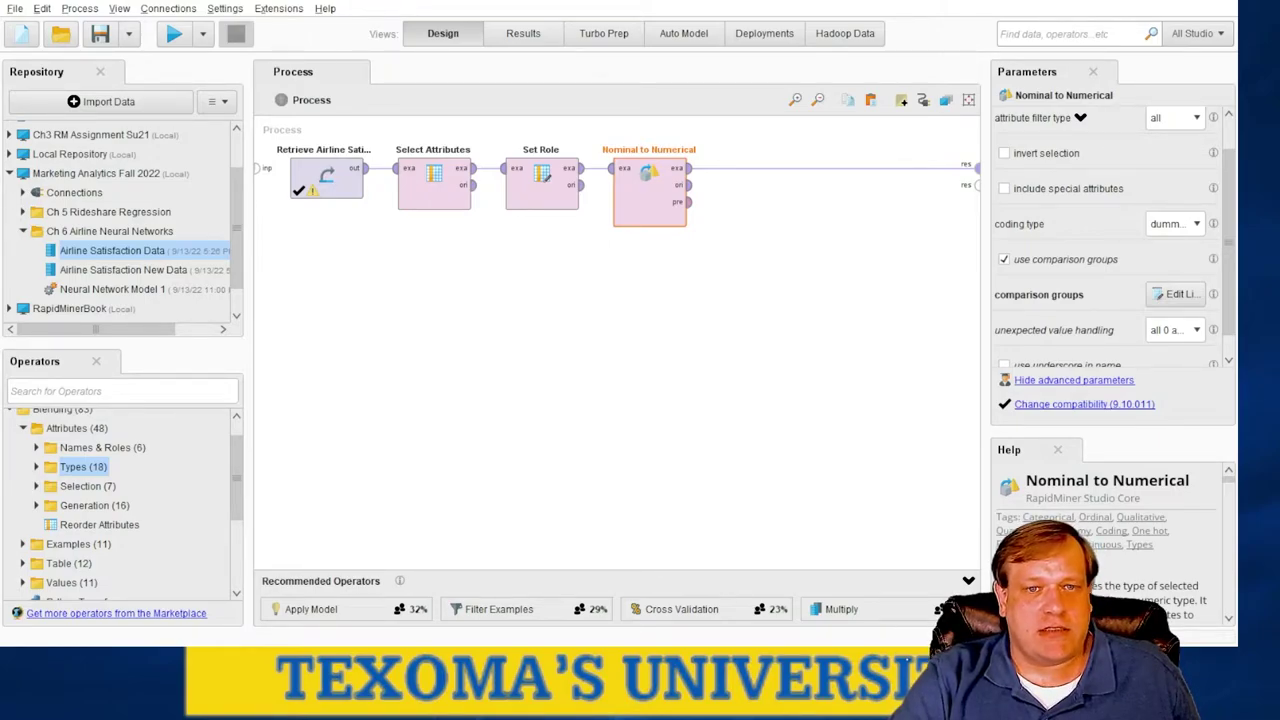
{"action": "left_click", "coordinate": [756, 420]}
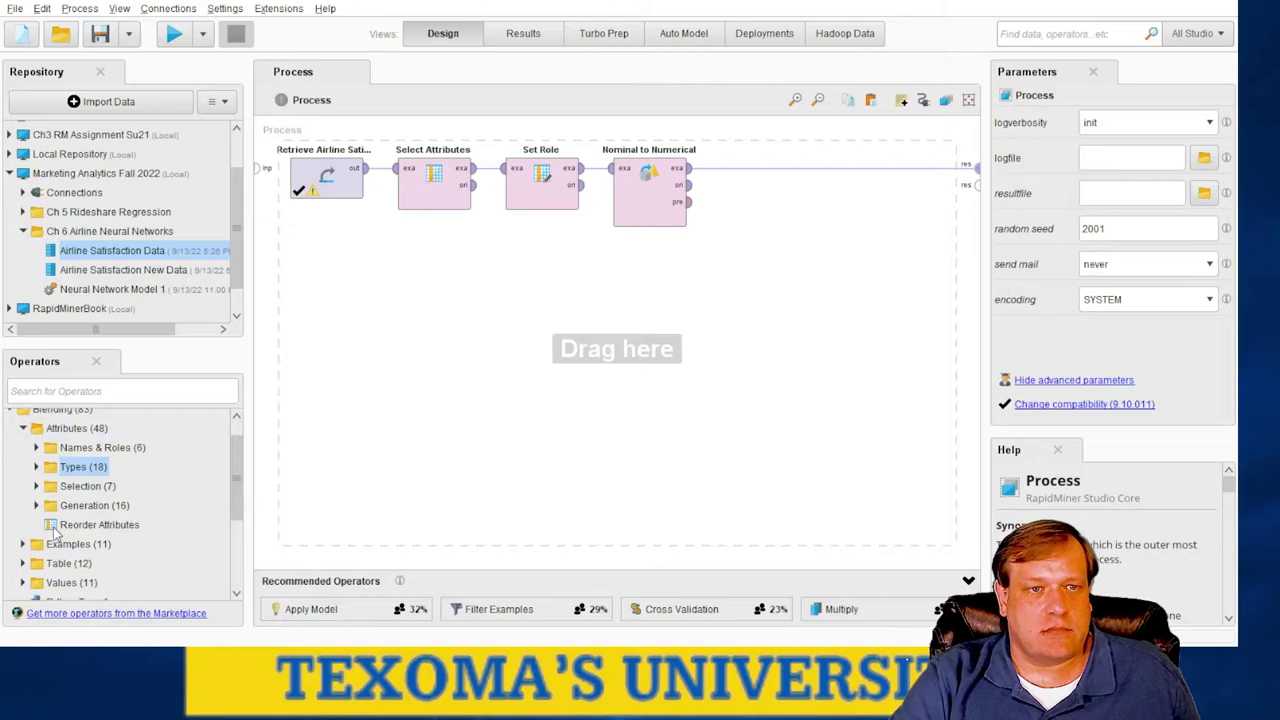
{"action": "scroll", "coordinate": [57, 535], "scroll_direction": "up", "scroll_amount": 1}
{"action": "left_click", "coordinate": [23, 453]}
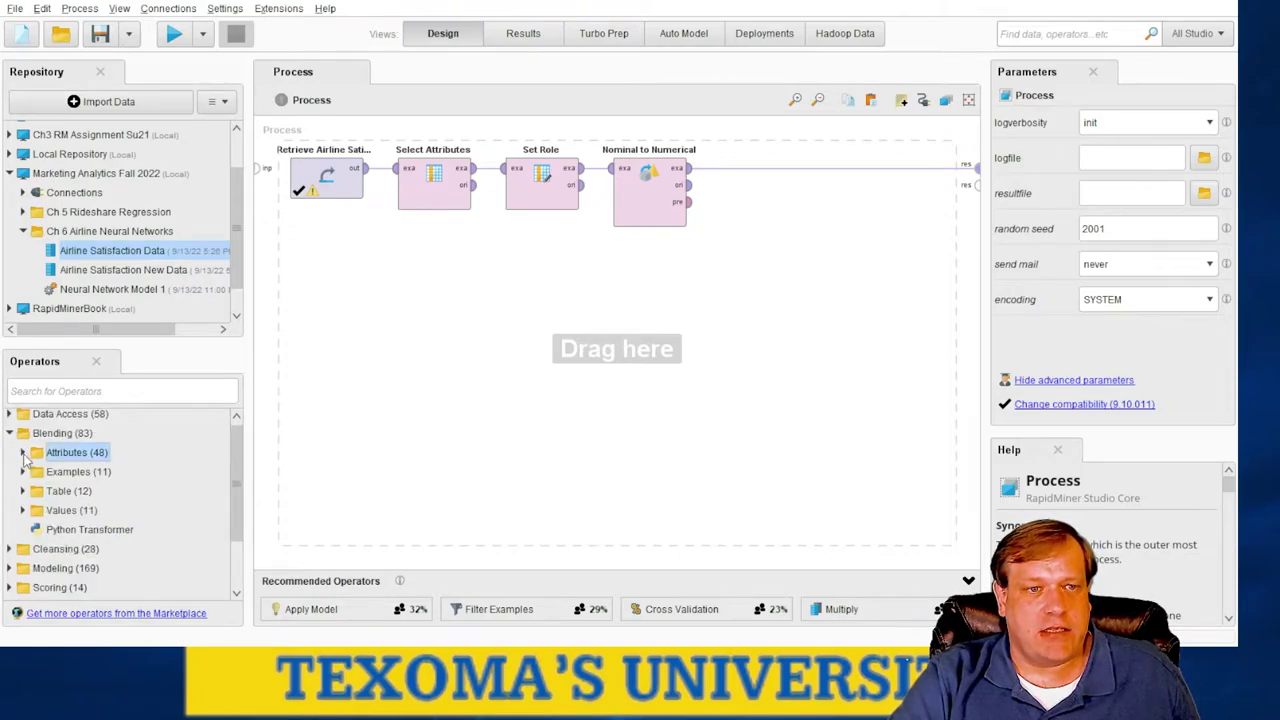
- Insert the Replace Missing Values operator from the Cleansing operators for missing data into the connection after Nominal to Numerical
{"action": "left_click", "coordinate": [11, 549]}
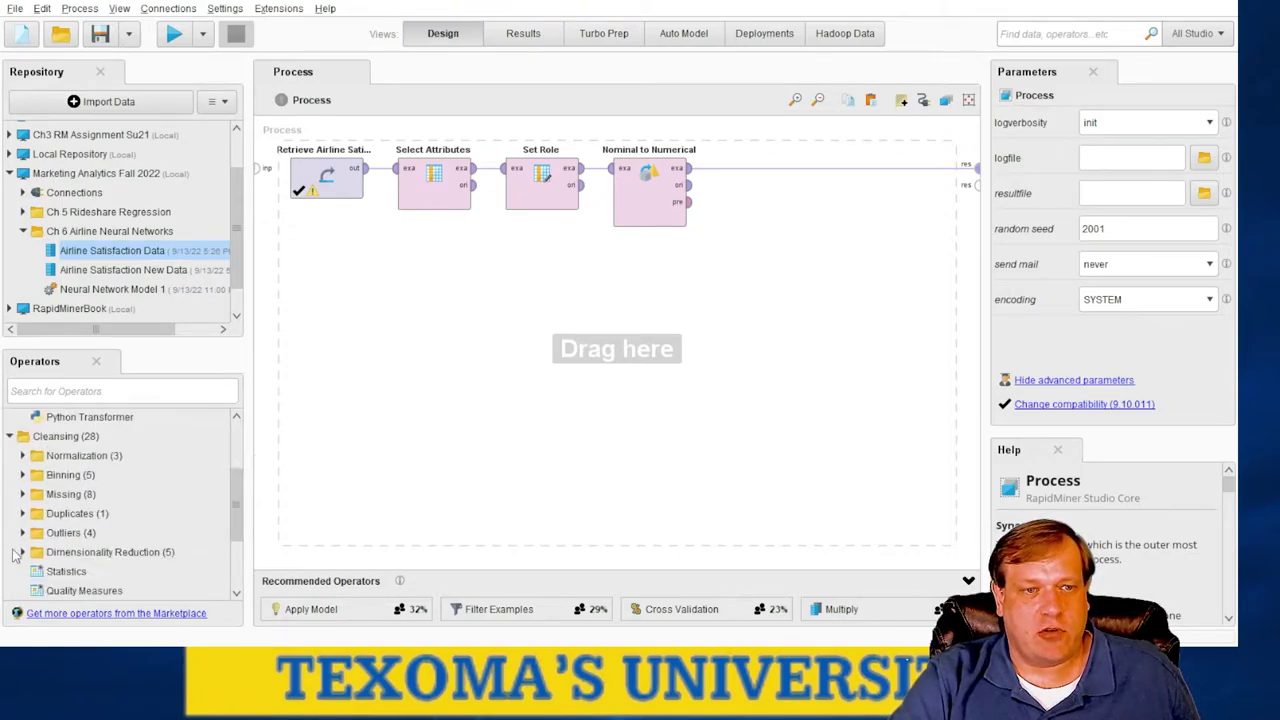
{"action": "left_click", "coordinate": [24, 495]}
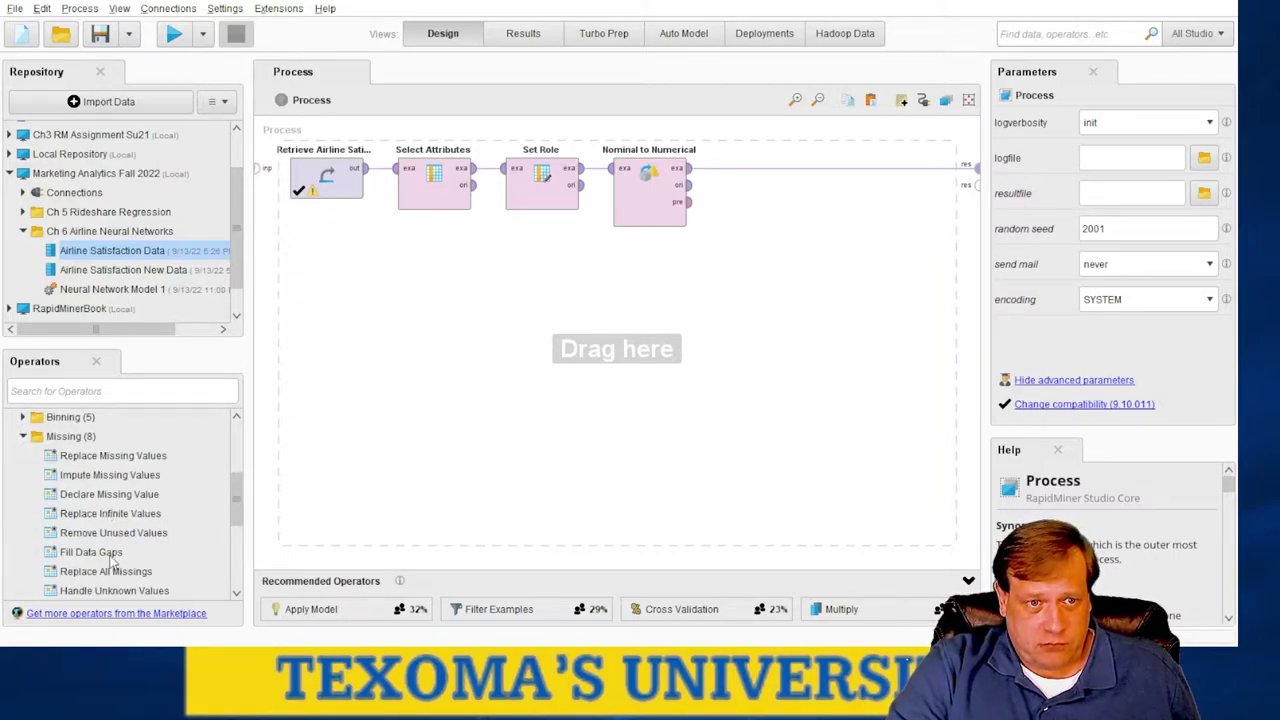
{"action": "left_click", "coordinate": [107, 512]}
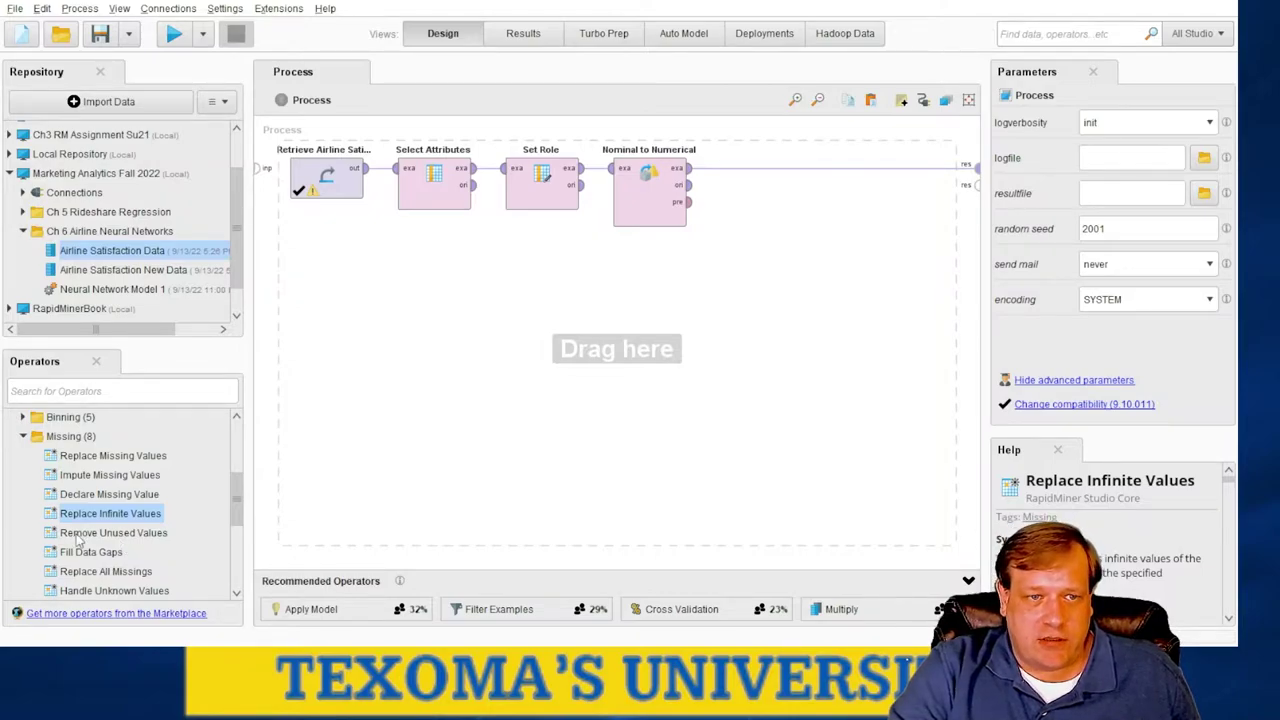
{"action": "left_click_drag", "start_coordinate": [86, 521], "coordinate": [86, 532]}
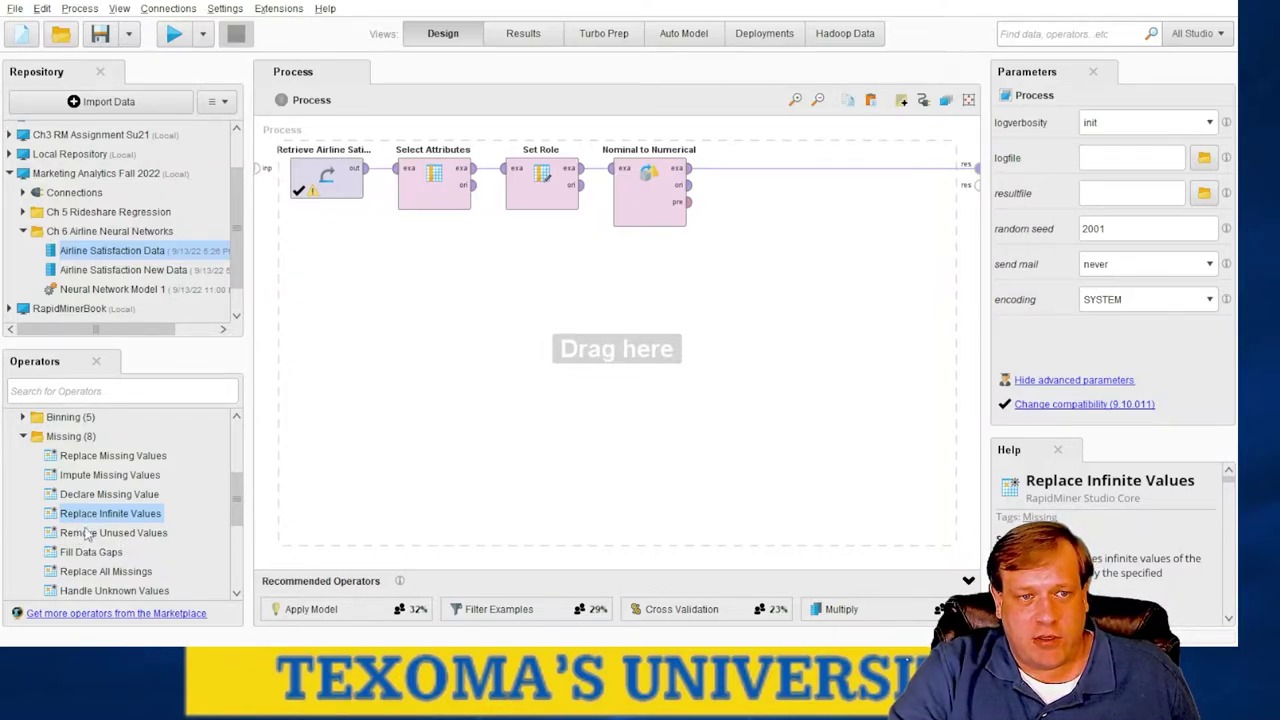
{"action": "left_click", "coordinate": [86, 455]}
{"action": "left_click_drag", "start_coordinate": [86, 460], "coordinate": [754, 176]}
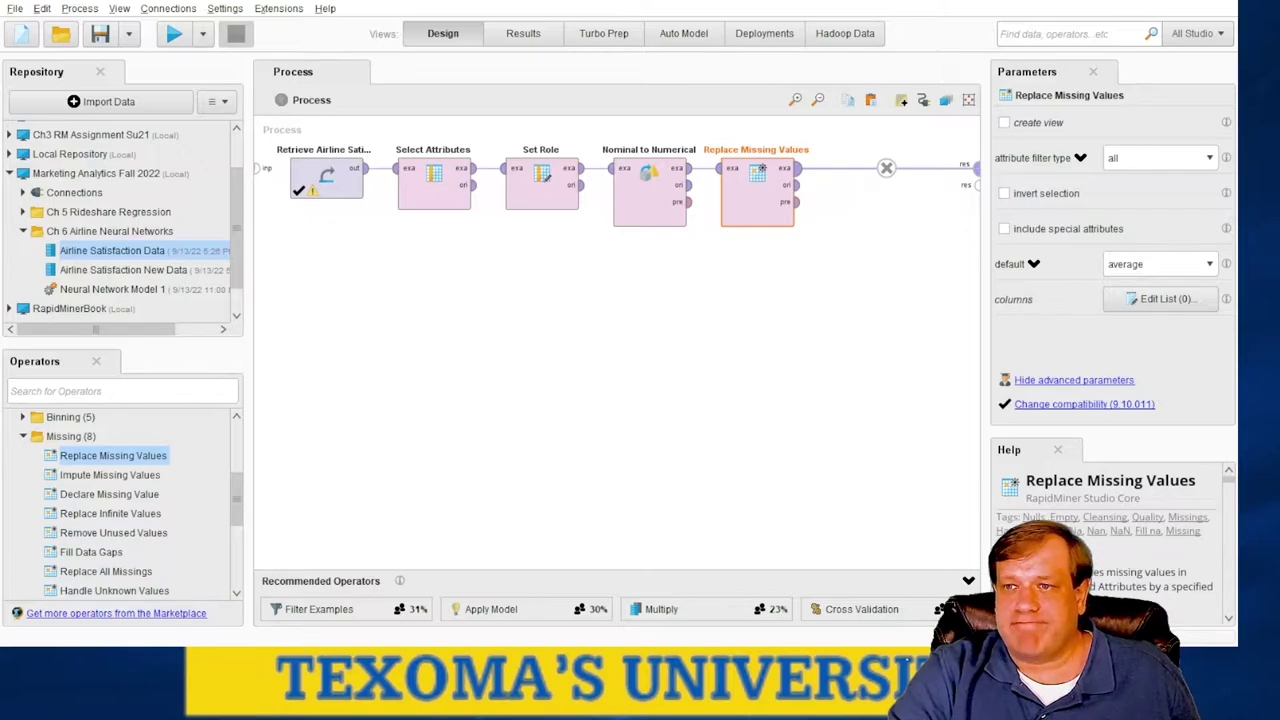
{"action": "left_click", "coordinate": [920, 459]}
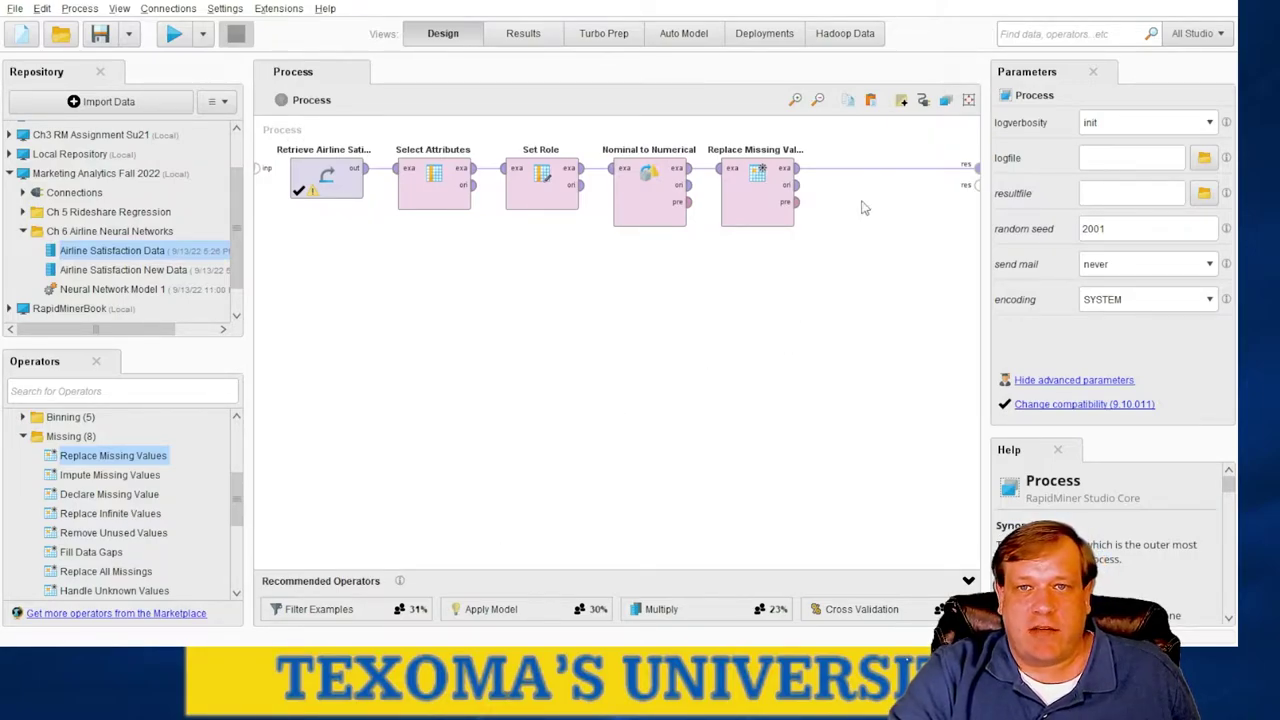
- Move Nominal to Numerical and Replace Missing Values into a second row below Set Role and delete the connection to the process result port
{"action": "left_click_drag", "start_coordinate": [645, 222], "coordinate": [524, 341]}
{"action": "left_click_drag", "start_coordinate": [746, 224], "coordinate": [679, 343]}
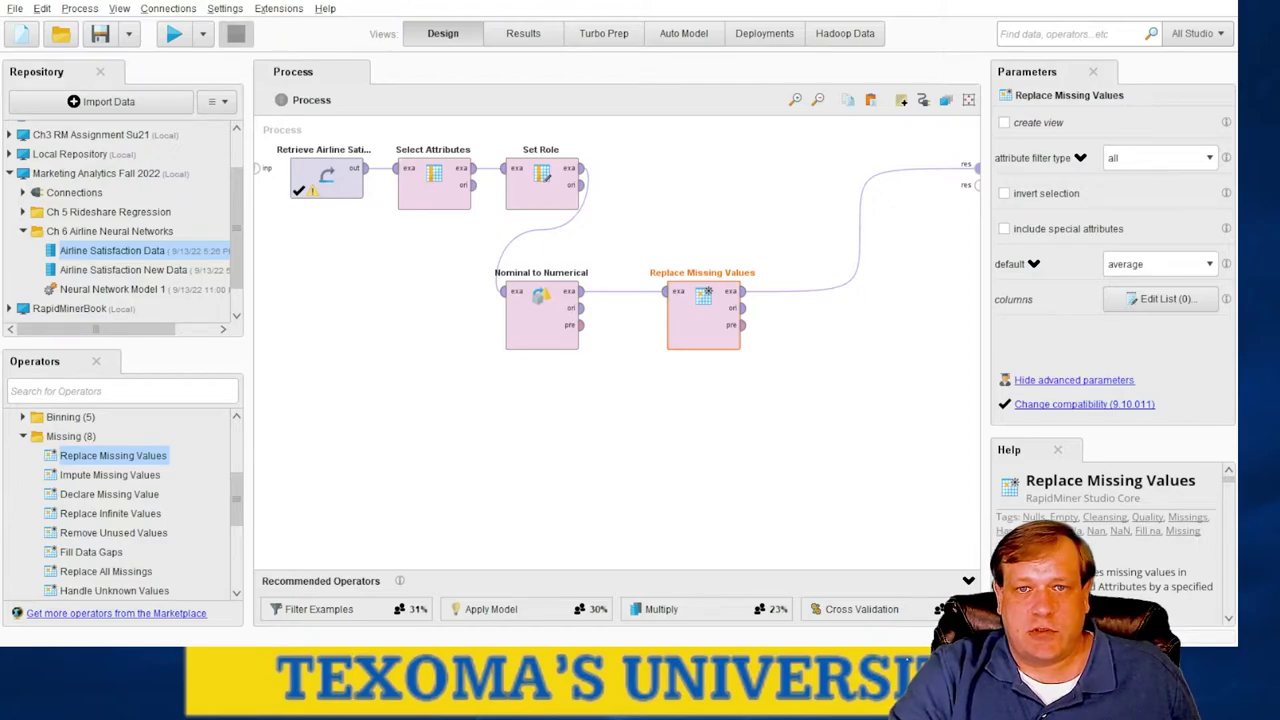
{"action": "left_click", "coordinate": [858, 230]}
{"action": "key", "text": "Delete"}
{"action": "left_click", "coordinate": [865, 470]}
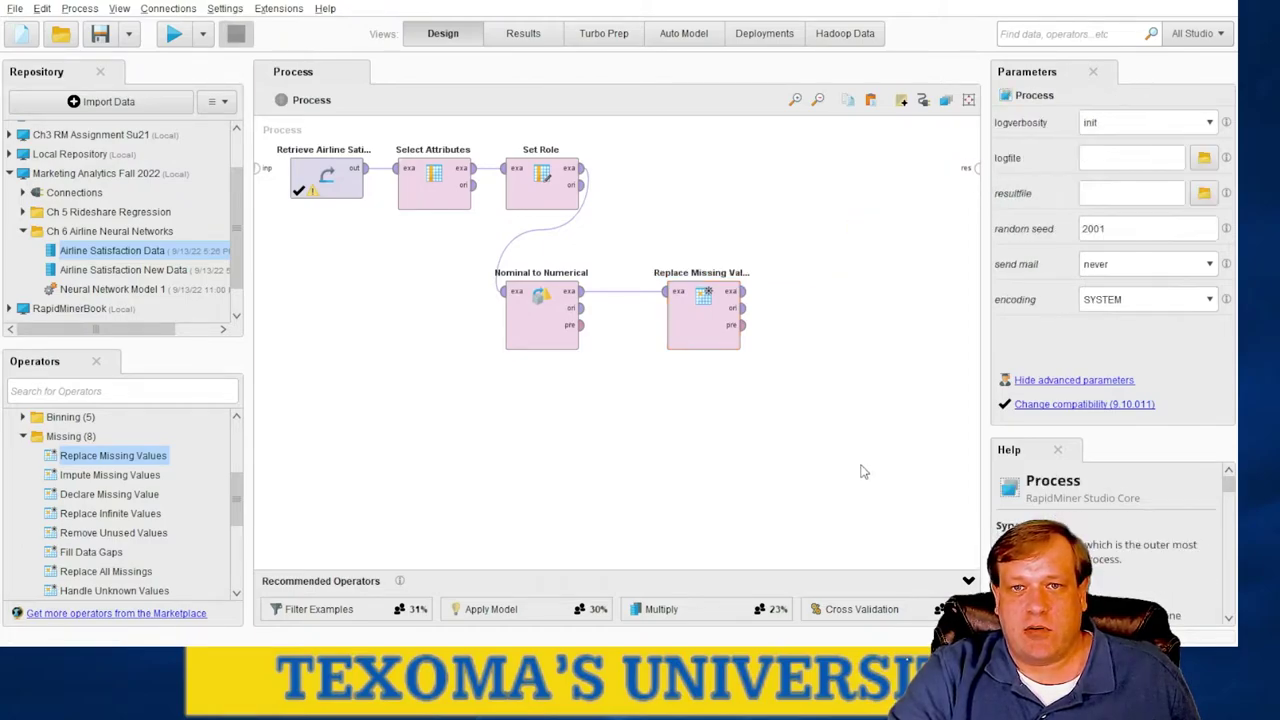
{"action": "mouse_move", "coordinate": [700, 347]}
{"action": "left_mouse_down"}
{"action": "mouse_move", "coordinate": [662, 354]}
{"action": "mouse_move", "coordinate": [677, 349]}
{"action": "left_mouse_up"}
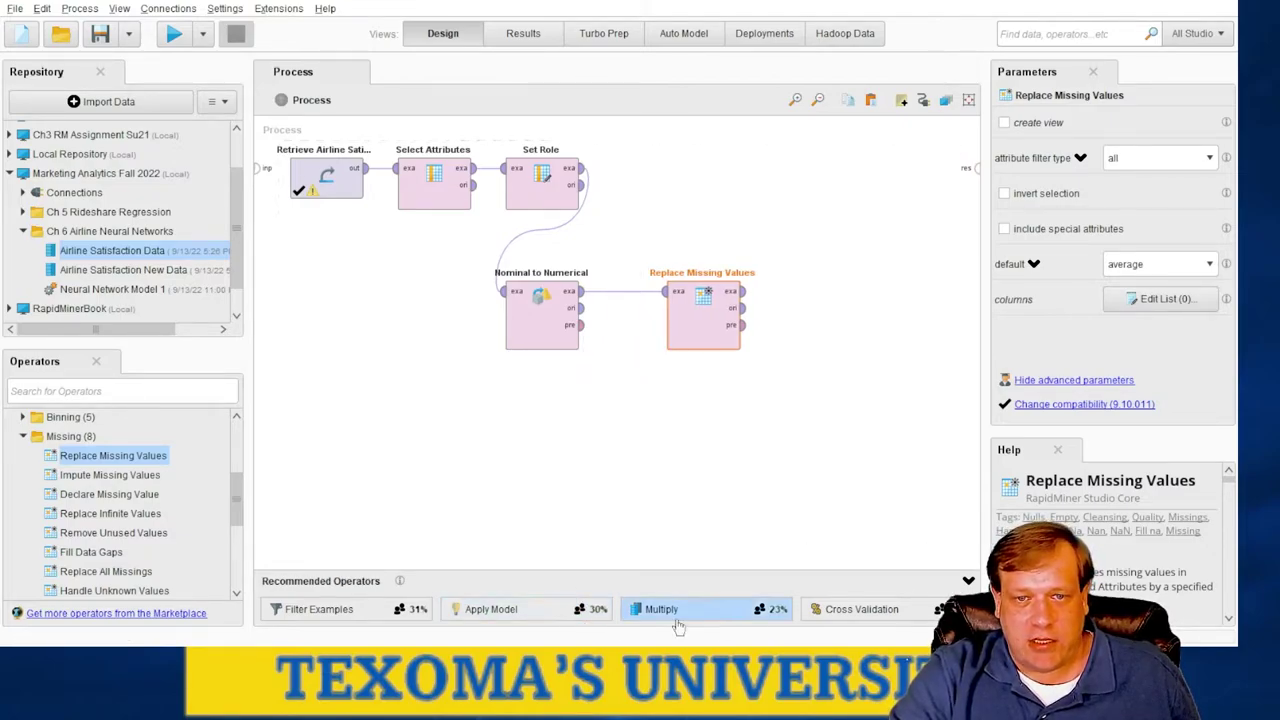
- Add the recommended Cross Validation operator to the process and connect the example output of Replace Missing Values to its example input
{"action": "left_click_drag", "start_coordinate": [843, 622], "coordinate": [822, 190]}
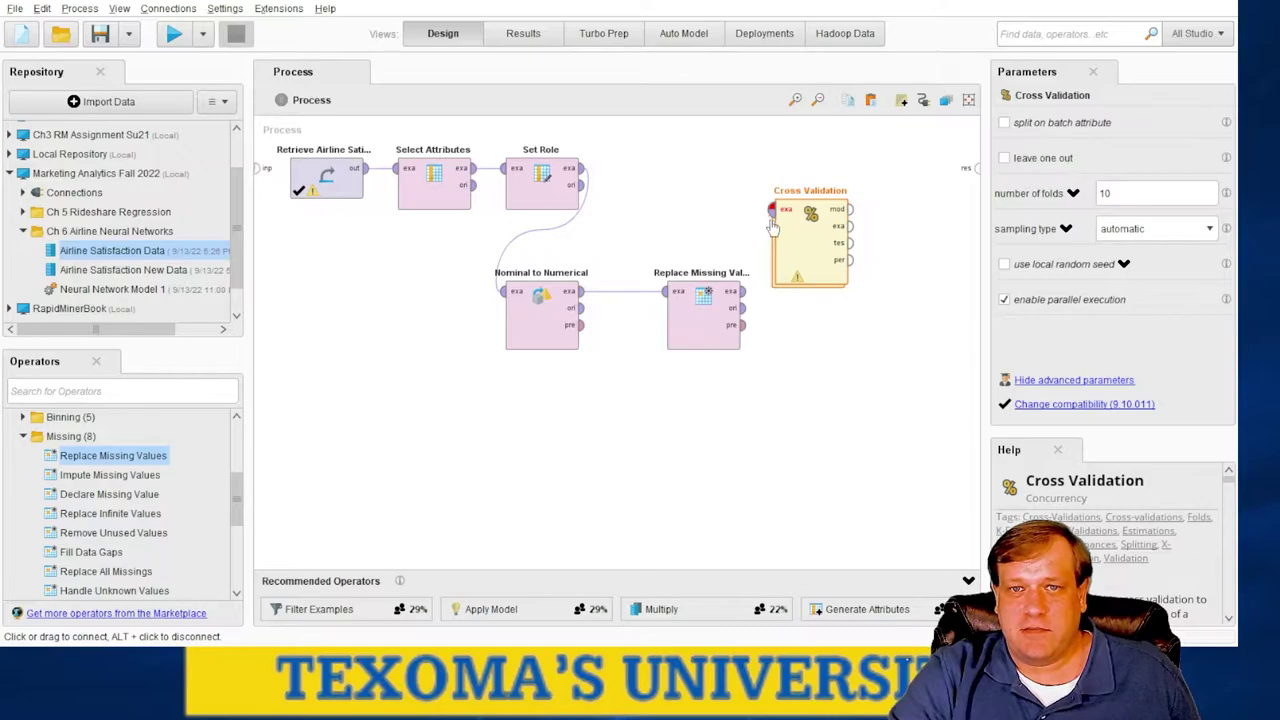
{"action": "left_click", "coordinate": [745, 292]}
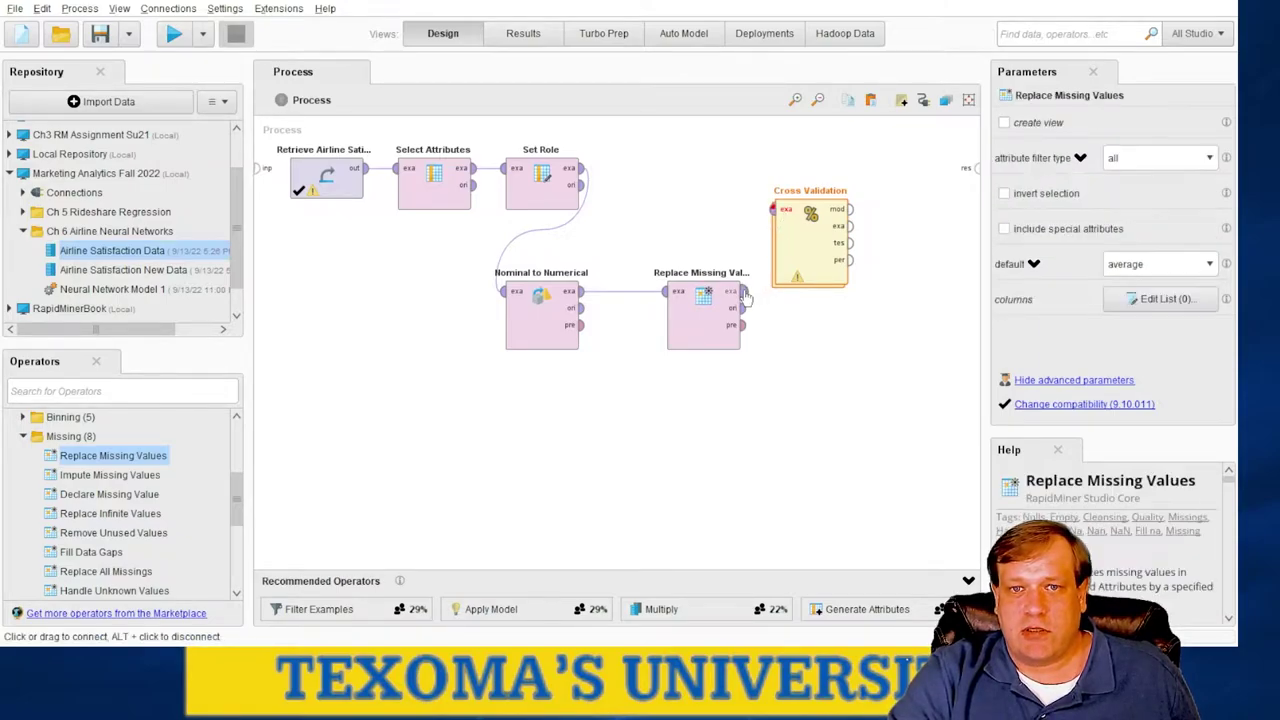
{"action": "left_click", "coordinate": [772, 209]}
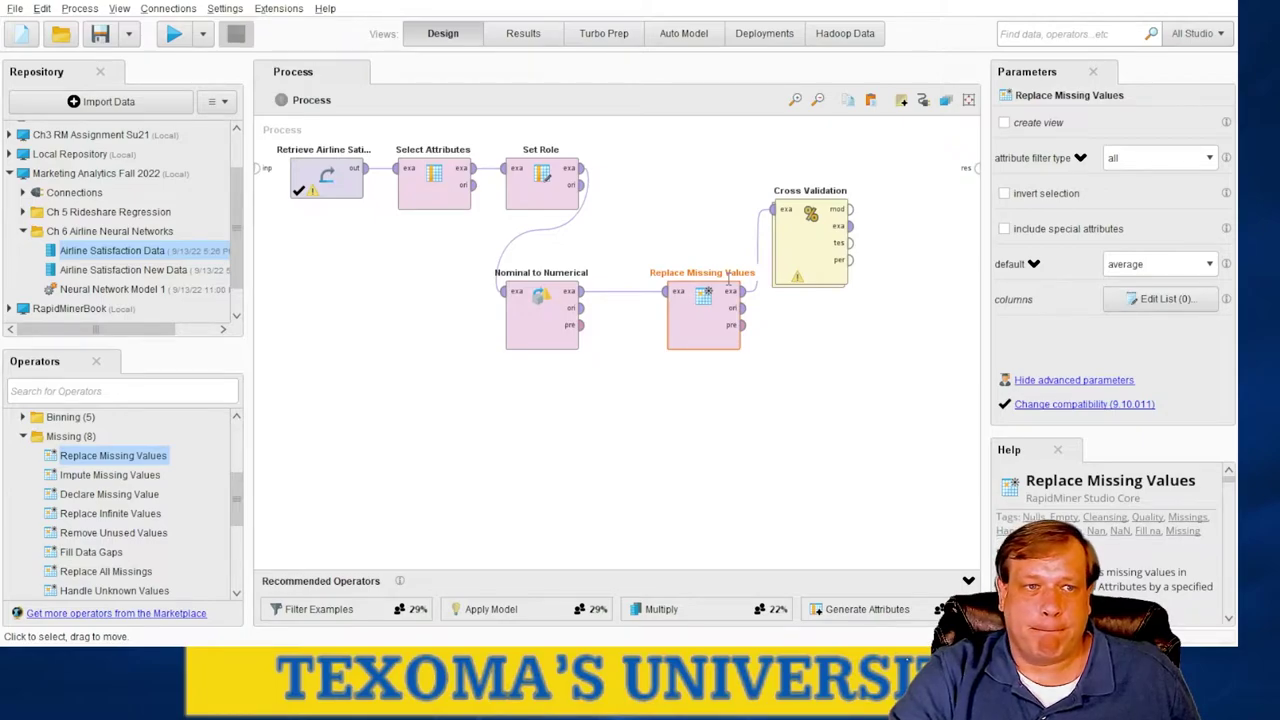
- Open the Cross Validation subprocess and expand the Neural Nets group of the predictive modeling operators
{"action": "double_click", "coordinate": [810, 235]}
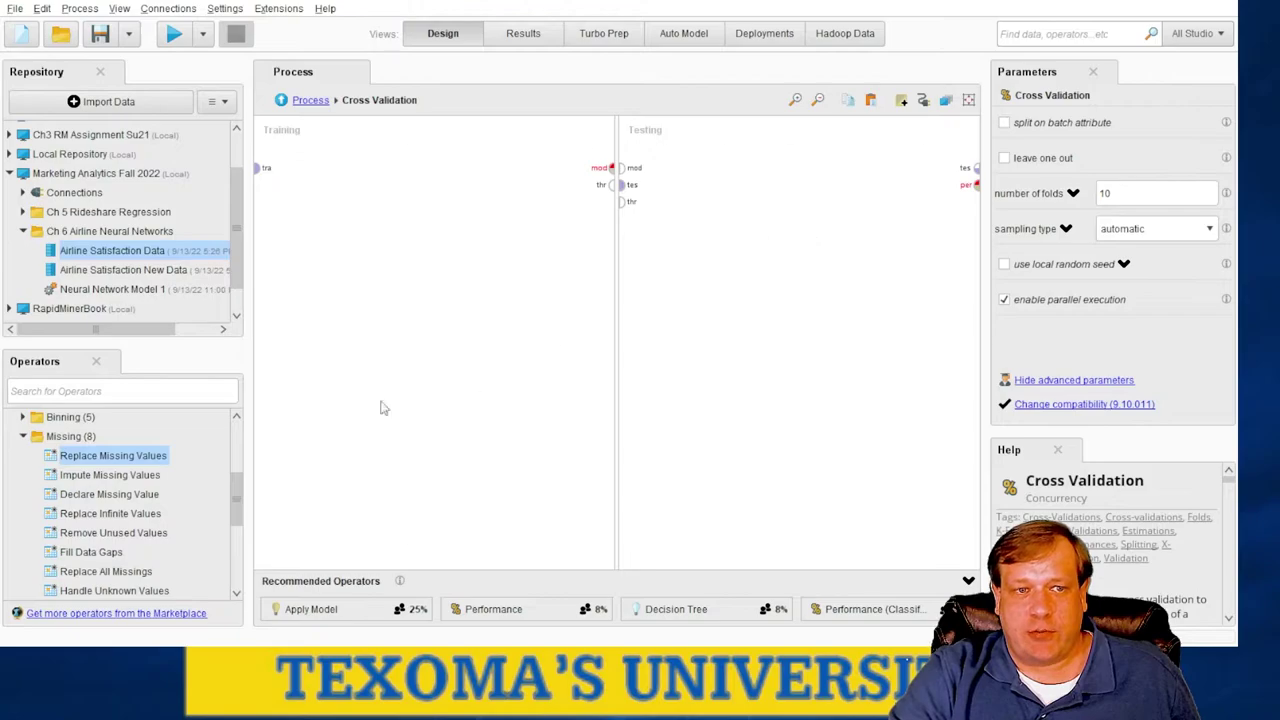
{"action": "left_click", "coordinate": [21, 439]}
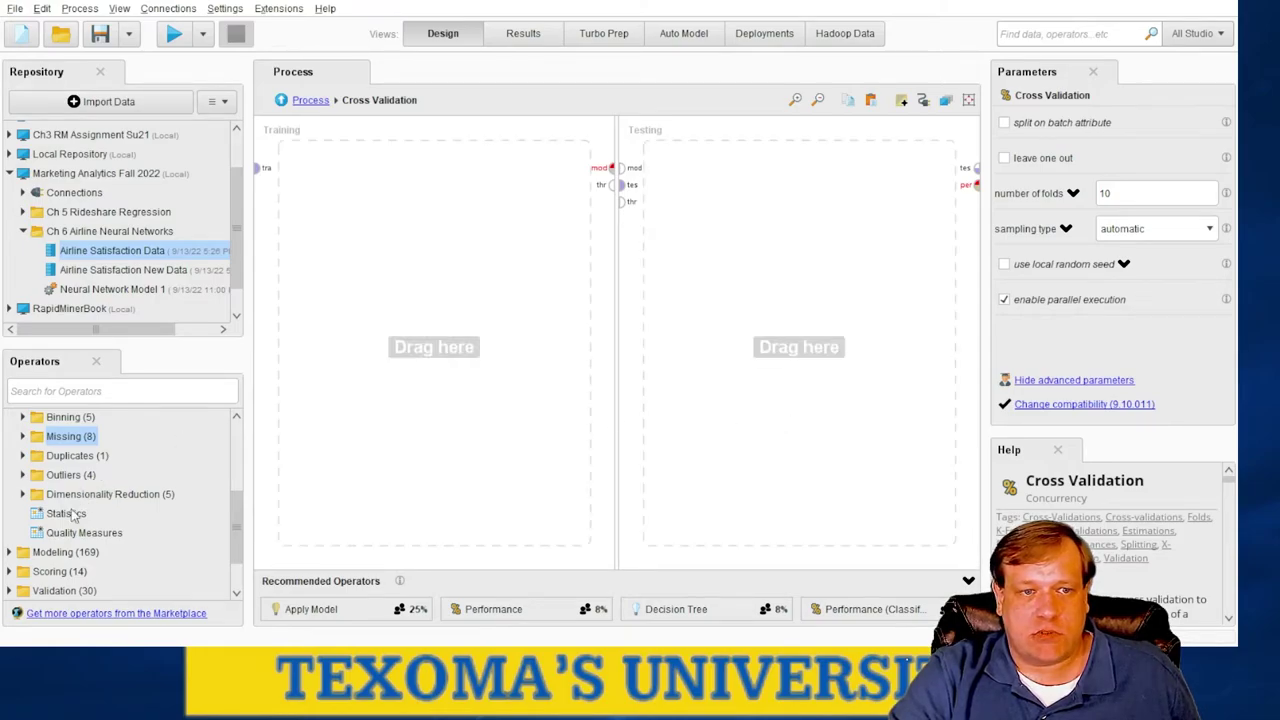
{"action": "left_click", "coordinate": [11, 554]}
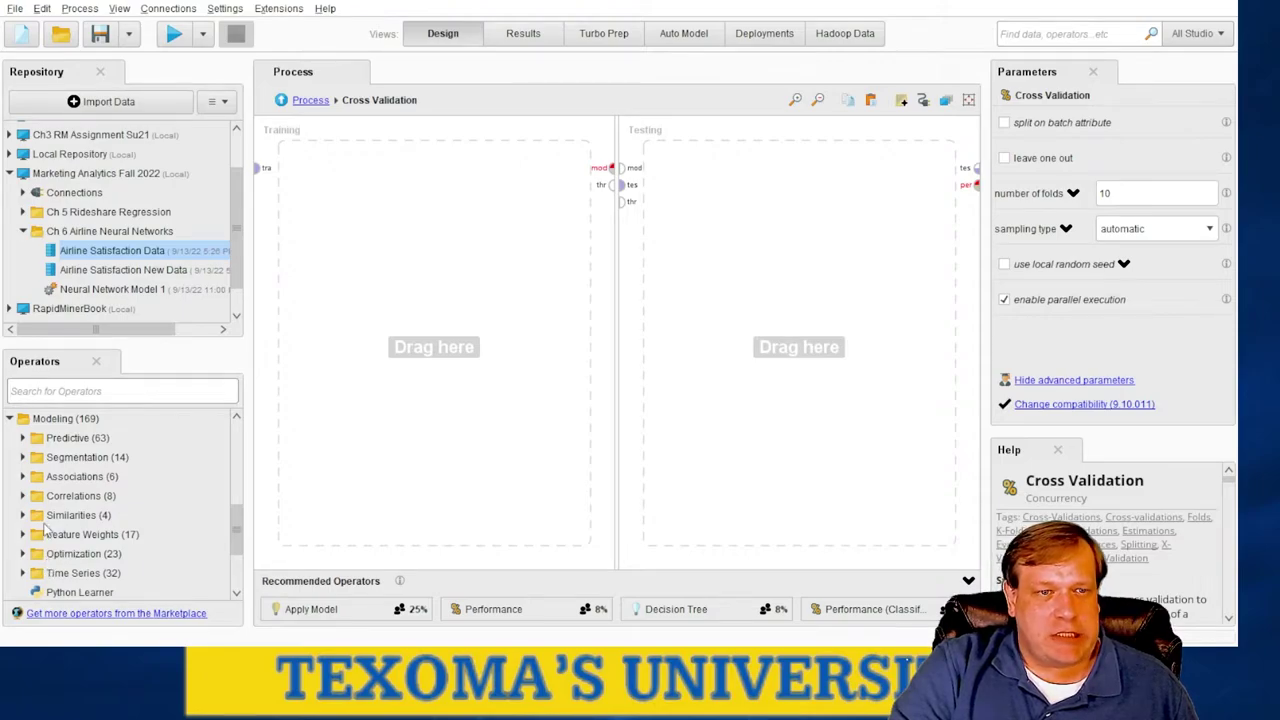
{"action": "left_click", "coordinate": [22, 439]}
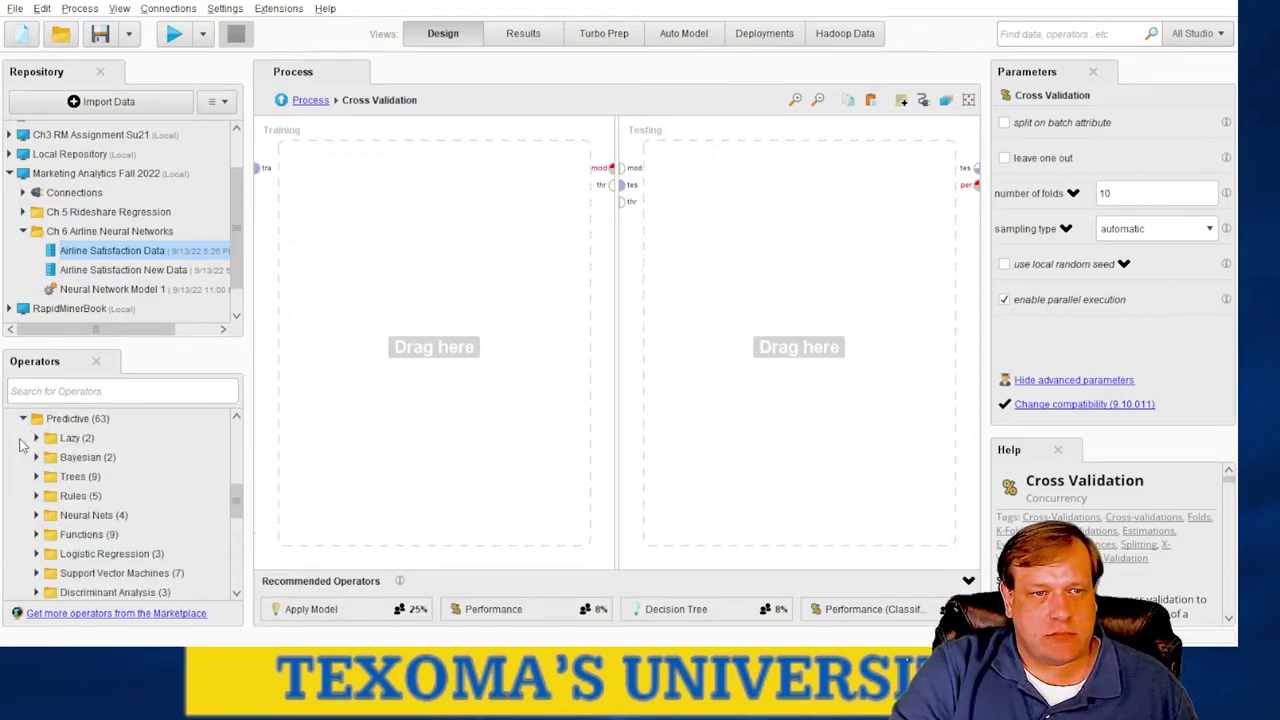
{"action": "left_click", "coordinate": [36, 515]}
{"action": "scroll", "coordinate": [38, 517], "scroll_direction": "down", "scroll_amount": 1}
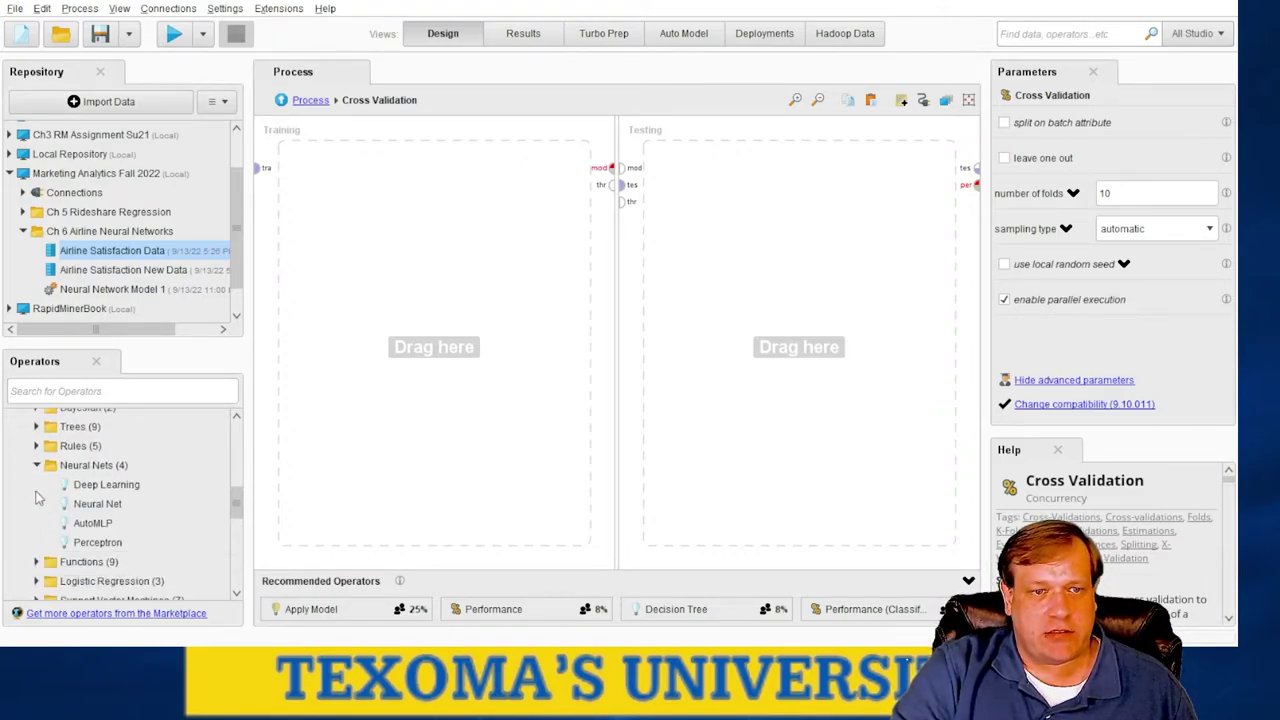
- Examine the help descriptions of the neural net operators Deep Learning, Neural Net, AutoMLP and Perceptron
{"action": "left_click", "coordinate": [107, 485]}
{"action": "left_click", "coordinate": [98, 504]}
{"action": "left_click", "coordinate": [110, 524]}
{"action": "left_click", "coordinate": [112, 540]}
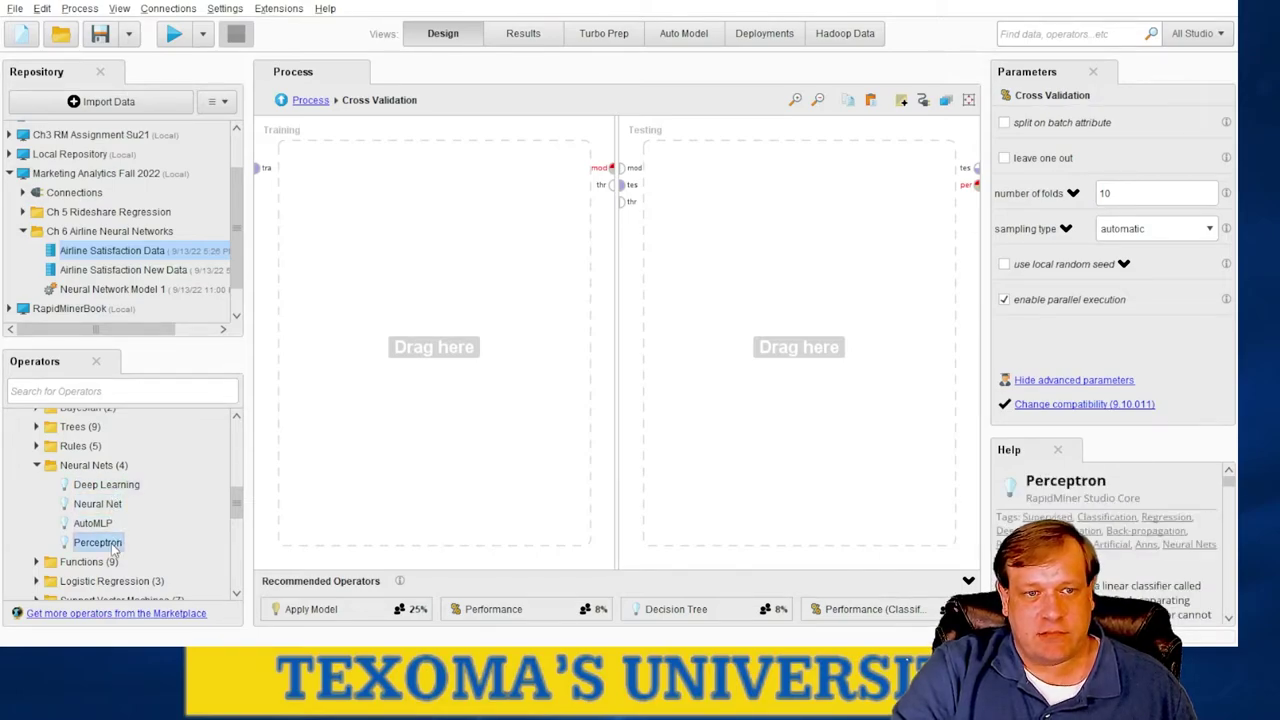
{"action": "left_click", "coordinate": [114, 527]}
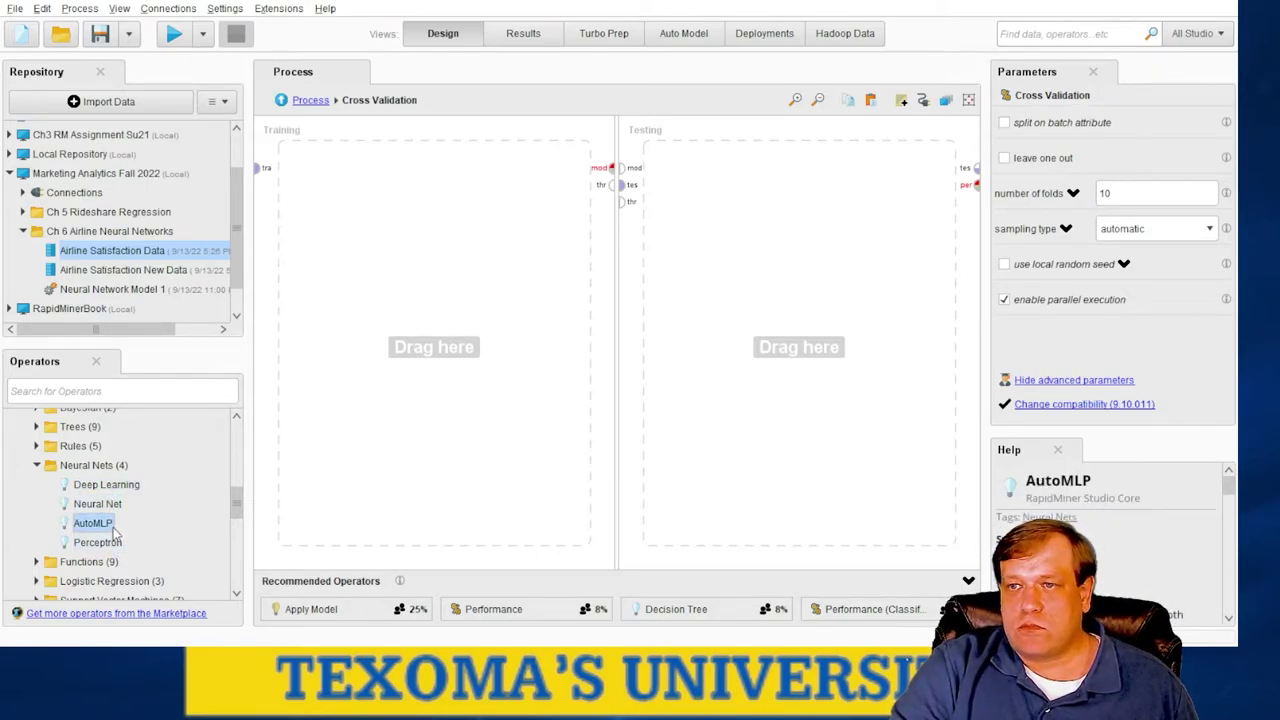
{"action": "left_click", "coordinate": [96, 545]}
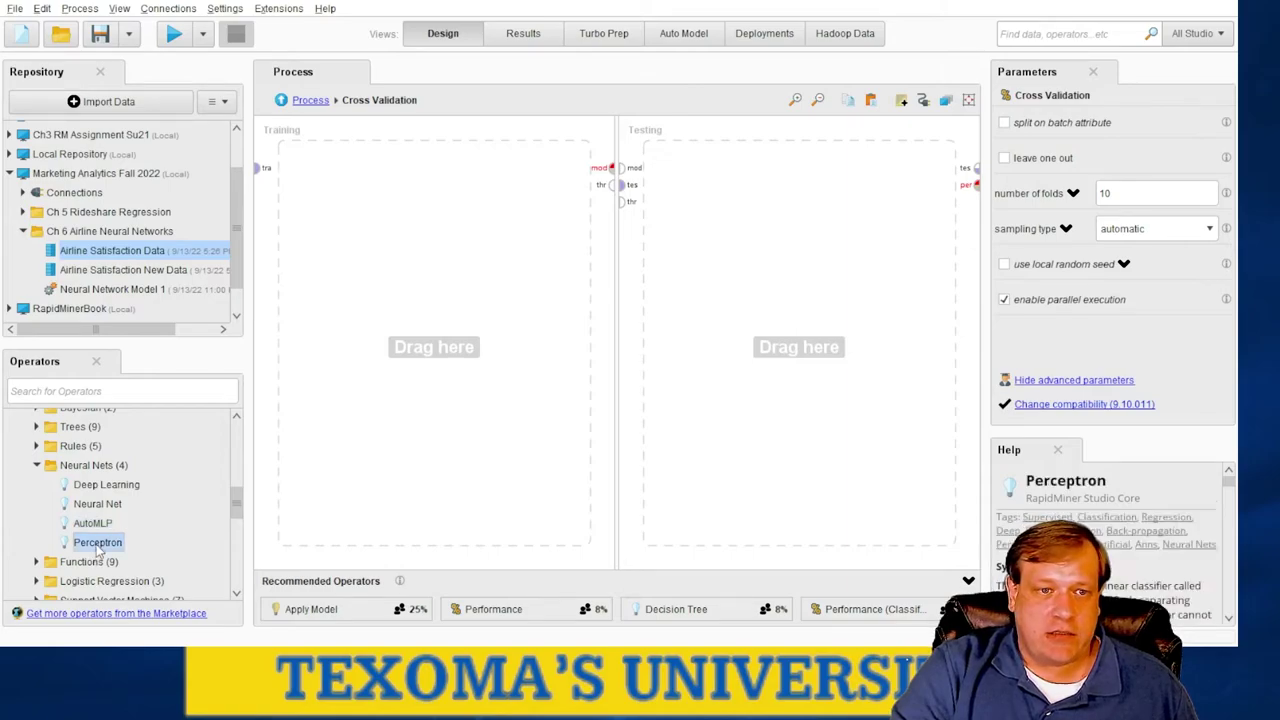
{"action": "left_click", "coordinate": [100, 528]}
{"action": "left_click", "coordinate": [100, 507]}
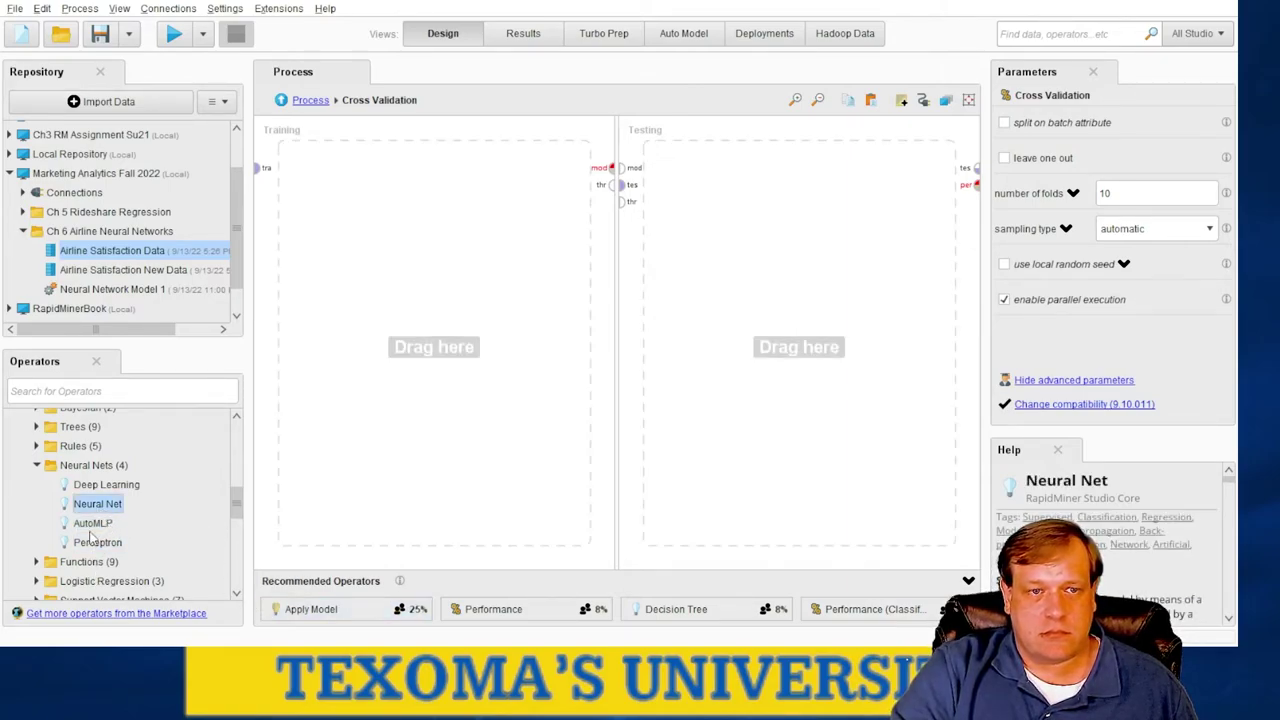
- Place a Neural Net operator in the Training area and connect it to the training input and the model output
{"action": "left_click_drag", "start_coordinate": [95, 508], "coordinate": [334, 191]}
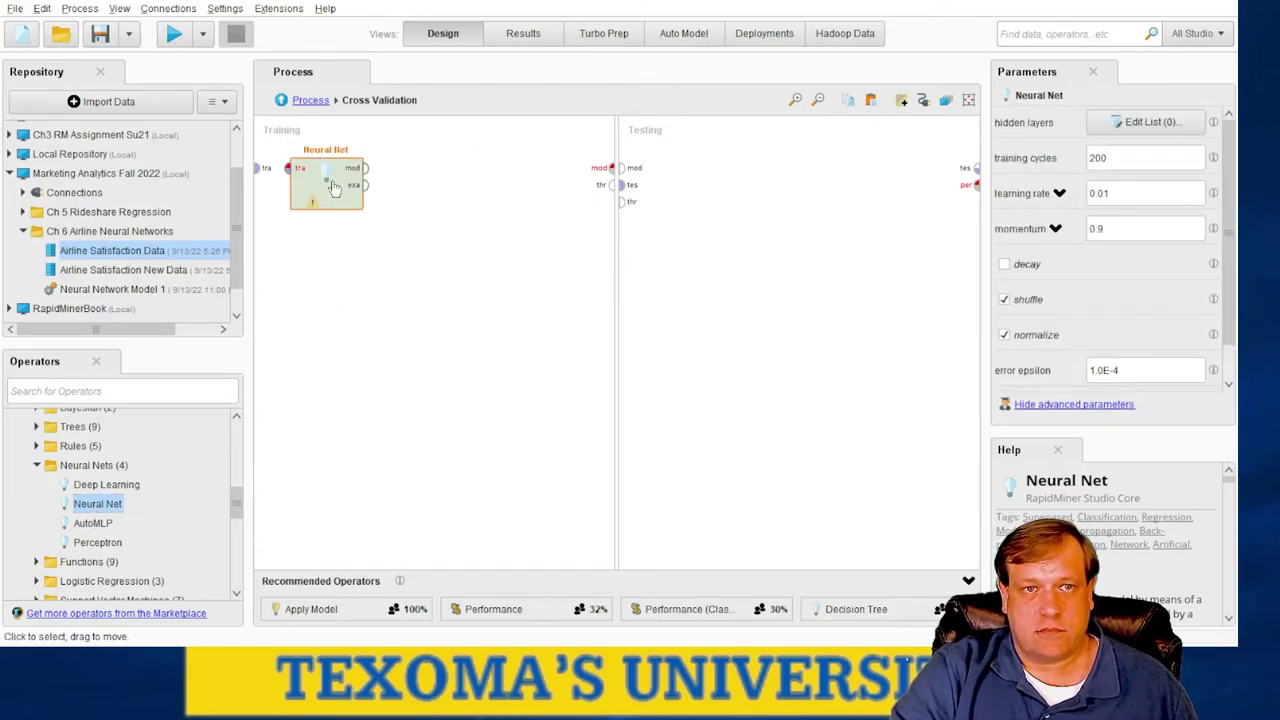
{"action": "left_click", "coordinate": [259, 170]}
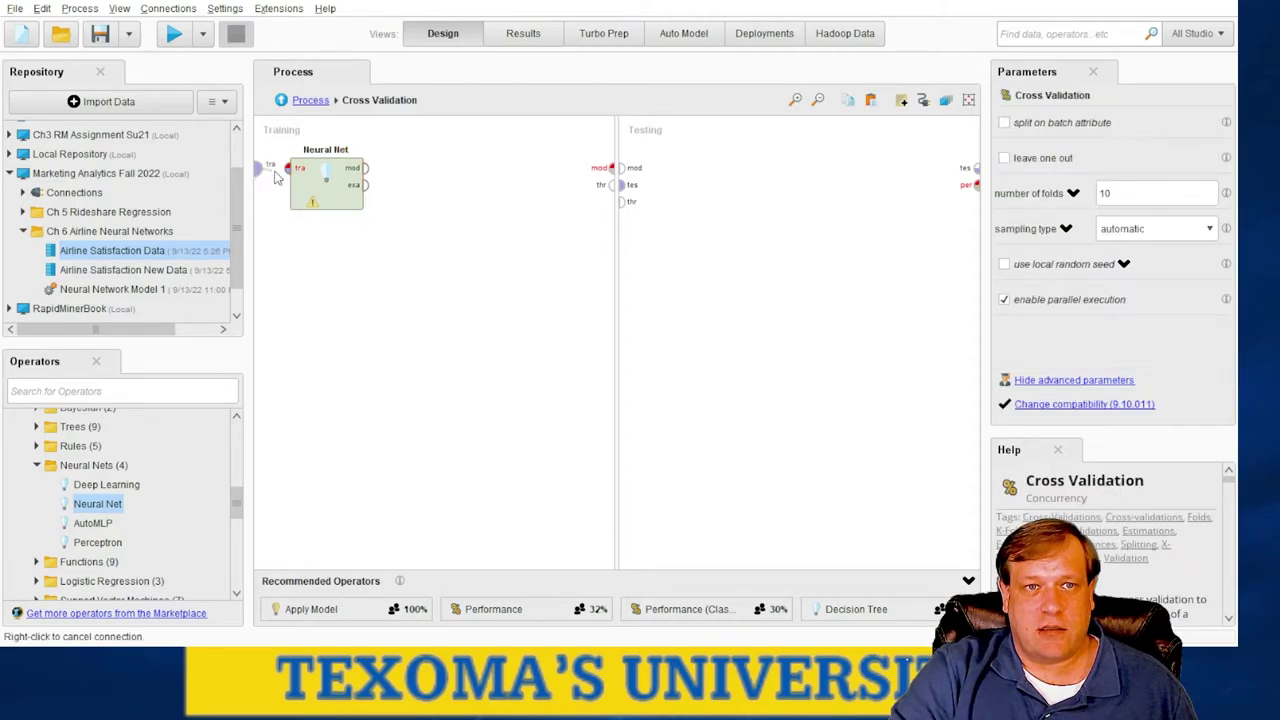
{"action": "left_click", "coordinate": [289, 168]}
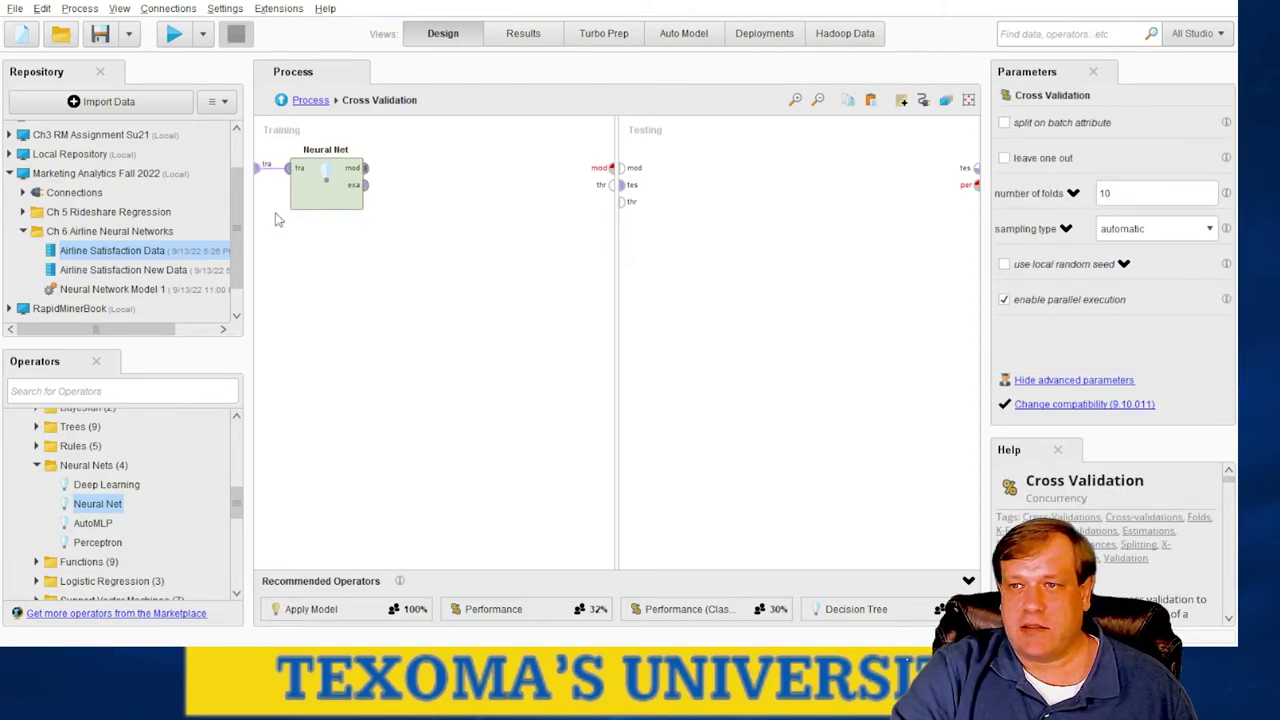
{"action": "left_click", "coordinate": [367, 172]}
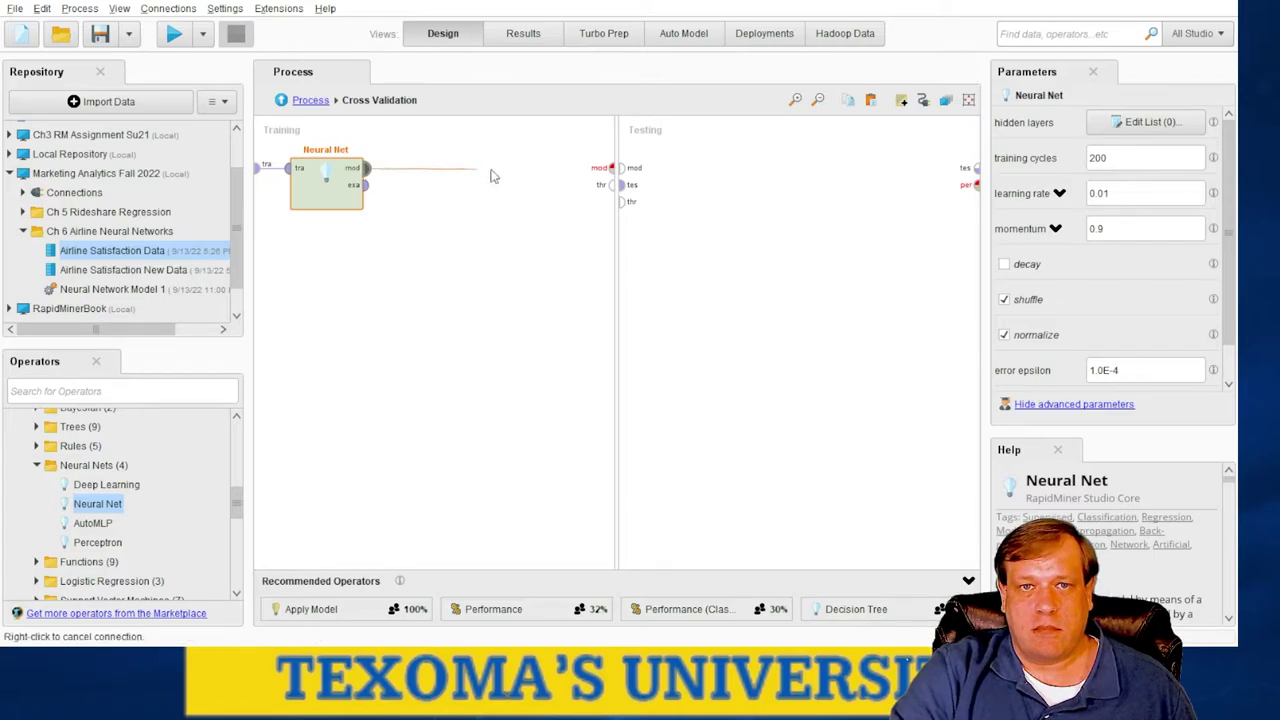
{"action": "left_click", "coordinate": [613, 168]}
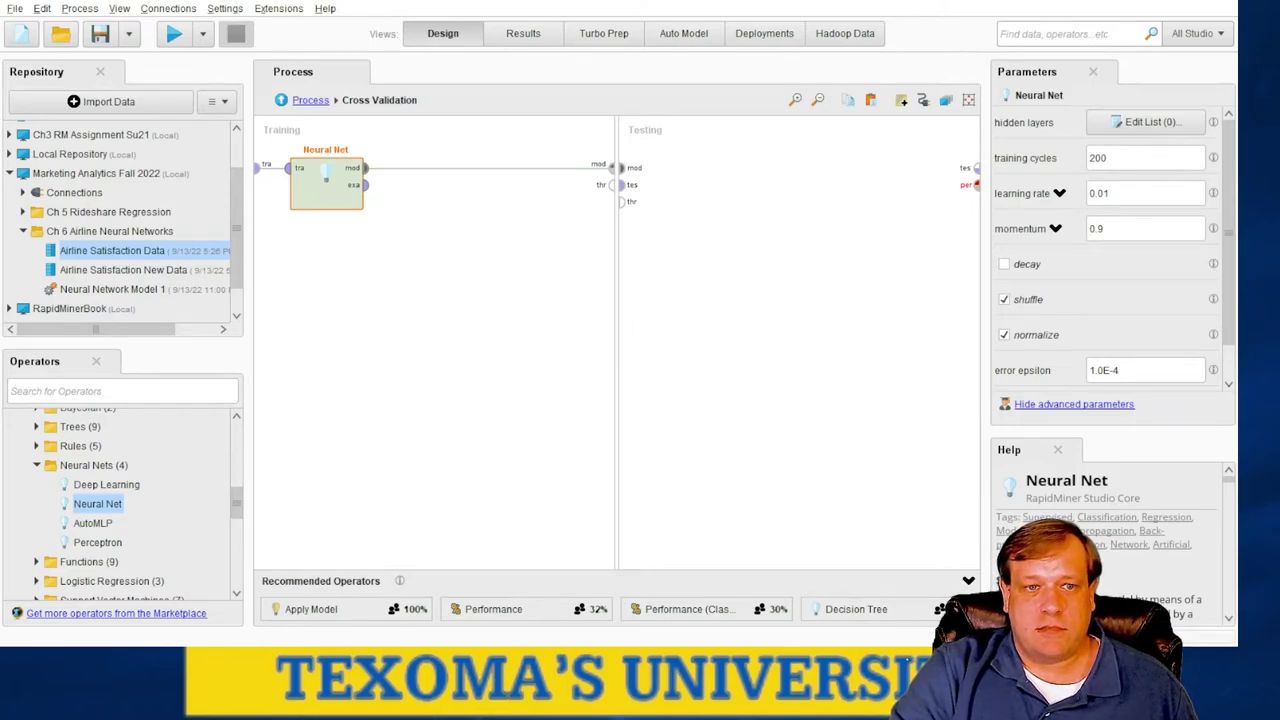
{"action": "left_click", "coordinate": [786, 437]}
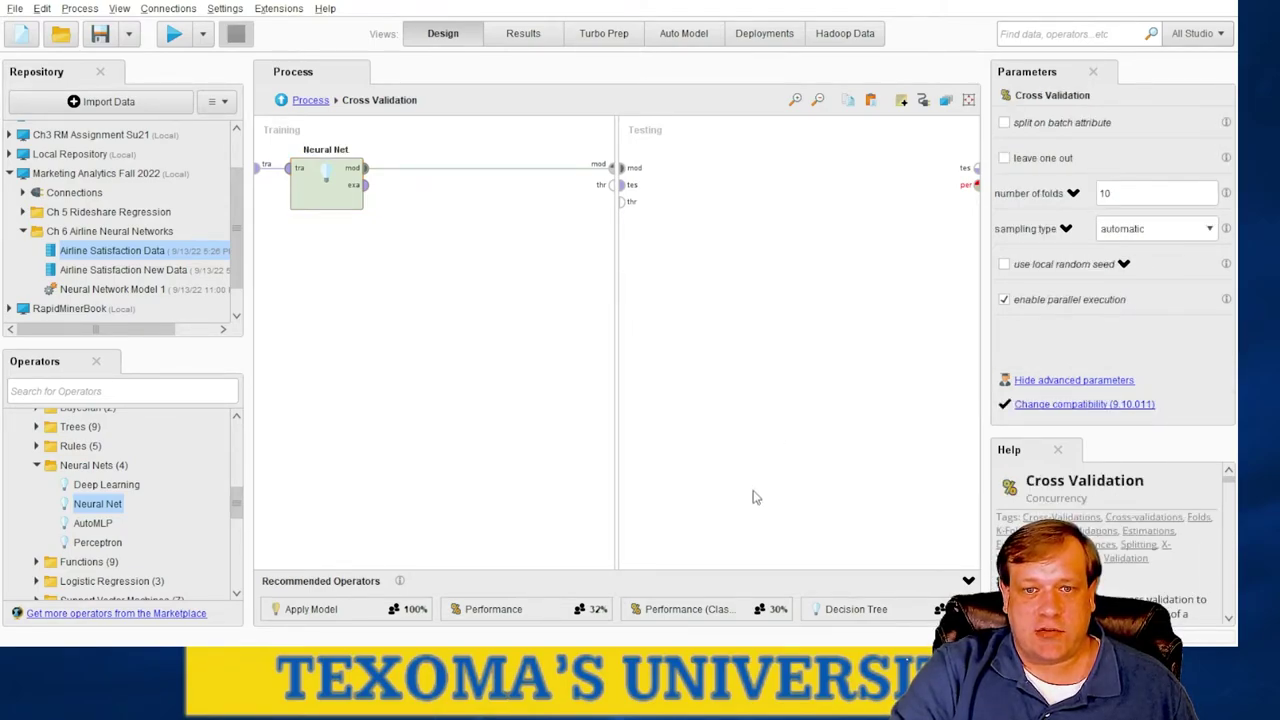
- Add an Apply Model operator to the Testing area and connect the incoming model to its model input
{"action": "left_click_drag", "start_coordinate": [350, 614], "coordinate": [714, 176]}
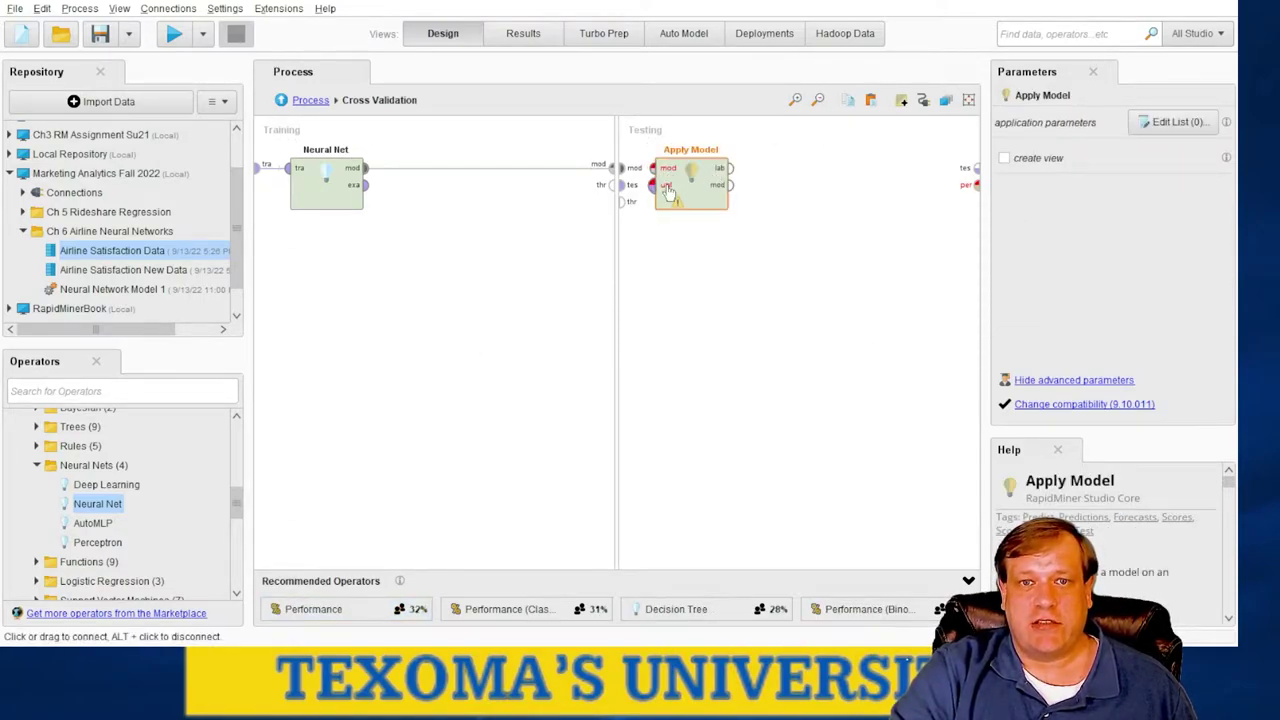
{"action": "left_click", "coordinate": [630, 182]}
{"action": "left_click_drag", "start_coordinate": [621, 167], "coordinate": [653, 167]}
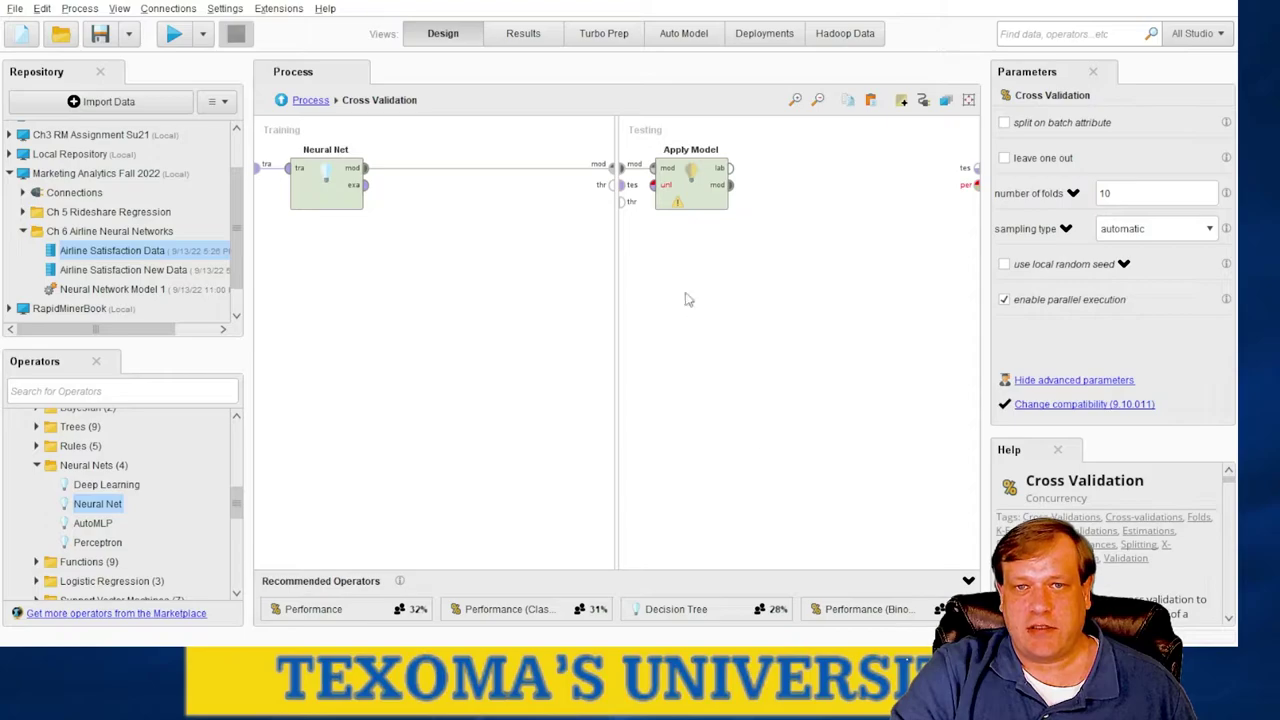
- Connect the Testing area's test set input to the unlabelled data input of Apply Model
{"action": "left_click", "coordinate": [624, 187]}
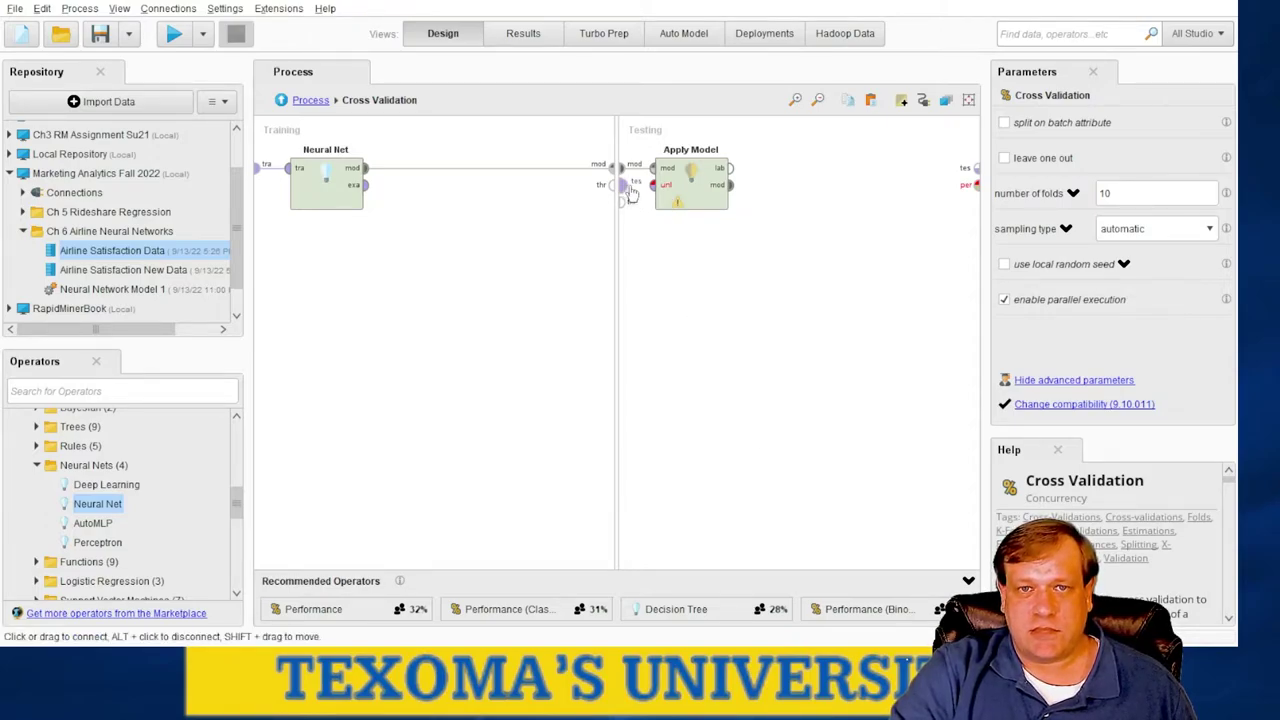
{"action": "left_click", "coordinate": [657, 186]}
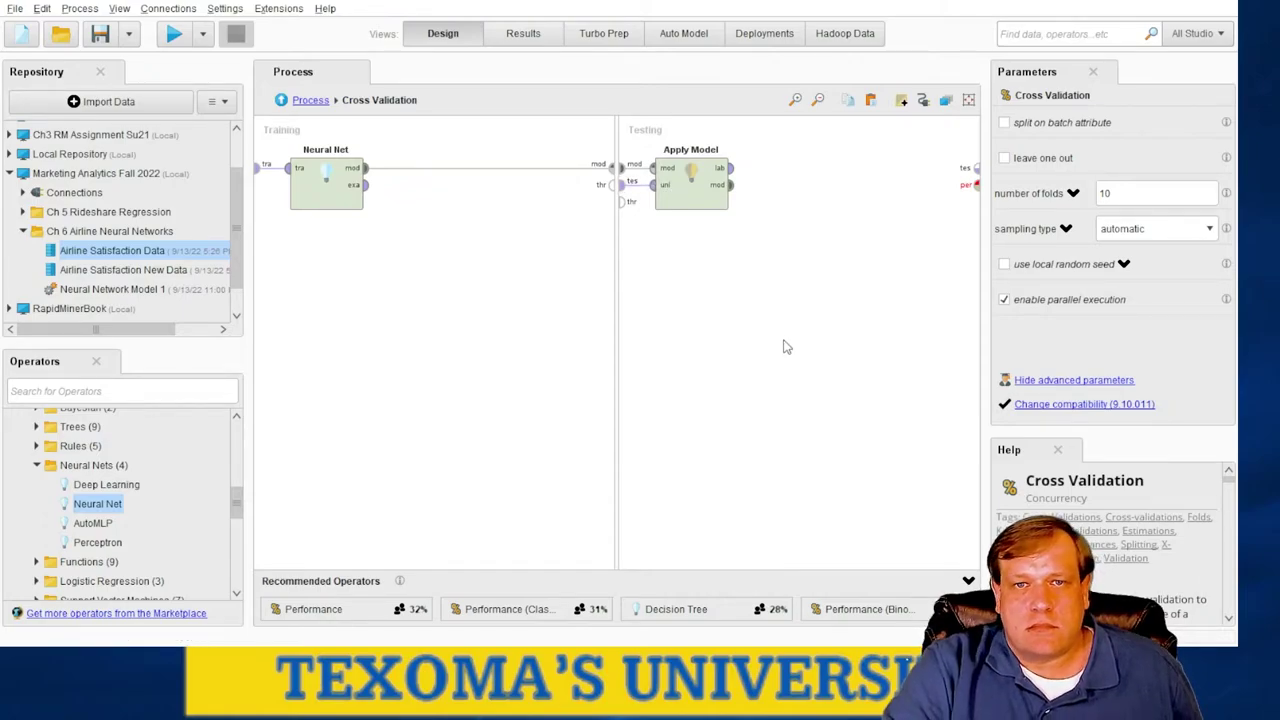
- Search the operators for "perform", add Performance (Classification) after Apply Model, and connect Apply Model's labelled data output to it
{"action": "type", "text": "perform"}
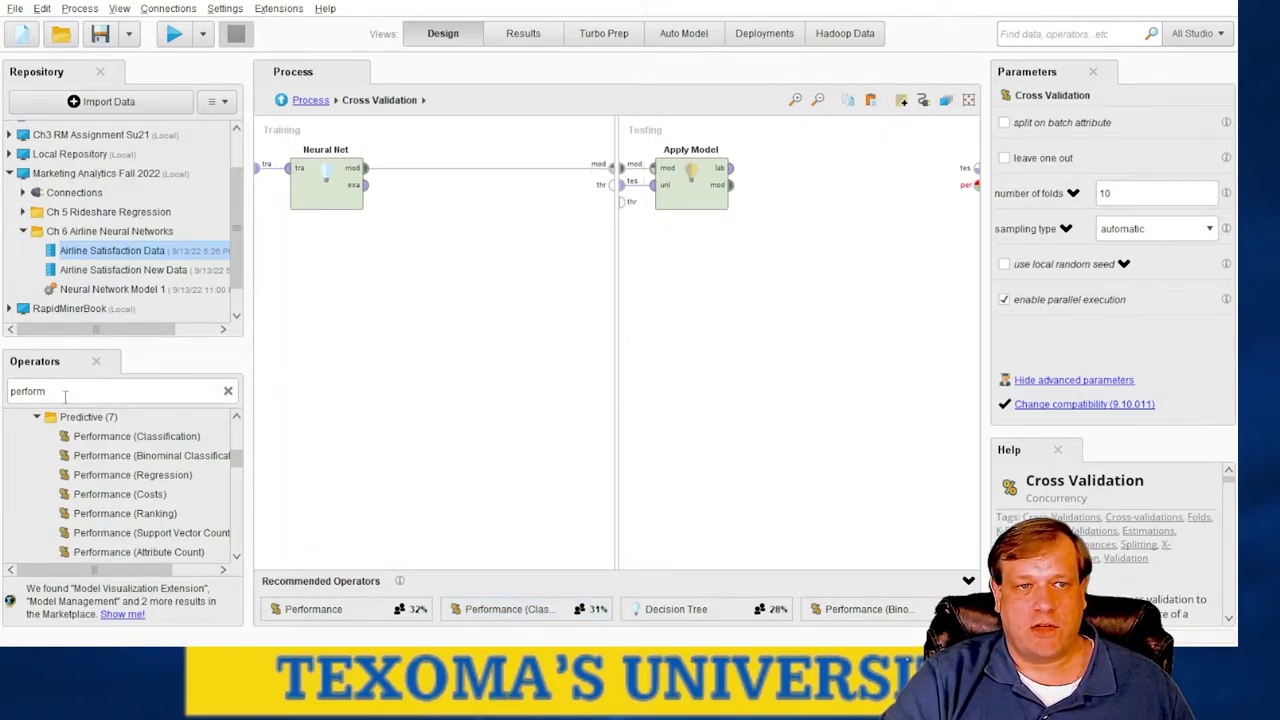
{"action": "double_click", "coordinate": [30, 391]}
{"action": "scroll", "coordinate": [90, 450], "scroll_direction": "down", "scroll_amount": 1}
{"action": "scroll", "coordinate": [90, 455], "scroll_direction": "up", "scroll_amount": 2}
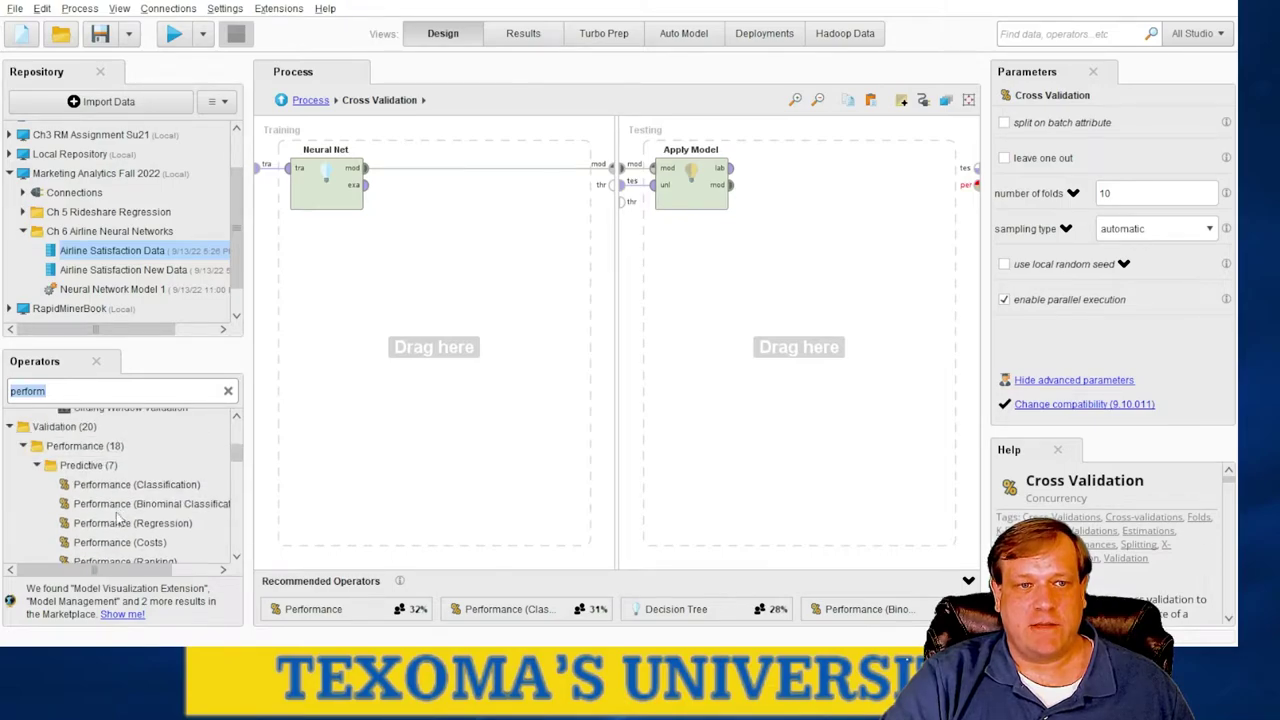
{"action": "scroll", "coordinate": [130, 492], "scroll_direction": "down", "scroll_amount": 1}
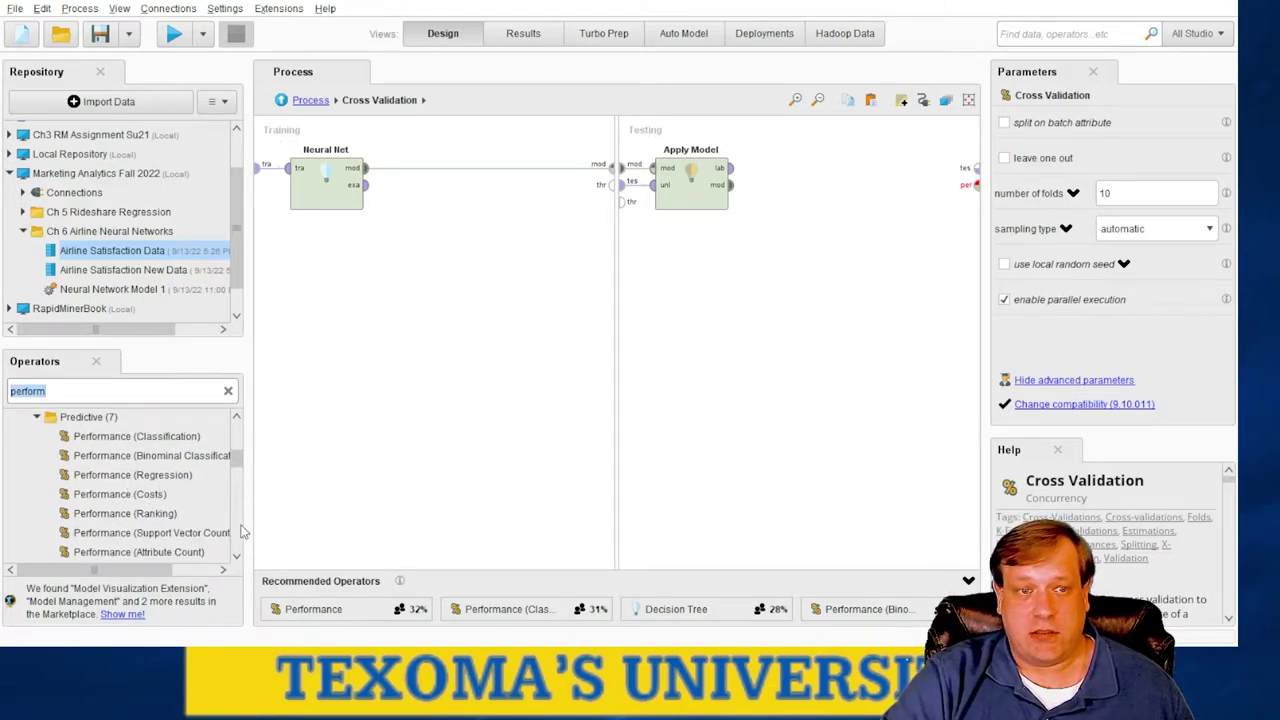
{"action": "left_click", "coordinate": [176, 440]}
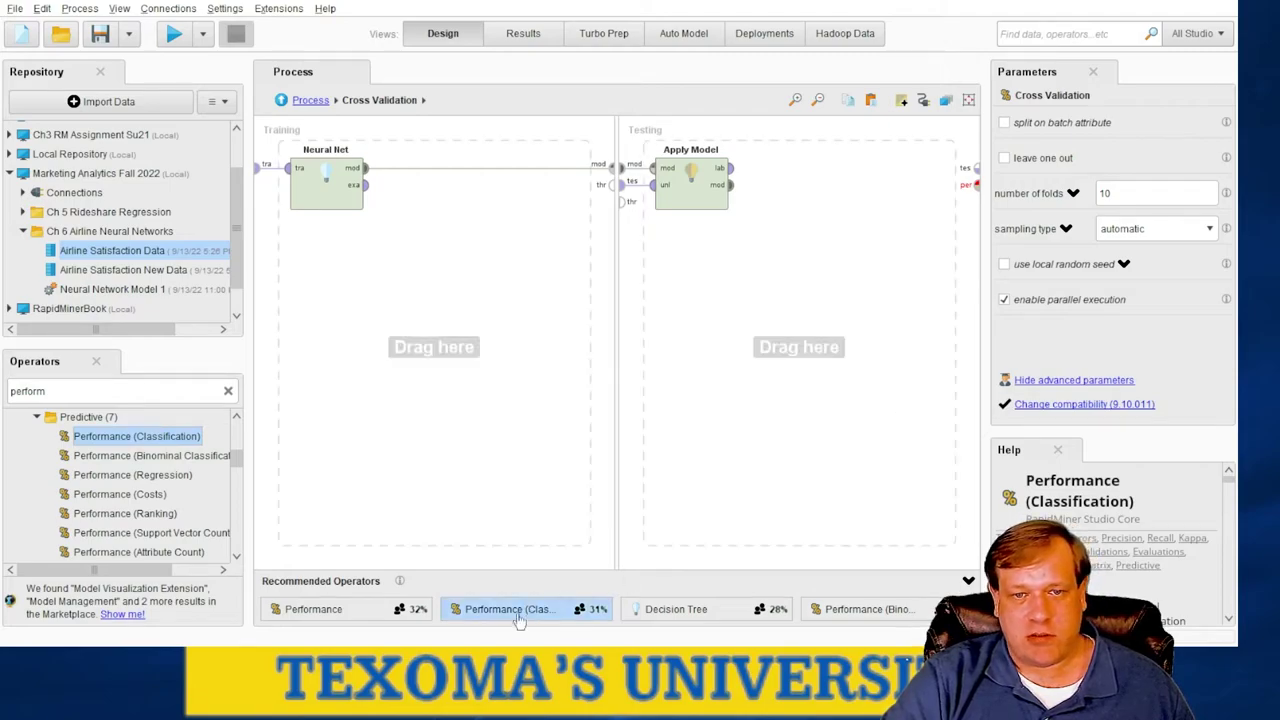
{"action": "left_click_drag", "start_coordinate": [518, 617], "coordinate": [810, 178]}
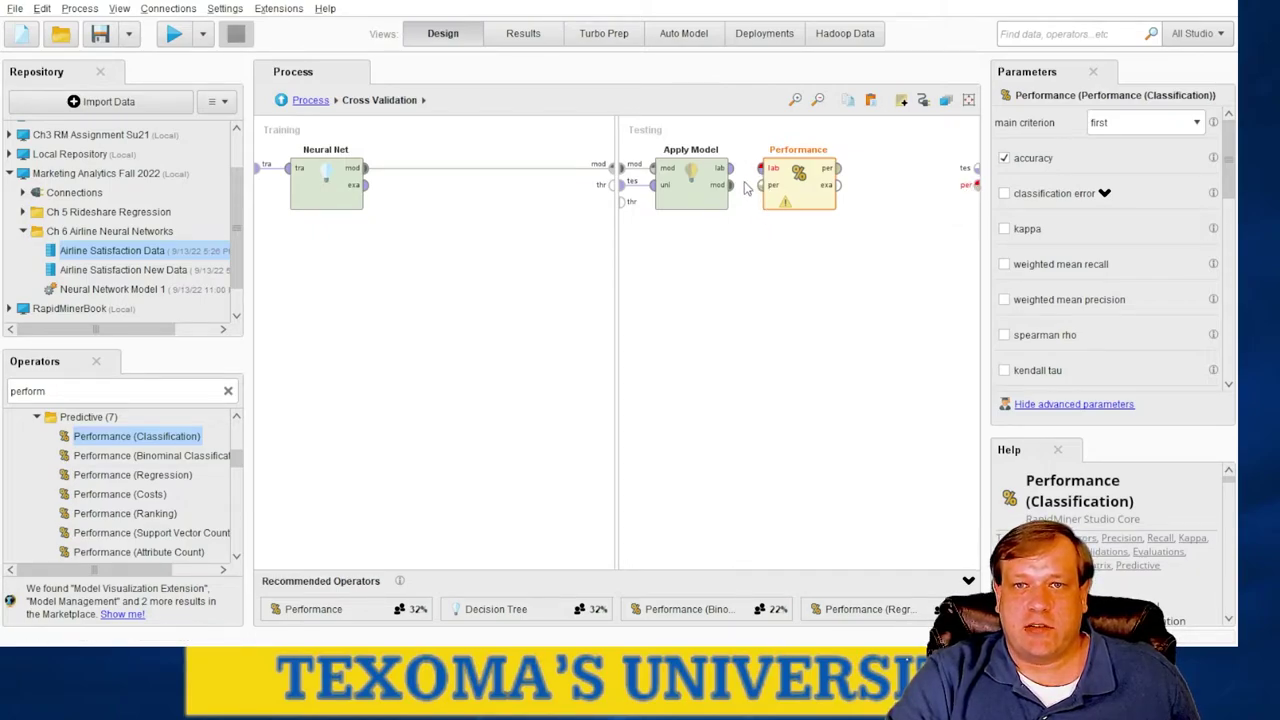
{"action": "left_click_drag", "start_coordinate": [733, 172], "coordinate": [764, 168]}
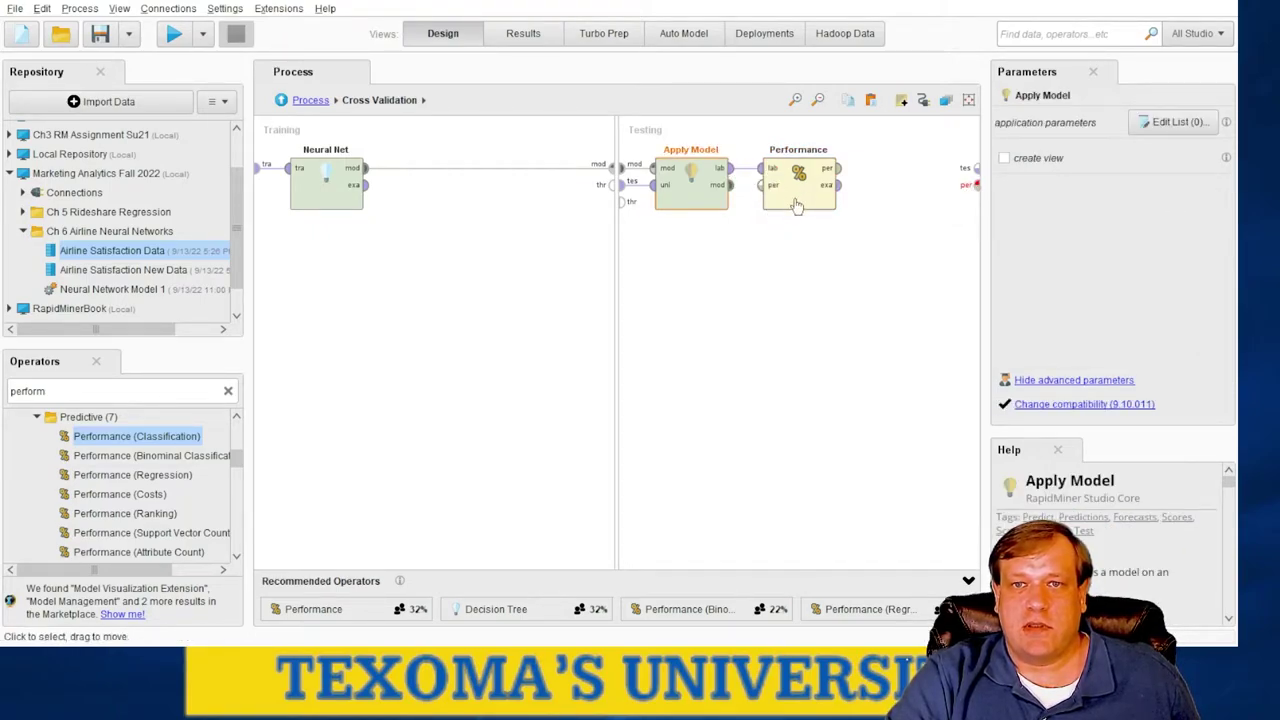
{"action": "left_click", "coordinate": [797, 183]}
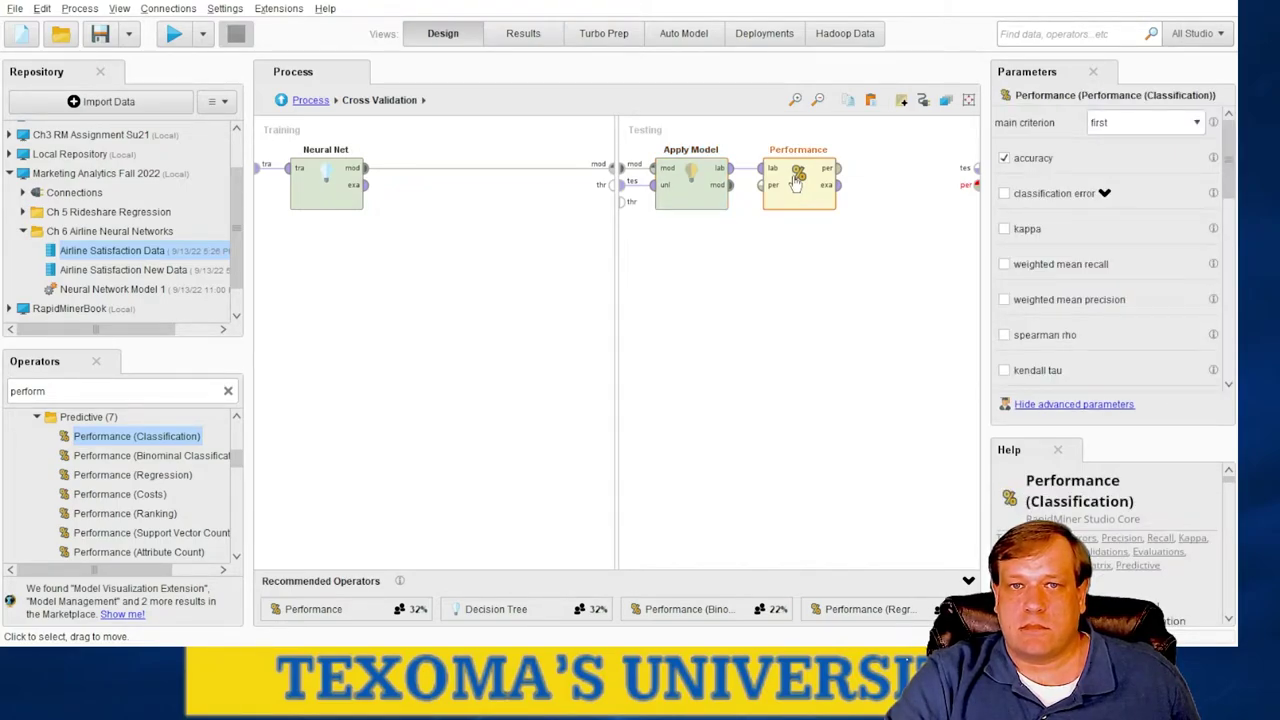
{"action": "left_click", "coordinate": [672, 190]}
{"action": "left_click", "coordinate": [730, 185]}
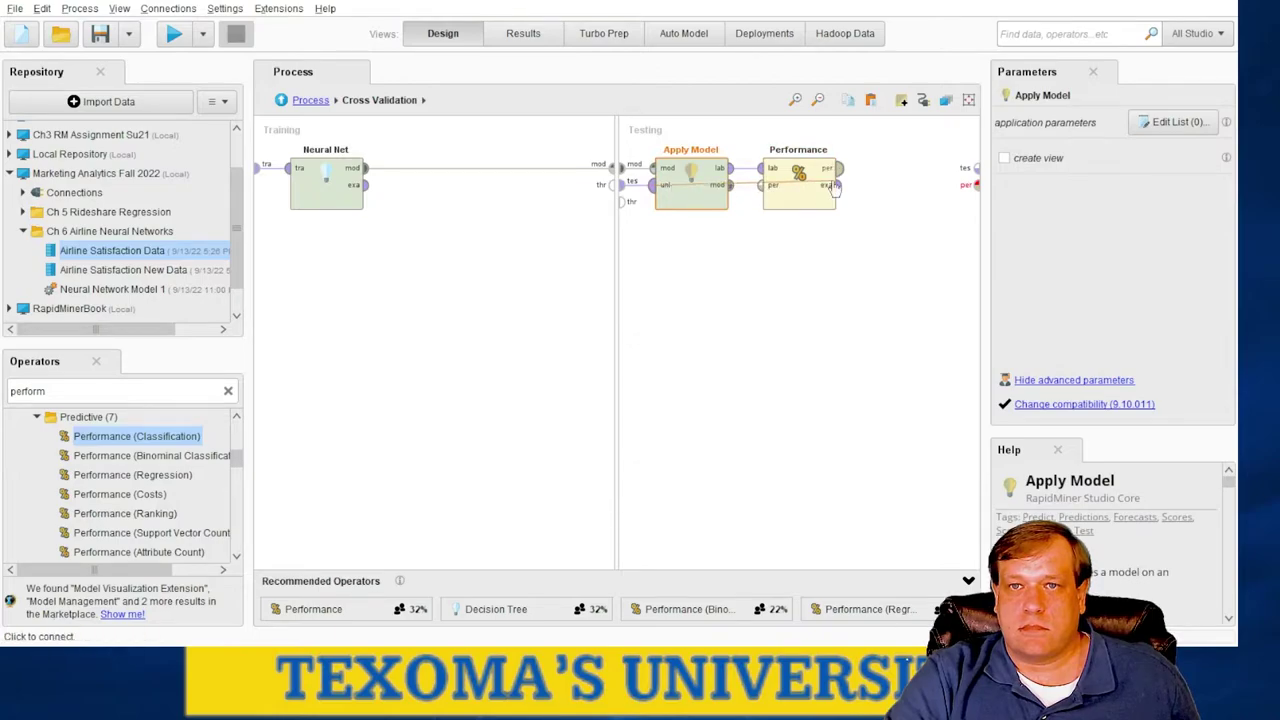
{"action": "right_click", "coordinate": [817, 193]}
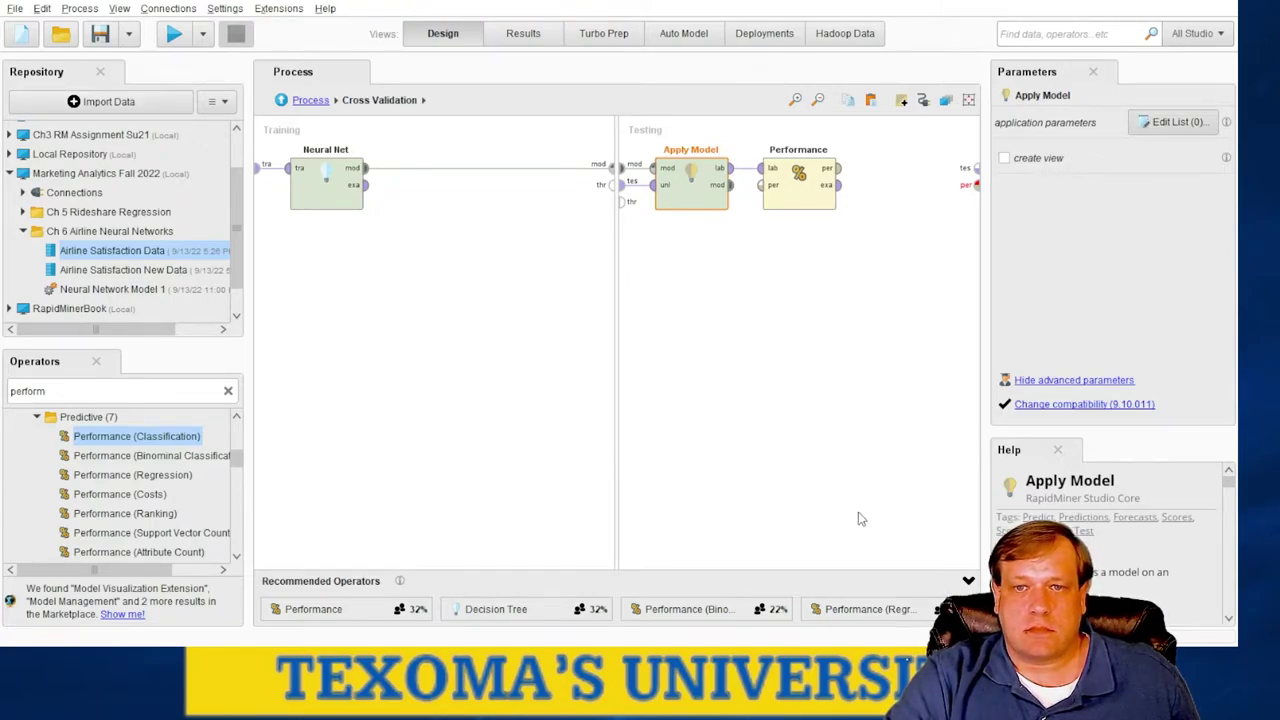
- Enable the classification error criterion for the Performance operator and connect its performance output to the Testing area's performance port
{"action": "left_click", "coordinate": [798, 190]}
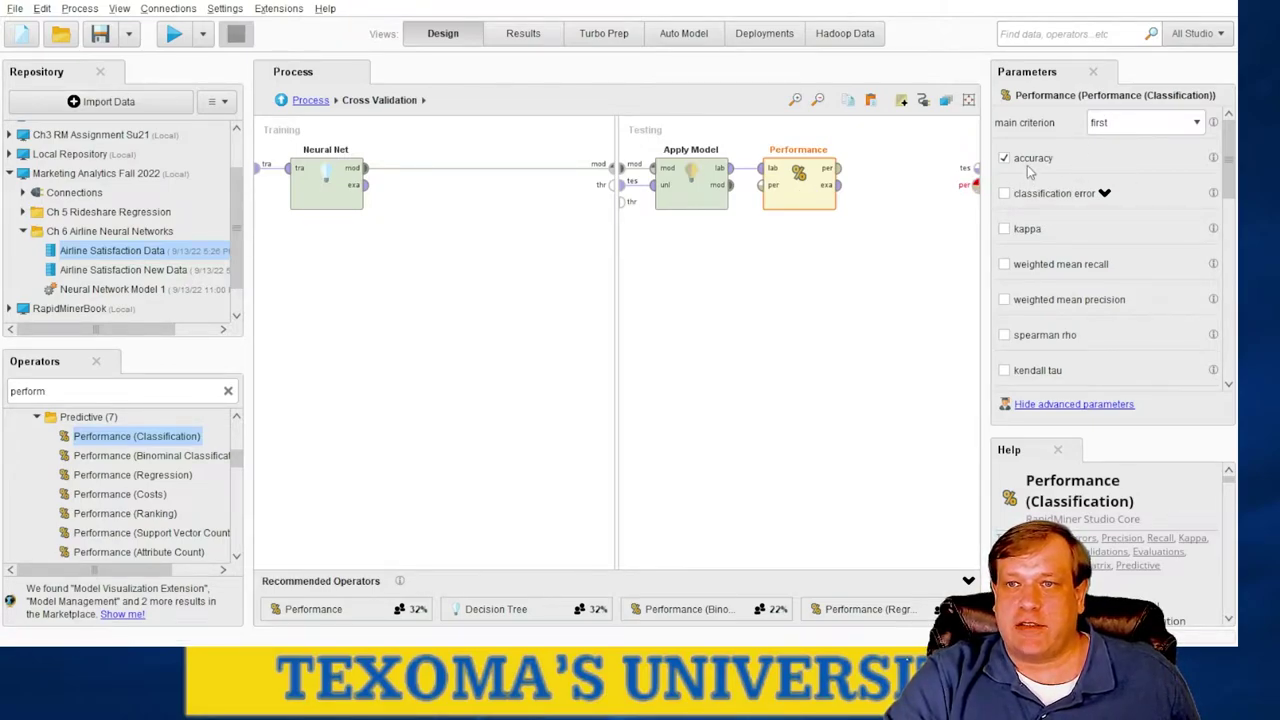
{"action": "mouse_move", "coordinate": [1229, 140]}
{"action": "left_mouse_down"}
{"action": "mouse_move", "coordinate": [1230, 380]}
{"action": "mouse_move", "coordinate": [1234, 158]}
{"action": "left_mouse_up"}
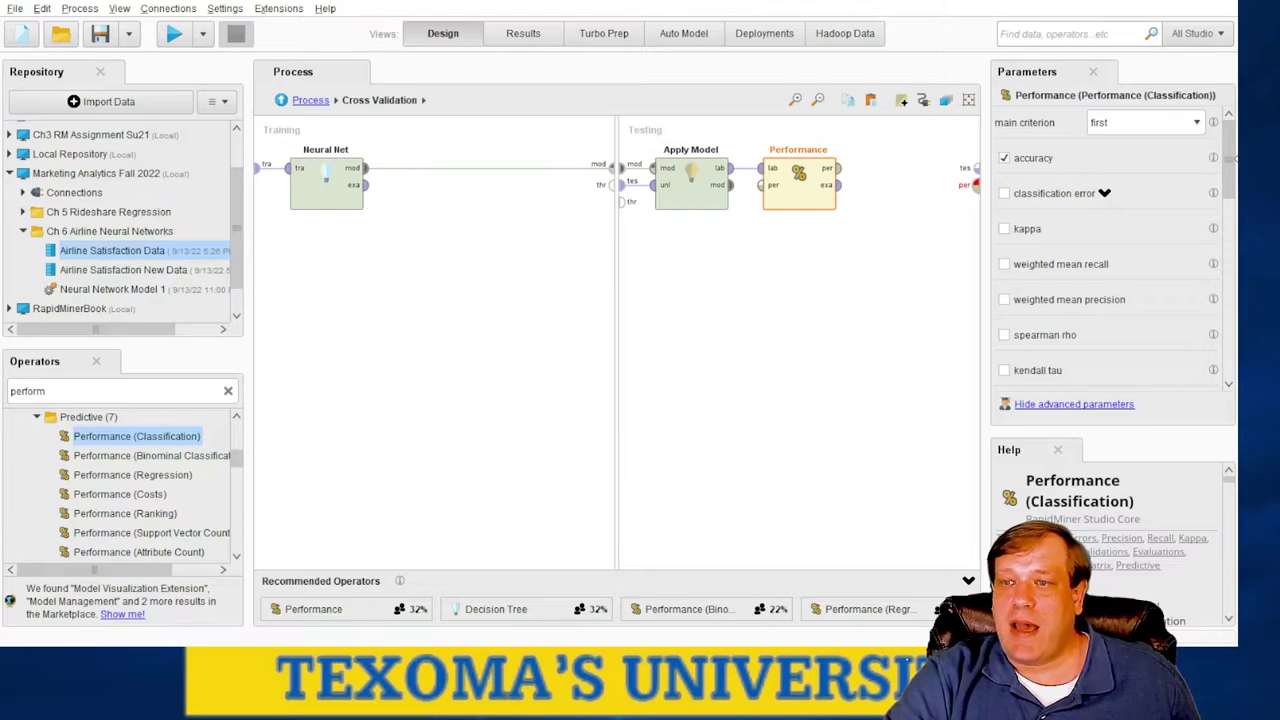
{"action": "left_click", "coordinate": [1004, 193]}
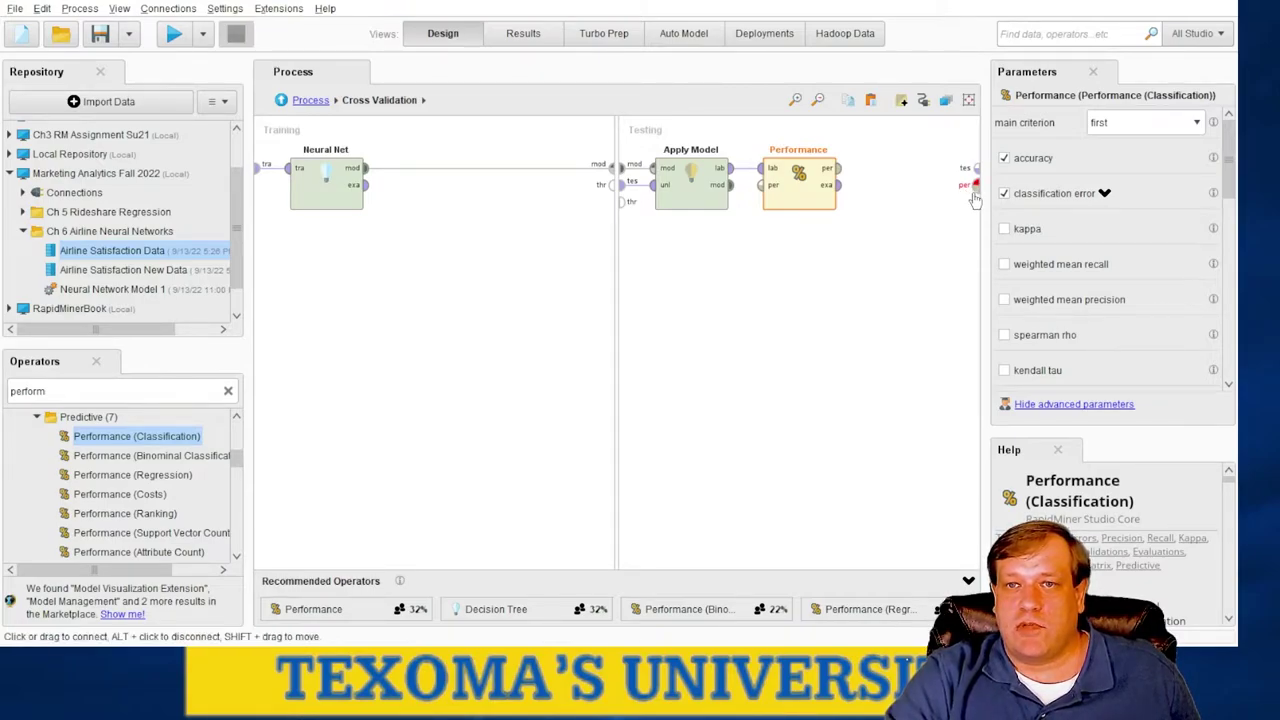
{"action": "left_click", "coordinate": [840, 170]}
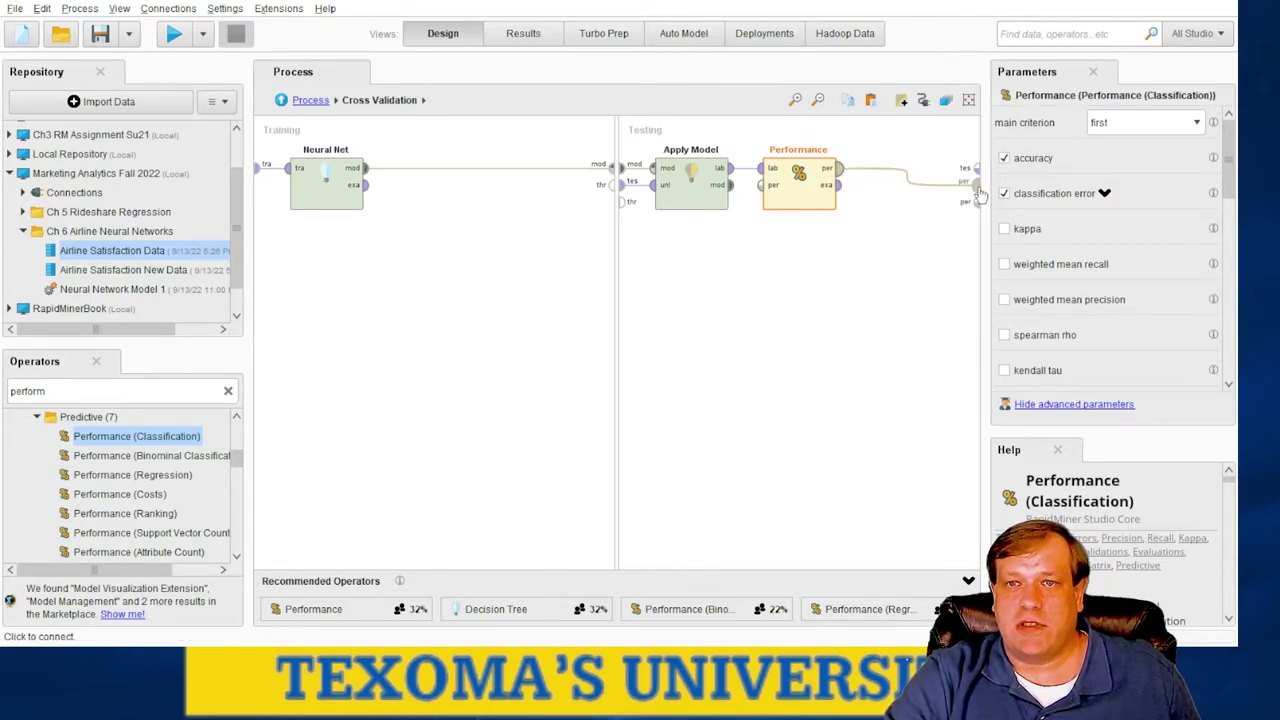
{"action": "left_click", "coordinate": [975, 184]}
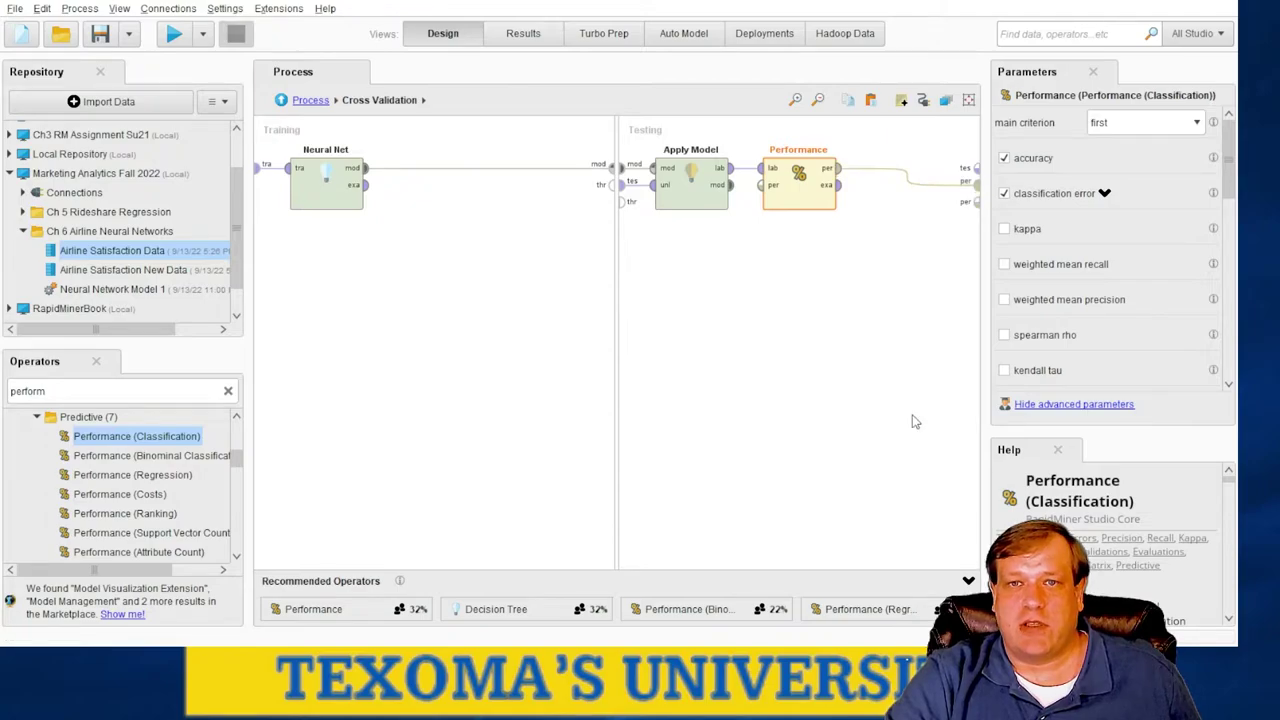
- Connect the Cross Validation model and performance outputs to the results of the main process and run the process
{"action": "left_click", "coordinate": [310, 100]}
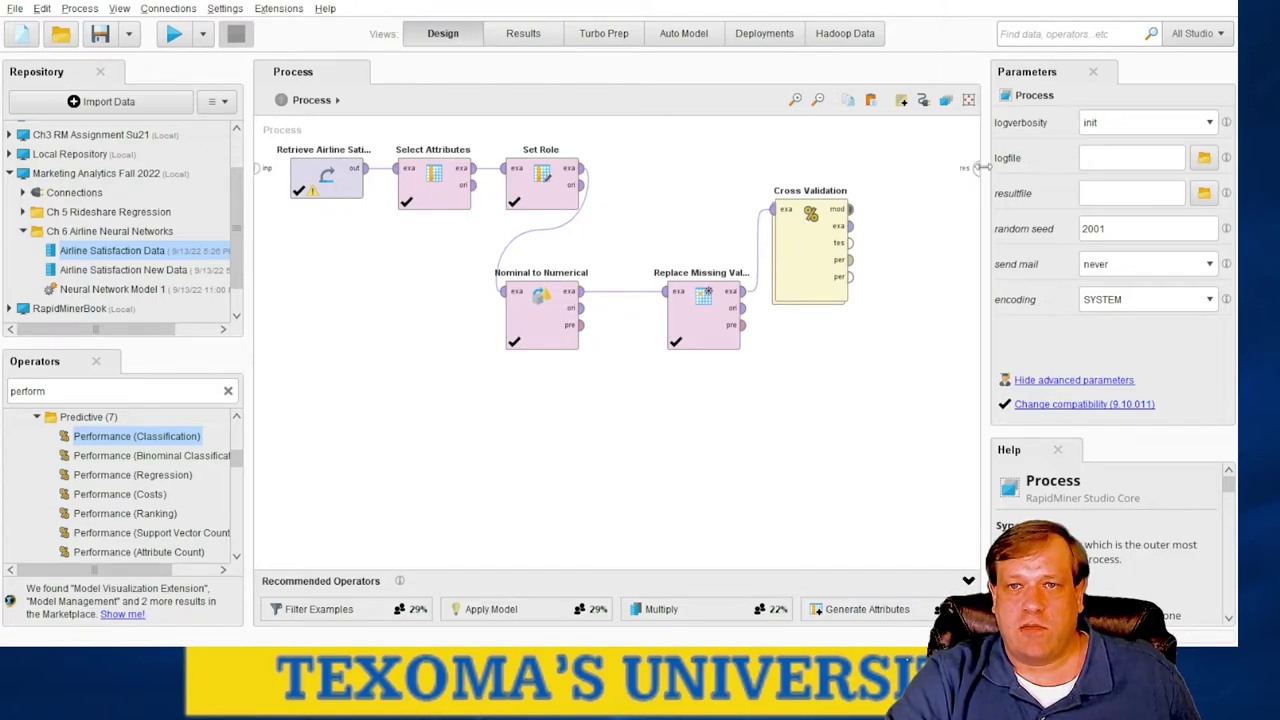
{"action": "left_click", "coordinate": [853, 213]}
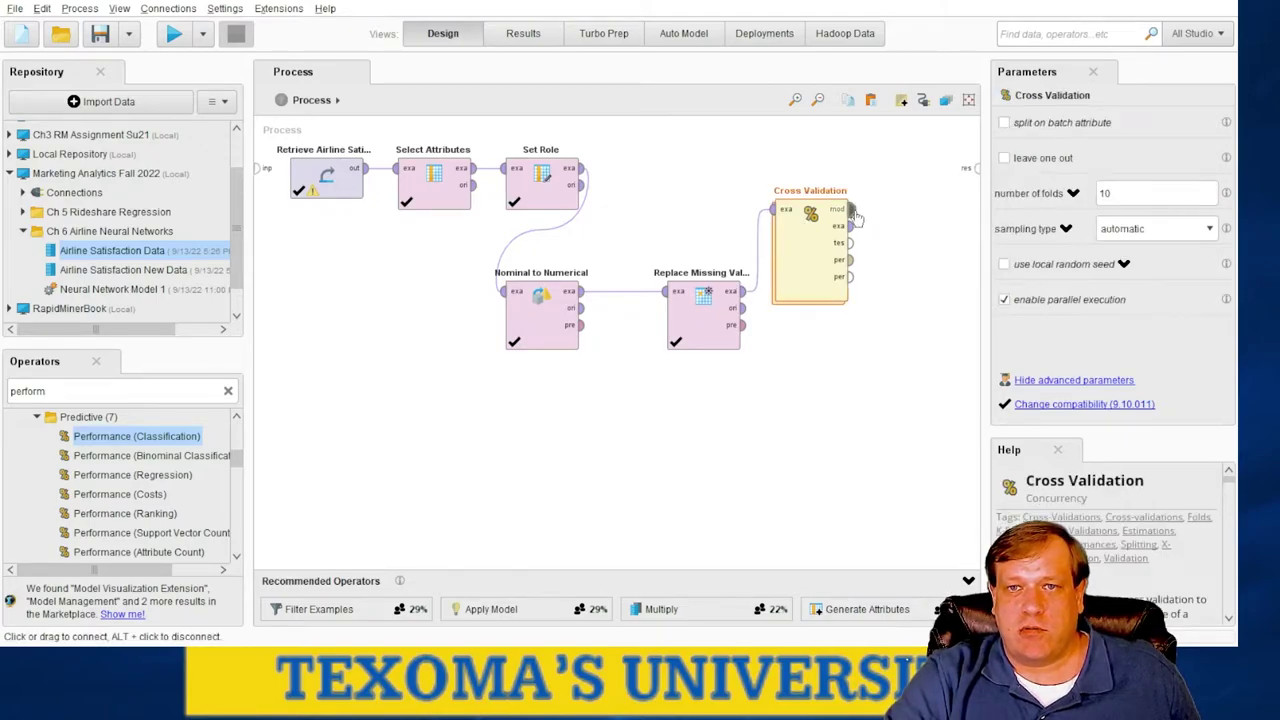
{"action": "left_click_drag", "start_coordinate": [855, 213], "coordinate": [975, 167]}
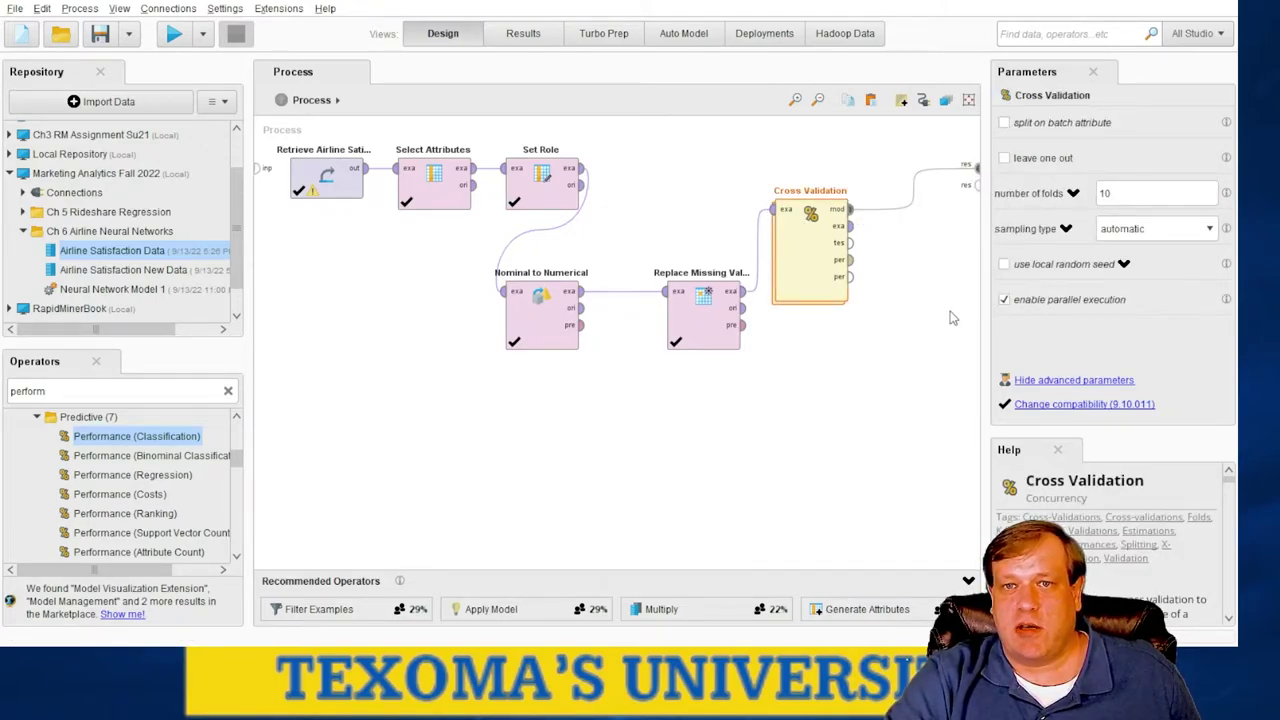
{"action": "left_click", "coordinate": [851, 260]}
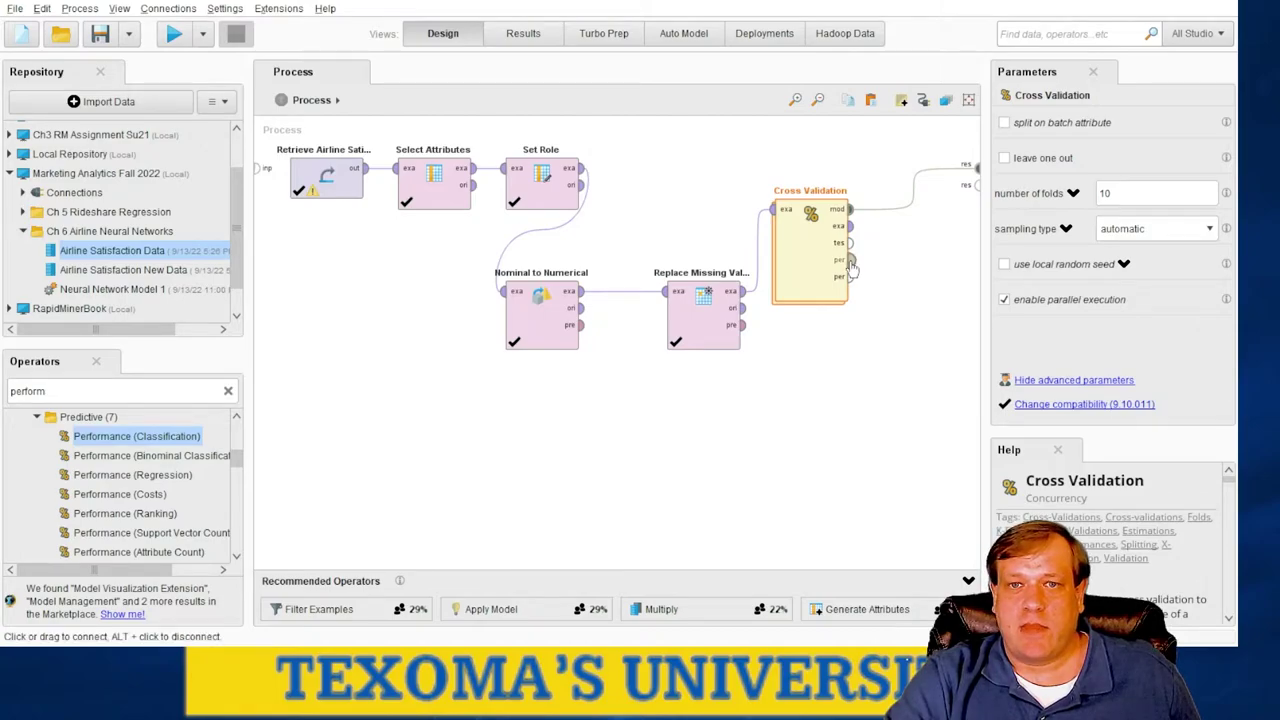
{"action": "left_click", "coordinate": [975, 184]}
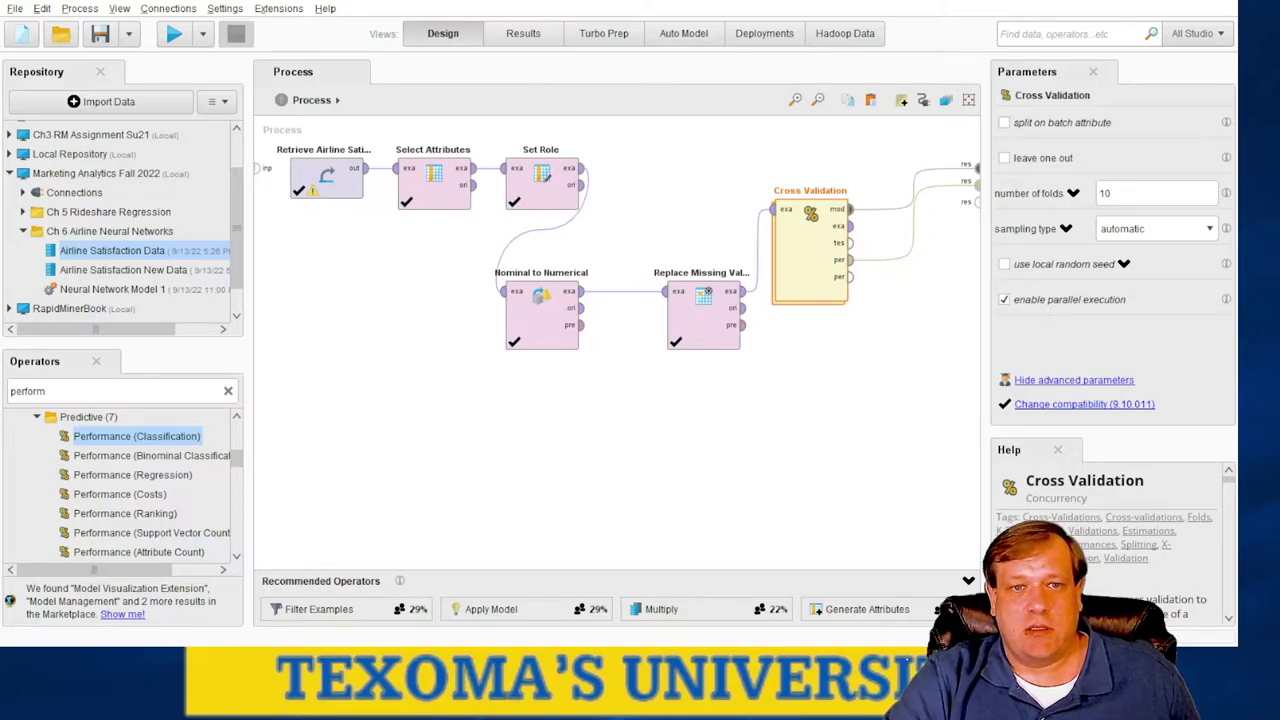
{"action": "left_click", "coordinate": [854, 458]}
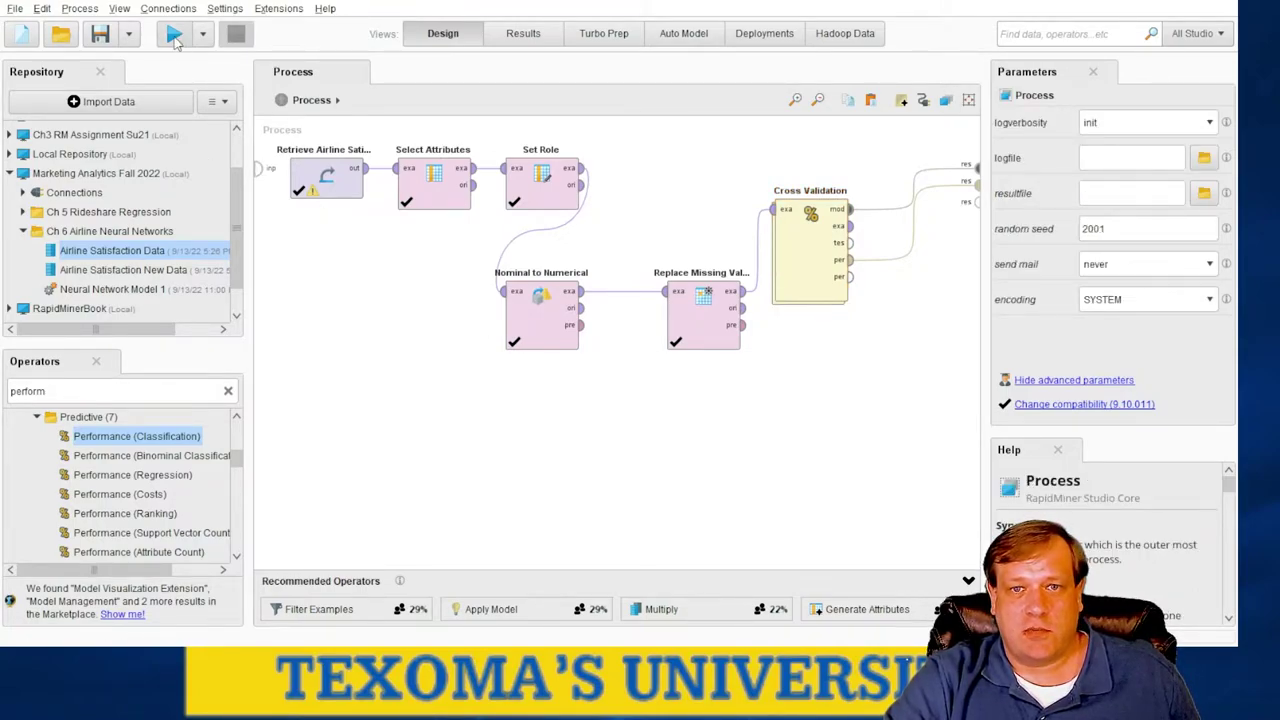
{"action": "left_click", "coordinate": [174, 36]}
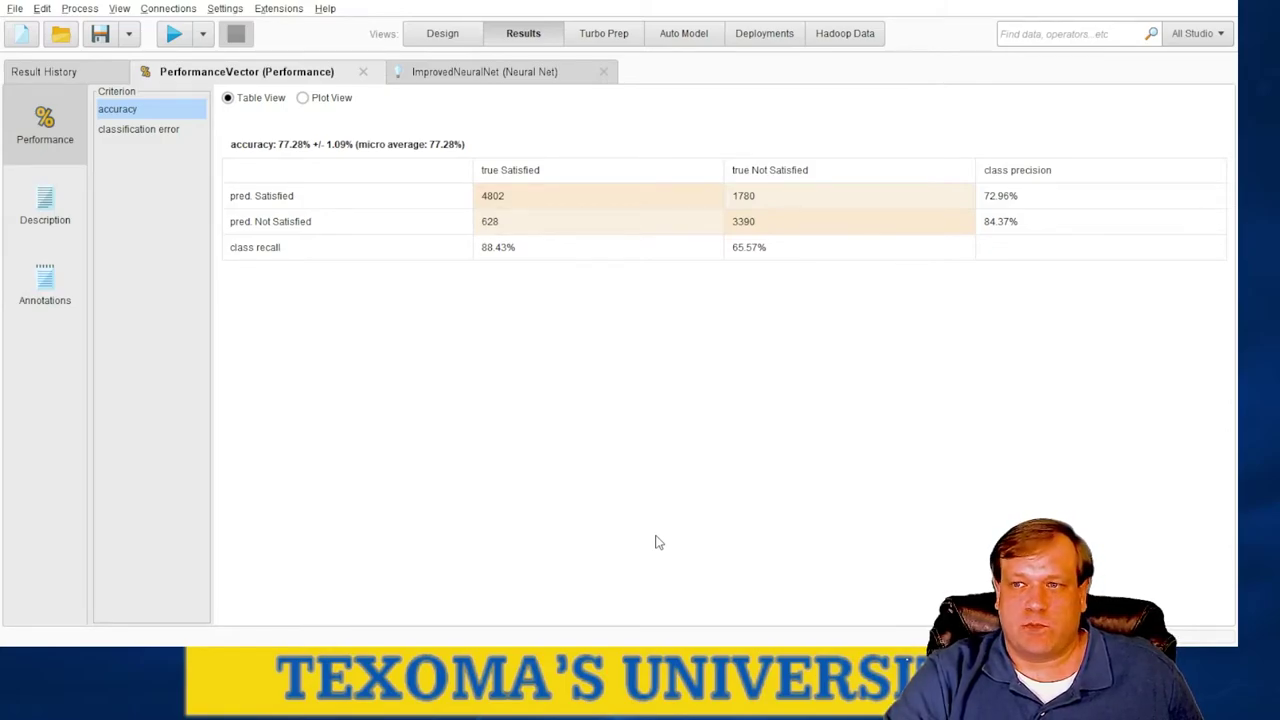
- Examine the true Satisfied column of the accuracy table, comparing correct and wrong predictions with the class recall
{"action": "left_click", "coordinate": [525, 197]}
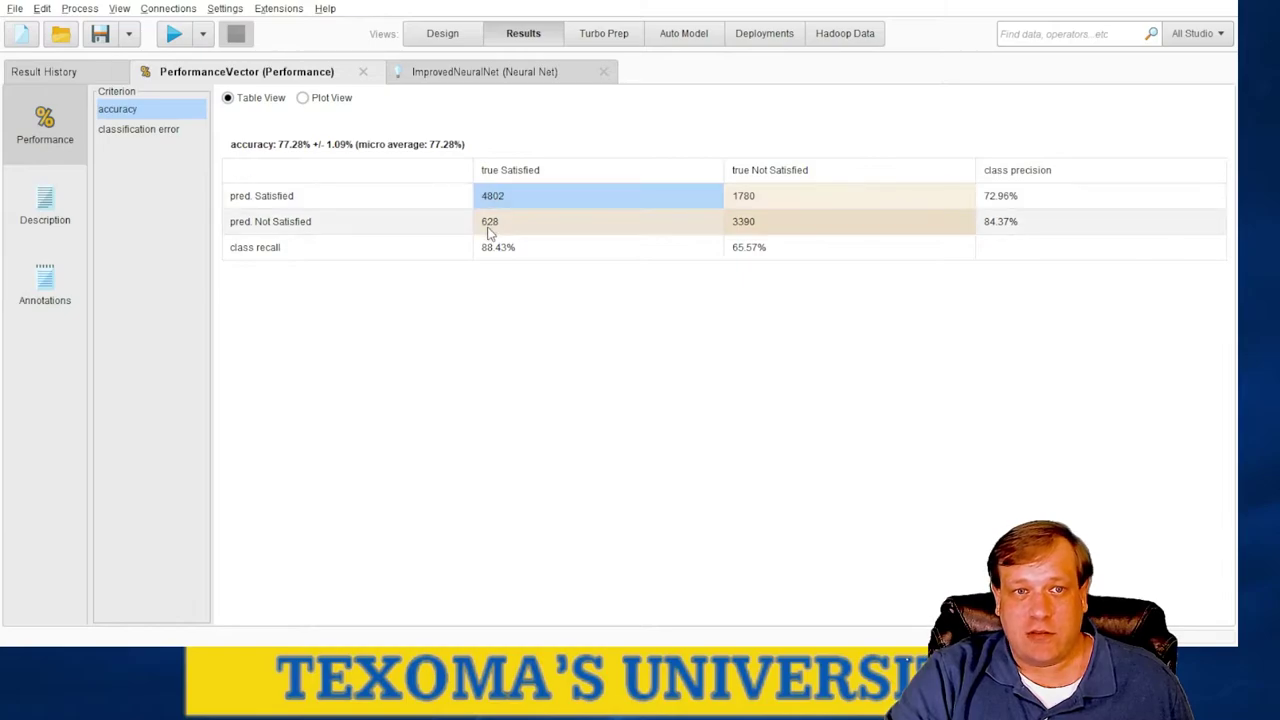
{"action": "left_click", "coordinate": [489, 230]}
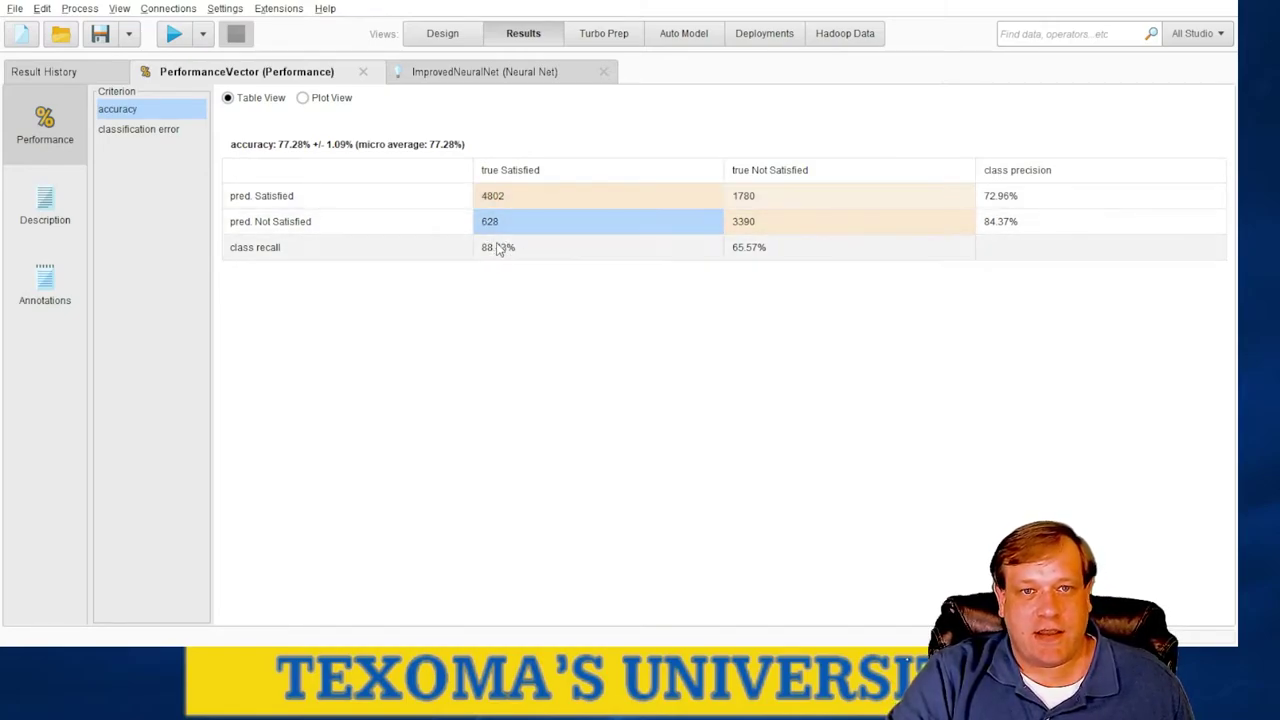
{"action": "left_click", "coordinate": [501, 176]}
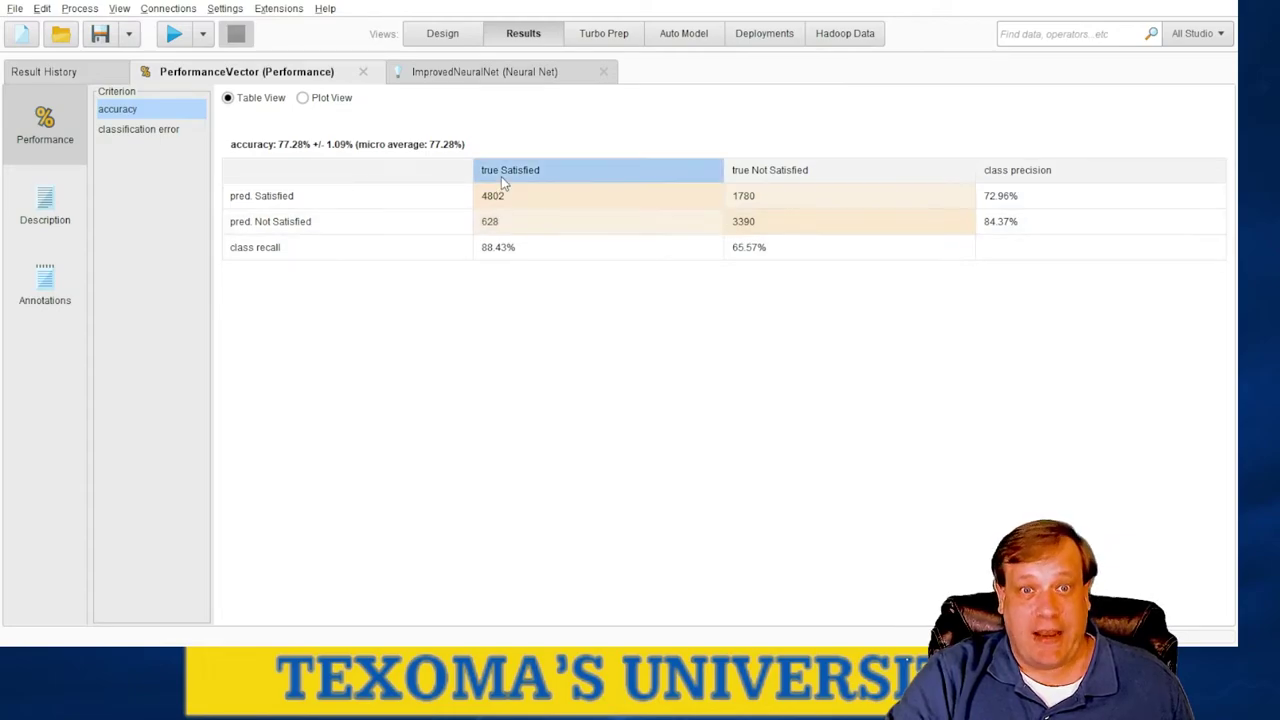
{"action": "left_click", "coordinate": [514, 228]}
{"action": "left_click", "coordinate": [514, 251]}
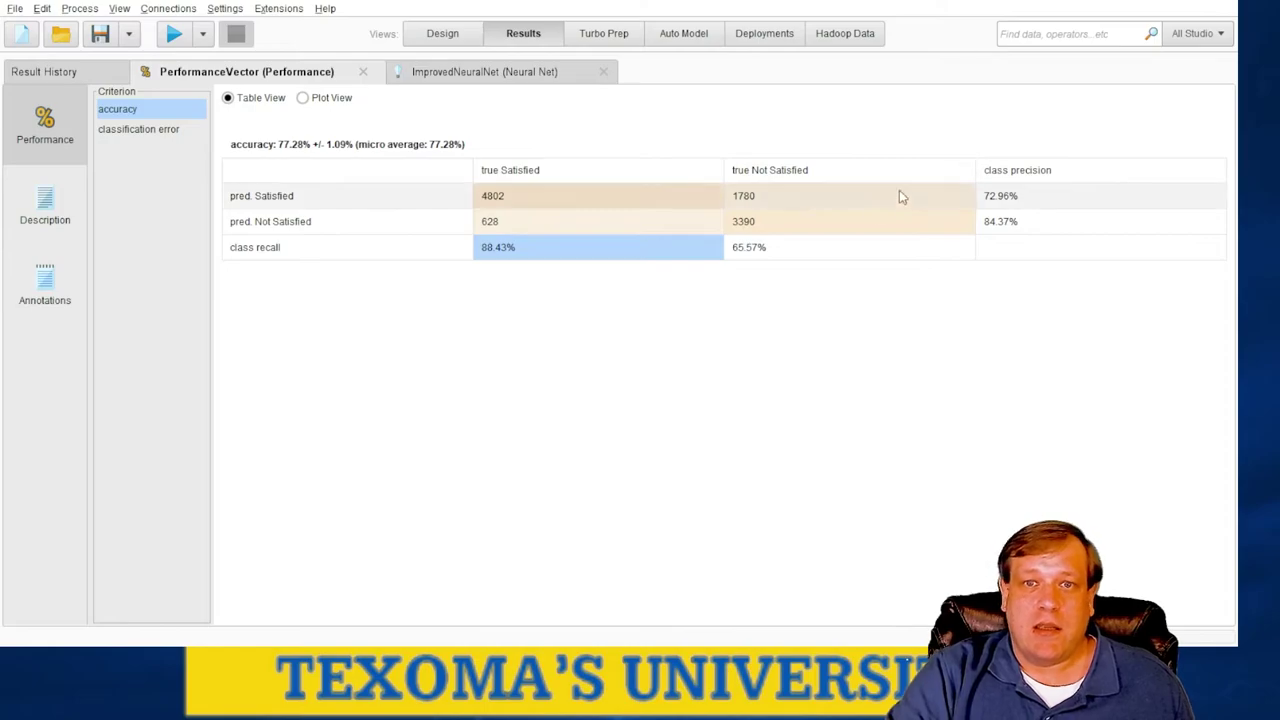
{"action": "left_click", "coordinate": [800, 203]}
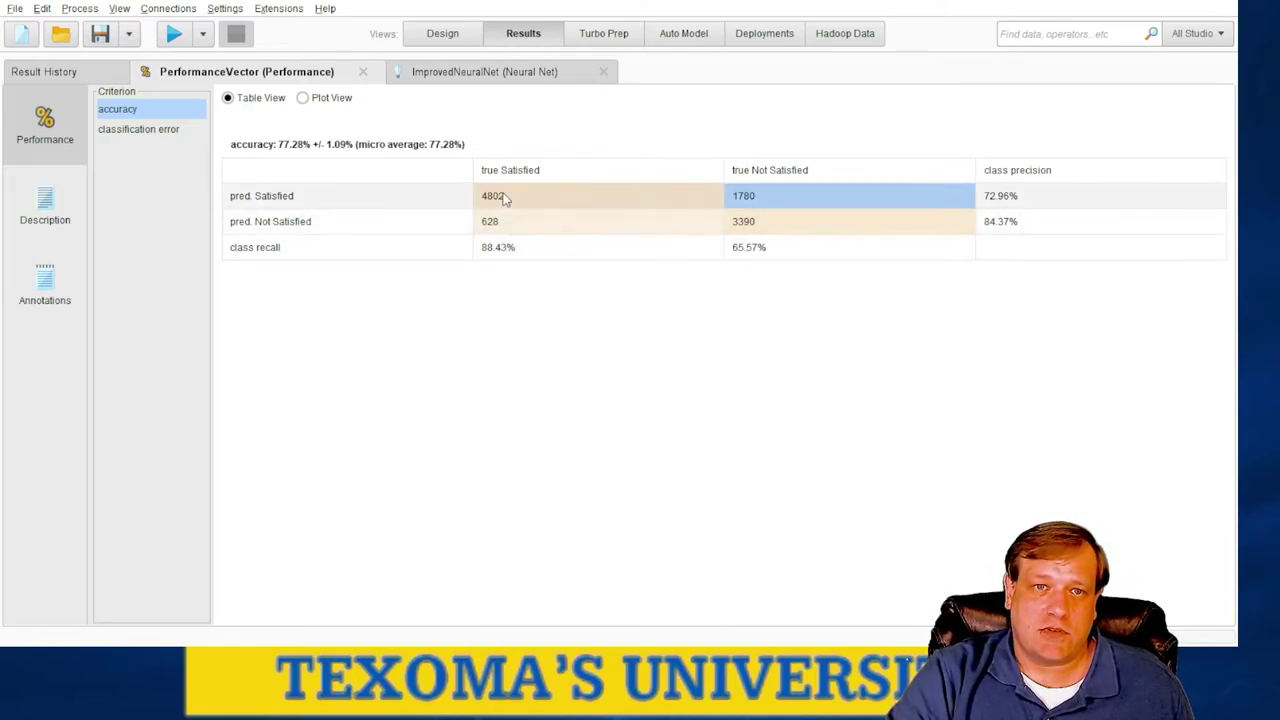
{"action": "left_click", "coordinate": [500, 250]}
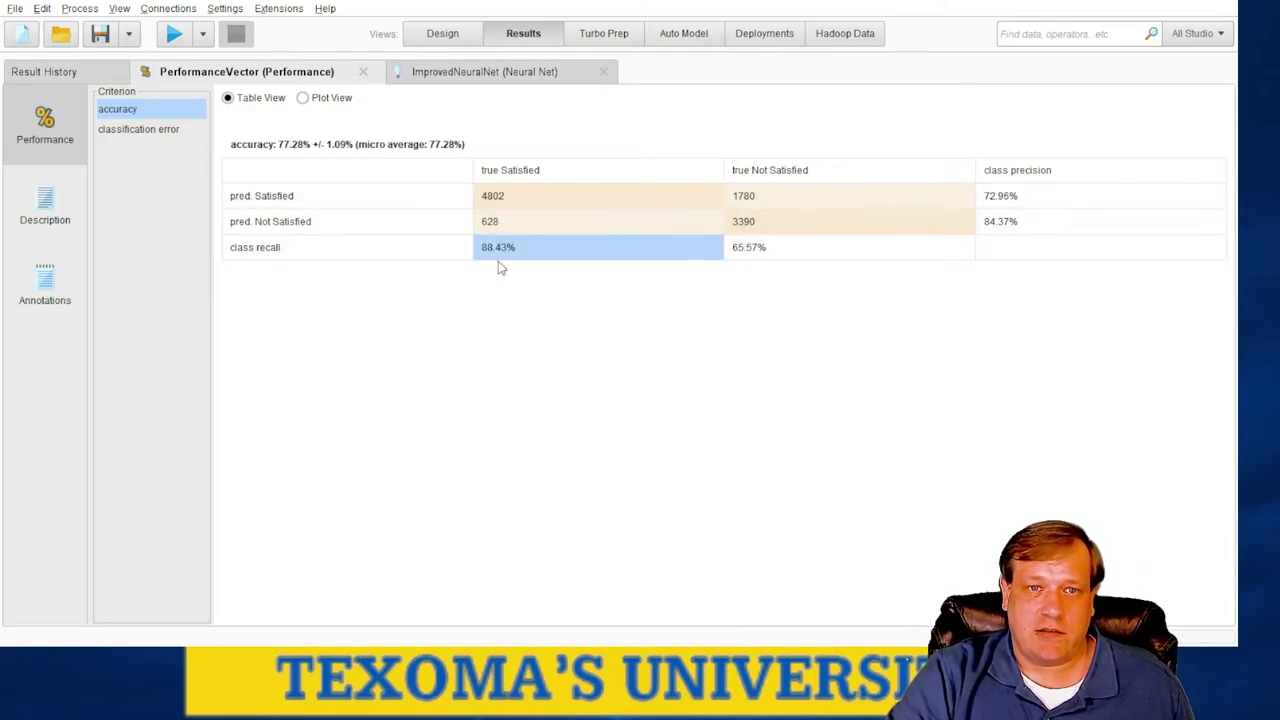
- Examine the true Not Satisfied predictions and class recall in the accuracy table, along with the class precision values
{"action": "left_click", "coordinate": [790, 248]}
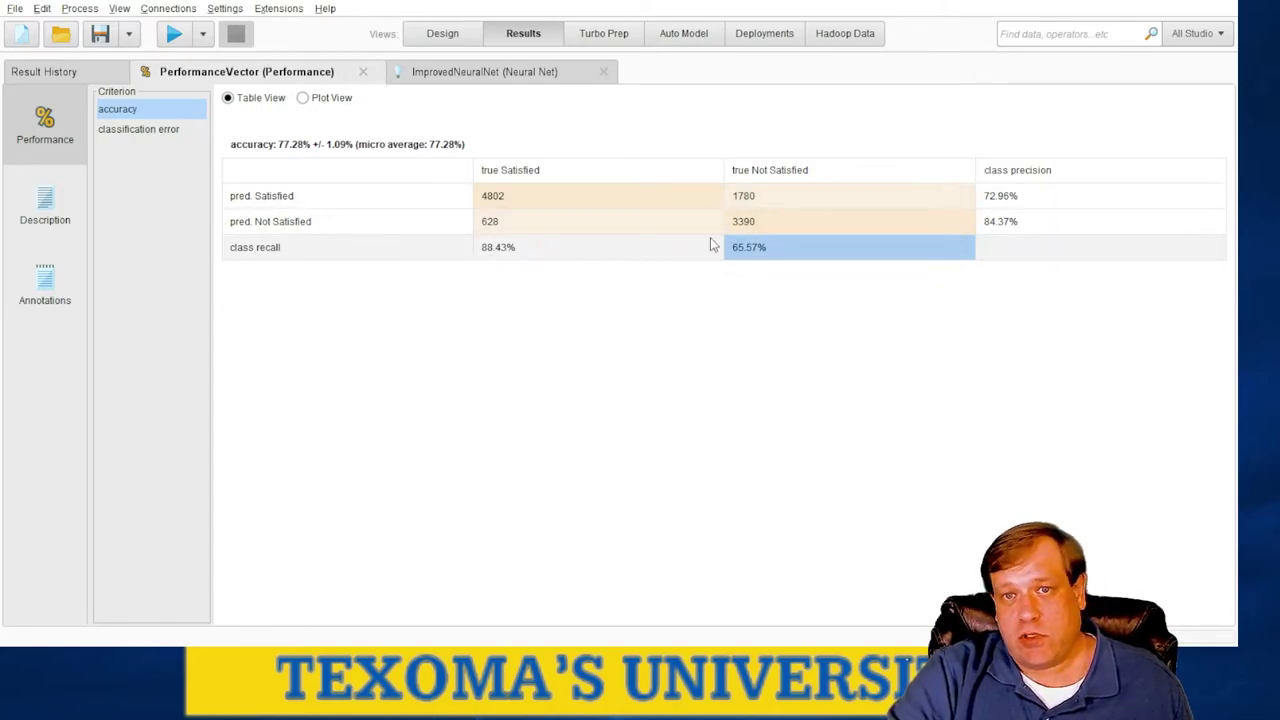
{"action": "left_click", "coordinate": [790, 206]}
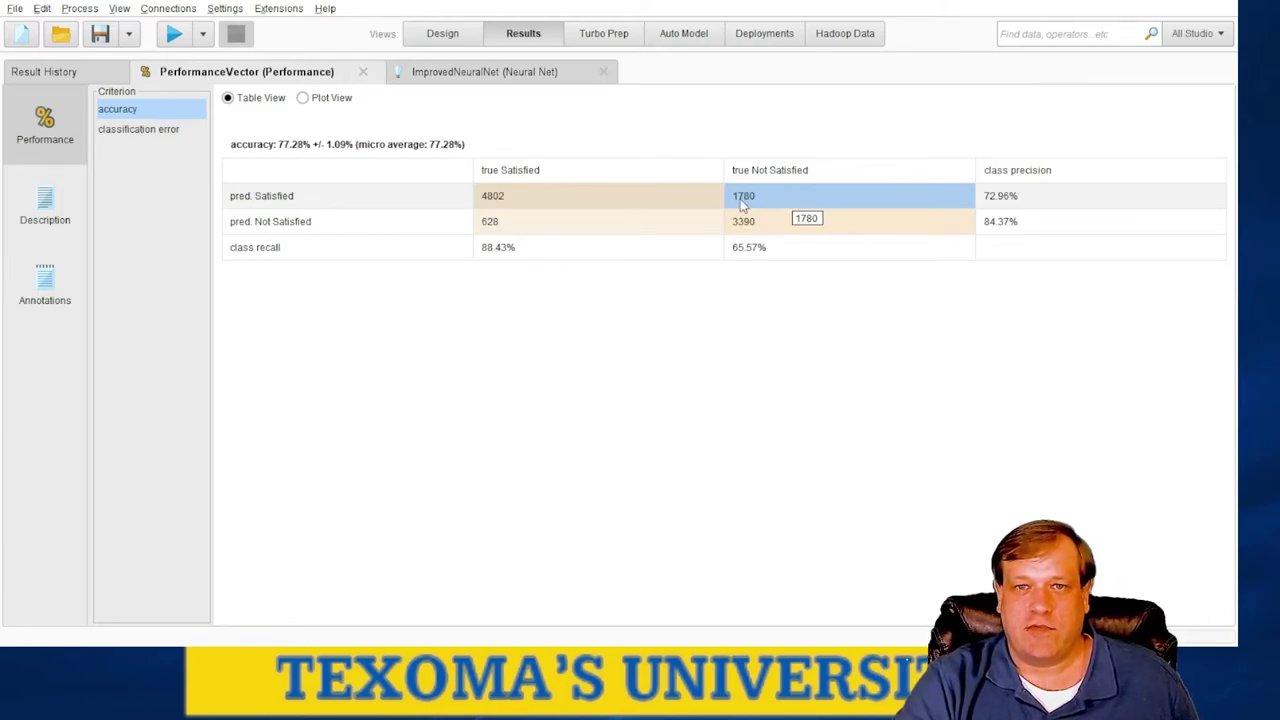
{"action": "key", "text": "Down"}
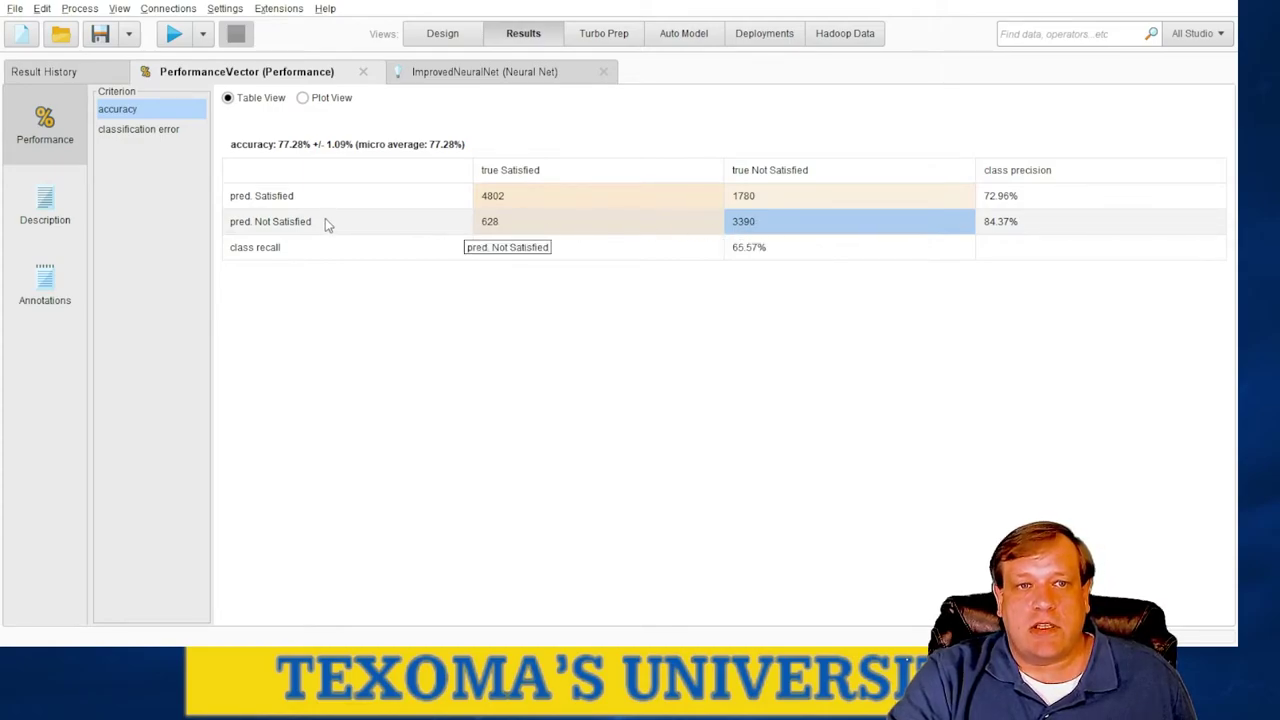
{"action": "left_click", "coordinate": [741, 257]}
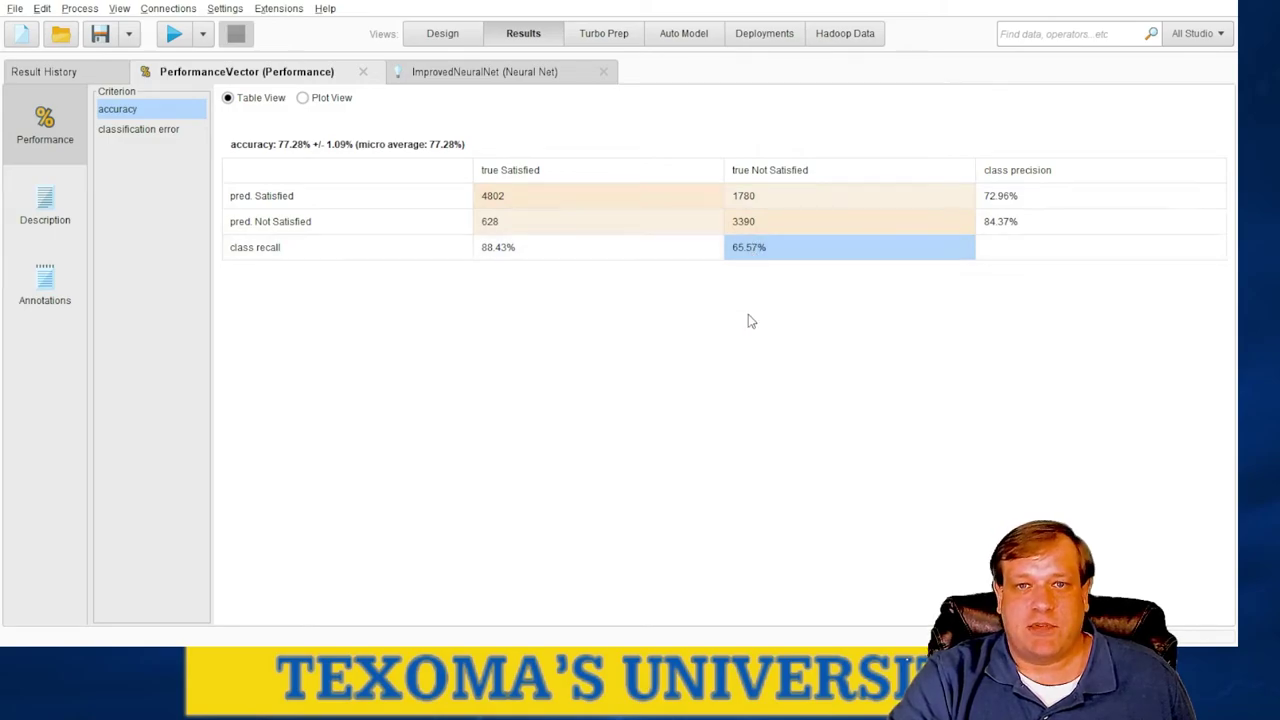
{"action": "left_click", "coordinate": [1031, 222]}
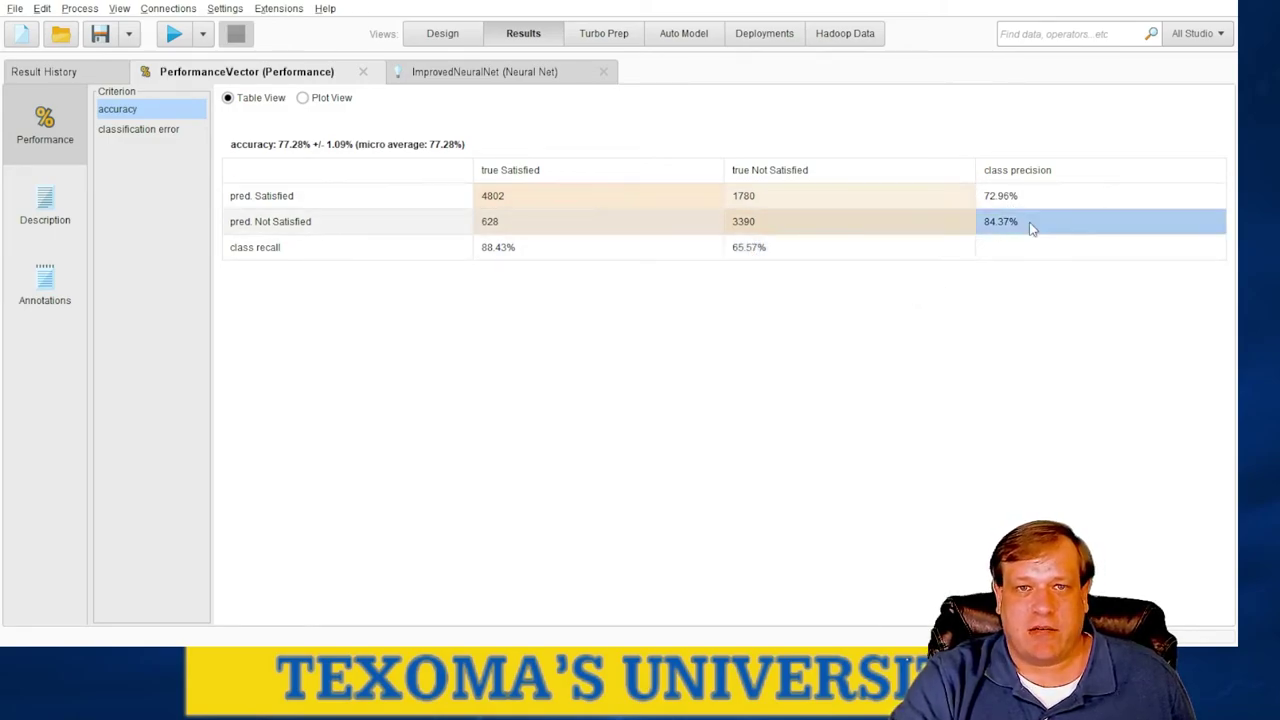
{"action": "left_click", "coordinate": [486, 205]}
{"action": "left_click", "coordinate": [754, 204]}
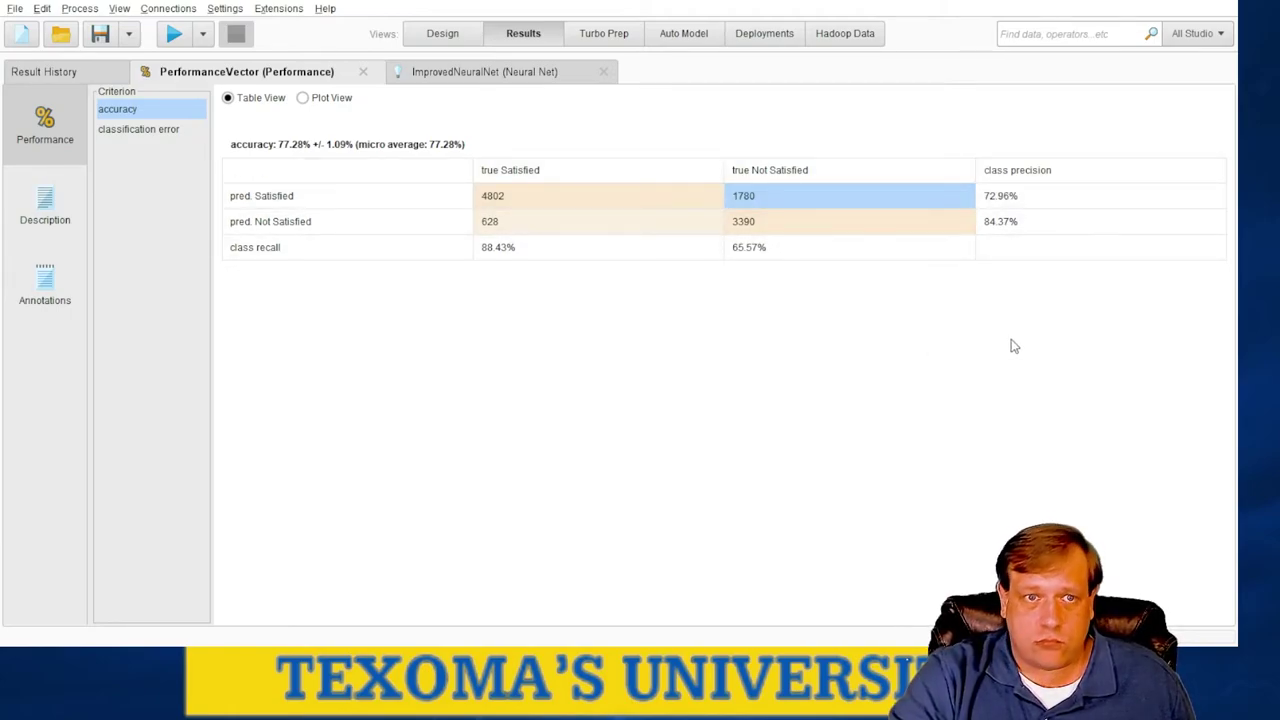
- Compare the overall percentages of the accuracy and classification error criteria in the PerformanceVector results
{"action": "left_click", "coordinate": [112, 132]}
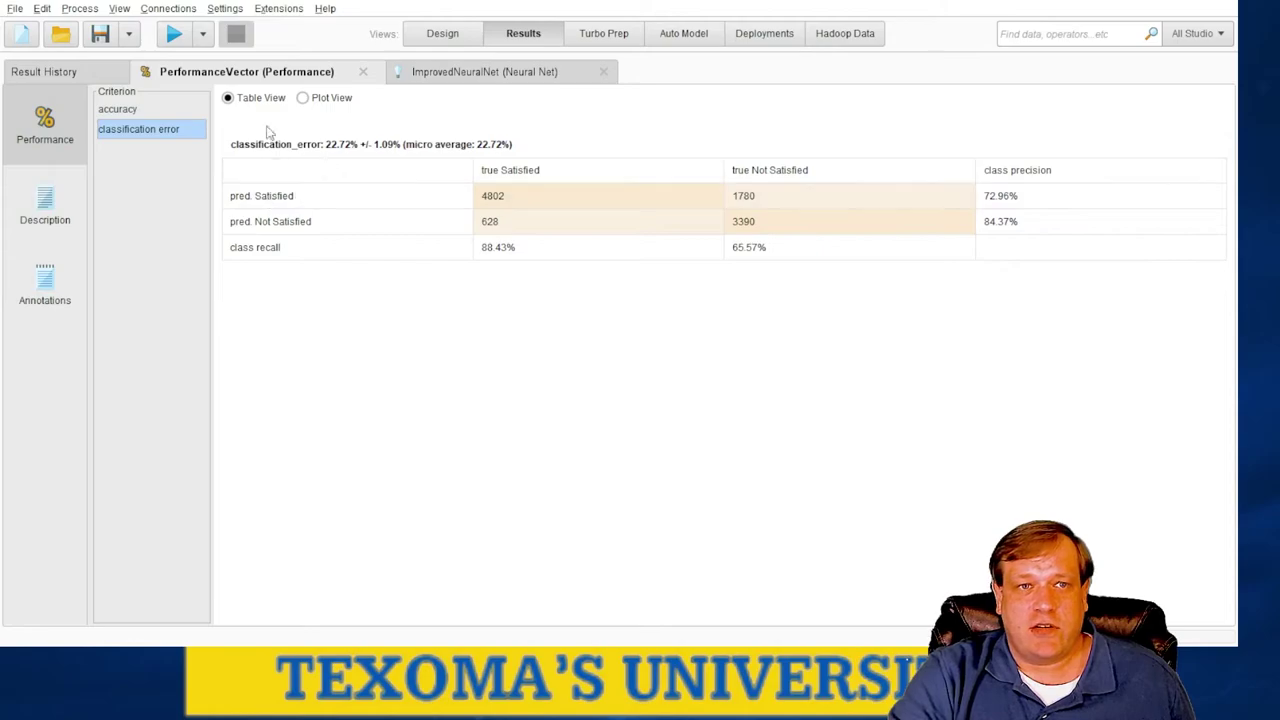
{"action": "left_click", "coordinate": [130, 110]}
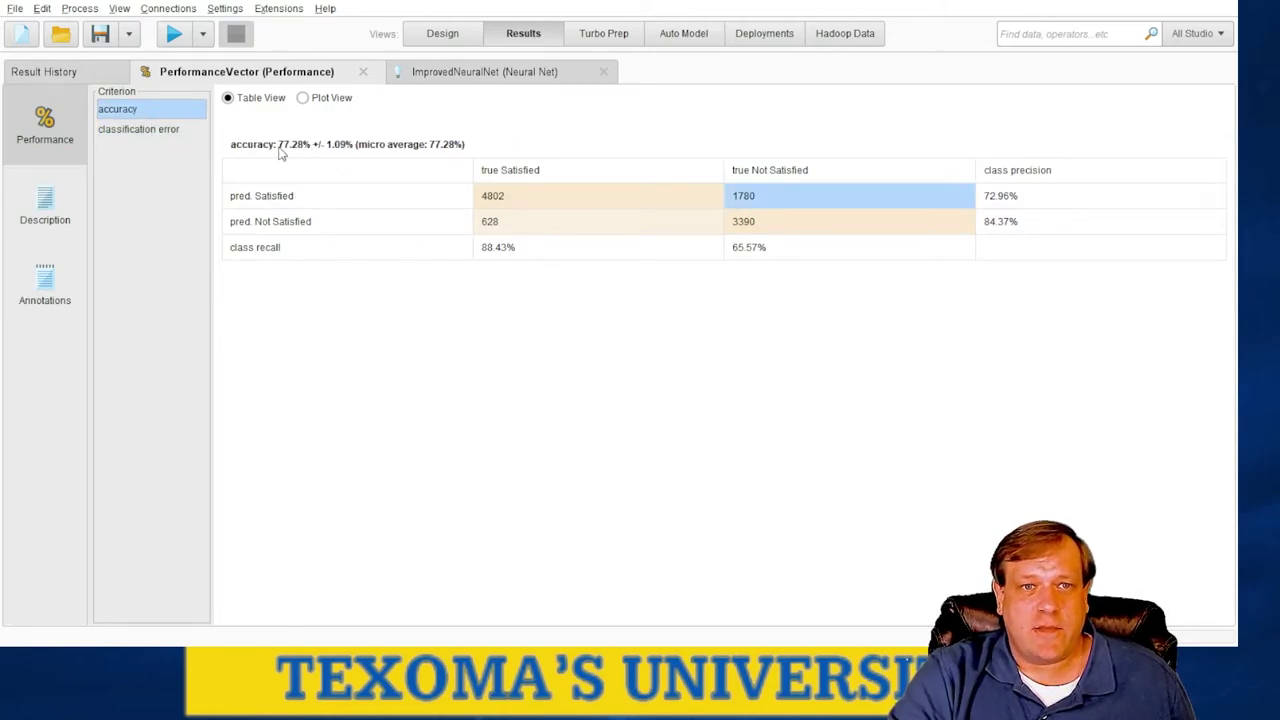
{"action": "left_click_drag", "start_coordinate": [278, 148], "coordinate": [304, 150]}
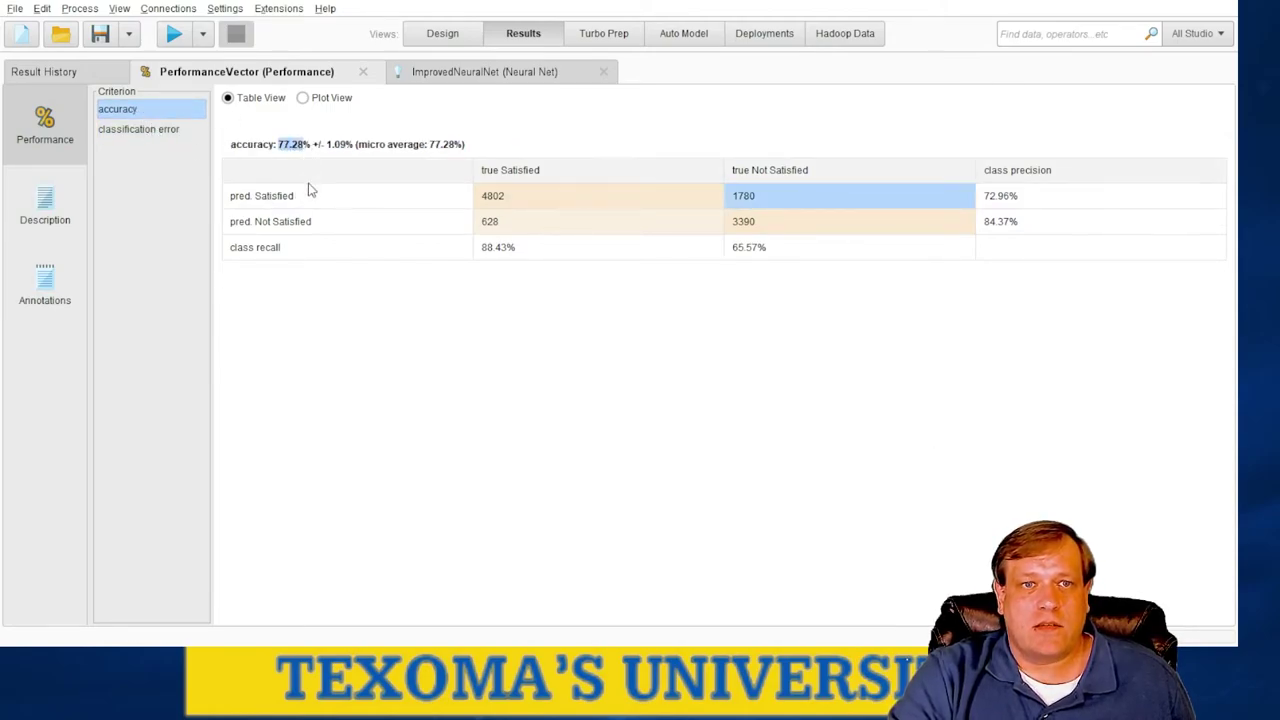
{"action": "left_click", "coordinate": [166, 145]}
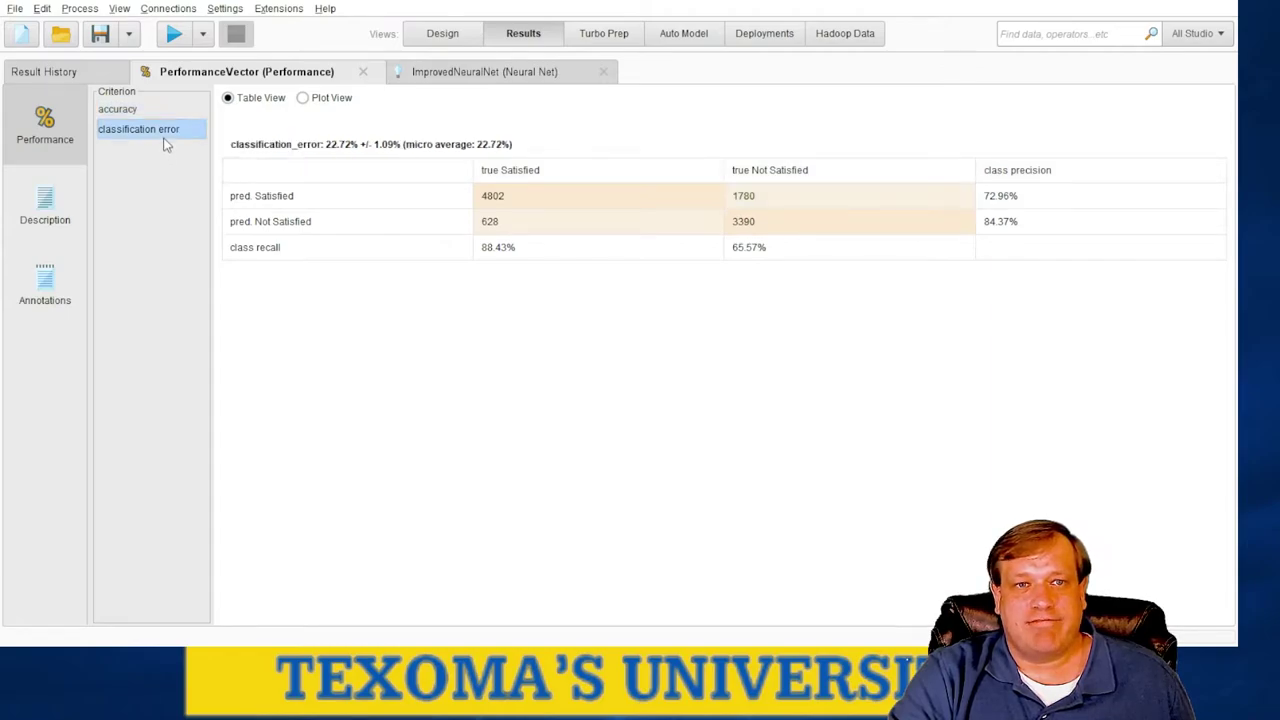
{"action": "left_click_drag", "start_coordinate": [326, 148], "coordinate": [351, 155]}
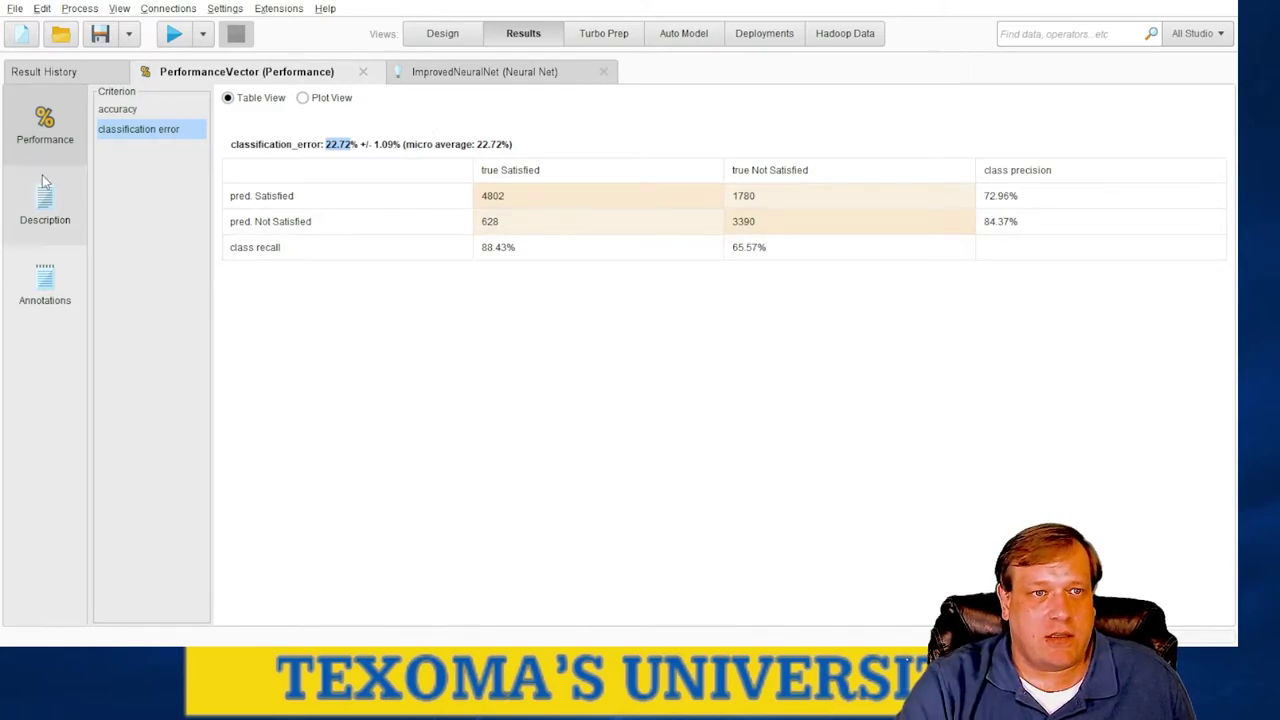
- Open the PerformanceVector's text description and examine the confusion matrix and classification error entries
{"action": "left_click", "coordinate": [44, 224]}
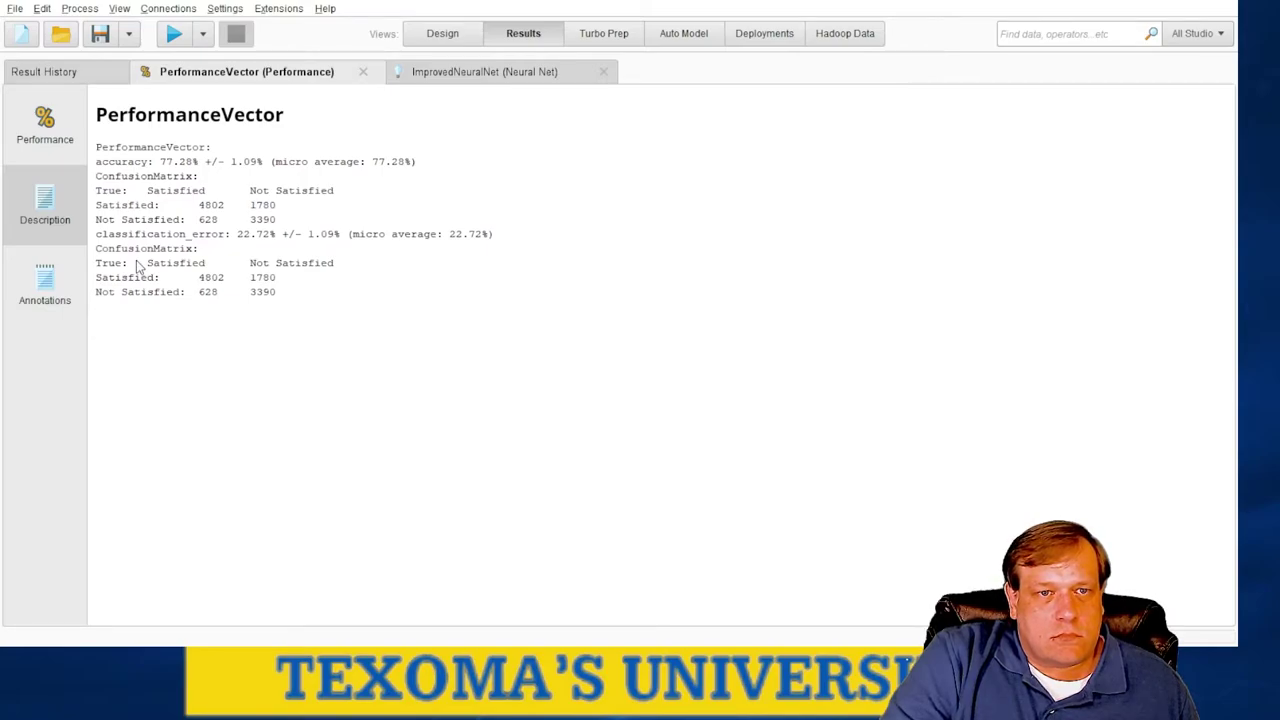
{"action": "left_click_drag", "start_coordinate": [96, 176], "coordinate": [275, 222]}
{"action": "left_click", "coordinate": [323, 232]}
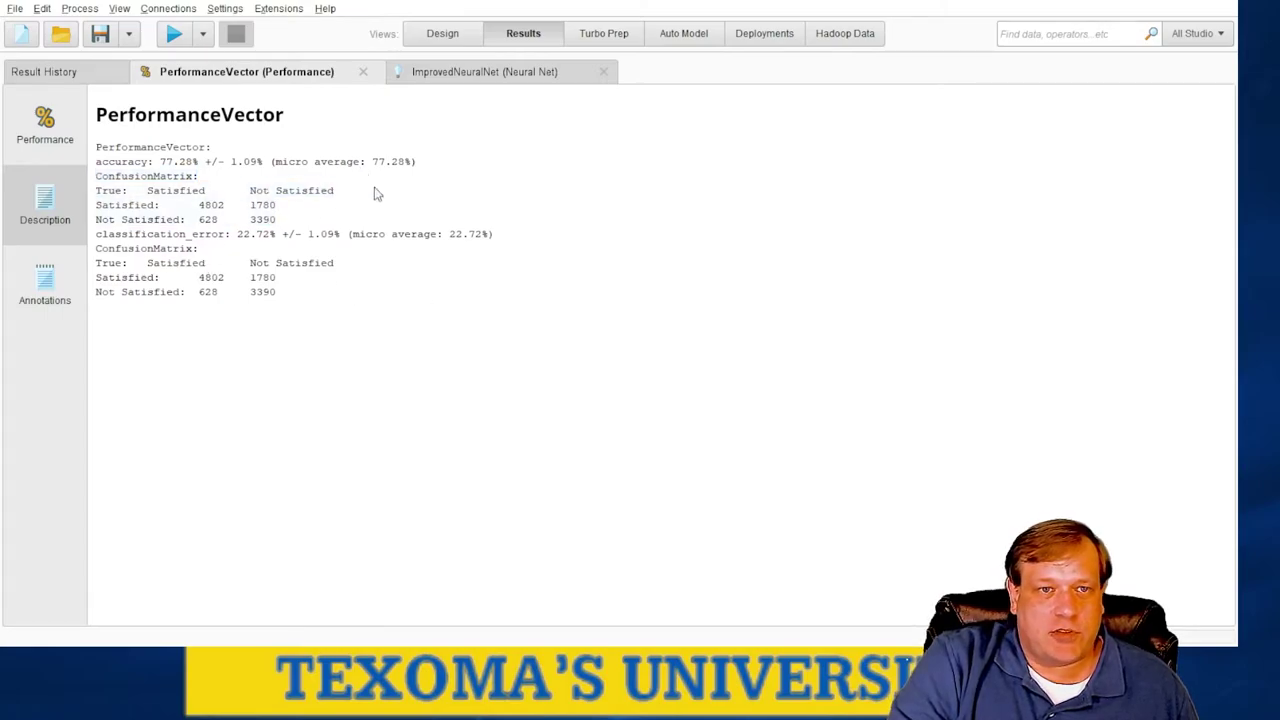
{"action": "left_click_drag", "start_coordinate": [103, 236], "coordinate": [533, 252]}
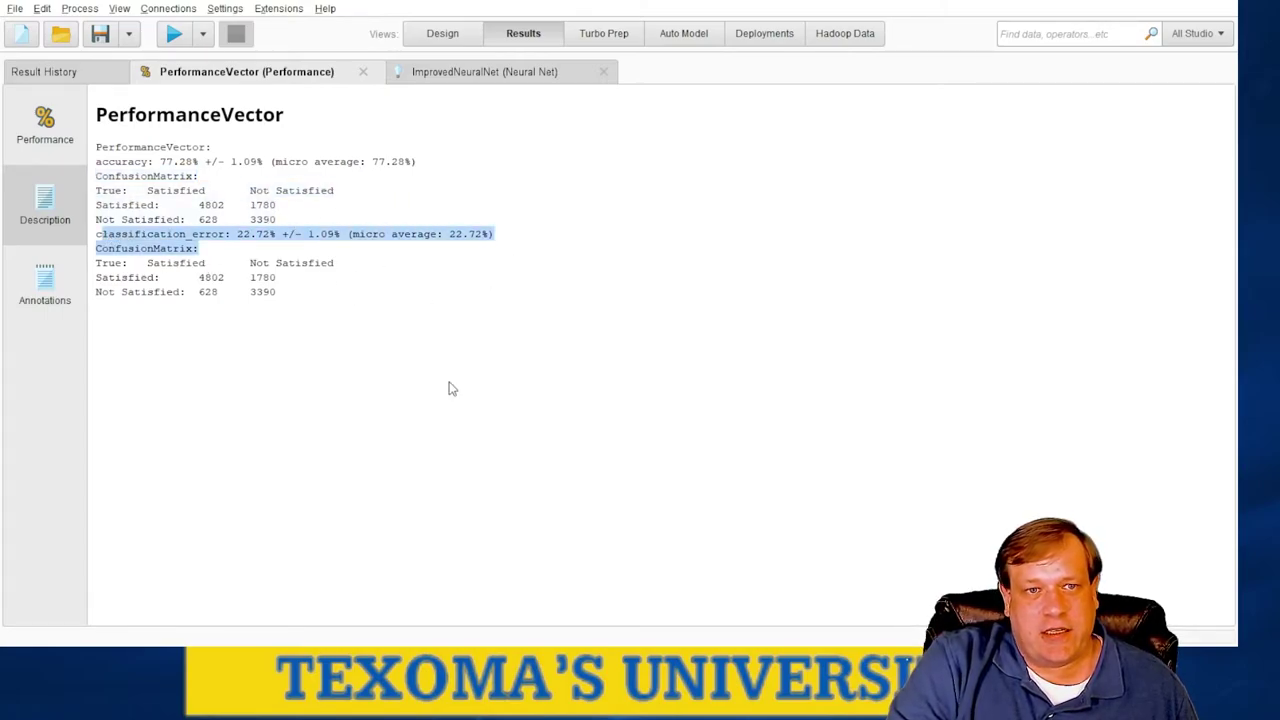
{"action": "left_click", "coordinate": [450, 388]}
- Return to the PerformanceVector's criterion tables and review accuracy followed by classification error
{"action": "left_click", "coordinate": [45, 125]}
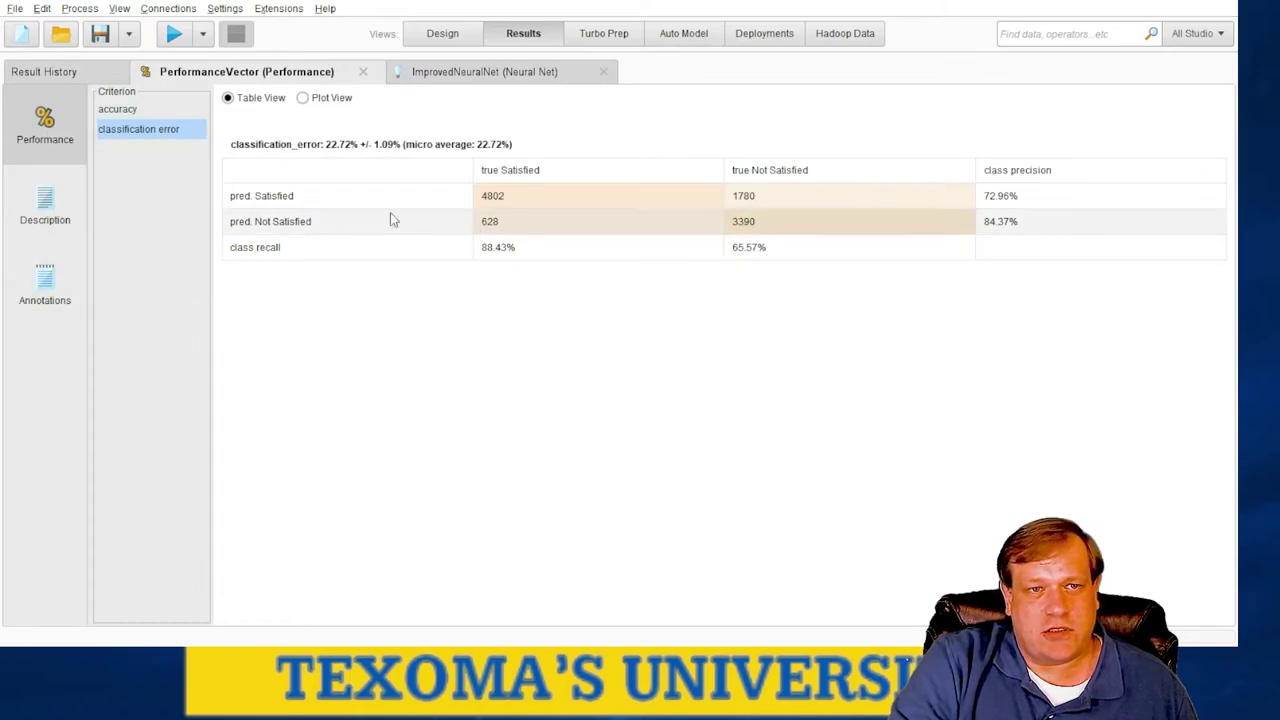
{"action": "left_click", "coordinate": [120, 109]}
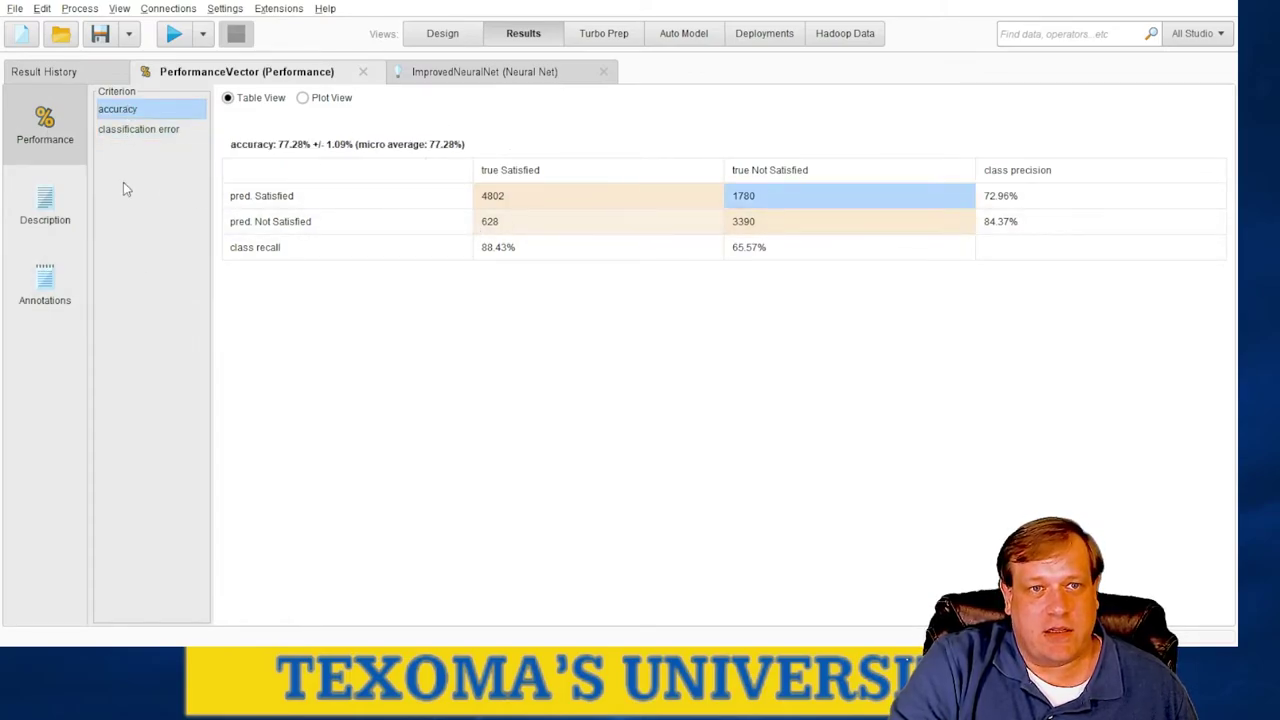
{"action": "left_click", "coordinate": [157, 133]}
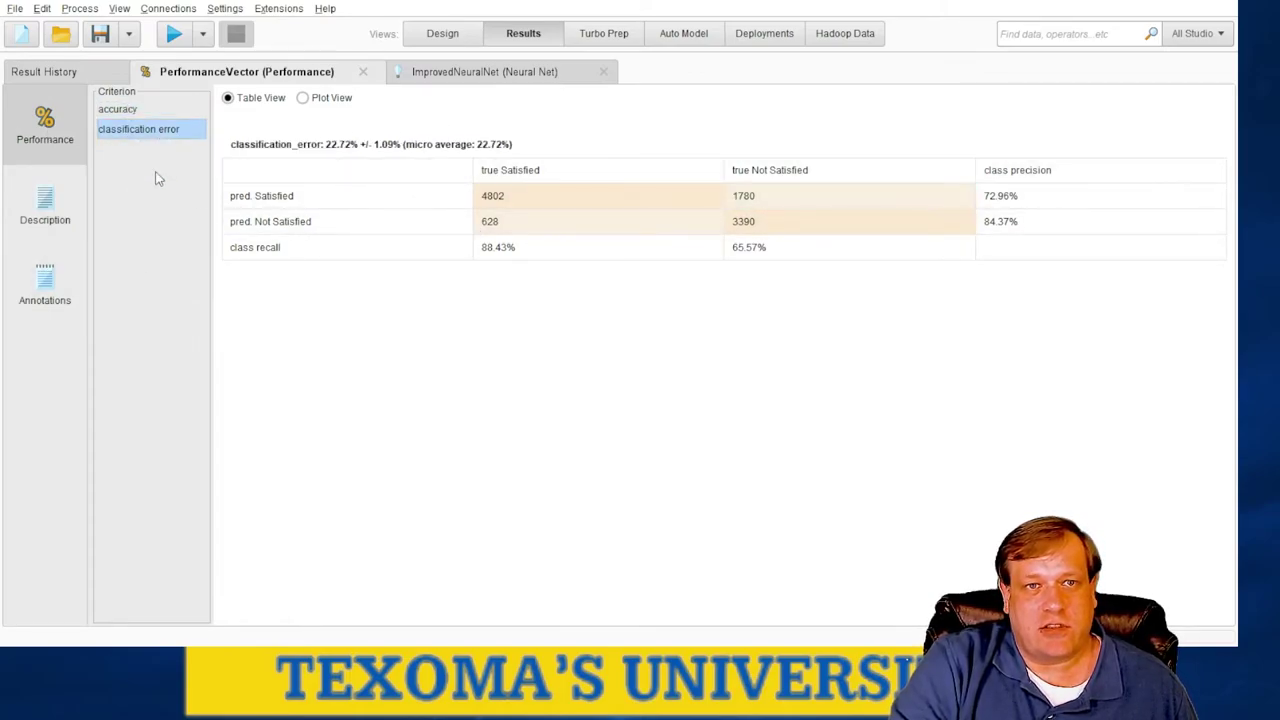
- Open the ImprovedNeuralNet result and examine the hidden layer nodes in the network diagram
{"action": "left_click", "coordinate": [490, 71]}
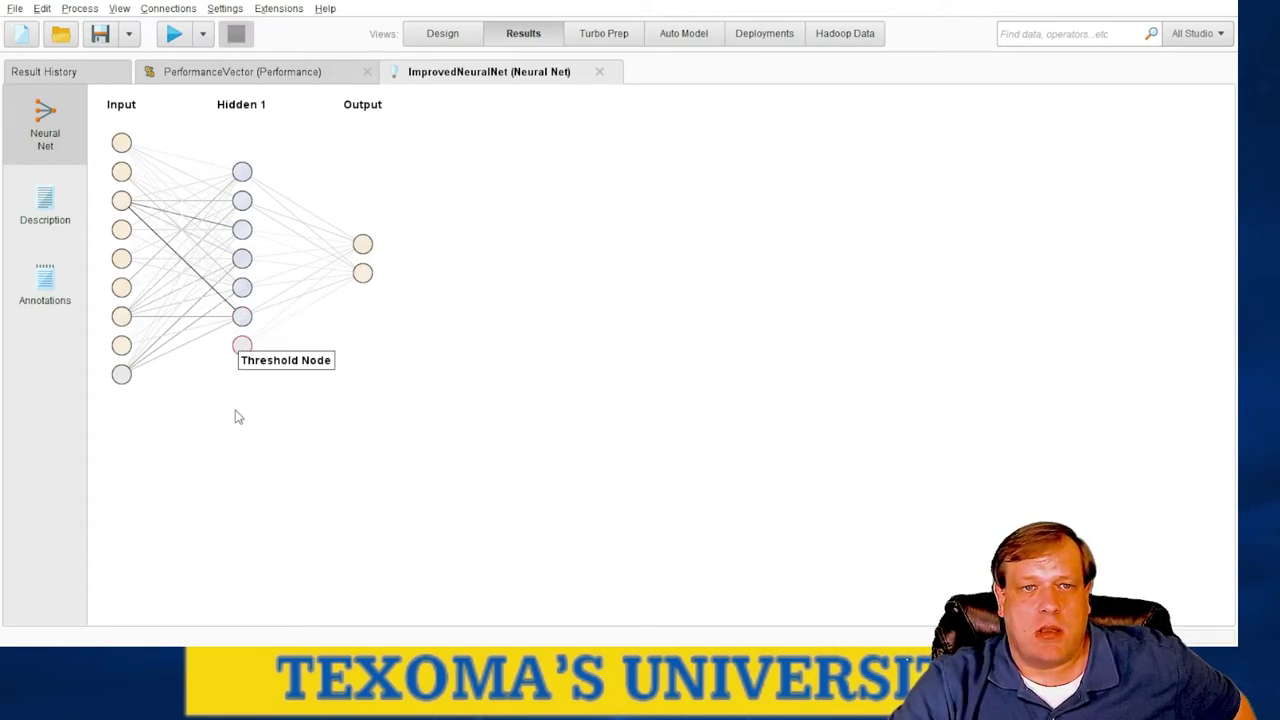
{"action": "mouse_move", "coordinate": [244, 291]}
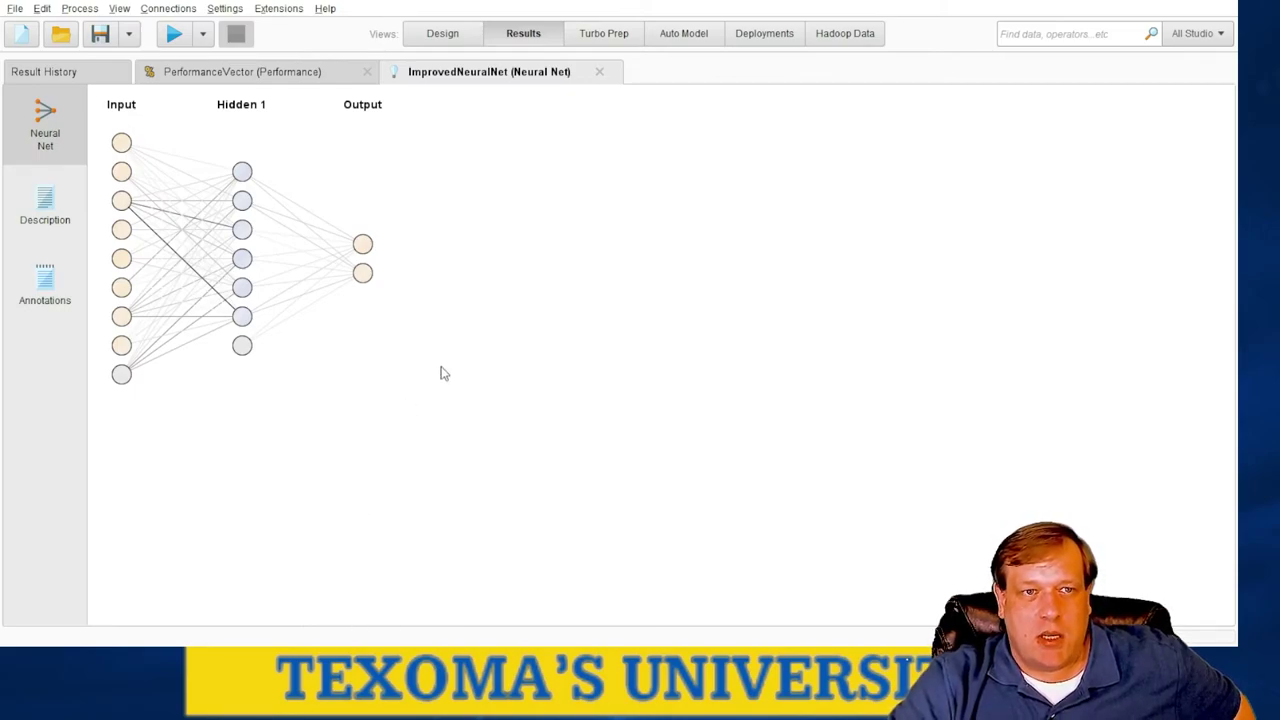
{"action": "mouse_move", "coordinate": [241, 178]}
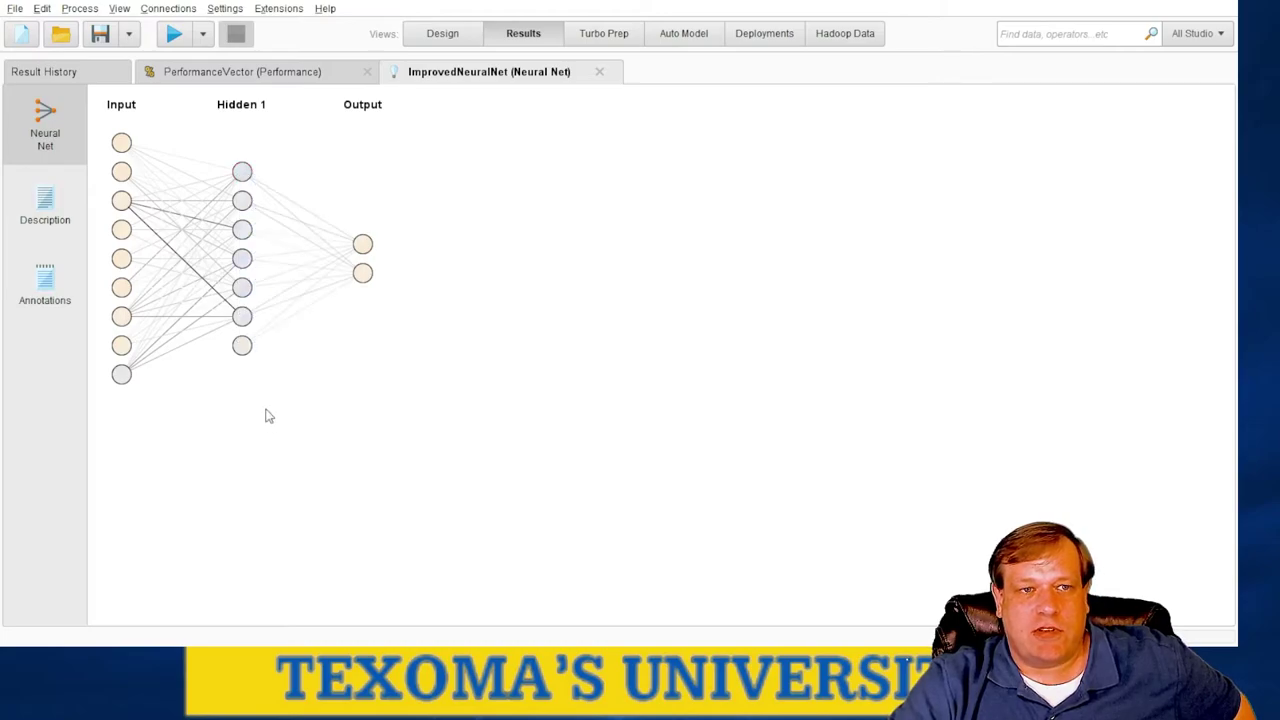
- Open the ImprovedNeuralNet text description and examine the attribute weights and bias of Node 1 in the Hidden 1 layer
{"action": "left_click", "coordinate": [26, 216]}
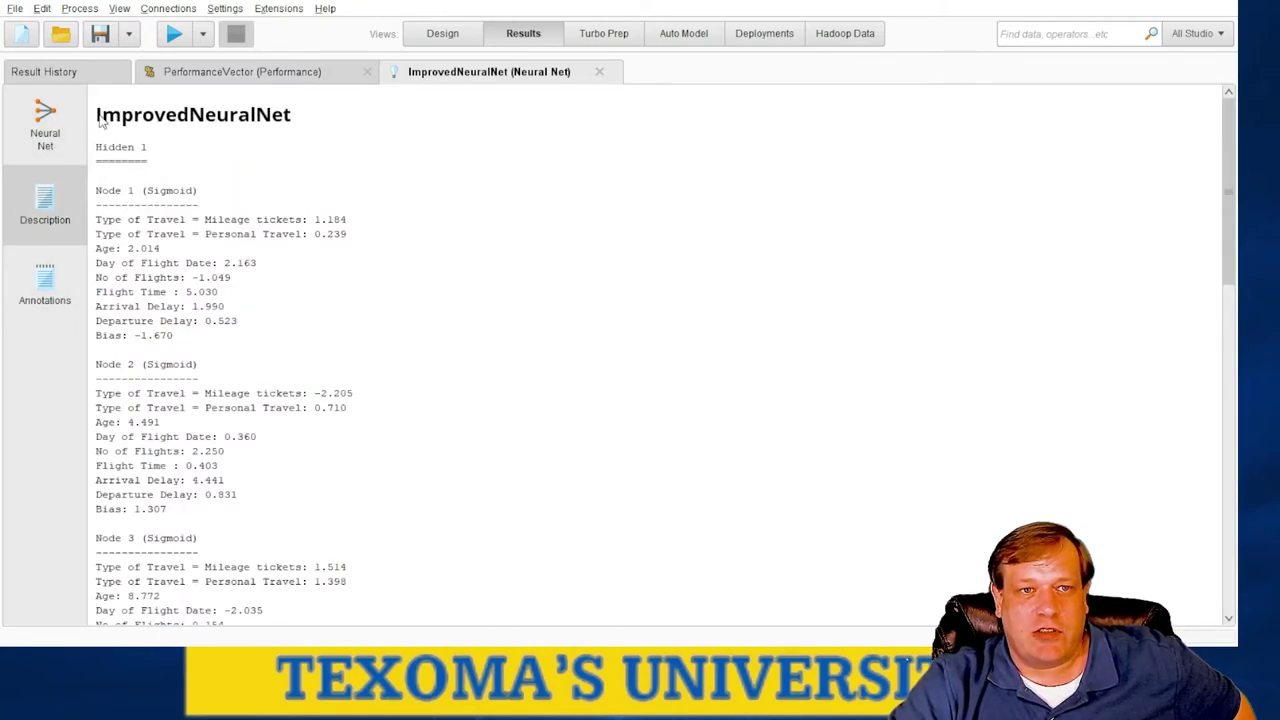
{"action": "left_click_drag", "start_coordinate": [96, 114], "coordinate": [302, 615]}
{"action": "left_click", "coordinate": [409, 400]}
{"action": "scroll", "coordinate": [409, 400], "scroll_direction": "up", "scroll_amount": 5}
{"action": "scroll", "coordinate": [409, 400], "scroll_direction": "up", "scroll_amount": 1}
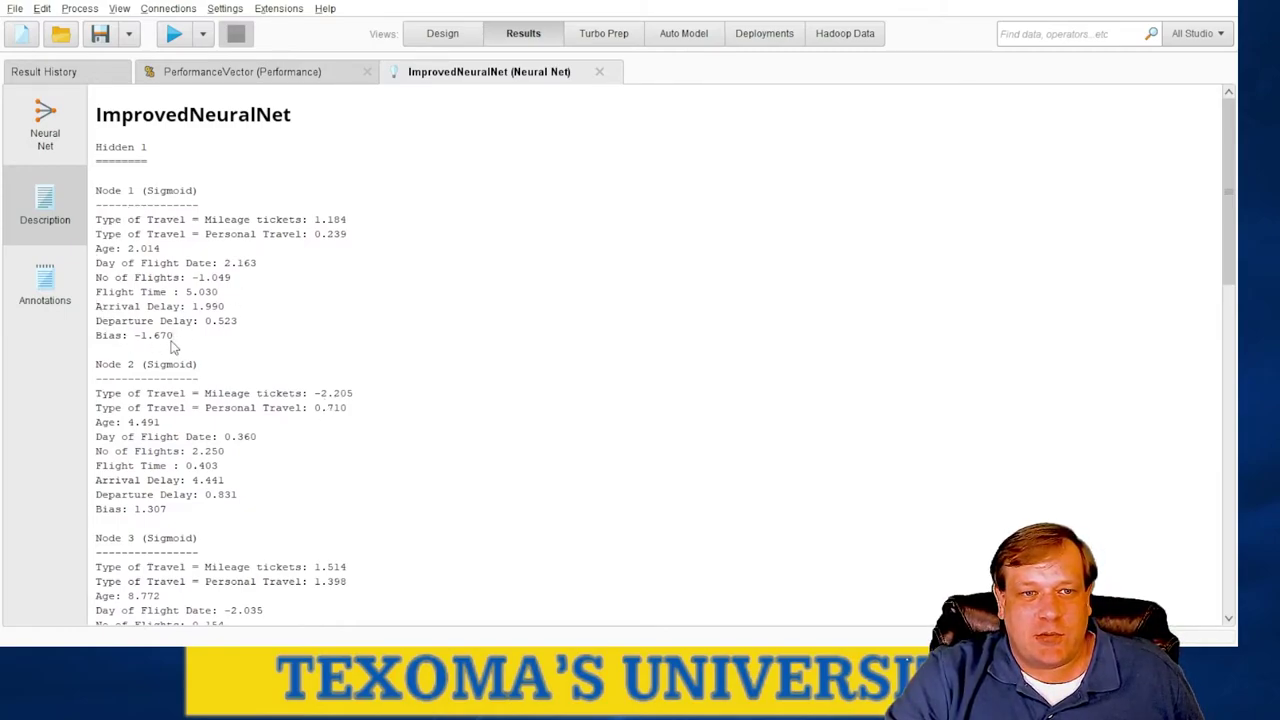
{"action": "left_click_drag", "start_coordinate": [174, 340], "coordinate": [88, 186]}
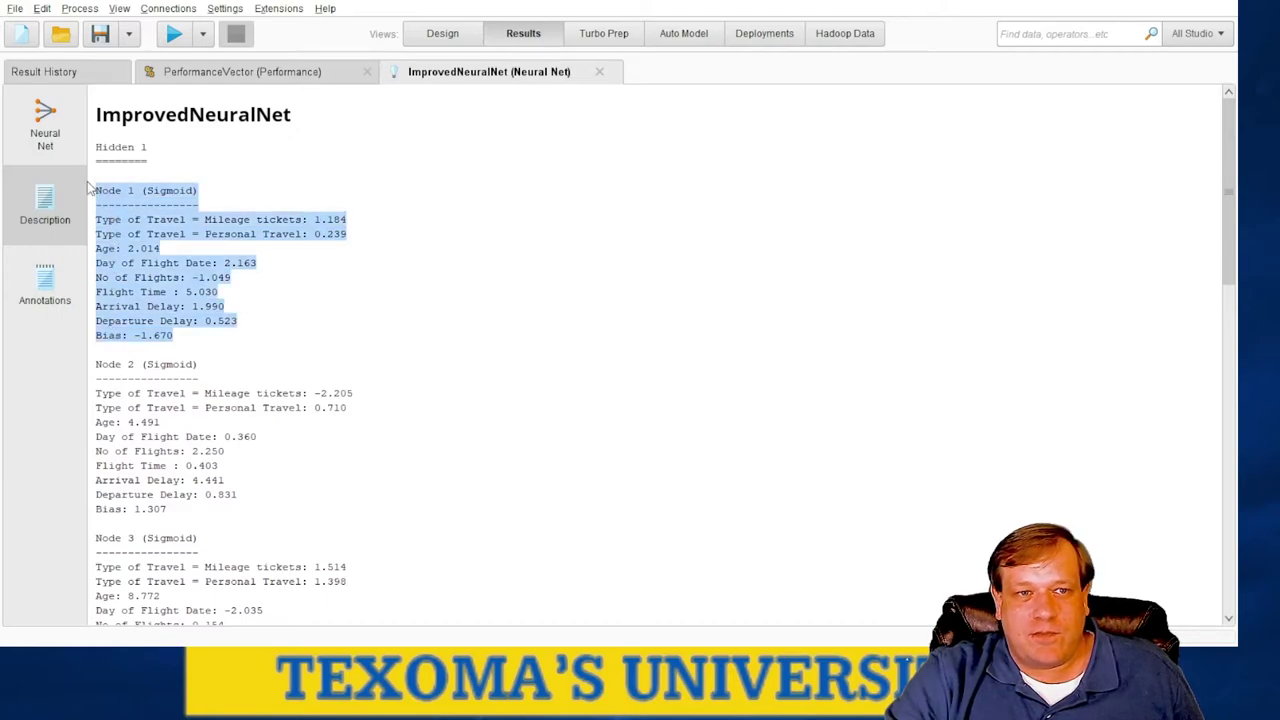
{"action": "left_click", "coordinate": [348, 232]}
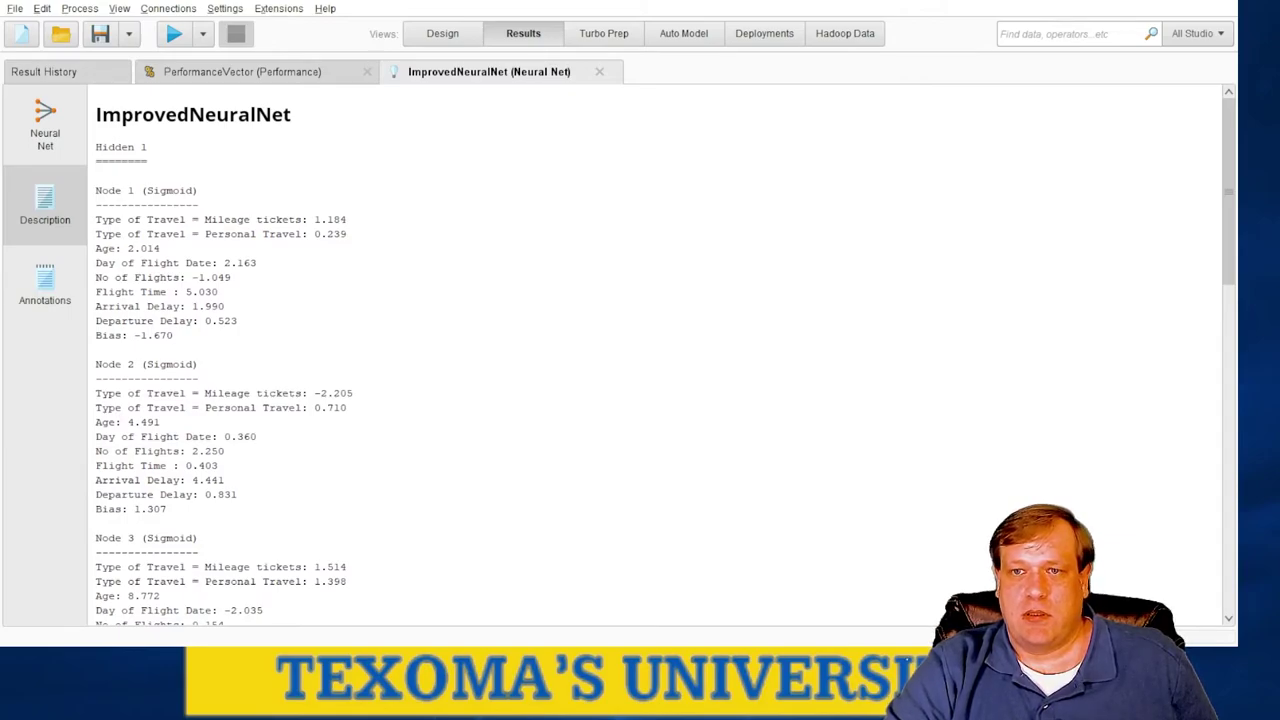
- Switch to the Claritas ZIP Code Look-up page in the browser and look up the consumer segments for ZIP code 75401
{"action": "key", "text": "alt+Tab"}
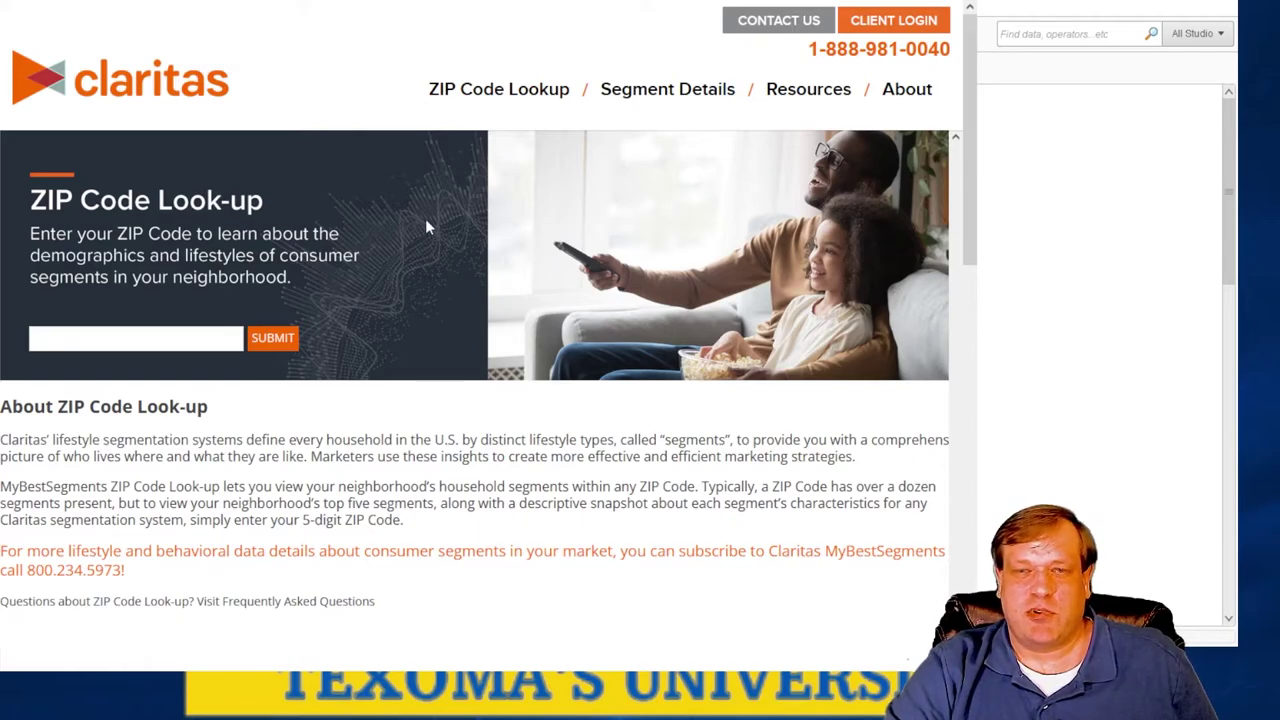
{"action": "left_click", "coordinate": [152, 342]}
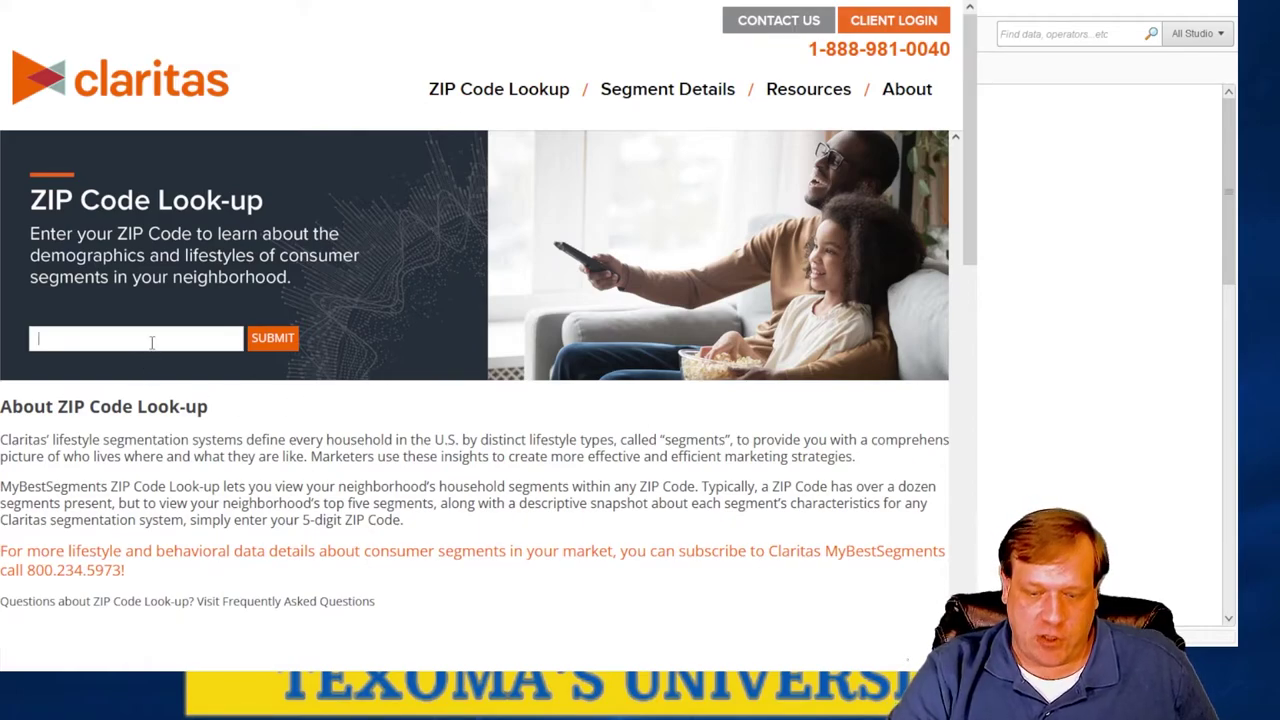
{"action": "type", "text": "7"}
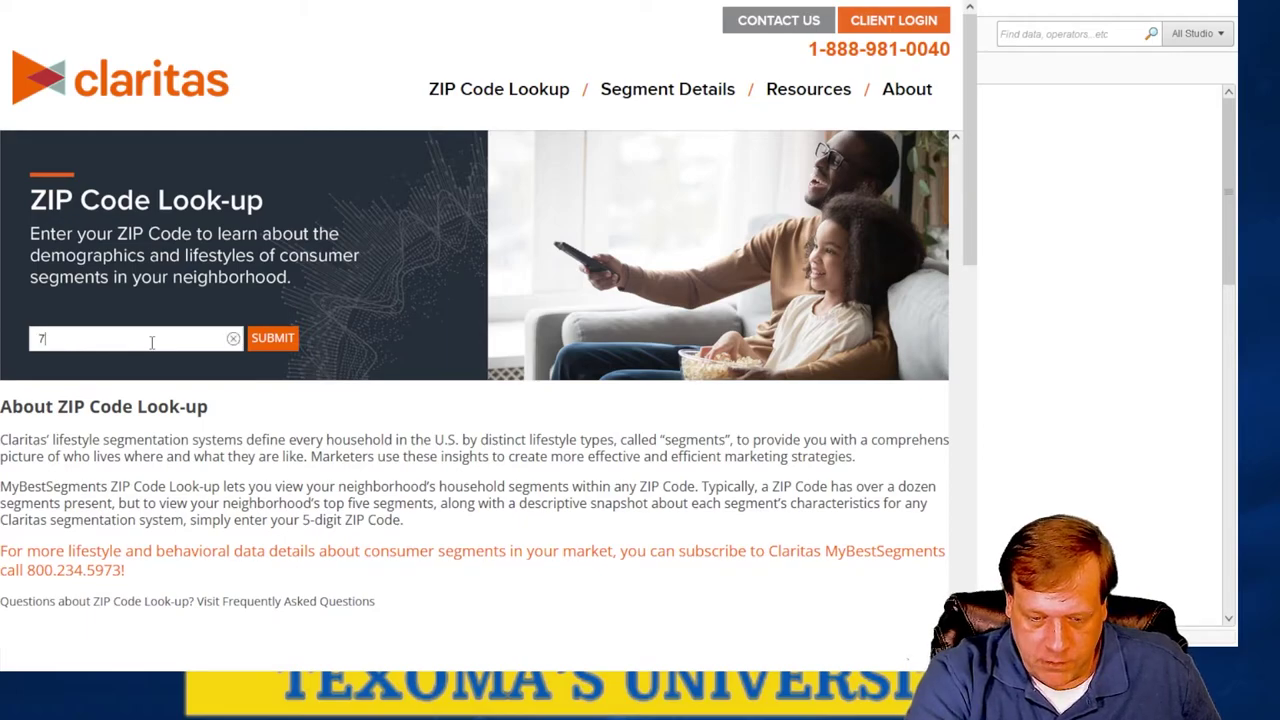
{"action": "type", "text": "5401"}
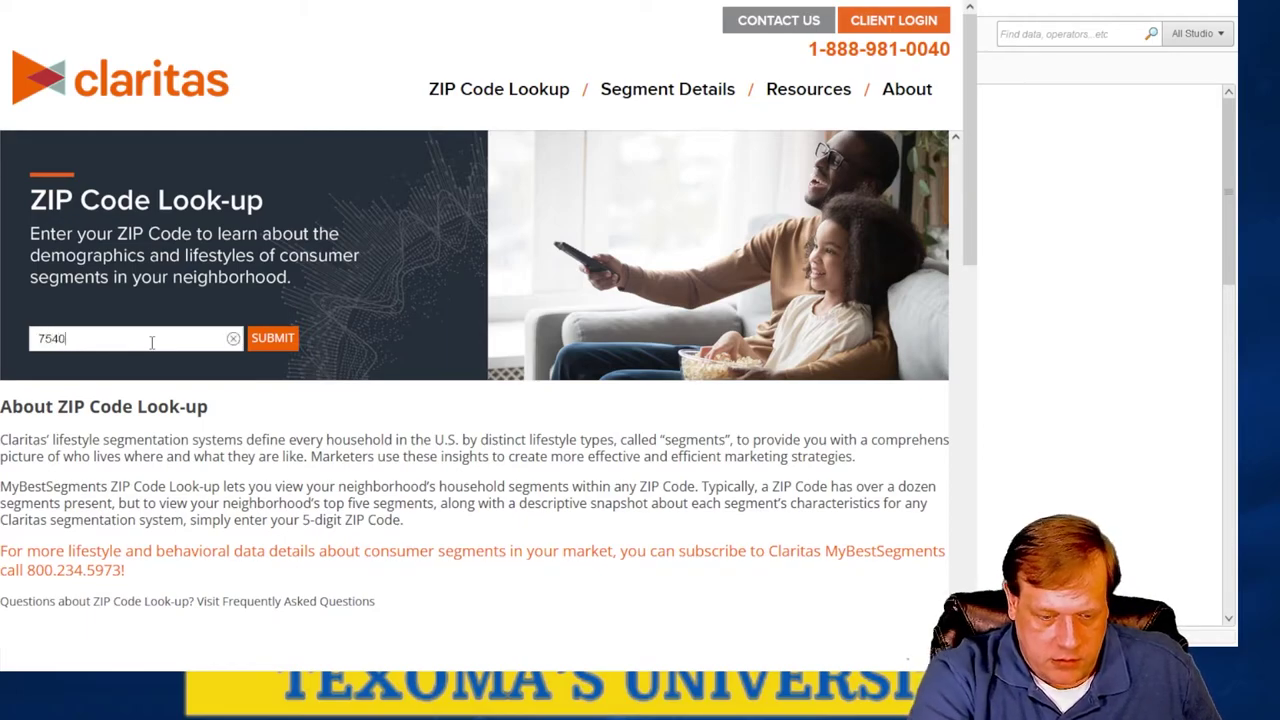
{"action": "left_click", "coordinate": [274, 359]}
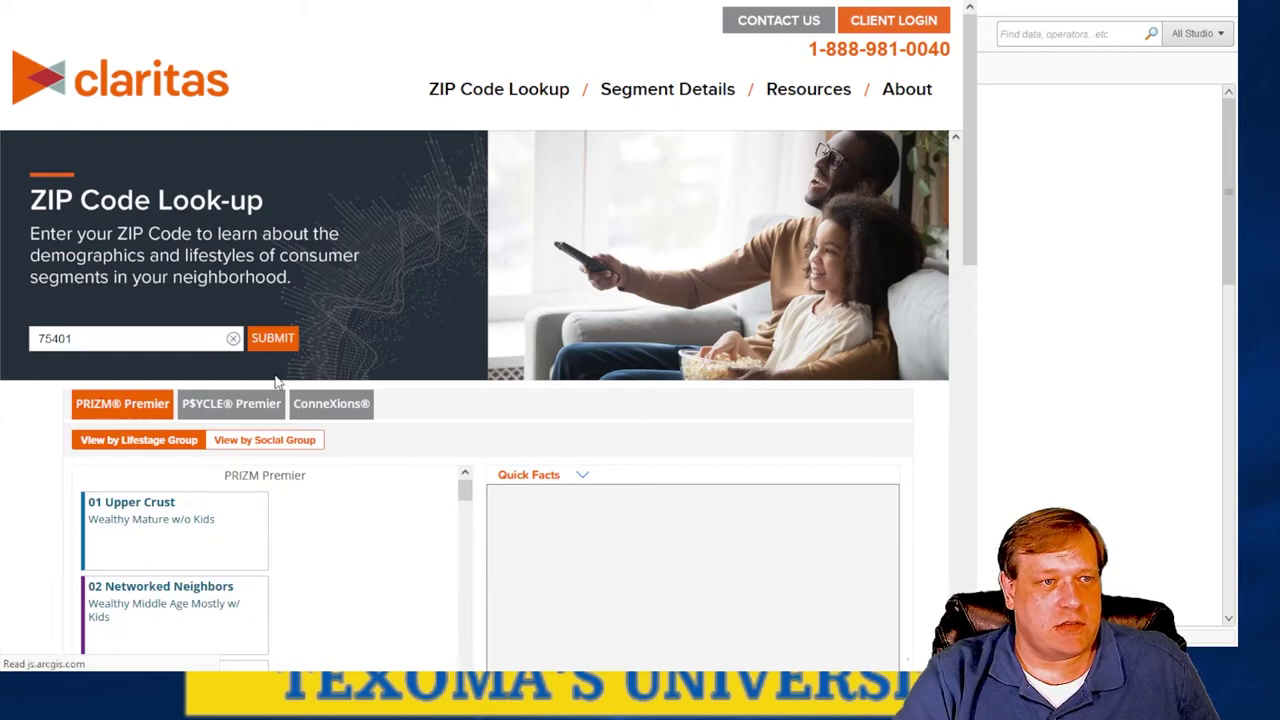
- Examine the PRIZM Premier segments, area map and household income chart for the looked-up ZIP code
{"action": "scroll", "coordinate": [480, 397], "scroll_direction": "down", "scroll_amount": 3}
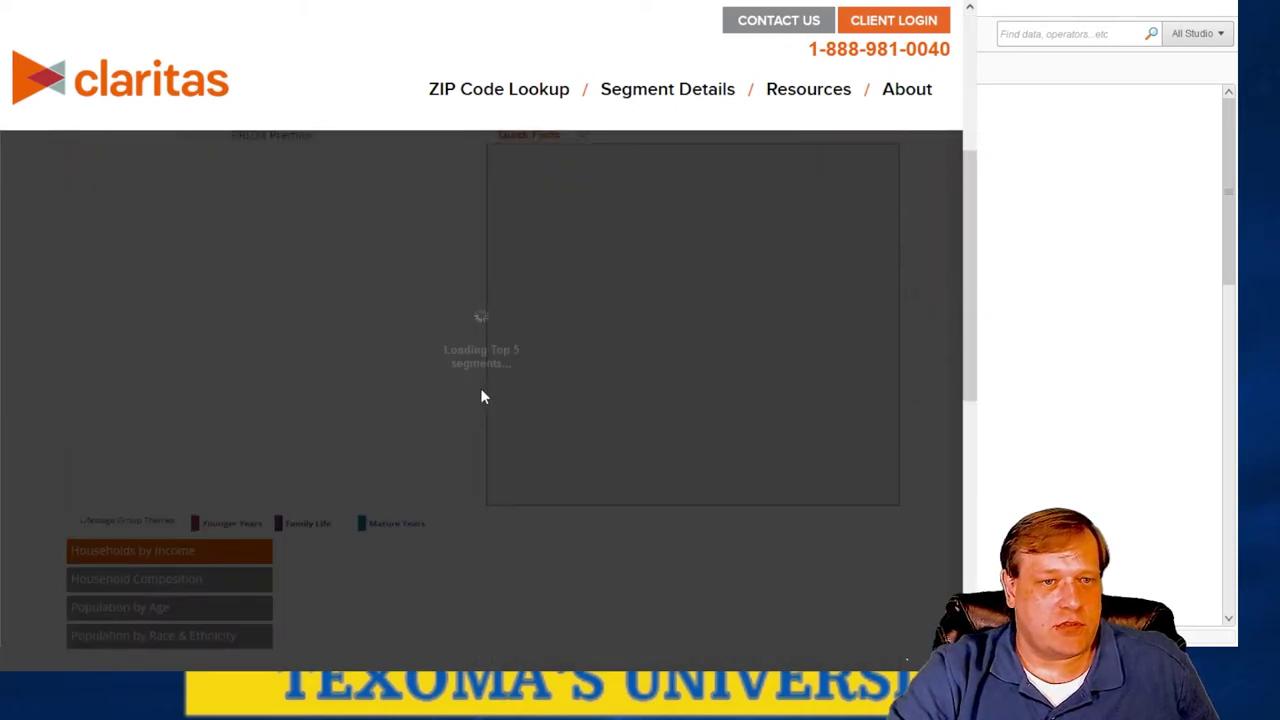
{"action": "scroll", "coordinate": [481, 396], "scroll_direction": "up", "scroll_amount": 2}
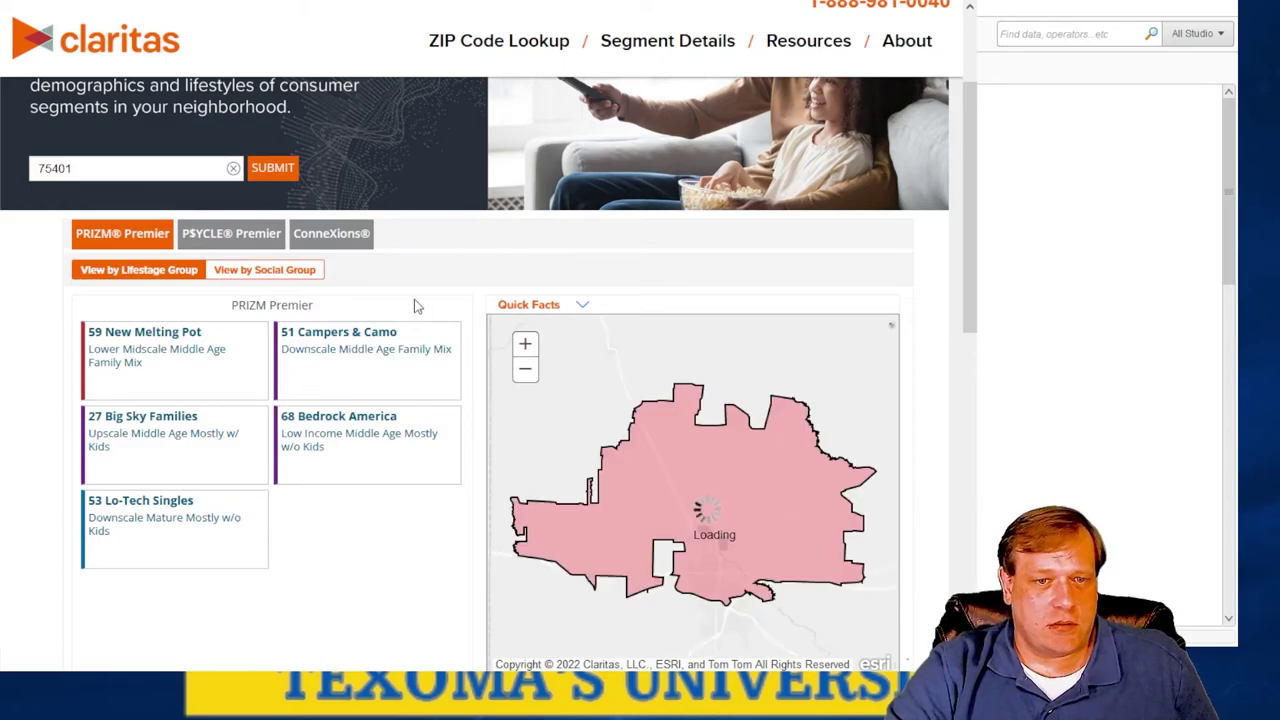
{"action": "scroll", "coordinate": [414, 299], "scroll_direction": "down", "scroll_amount": 1}
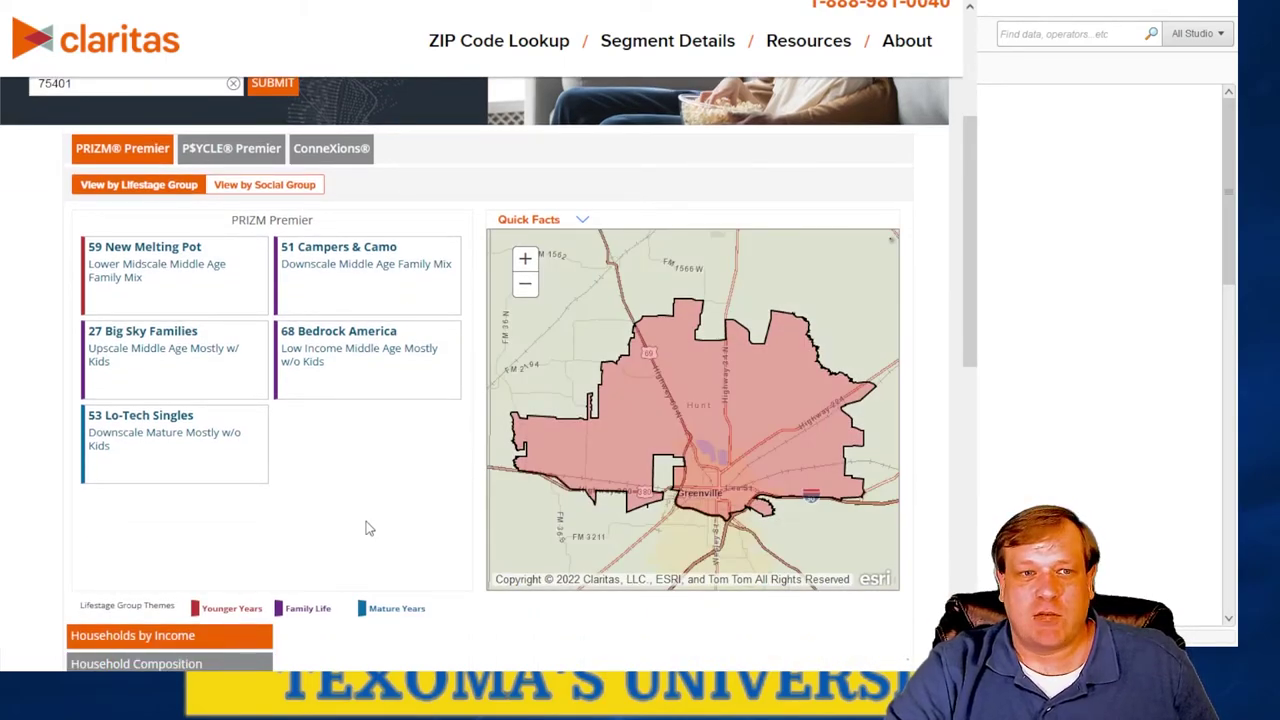
{"action": "scroll", "coordinate": [366, 528], "scroll_direction": "up", "scroll_amount": 3}
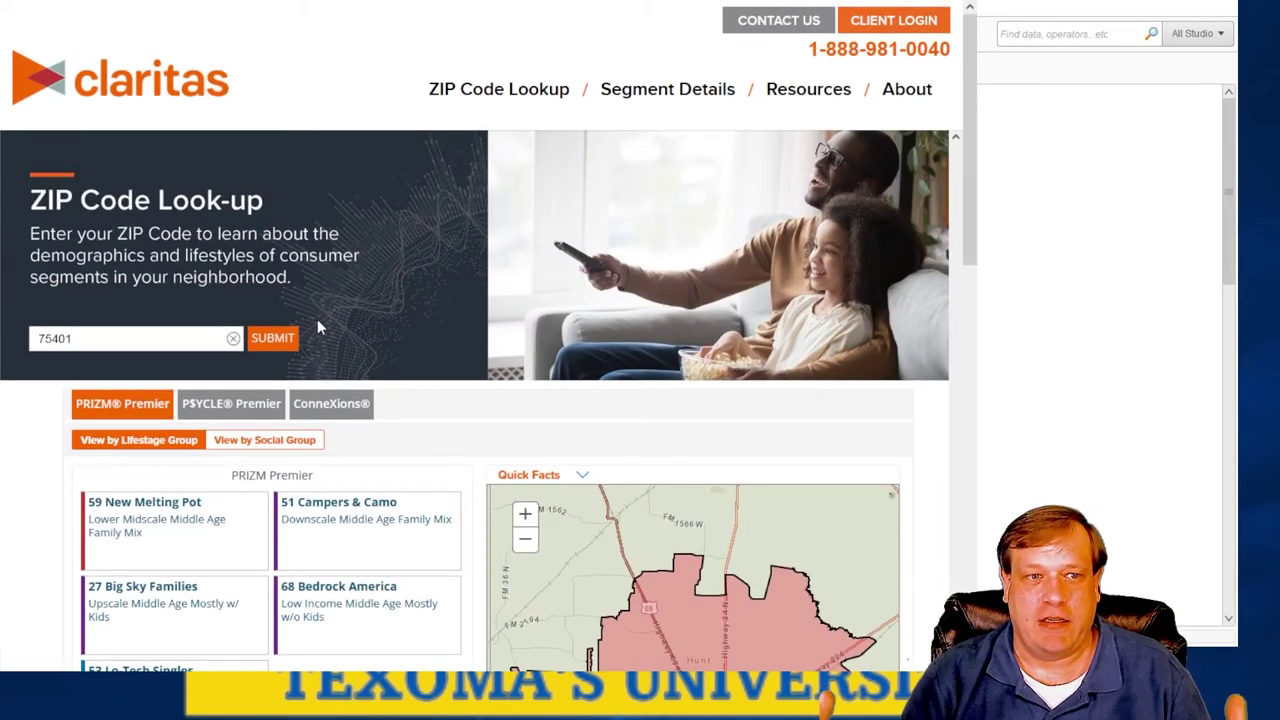
{"action": "scroll", "coordinate": [344, 320], "scroll_direction": "down", "scroll_amount": 5}
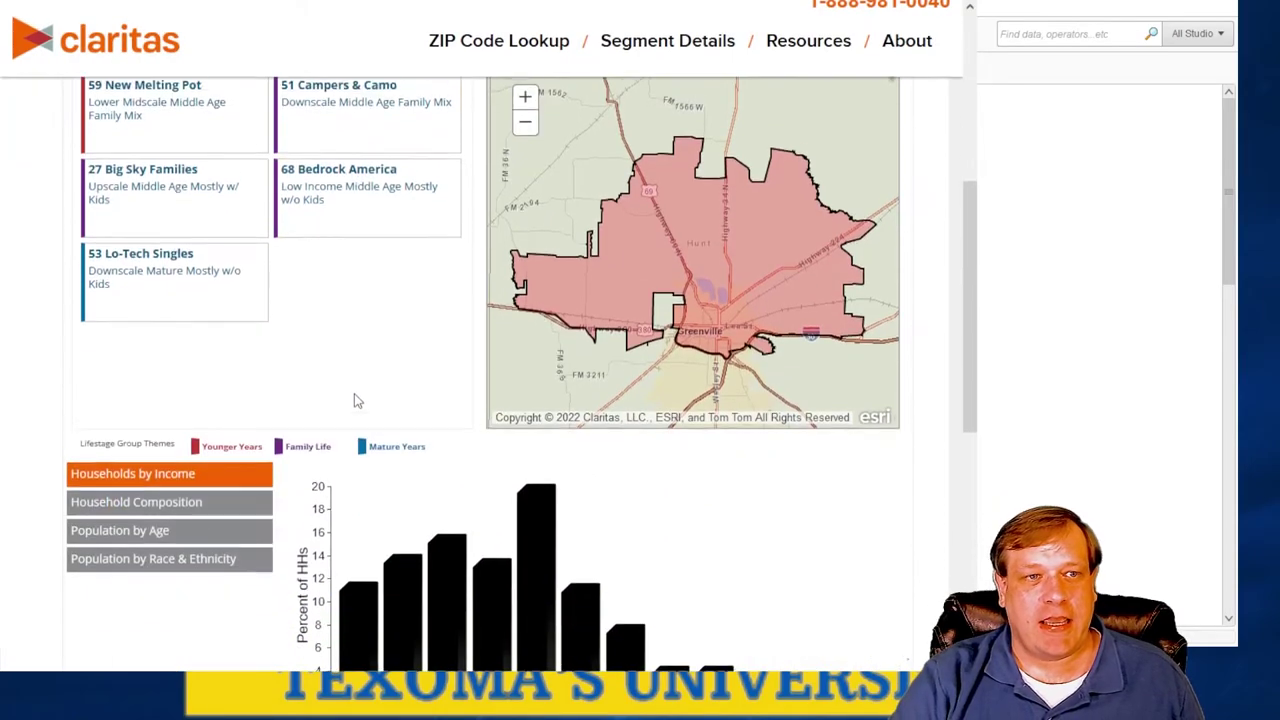
{"action": "scroll", "coordinate": [360, 420], "scroll_direction": "up", "scroll_amount": 2}
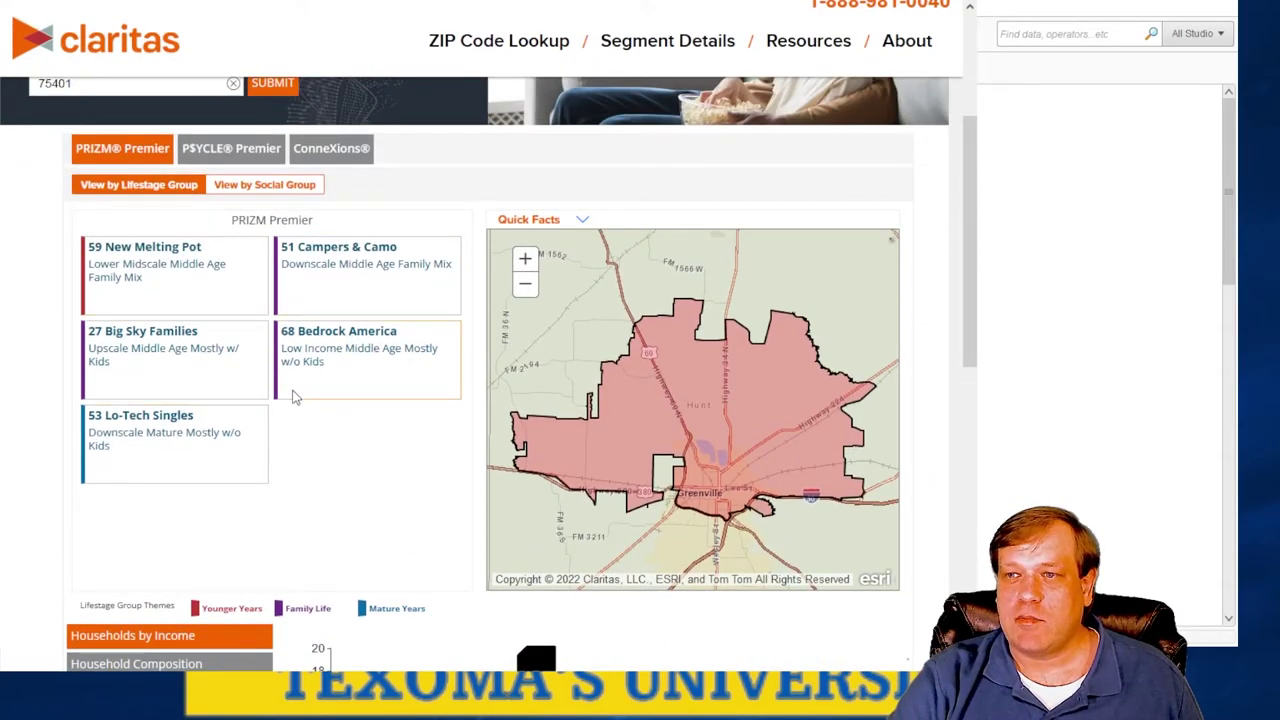
- Open the 59 New Melting Pot segment and examine its 2022 statistics, median household income and demographics traits
{"action": "left_click", "coordinate": [180, 256]}
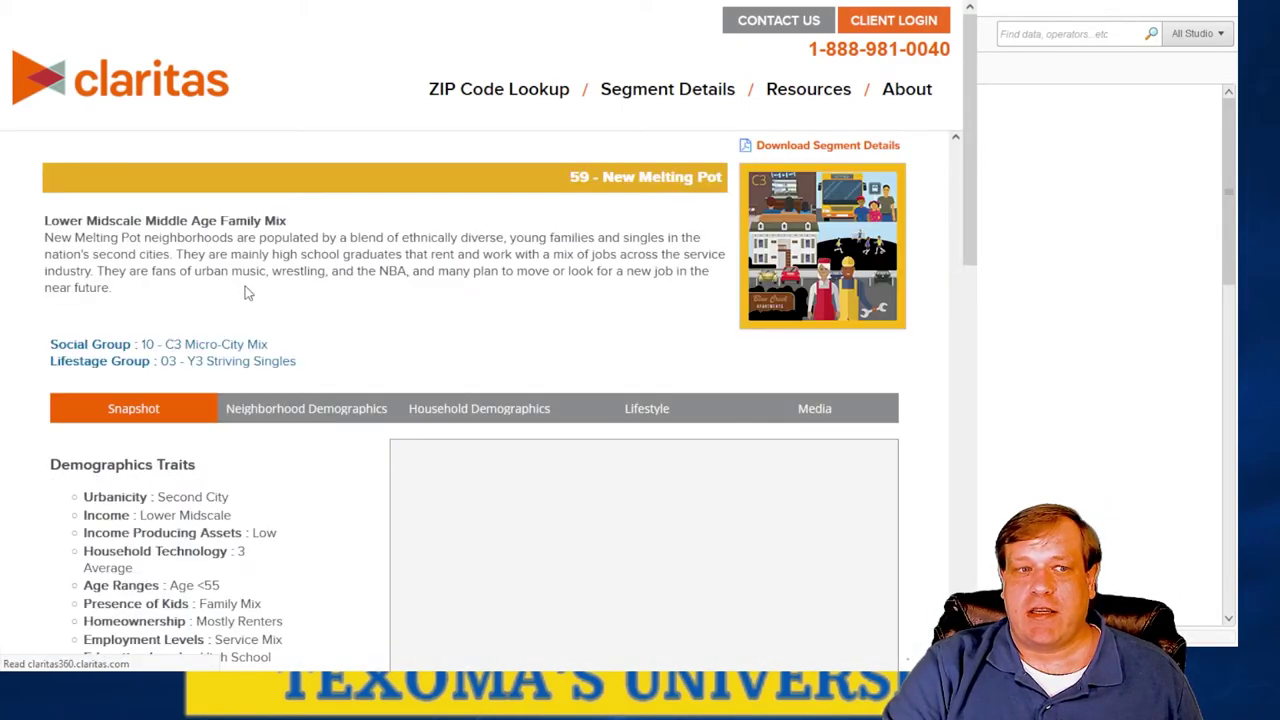
{"action": "scroll", "coordinate": [245, 291], "scroll_direction": "down", "scroll_amount": 2}
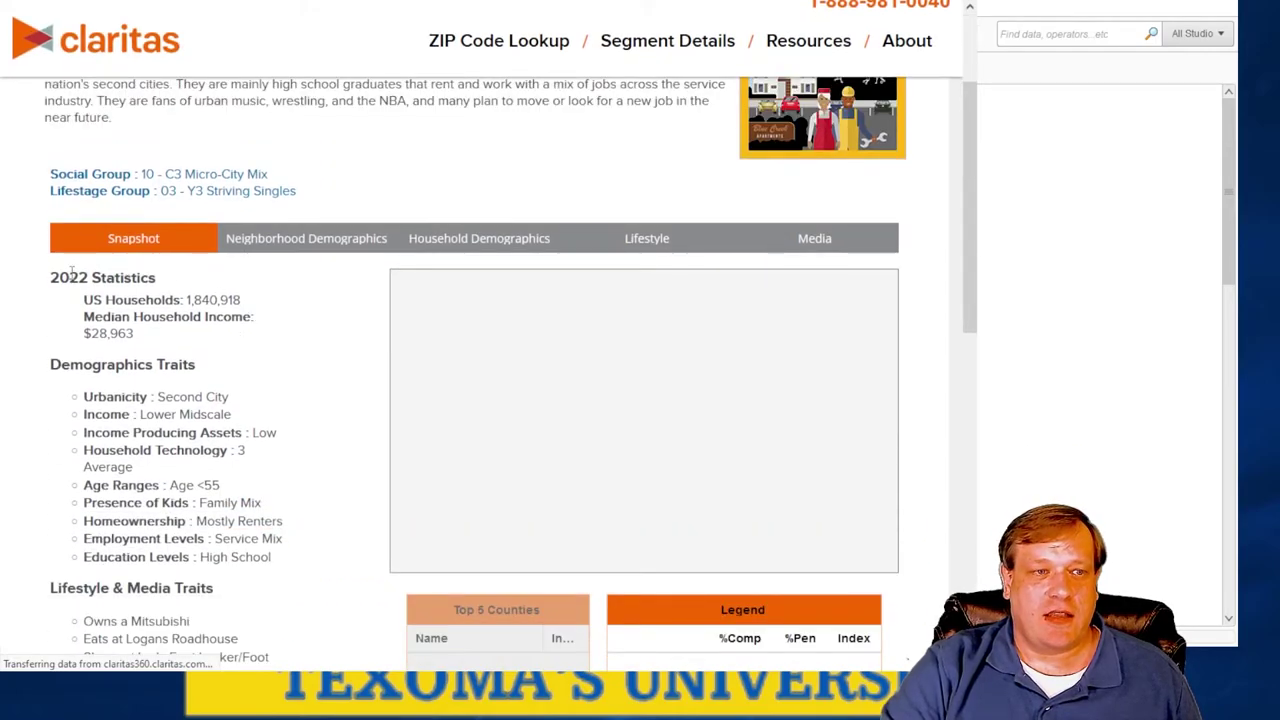
{"action": "scroll", "coordinate": [28, 510], "scroll_direction": "down", "scroll_amount": 2}
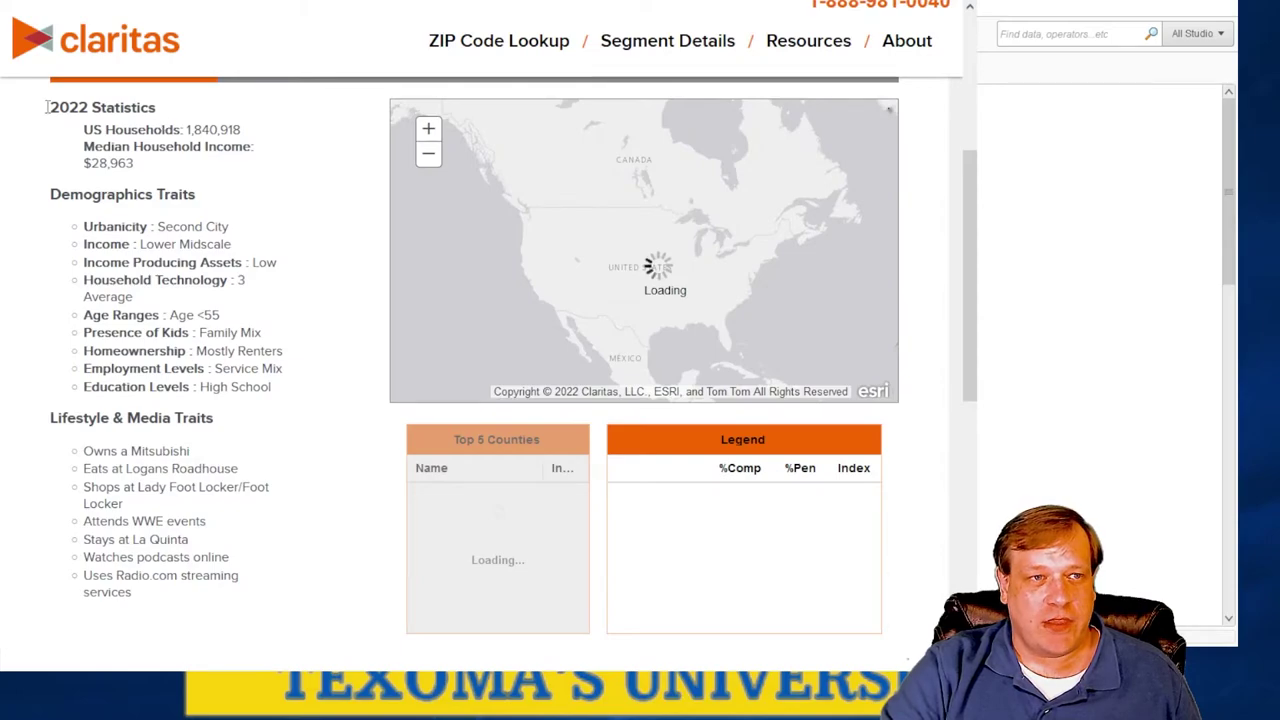
{"action": "left_click_drag", "start_coordinate": [47, 107], "coordinate": [284, 404]}
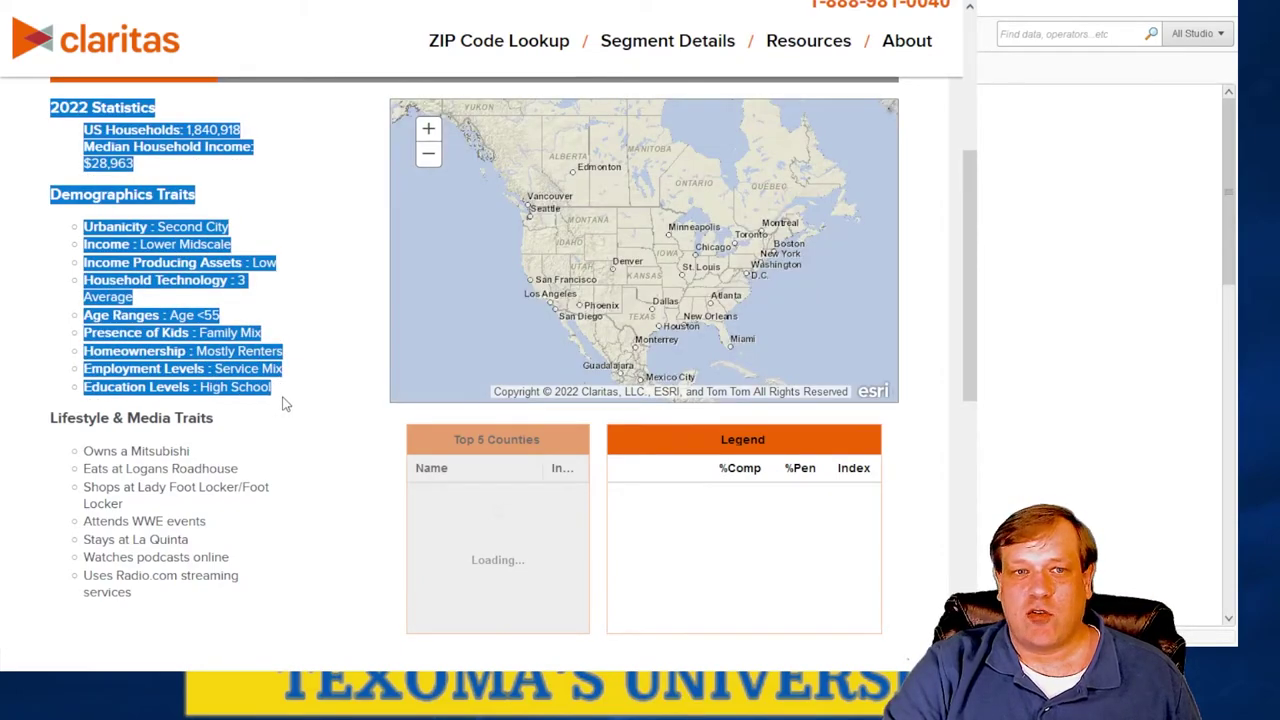
{"action": "left_click", "coordinate": [284, 404]}
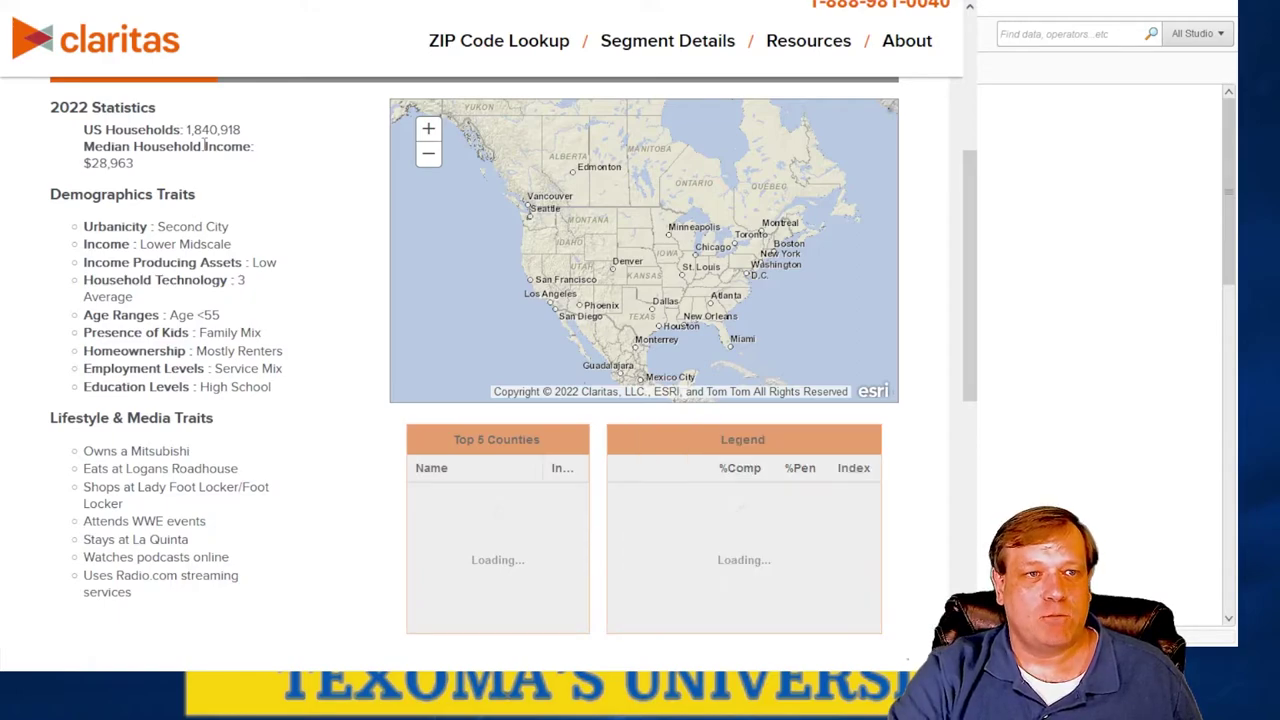
{"action": "left_click_drag", "start_coordinate": [136, 168], "coordinate": [84, 163]}
{"action": "left_click", "coordinate": [100, 180]}
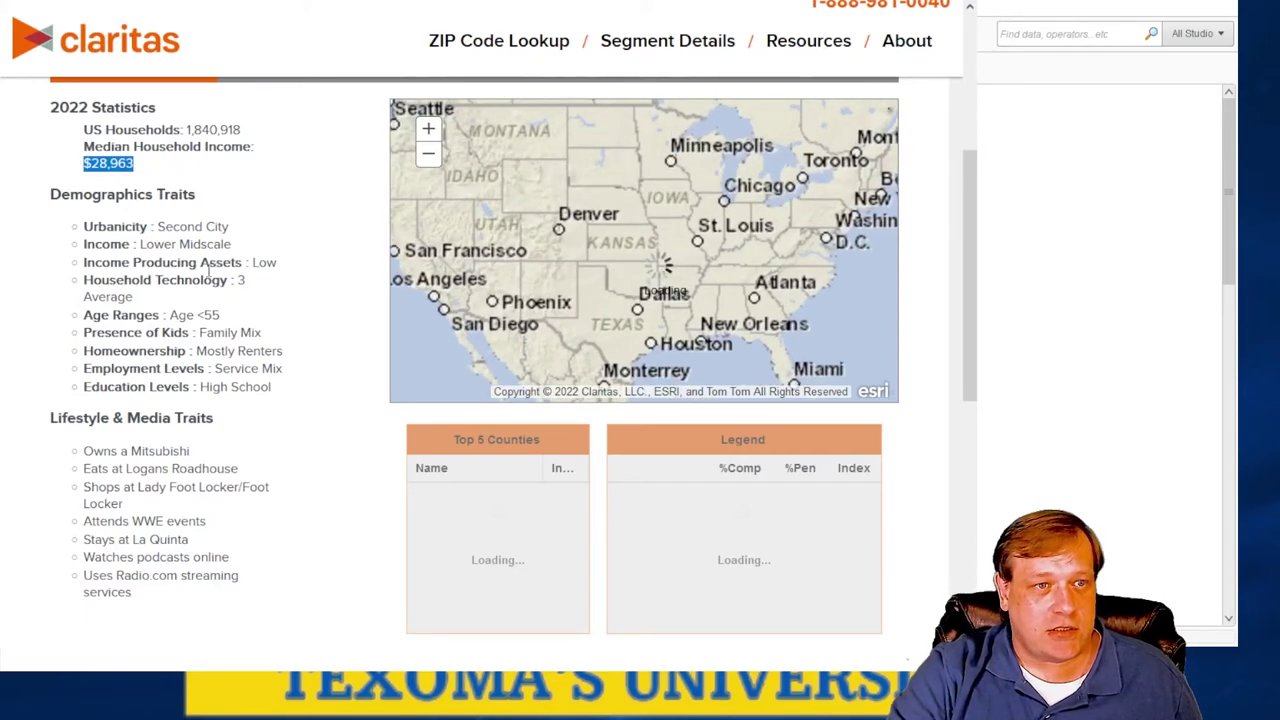
- Examine the remaining demographics traits and the lifestyle and media traits of the New Melting Pot segment
{"action": "left_click", "coordinate": [215, 238]}
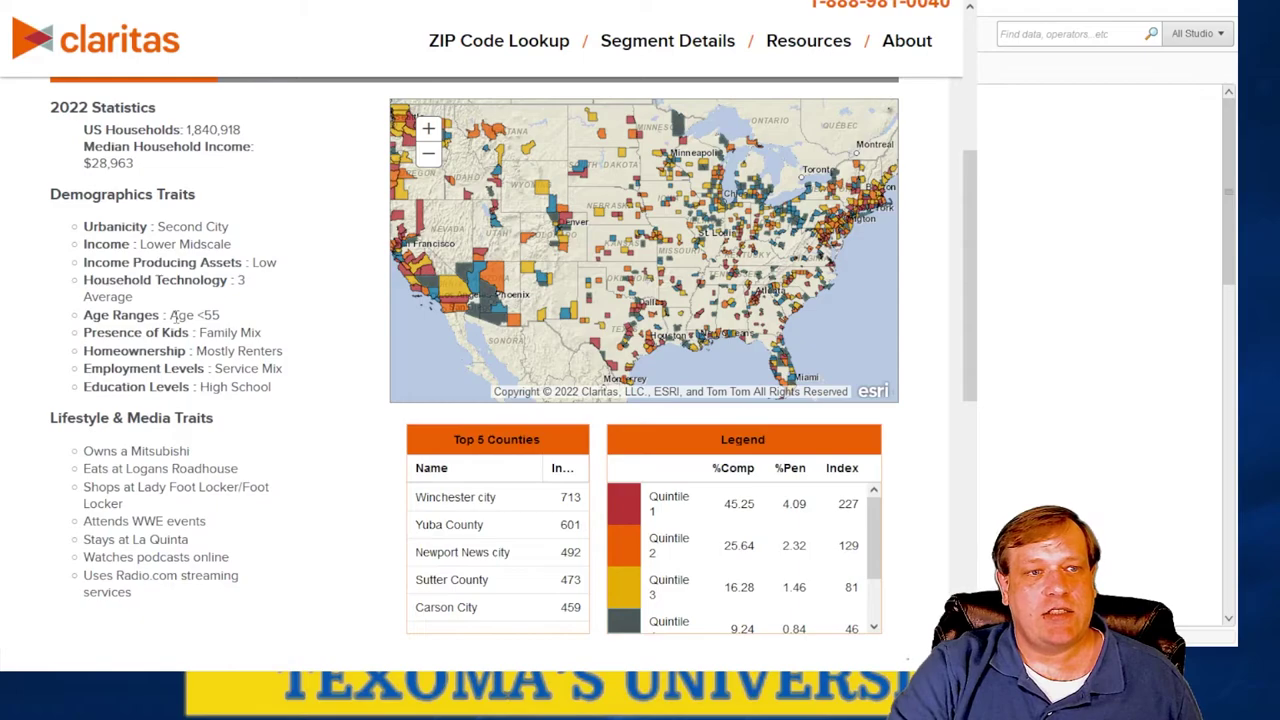
{"action": "left_click_drag", "start_coordinate": [175, 316], "coordinate": [224, 322]}
{"action": "left_click", "coordinate": [226, 322]}
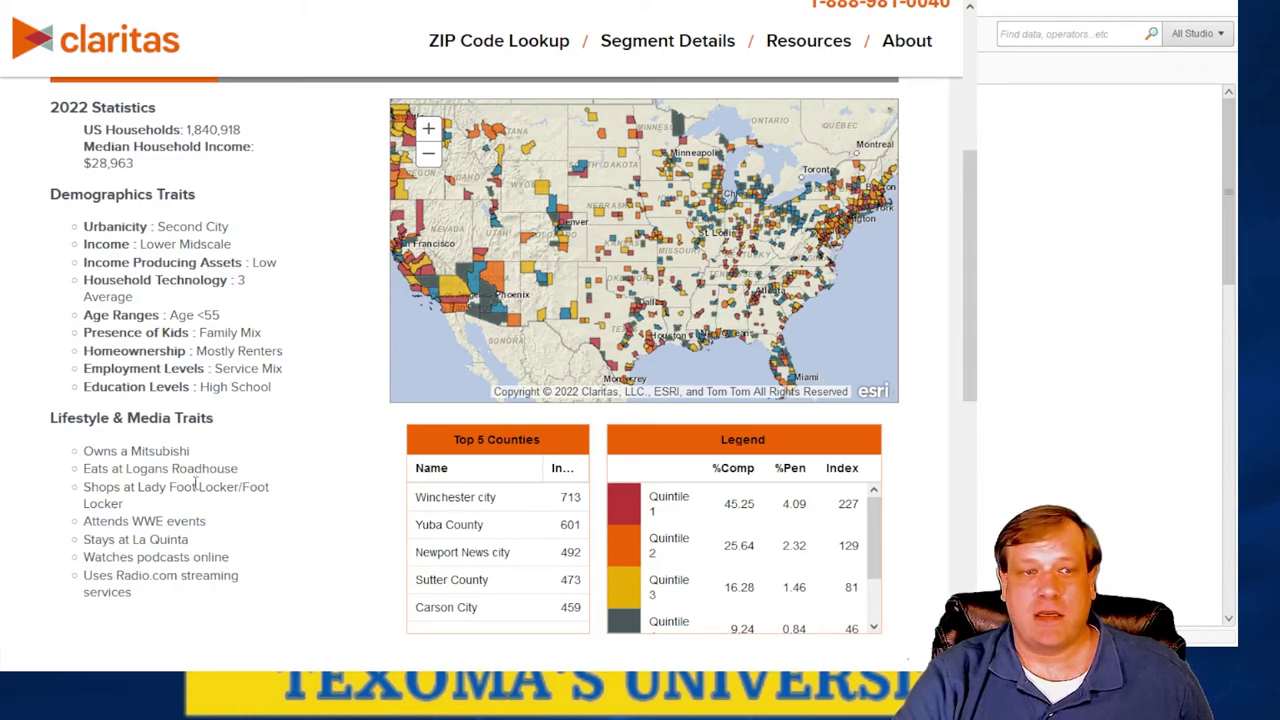
{"action": "left_click_drag", "start_coordinate": [196, 487], "coordinate": [189, 541]}
{"action": "triple_click", "coordinate": [264, 471]}
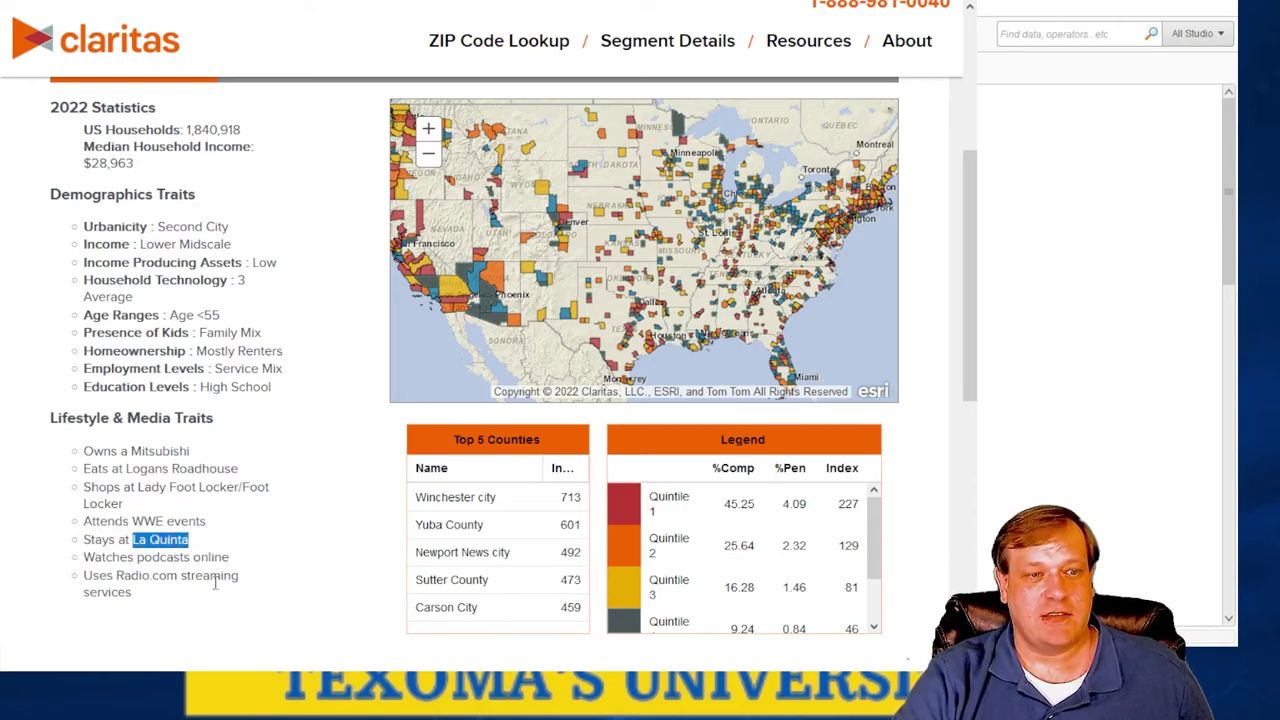
{"action": "left_click", "coordinate": [215, 585]}
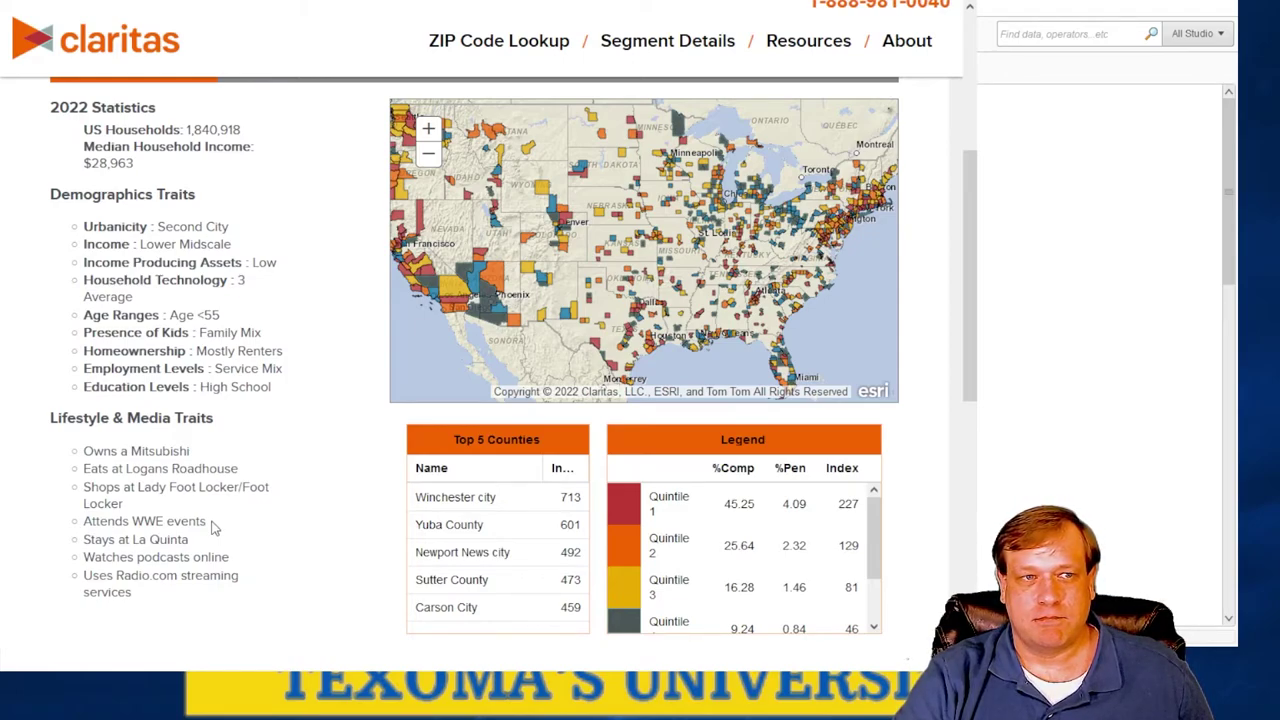
{"action": "scroll", "coordinate": [213, 527], "scroll_direction": "up", "scroll_amount": 5}
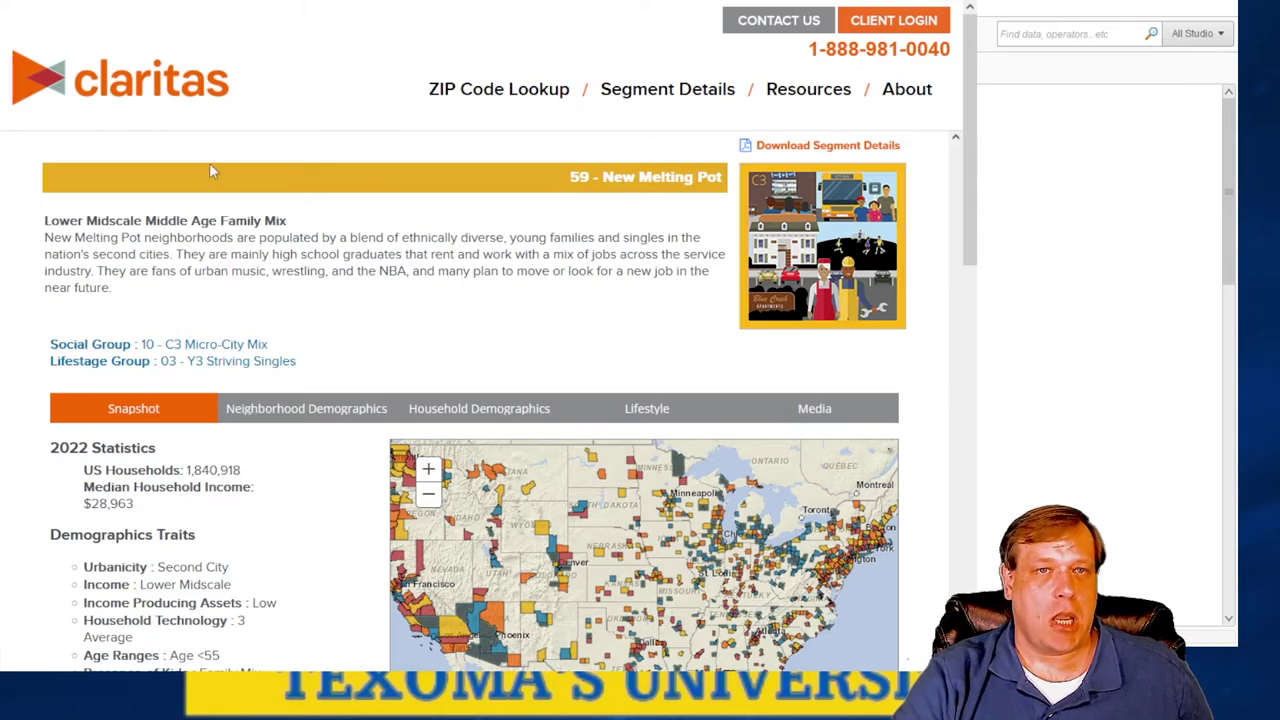
- Return to the ZIP code results, open the 53 Lo-Tech Singles segment and examine its demographics traits, including age, kids, employment and household technology
{"action": "key", "text": "alt+Left"}
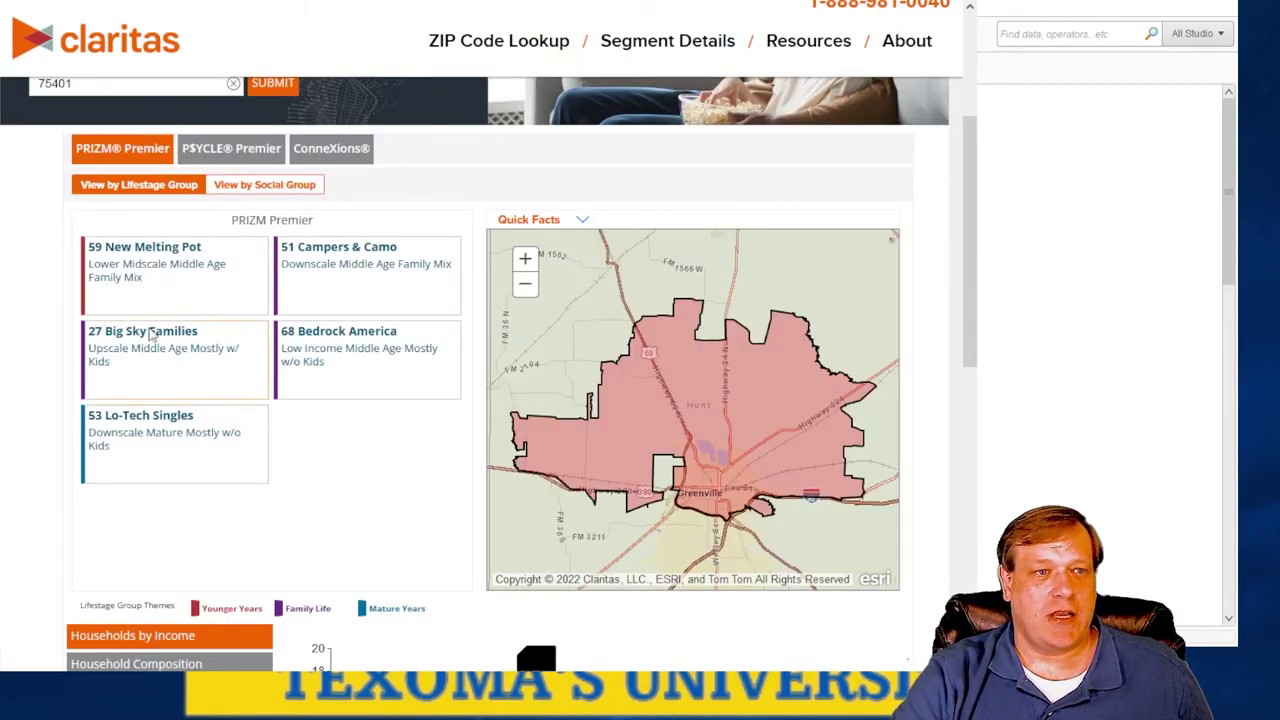
{"action": "left_click", "coordinate": [183, 425]}
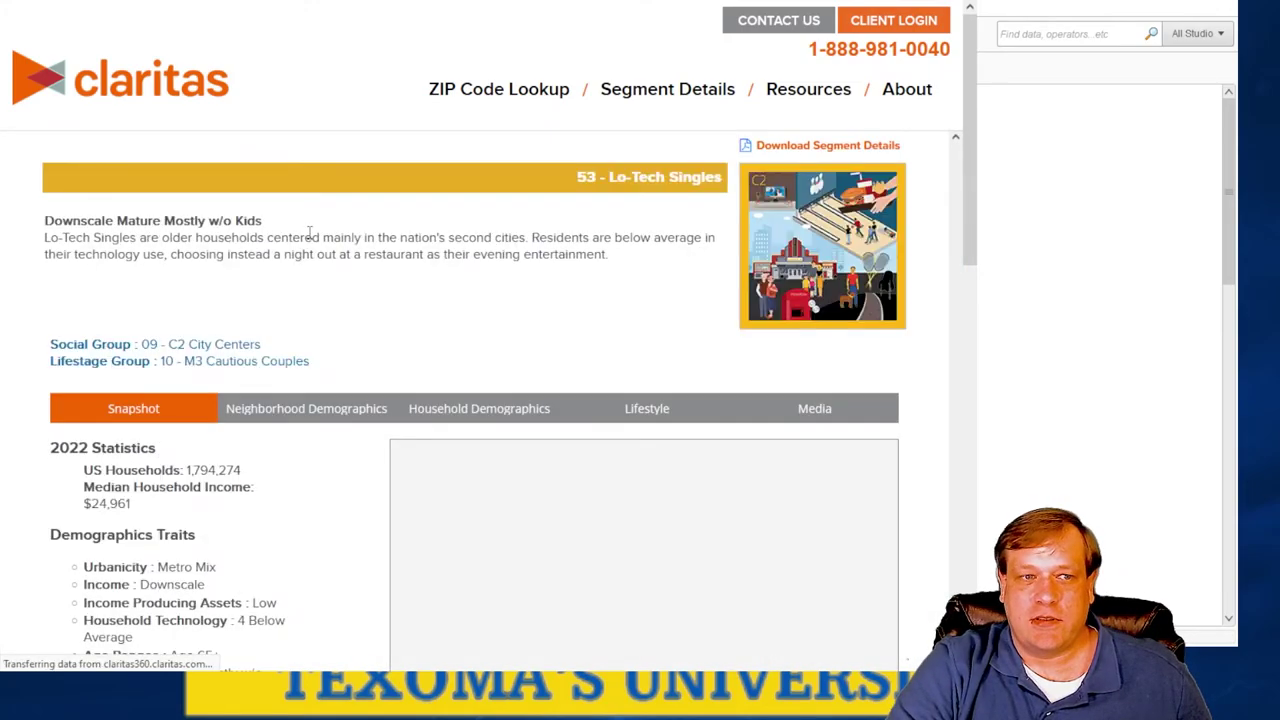
{"action": "scroll", "coordinate": [308, 236], "scroll_direction": "down", "scroll_amount": 3}
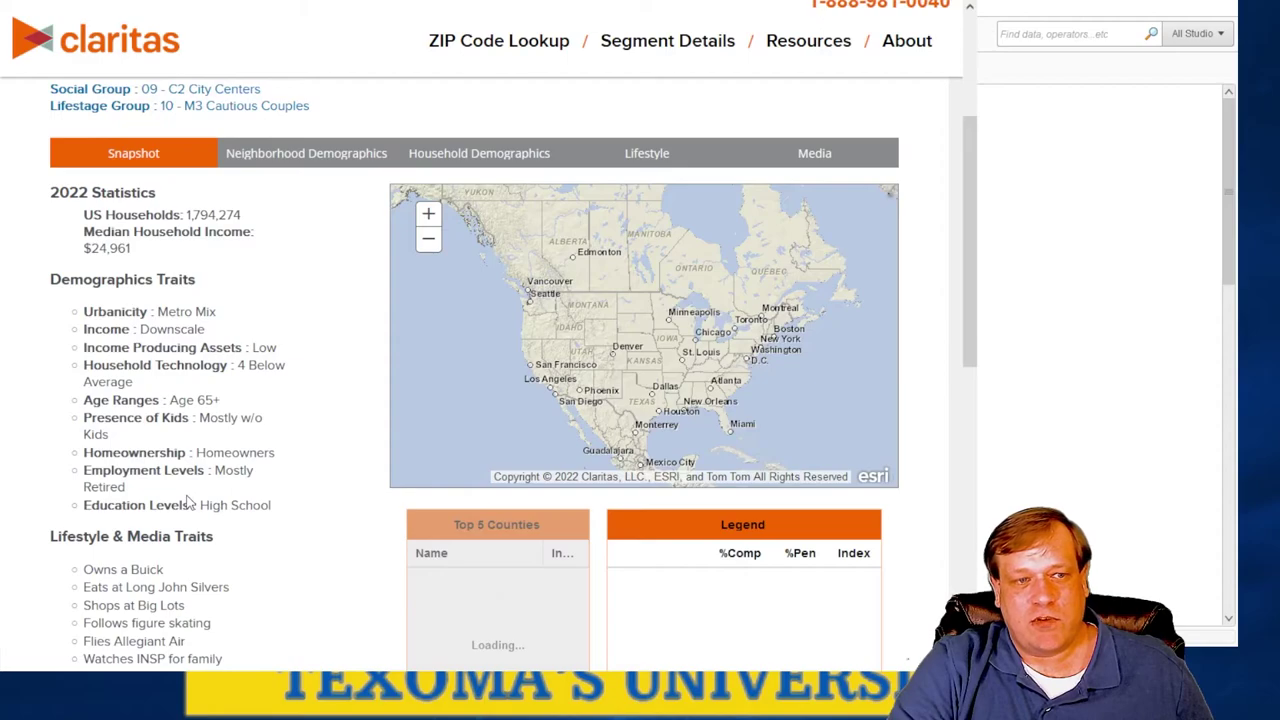
{"action": "left_click_drag", "start_coordinate": [214, 470], "coordinate": [255, 494]}
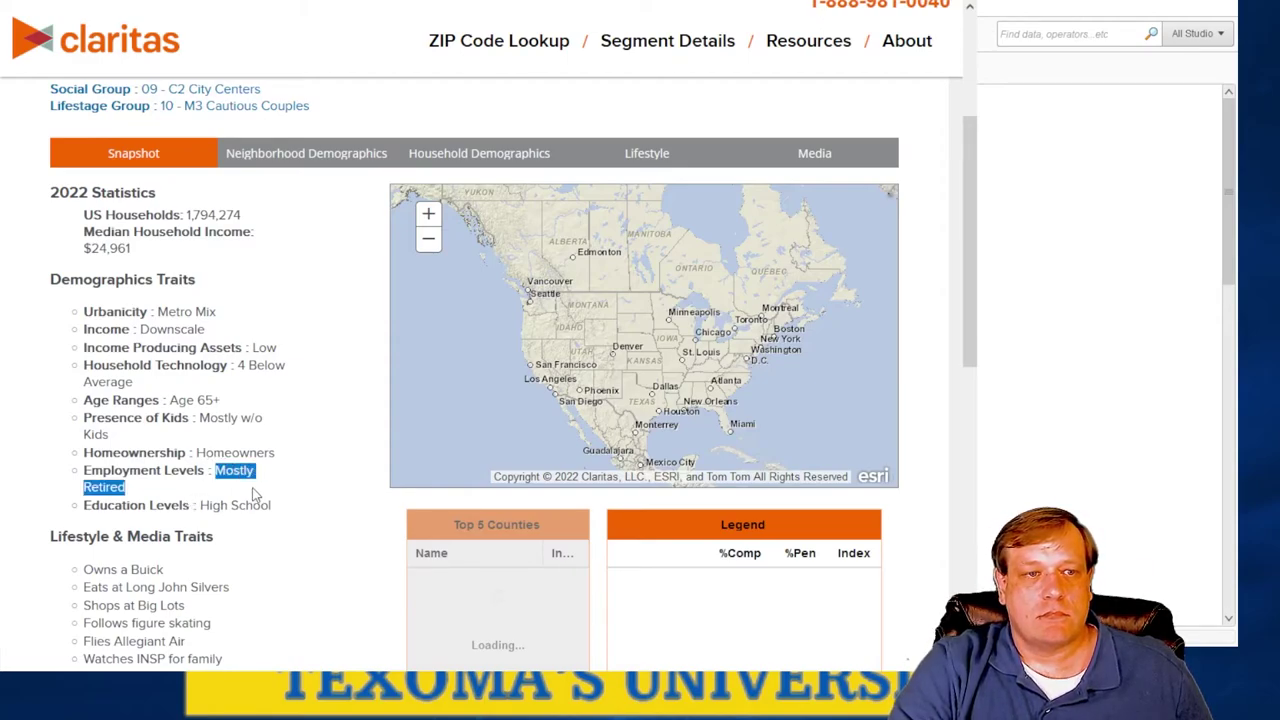
{"action": "left_click_drag", "start_coordinate": [199, 418], "coordinate": [270, 420]}
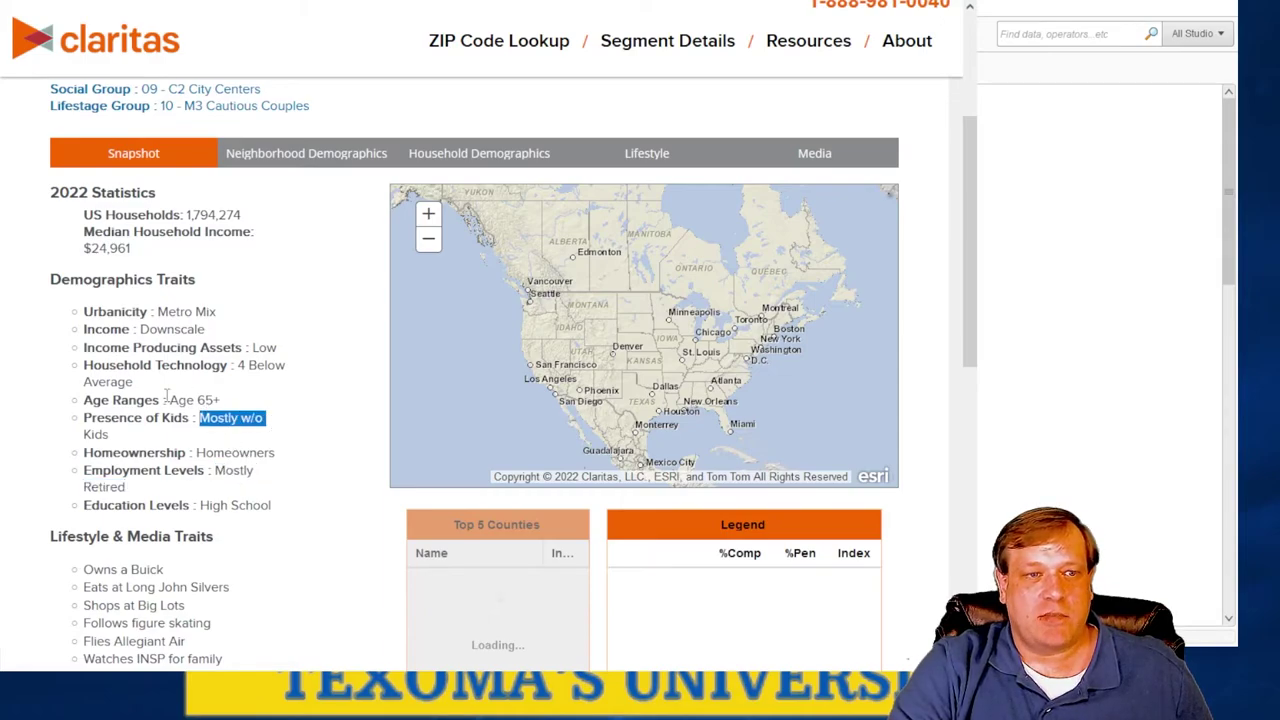
{"action": "left_click_drag", "start_coordinate": [166, 400], "coordinate": [230, 405]}
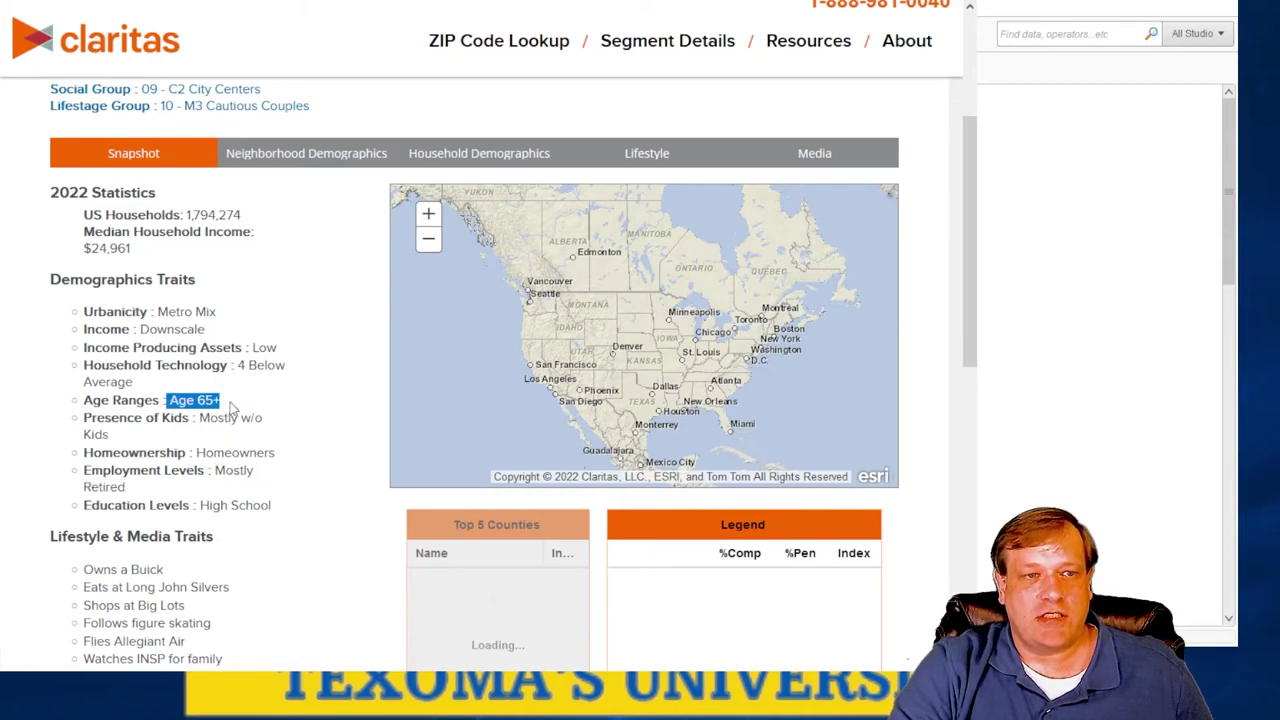
{"action": "left_click", "coordinate": [273, 366]}
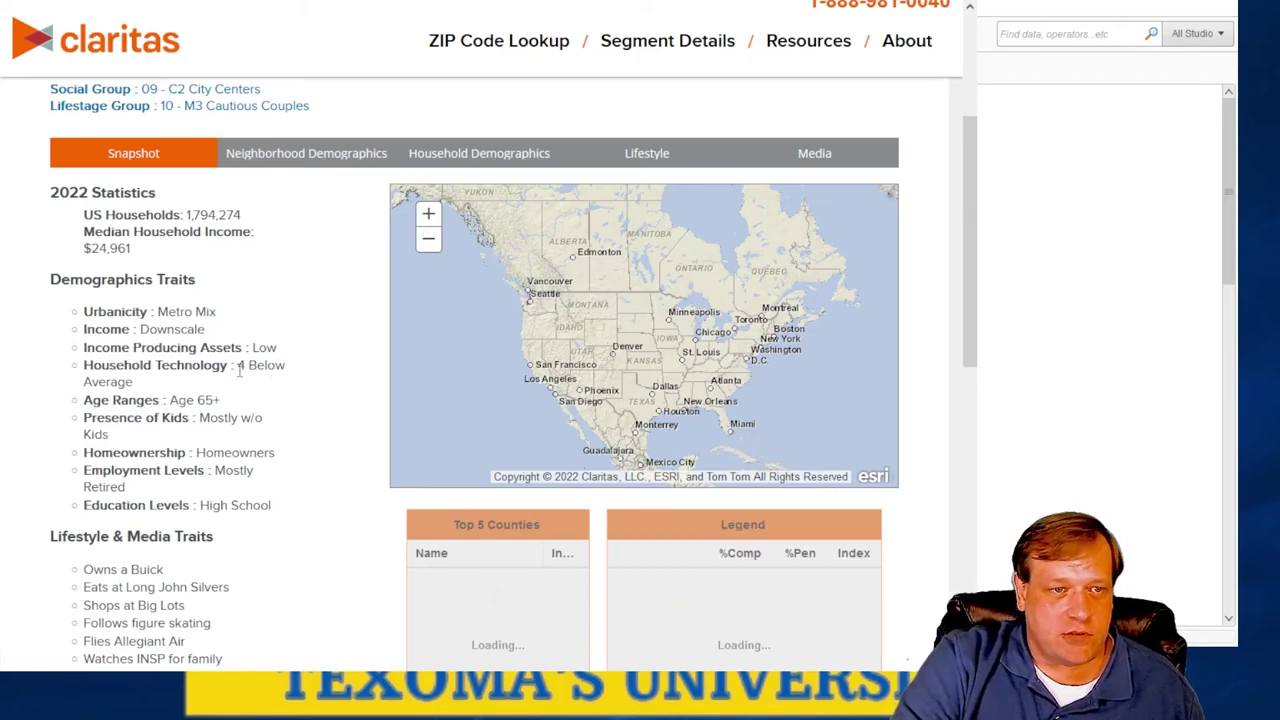
{"action": "left_click_drag", "start_coordinate": [240, 368], "coordinate": [278, 394]}
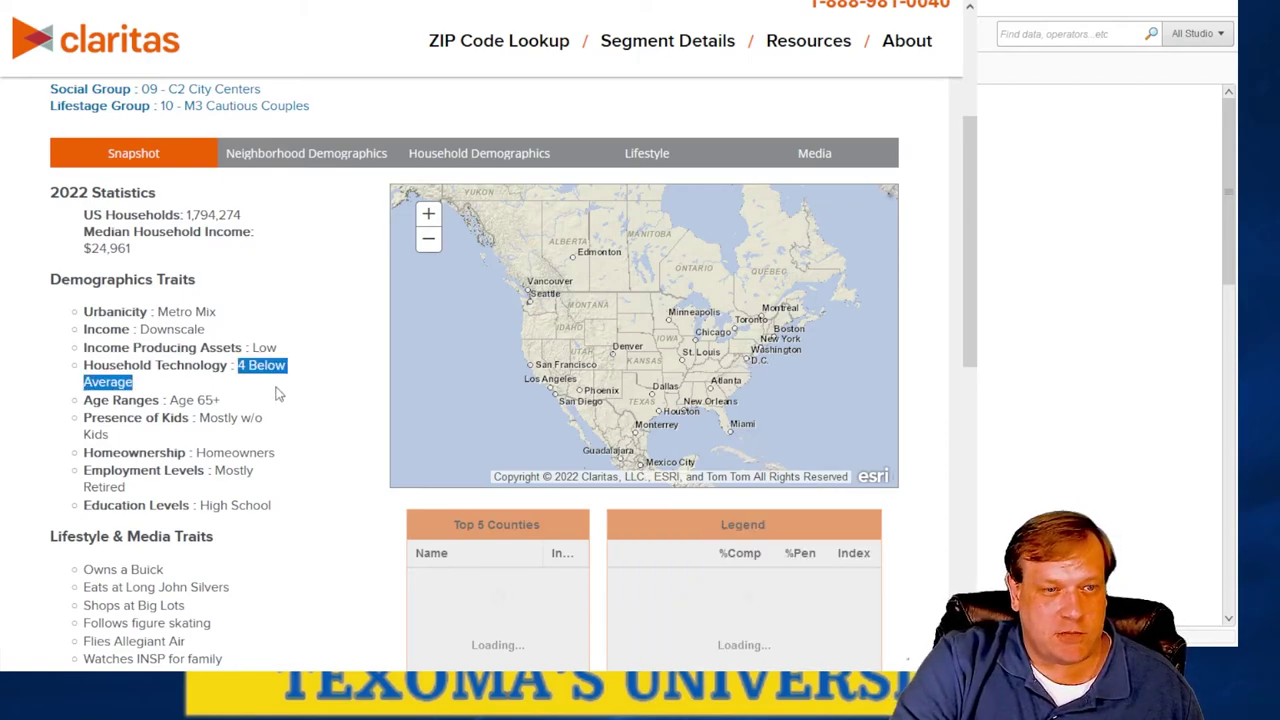
{"action": "left_click", "coordinate": [243, 500]}
- Examine the lifestyle and media traits and the segment summary of Lo-Tech Singles
{"action": "scroll", "coordinate": [250, 510], "scroll_direction": "down", "scroll_amount": 2}
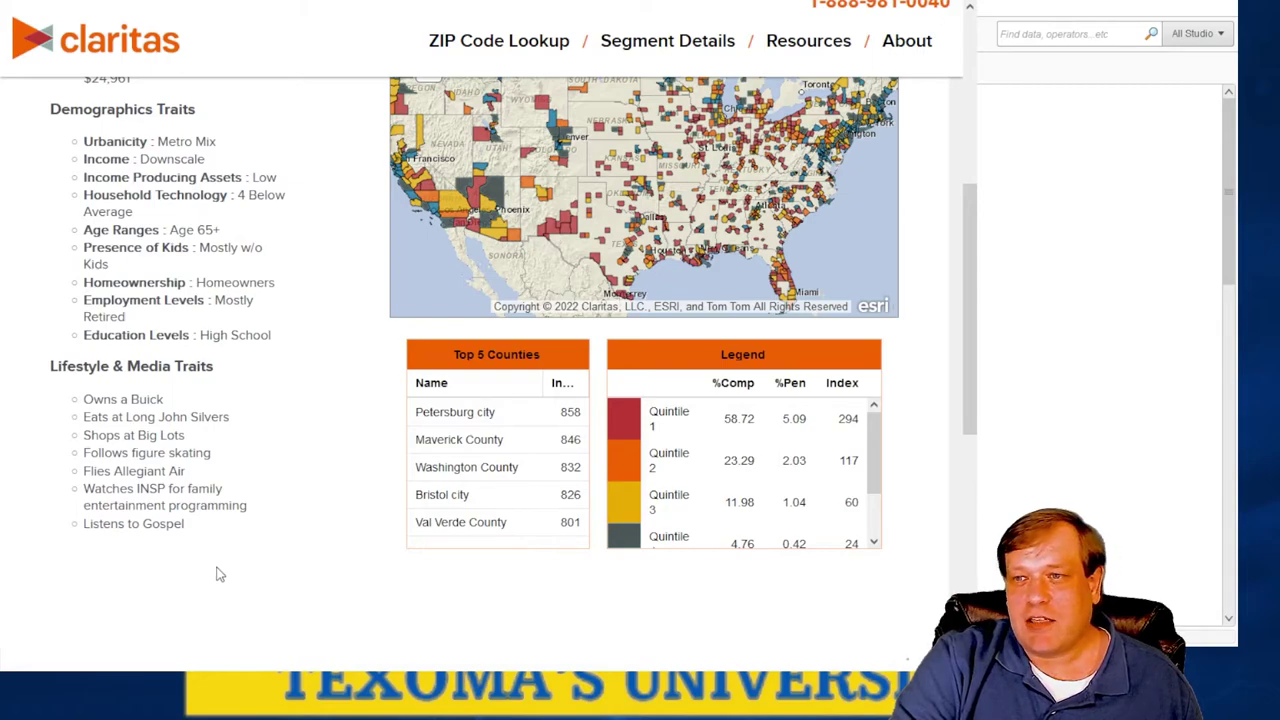
{"action": "scroll", "coordinate": [220, 568], "scroll_direction": "up", "scroll_amount": 5}
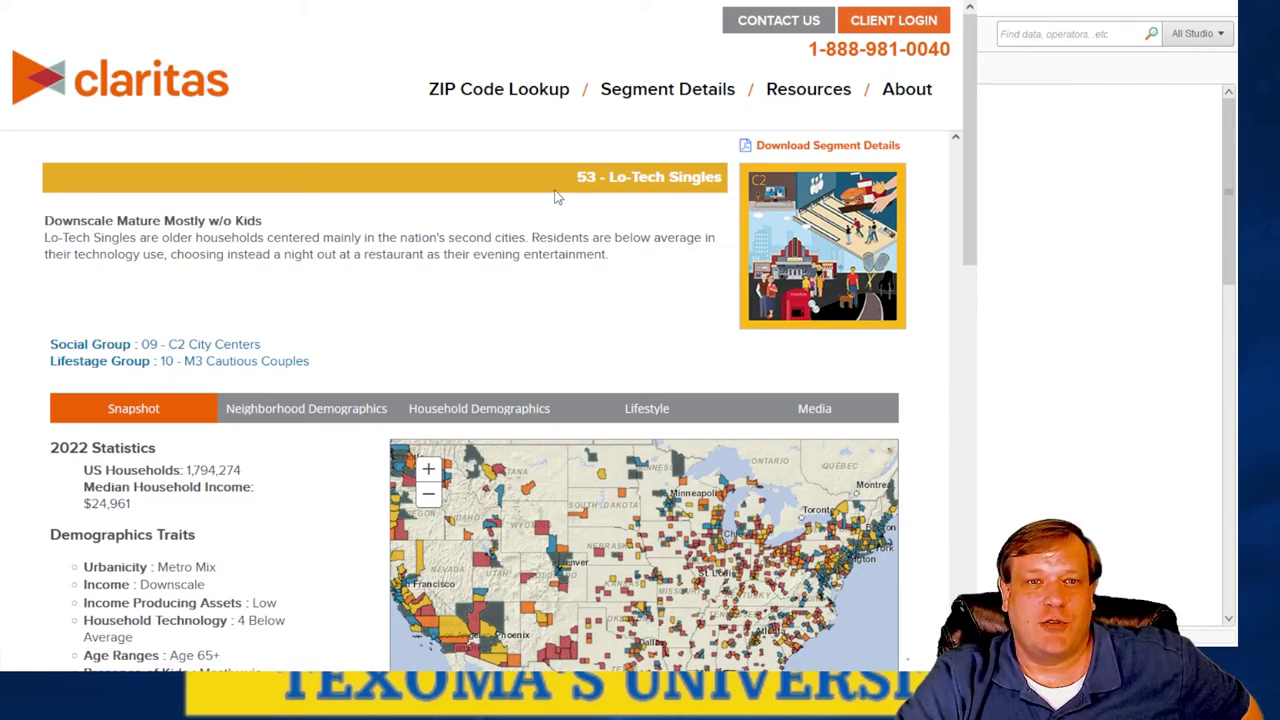
{"action": "scroll", "coordinate": [557, 197], "scroll_direction": "down", "scroll_amount": 5}
{"action": "scroll", "coordinate": [556, 150], "scroll_direction": "up", "scroll_amount": 5}
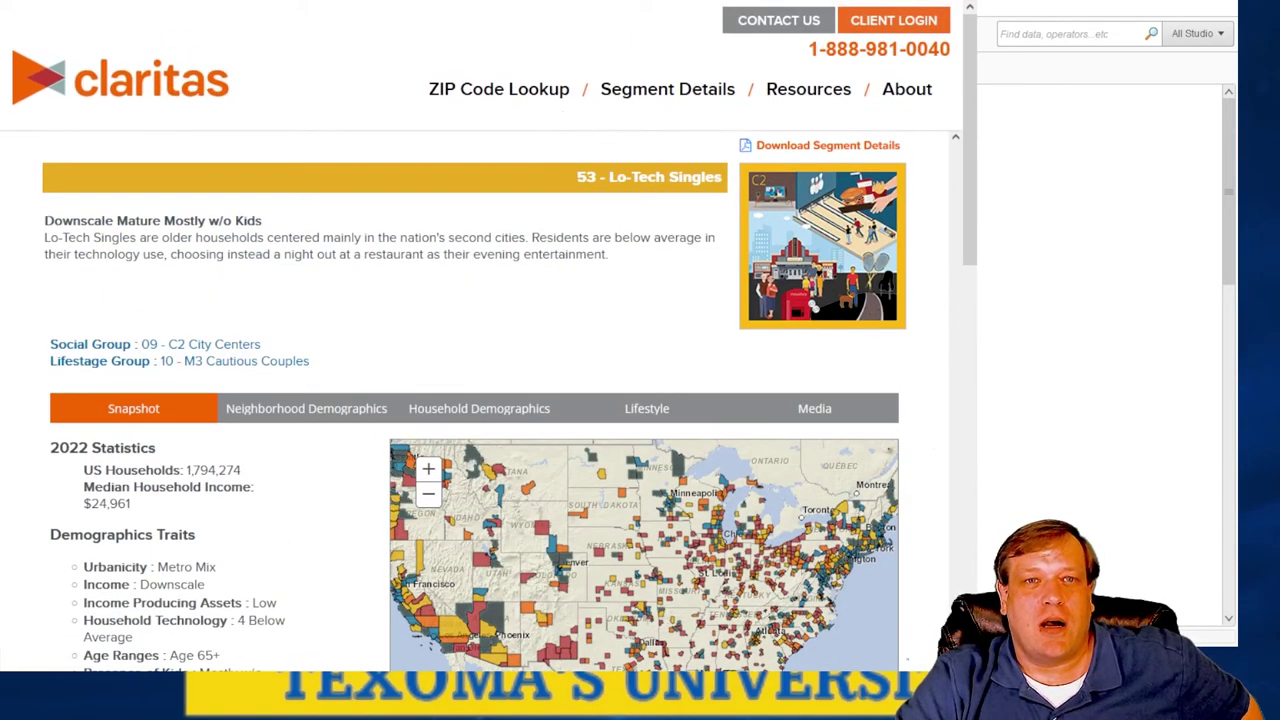
- Switch back to RapidMiner and review the attribute weights of the Hidden 1 nodes in the ImprovedNeuralNet description
{"action": "key", "text": "alt+Left"}
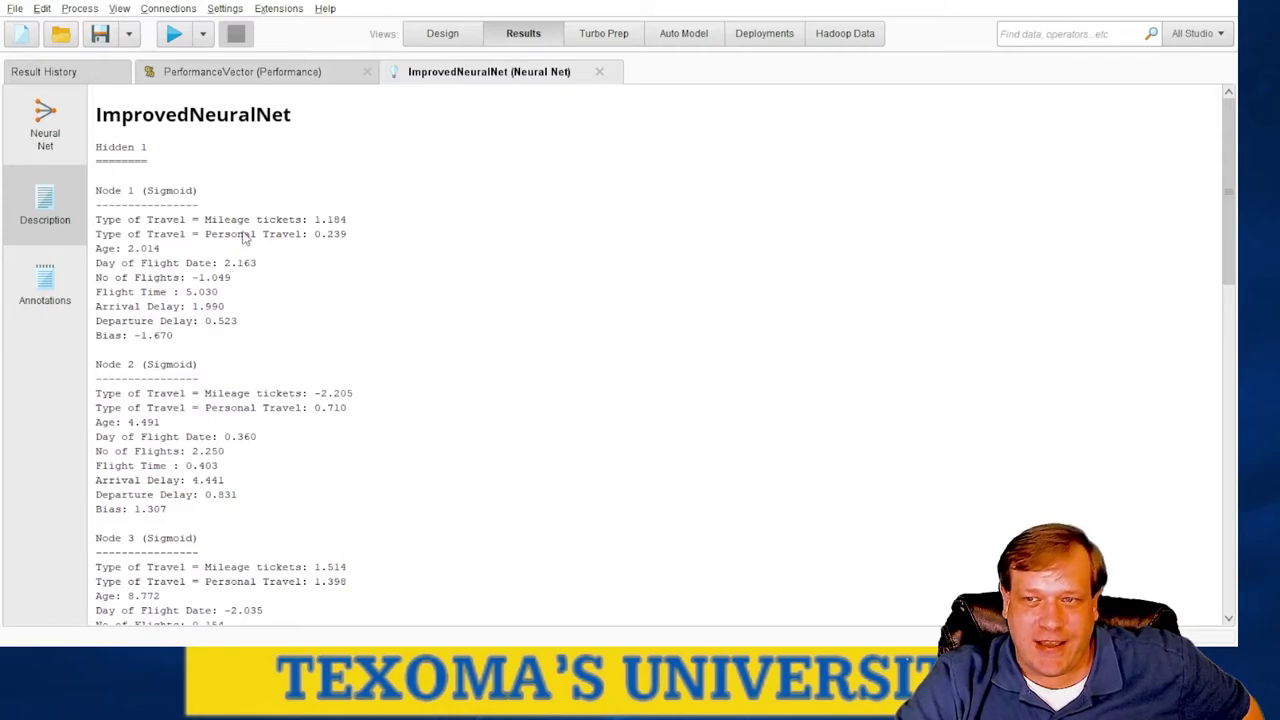
{"action": "scroll", "coordinate": [277, 466], "scroll_direction": "down", "scroll_amount": 3}
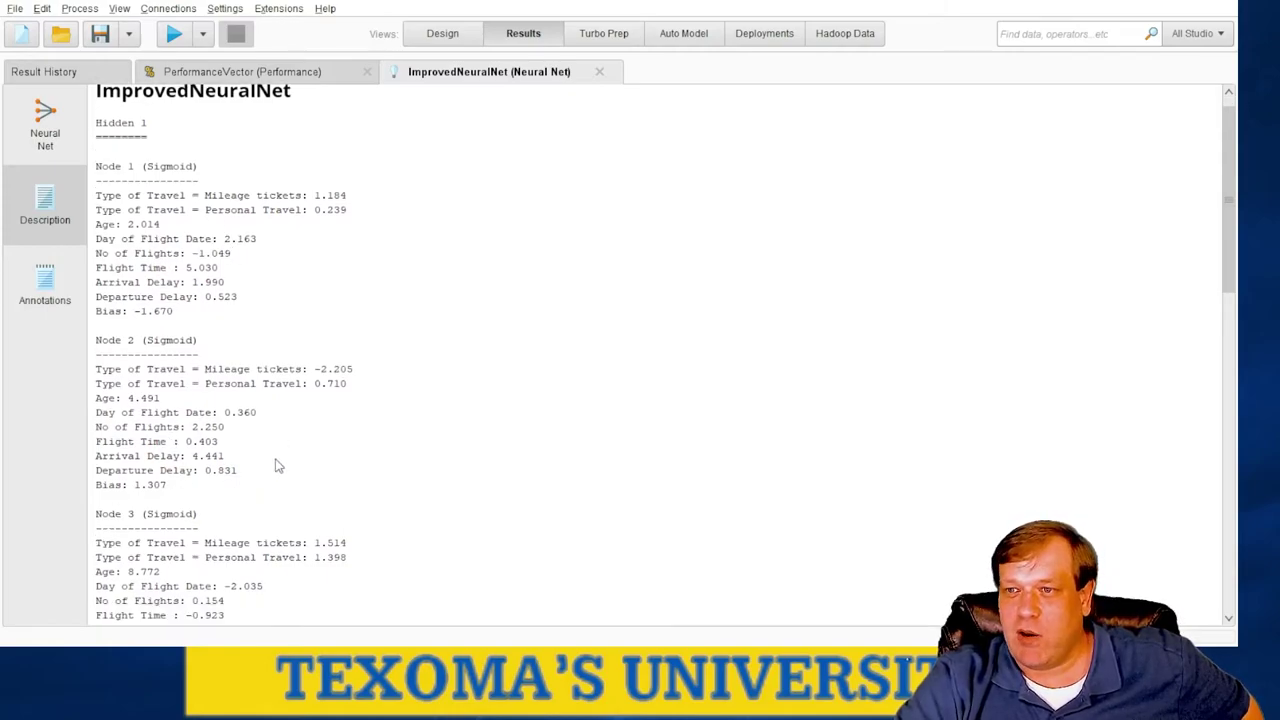
{"action": "scroll", "coordinate": [259, 490], "scroll_direction": "down", "scroll_amount": 10}
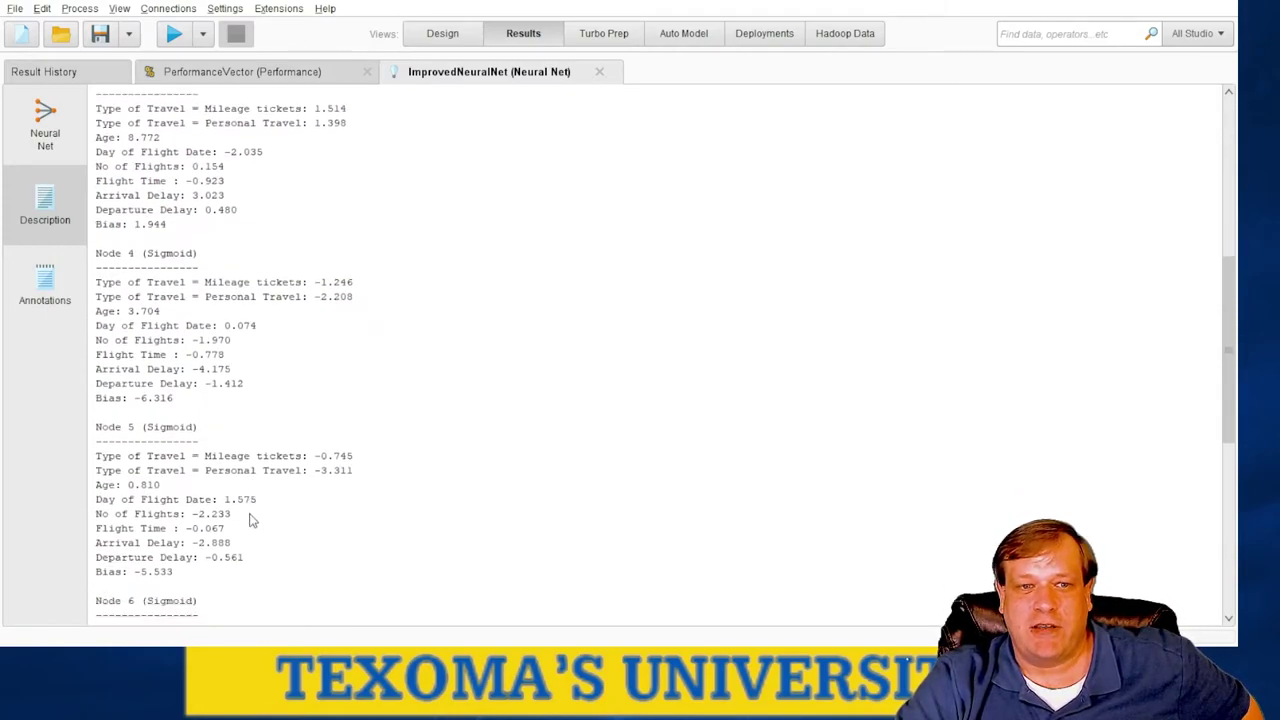
{"action": "left_click_drag", "start_coordinate": [1224, 497], "coordinate": [1224, 222]}
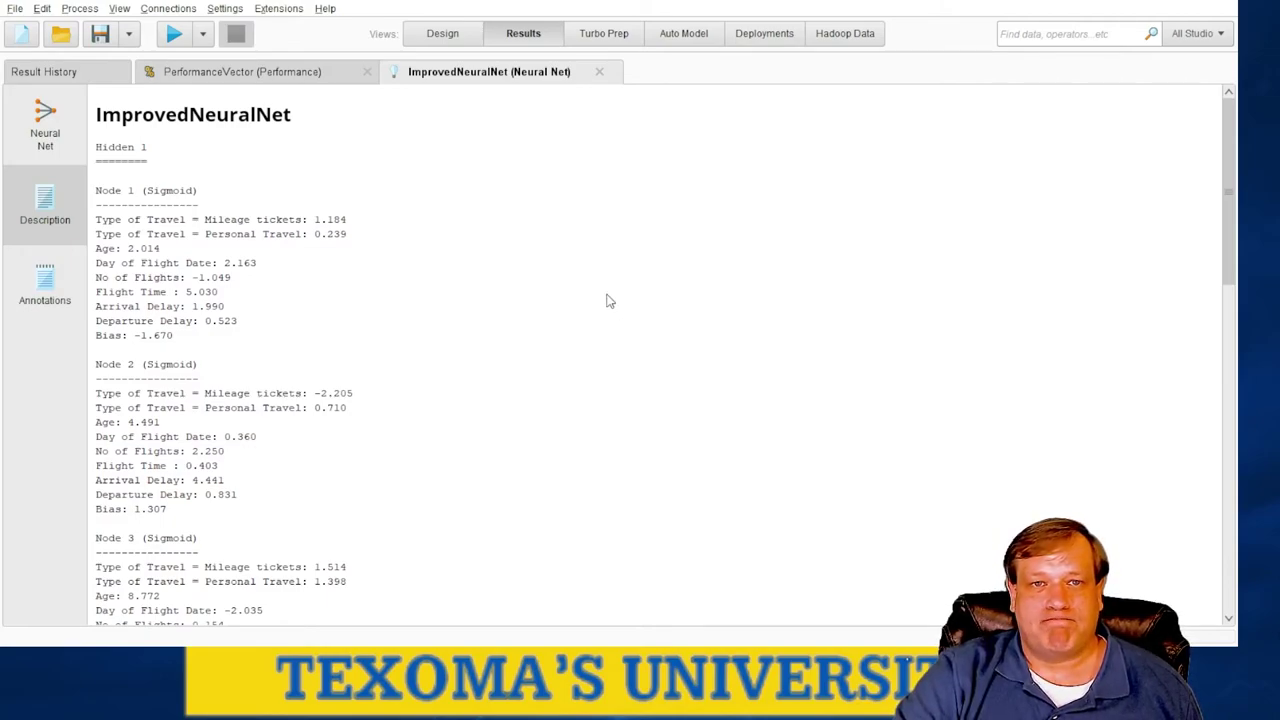
- Return to the process design and remove both connections from Cross Validation to the process results
{"action": "left_click", "coordinate": [443, 33]}
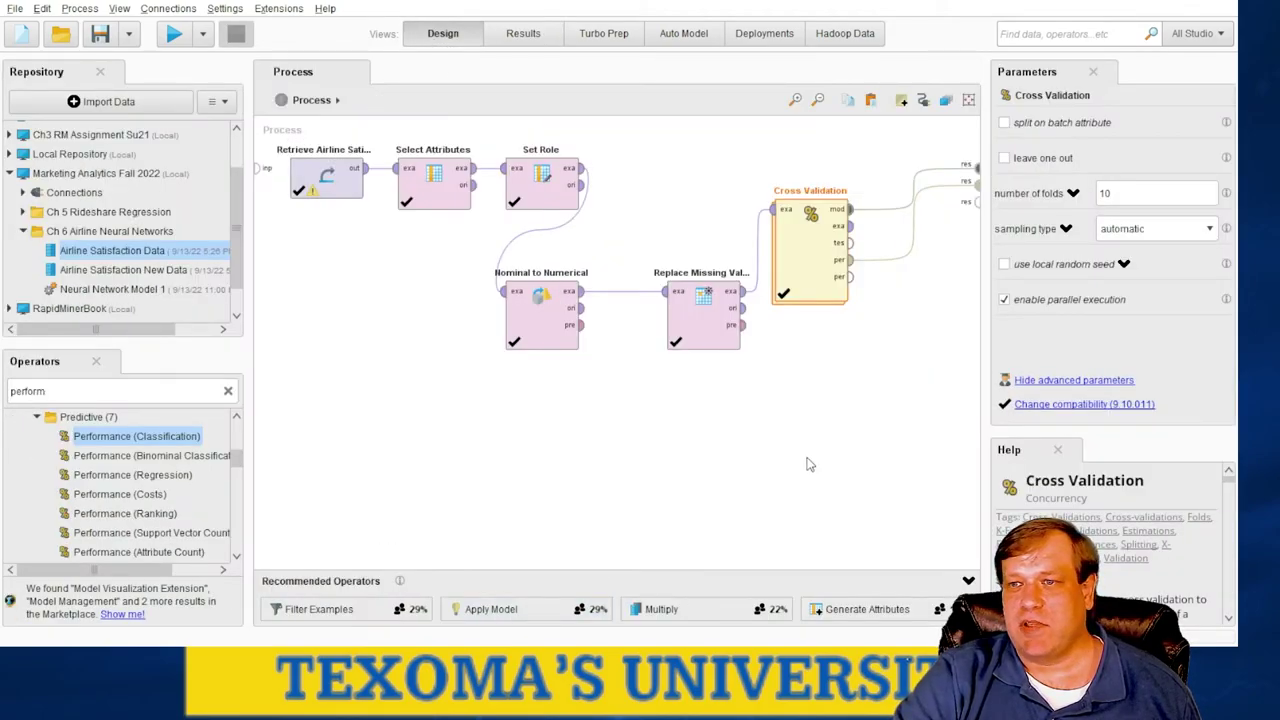
{"action": "left_click", "coordinate": [913, 199], "text": "alt"}
{"action": "left_click", "coordinate": [910, 212], "text": "alt"}
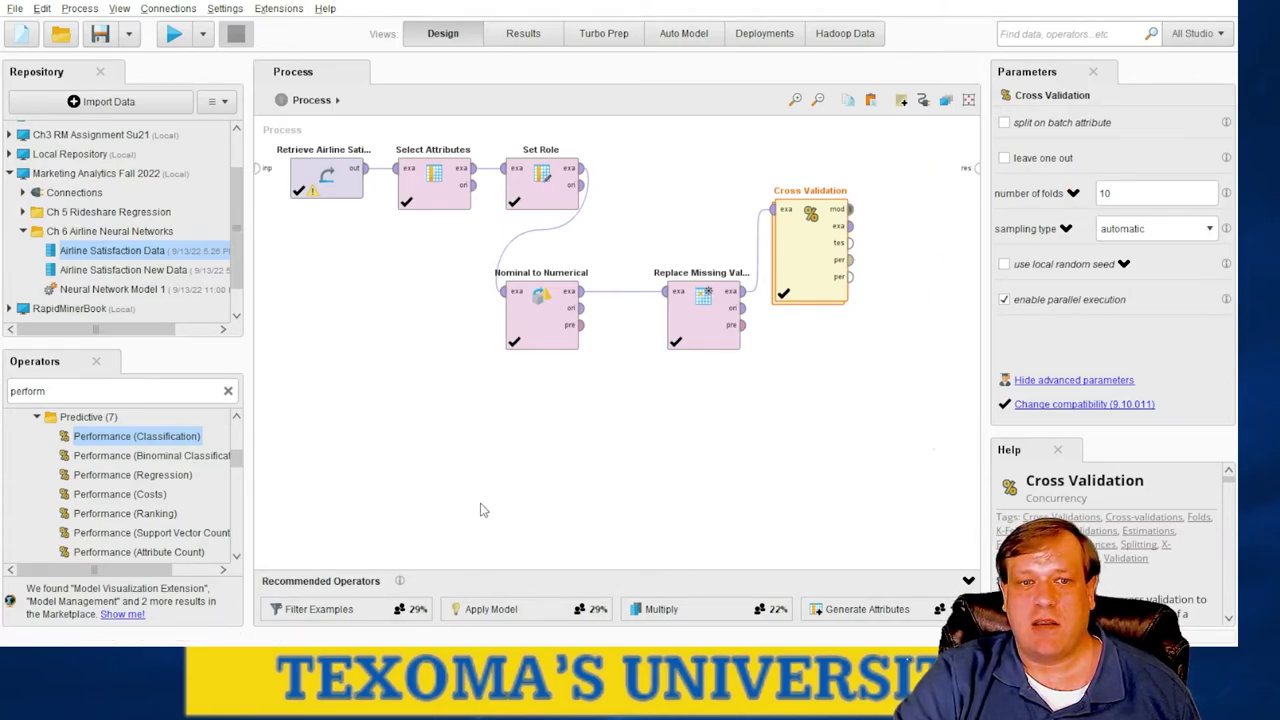
- Add the Airline Satisfaction New Data set to the process below the existing training data chain
{"action": "left_click", "coordinate": [392, 466]}
{"action": "left_click_drag", "start_coordinate": [106, 272], "coordinate": [350, 420]}
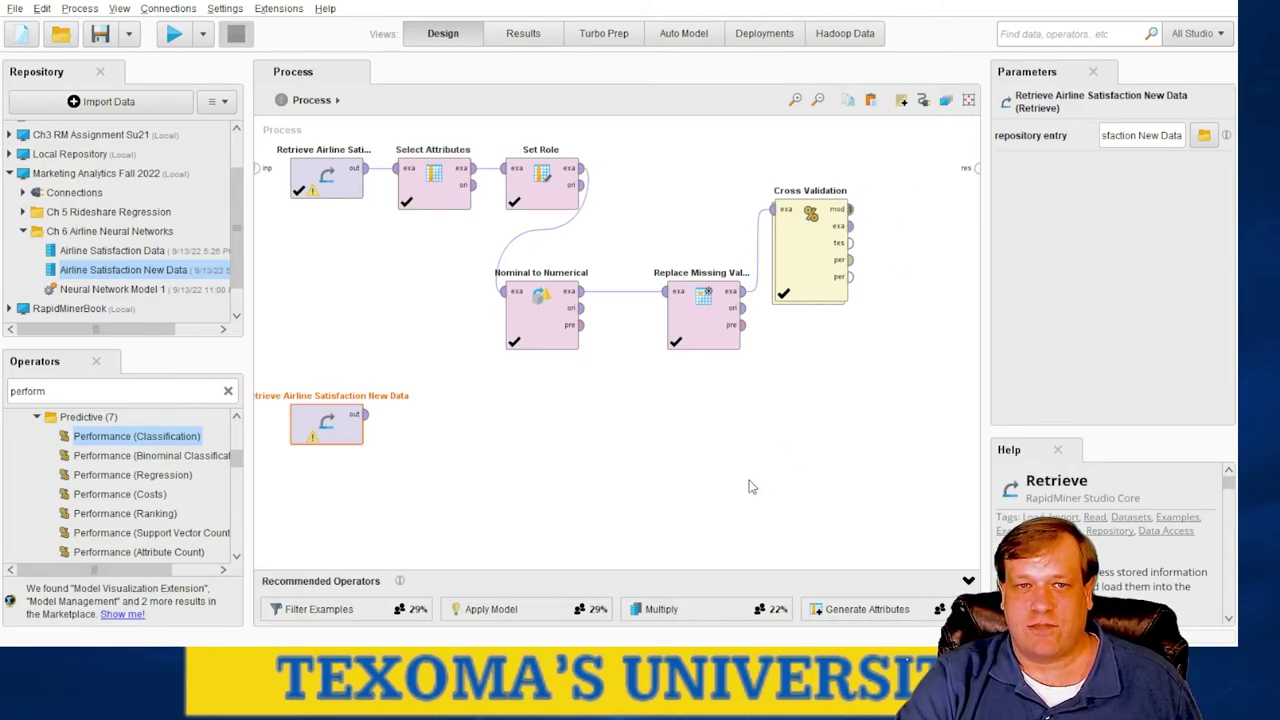
{"action": "left_click", "coordinate": [555, 432]}
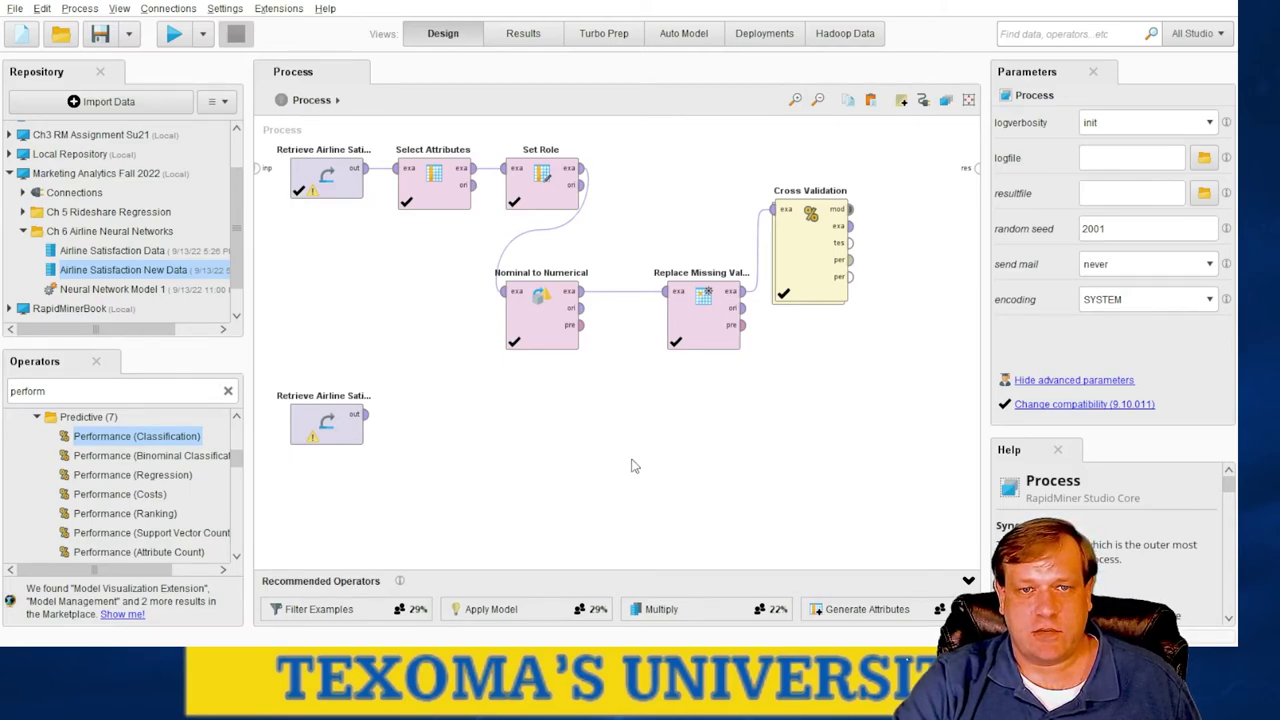
{"action": "left_click", "coordinate": [341, 424]}
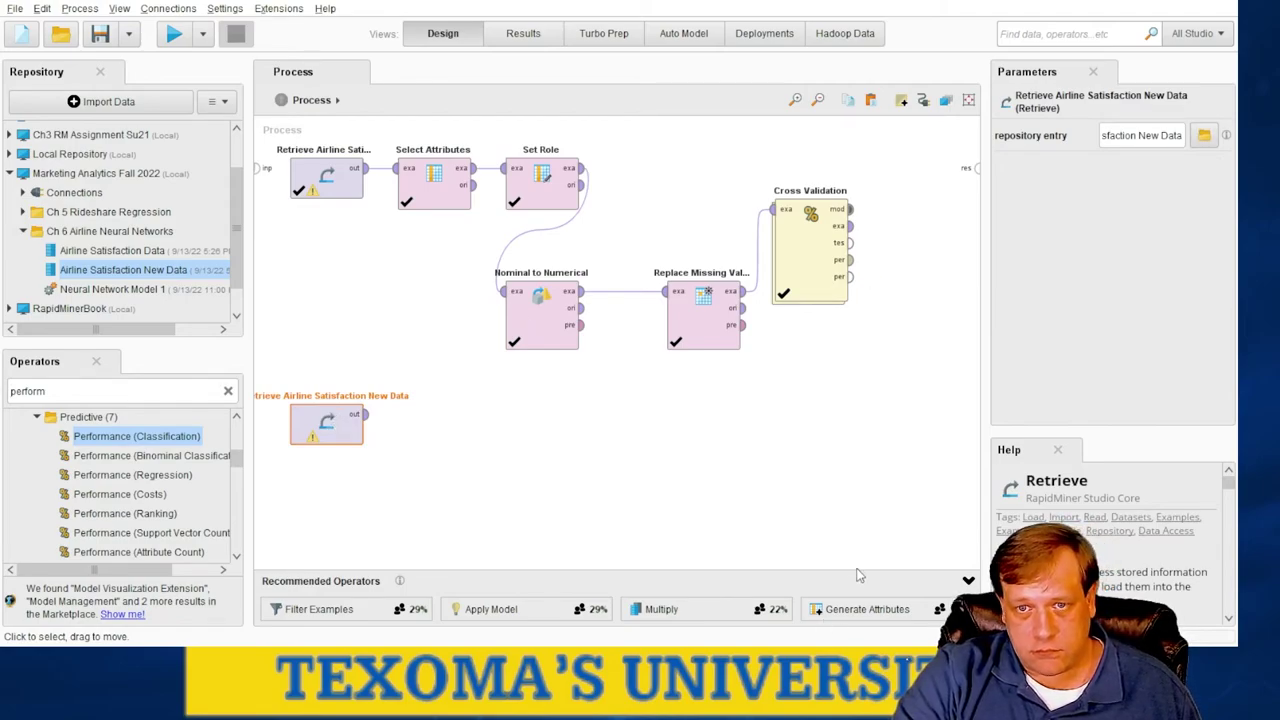
{"action": "left_click", "coordinate": [367, 421]}
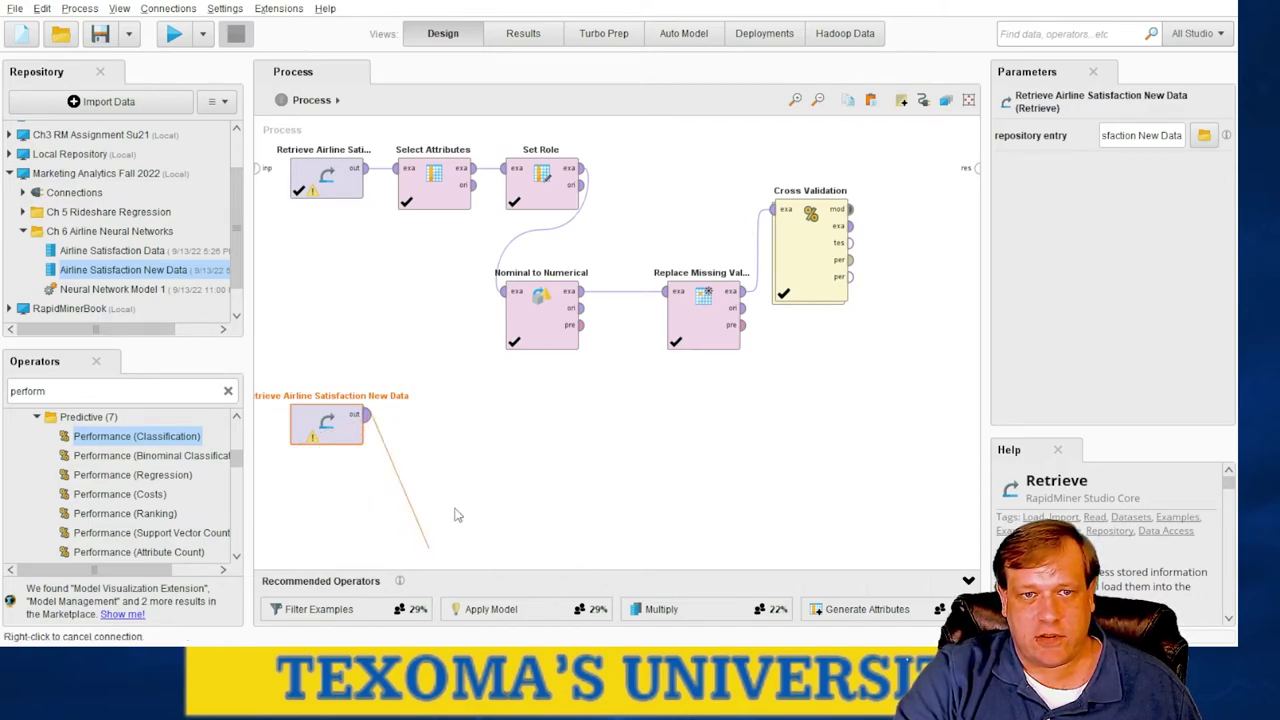
{"action": "right_click", "coordinate": [385, 430]}
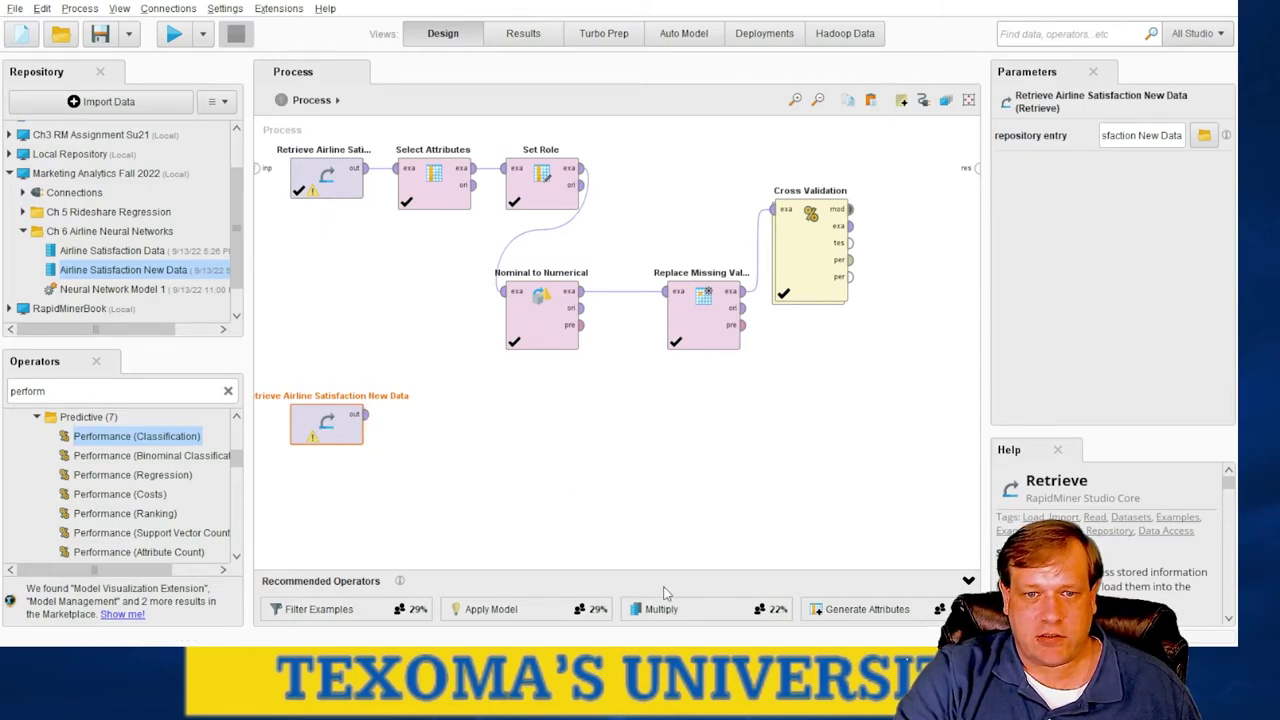
{"action": "left_click", "coordinate": [766, 462]}
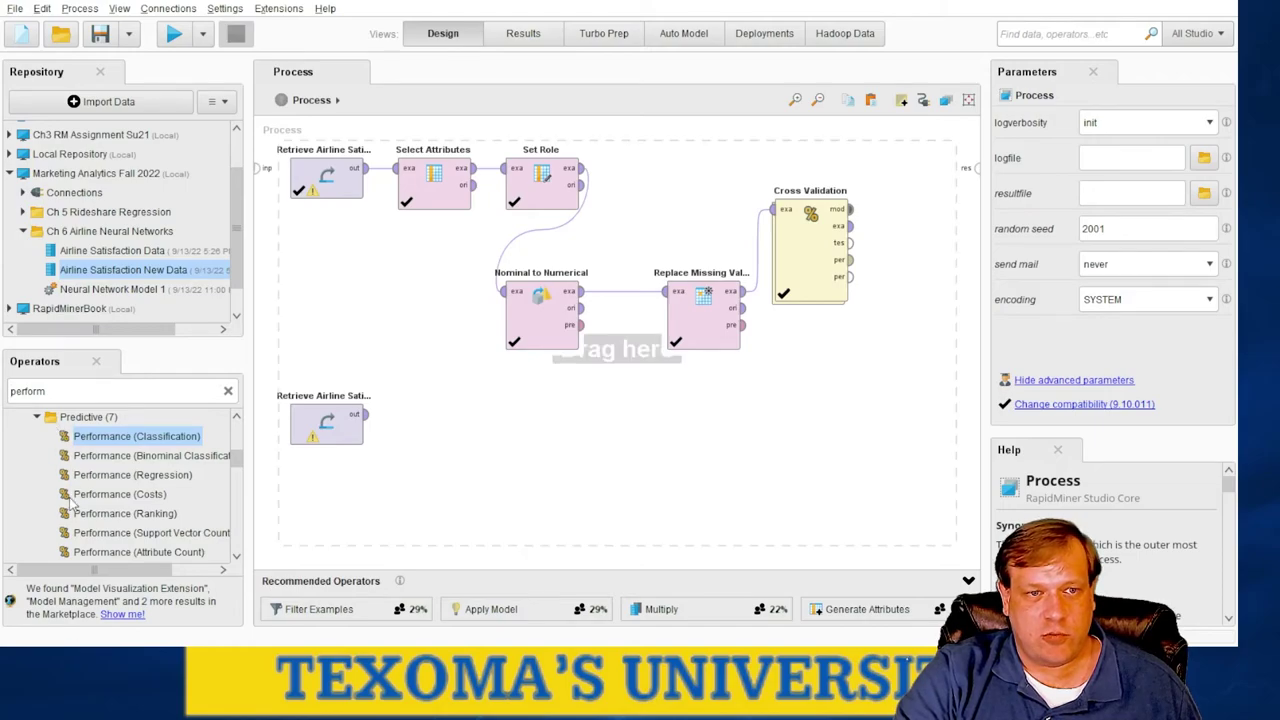
- Clear the "perform" filter from the operator search to list all operator categories
{"action": "scroll", "coordinate": [72, 505], "scroll_direction": "up", "scroll_amount": 5}
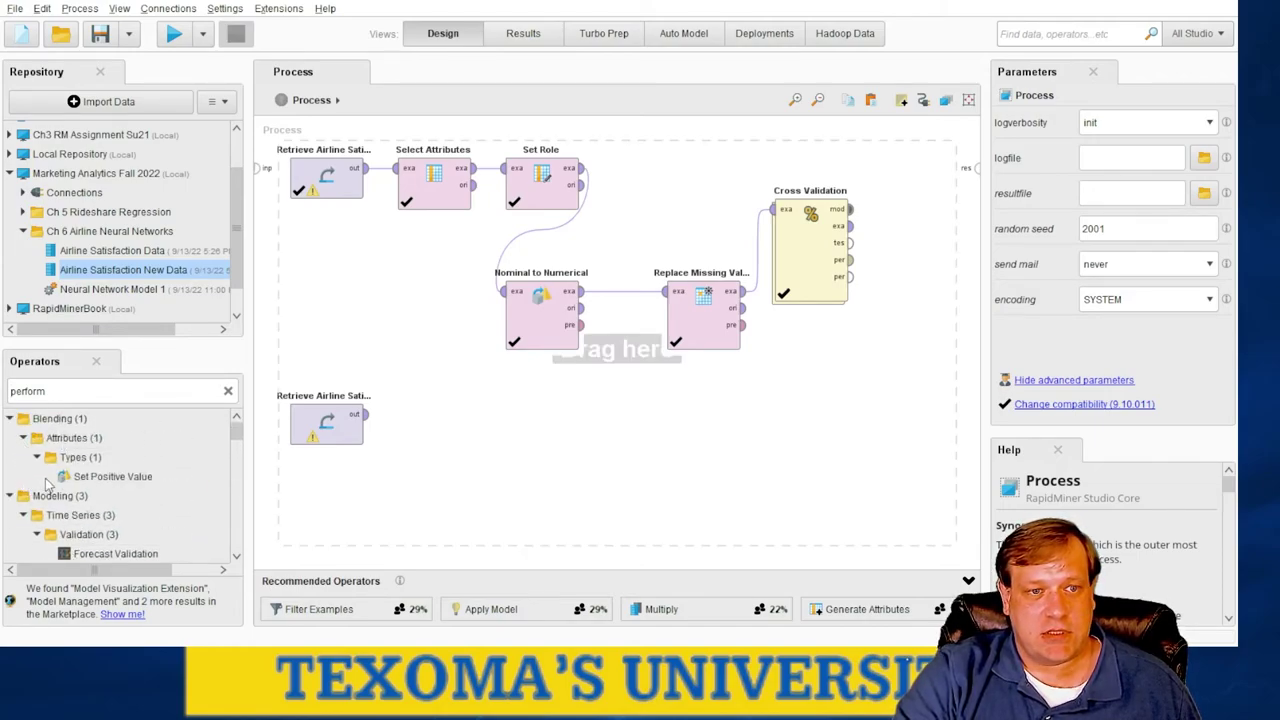
{"action": "left_click", "coordinate": [38, 421]}
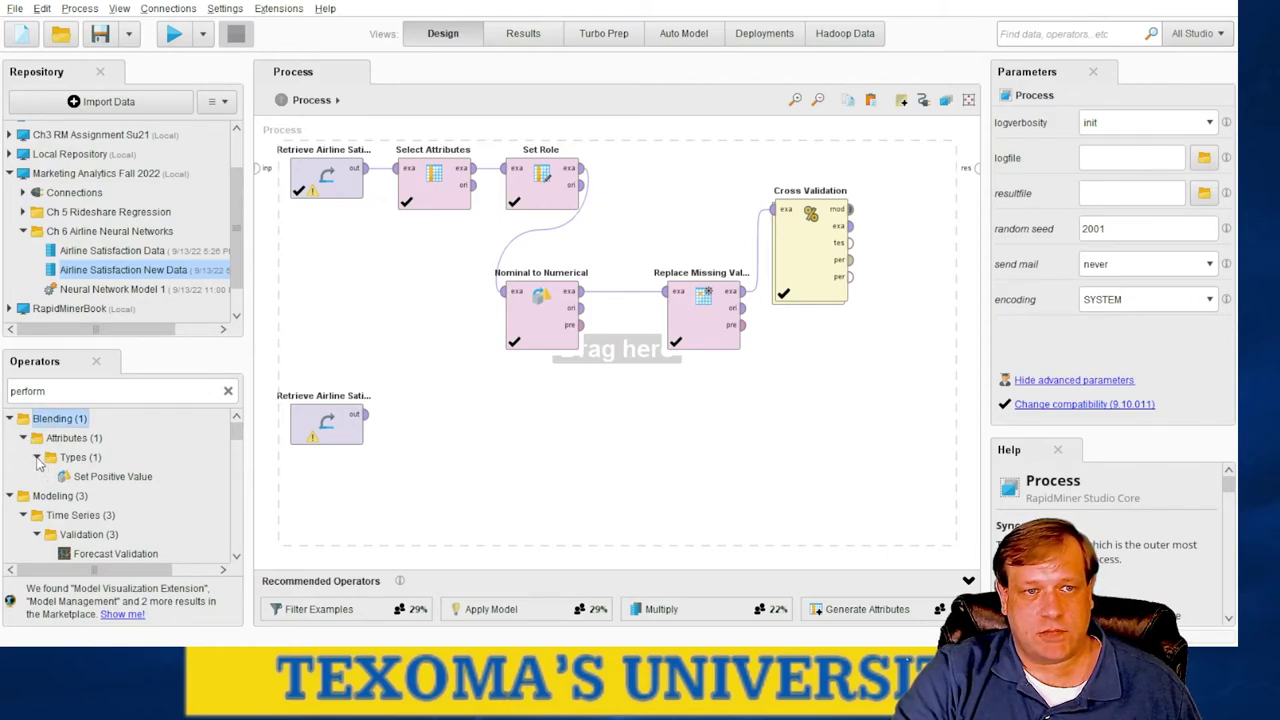
{"action": "scroll", "coordinate": [38, 461], "scroll_direction": "down", "scroll_amount": 1}
{"action": "left_click", "coordinate": [8, 472]}
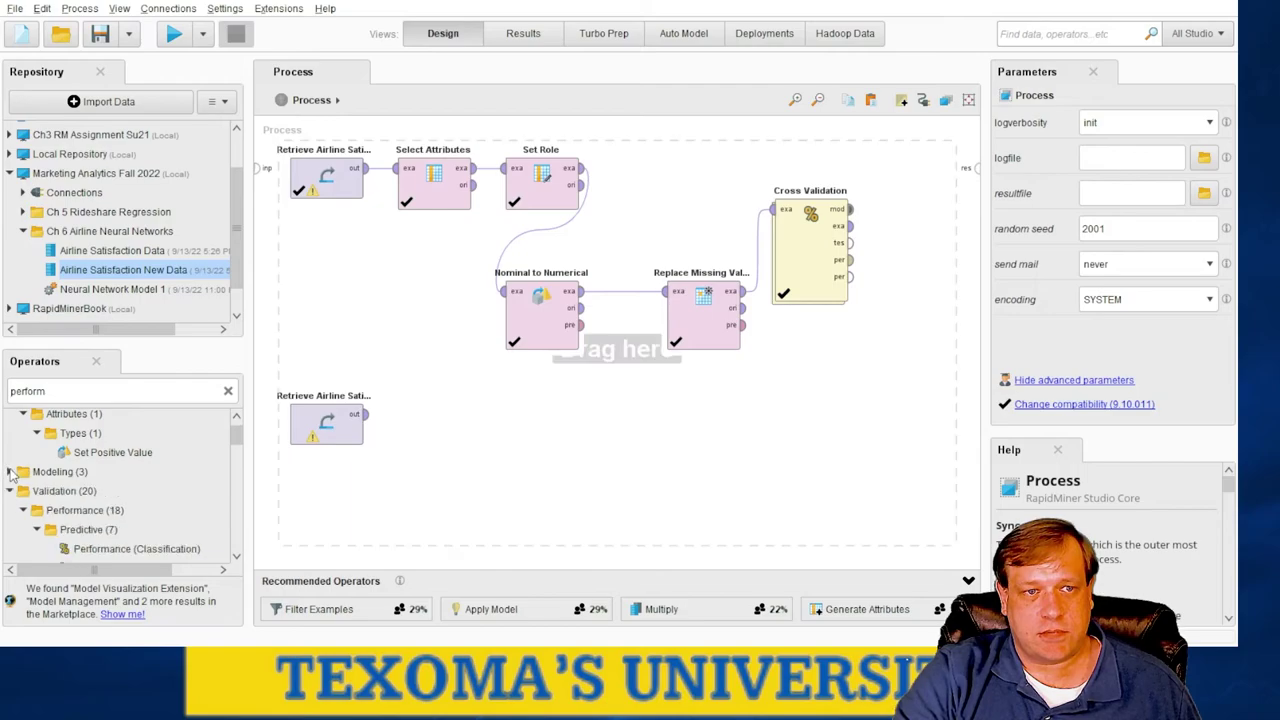
{"action": "scroll", "coordinate": [15, 475], "scroll_direction": "up", "scroll_amount": 1}
{"action": "left_click", "coordinate": [228, 391]}
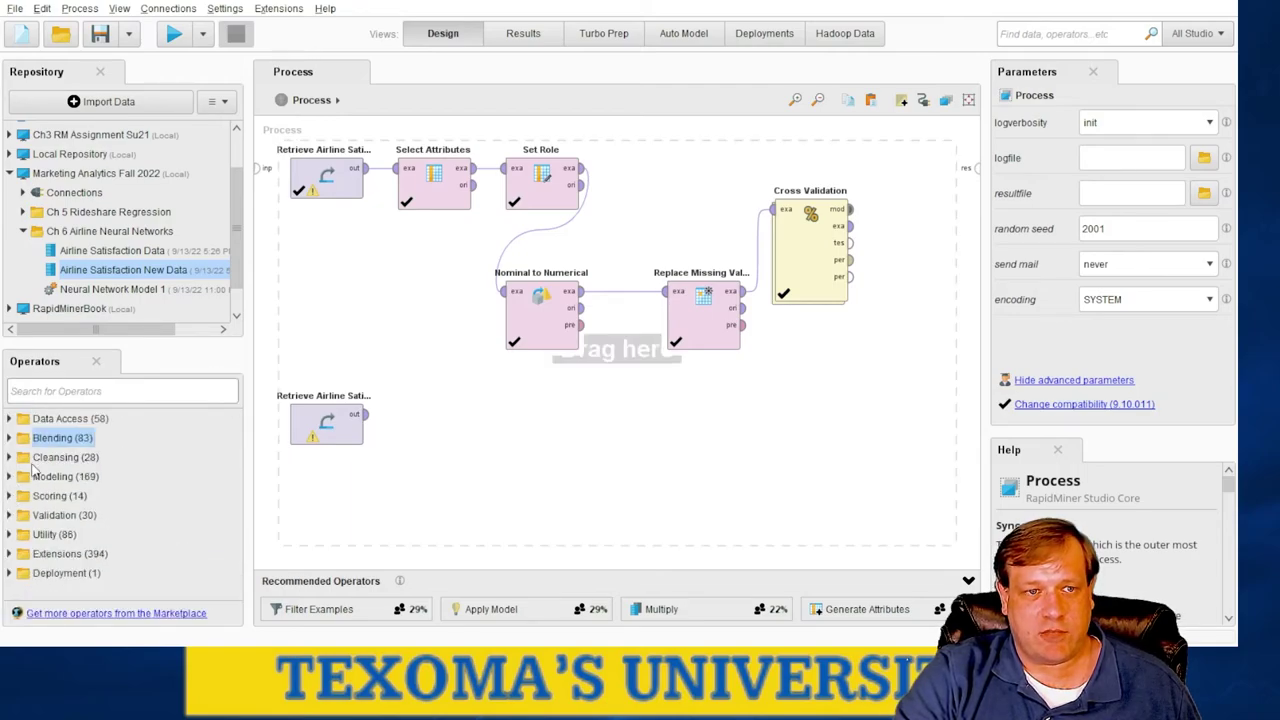
- Add a Nominal to Numerical operator from Blending > Attributes > Types beside the new airline data retrieval
{"action": "left_click", "coordinate": [11, 438]}
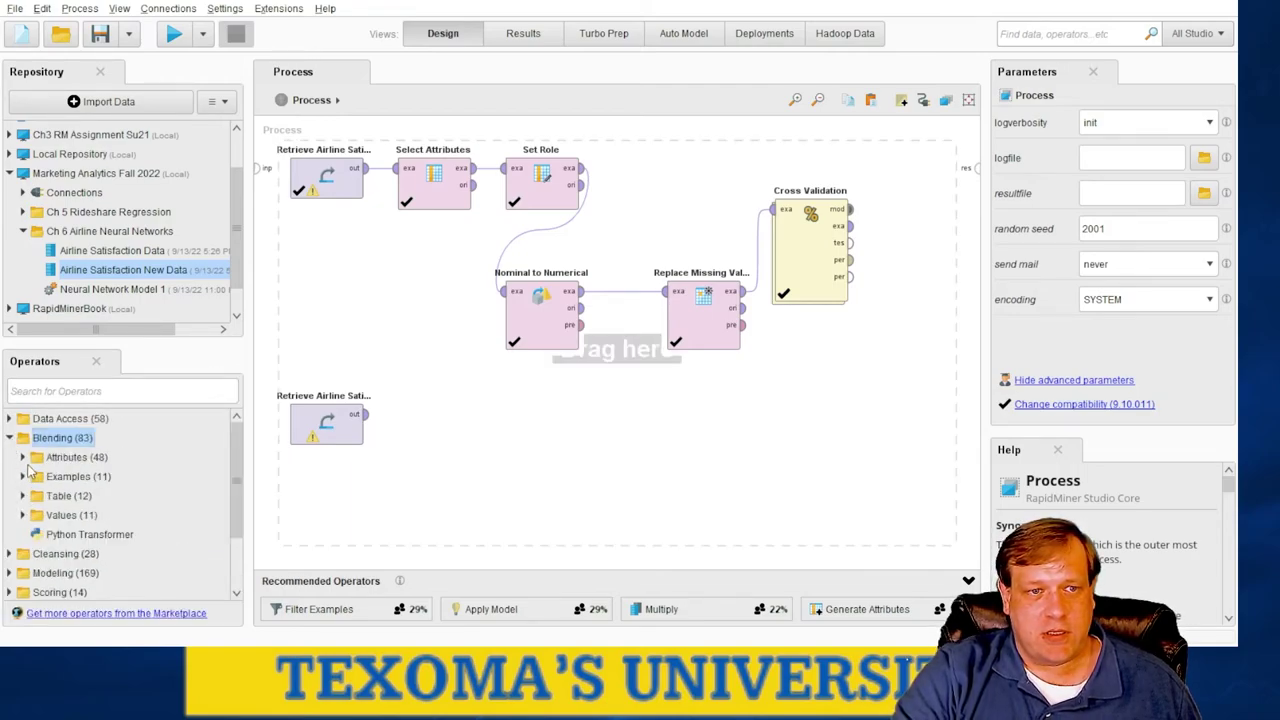
{"action": "left_click", "coordinate": [23, 458]}
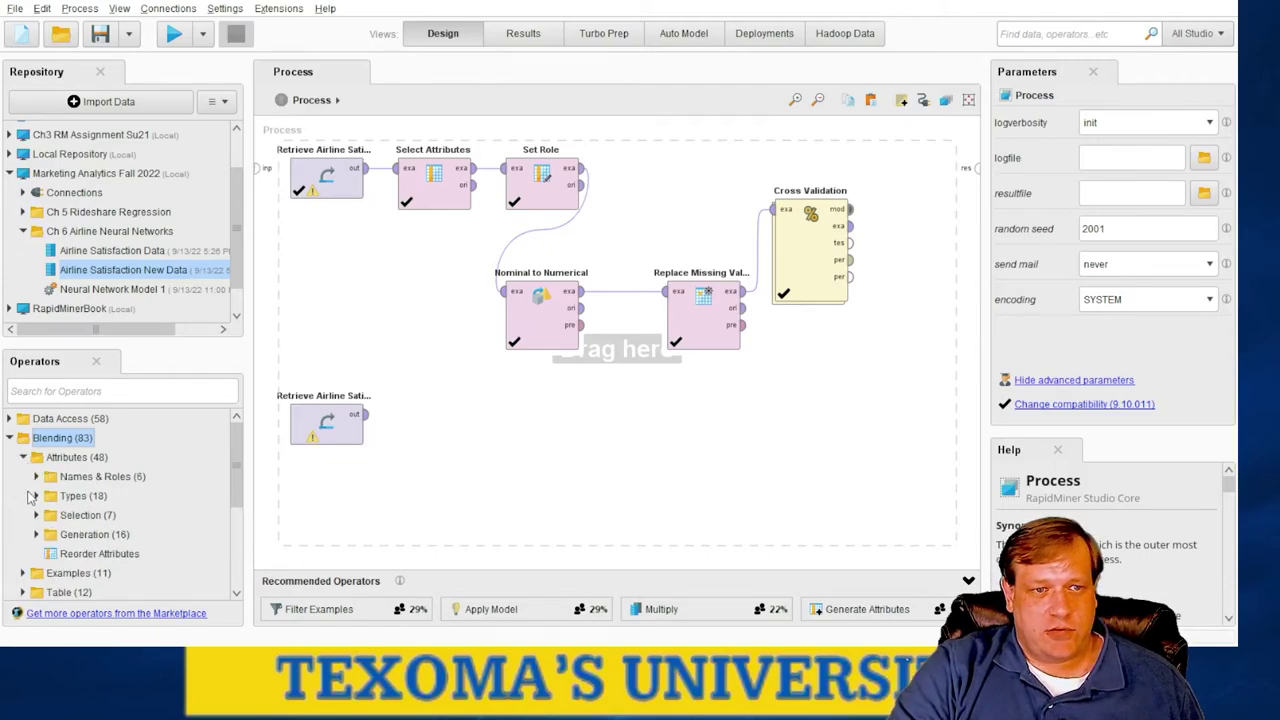
{"action": "left_click", "coordinate": [36, 496]}
{"action": "scroll", "coordinate": [195, 545], "scroll_direction": "down", "scroll_amount": 1}
{"action": "left_click", "coordinate": [110, 568]}
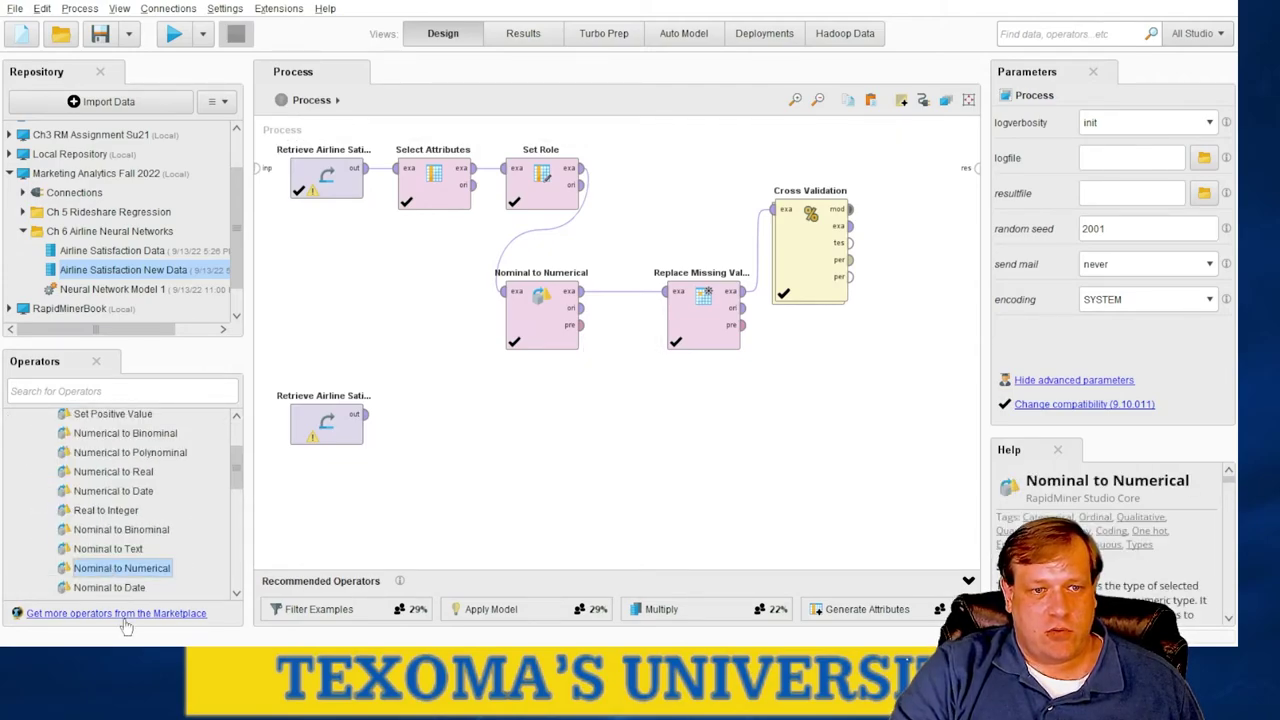
{"action": "left_click_drag", "start_coordinate": [112, 572], "coordinate": [474, 421]}
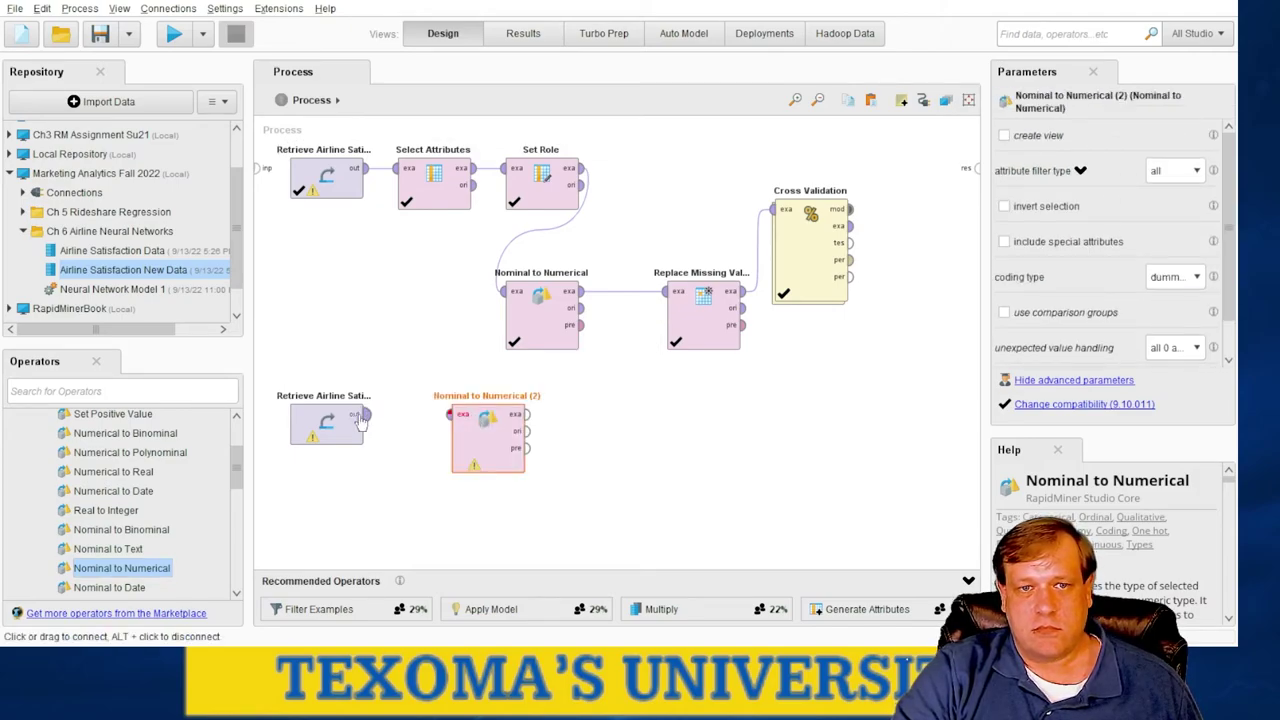
- Connect the new airline data to the second Nominal to Numerical operator and enable its use of comparison groups
{"action": "left_click", "coordinate": [362, 420]}
{"action": "left_click", "coordinate": [445, 416]}
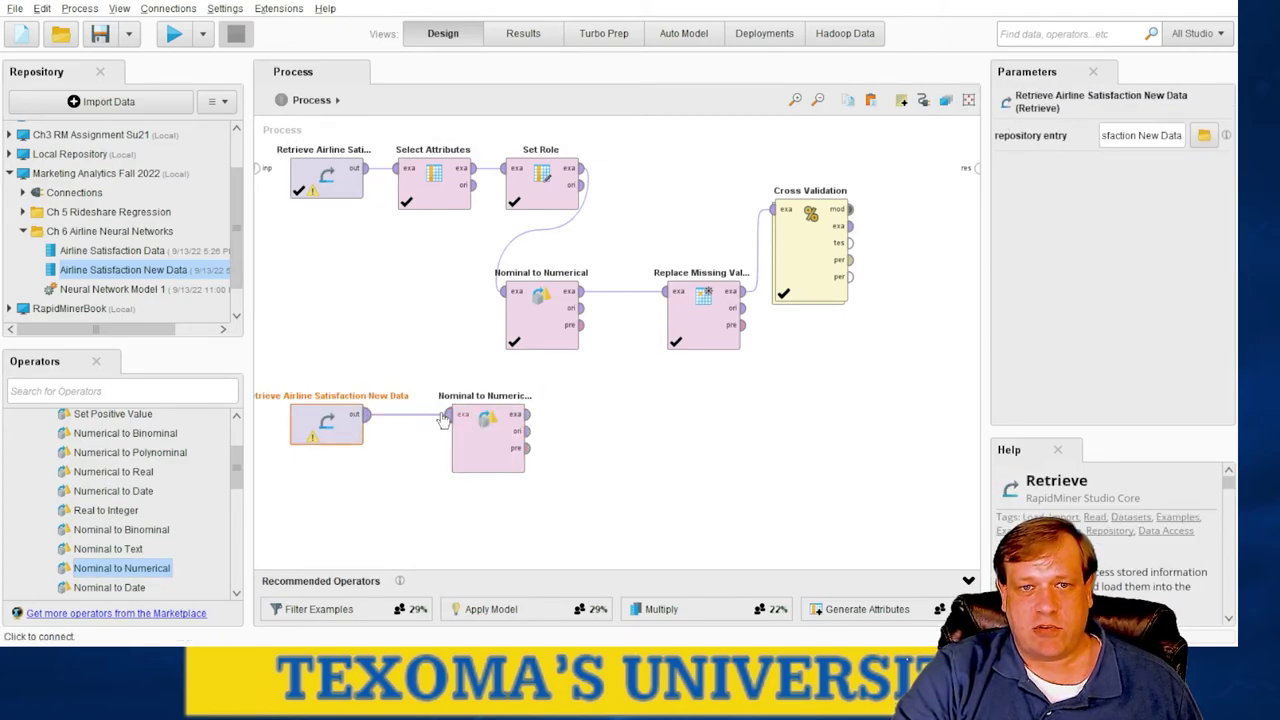
{"action": "left_click", "coordinate": [500, 445]}
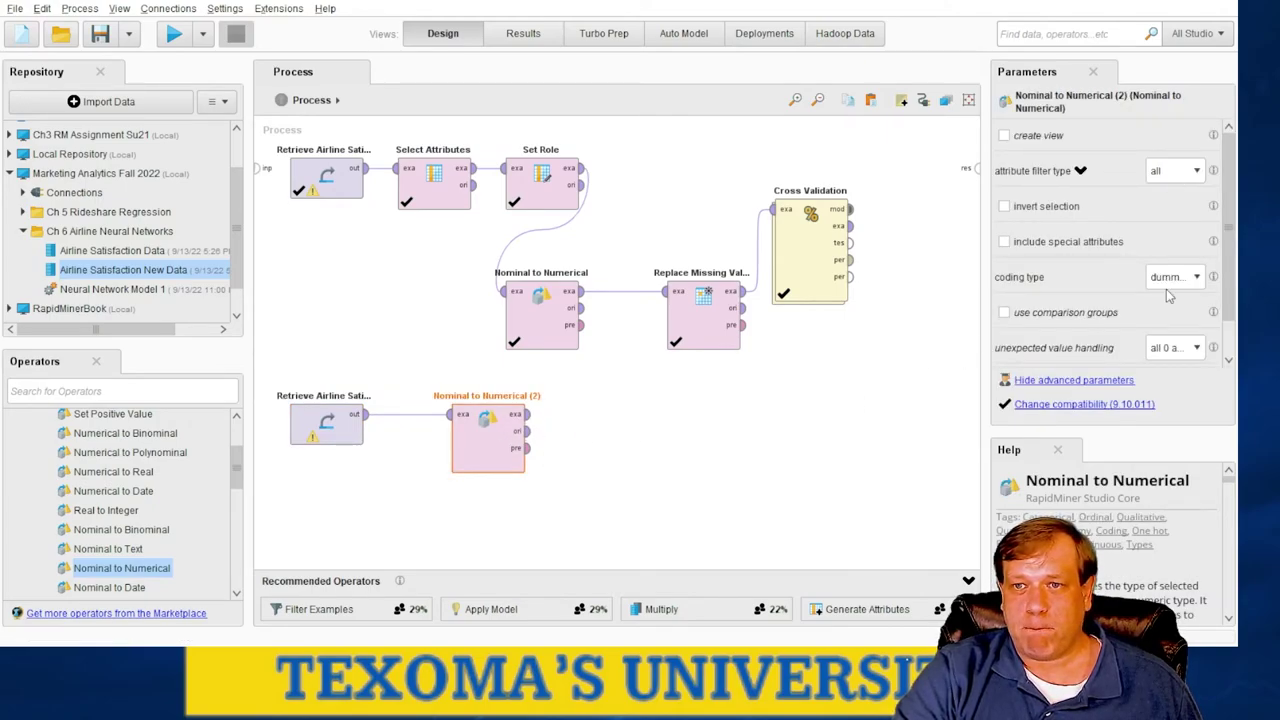
{"action": "left_click", "coordinate": [1004, 312]}
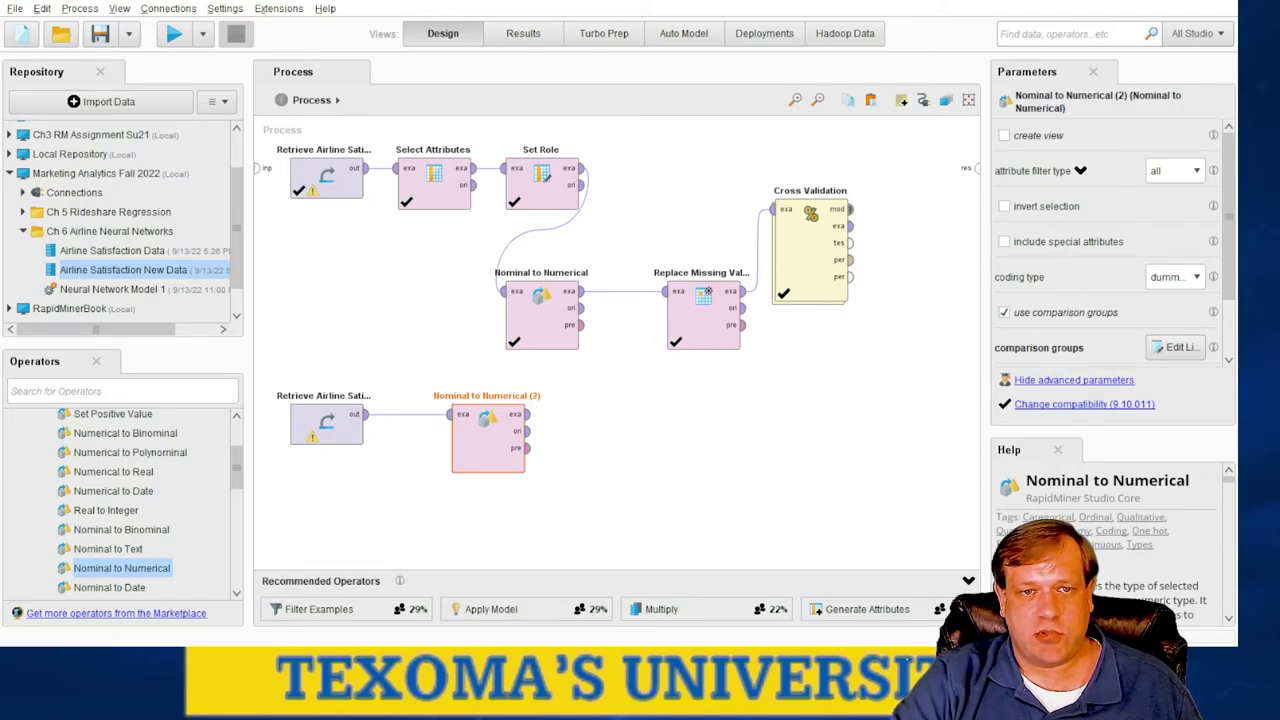
{"action": "left_click", "coordinate": [868, 466]}
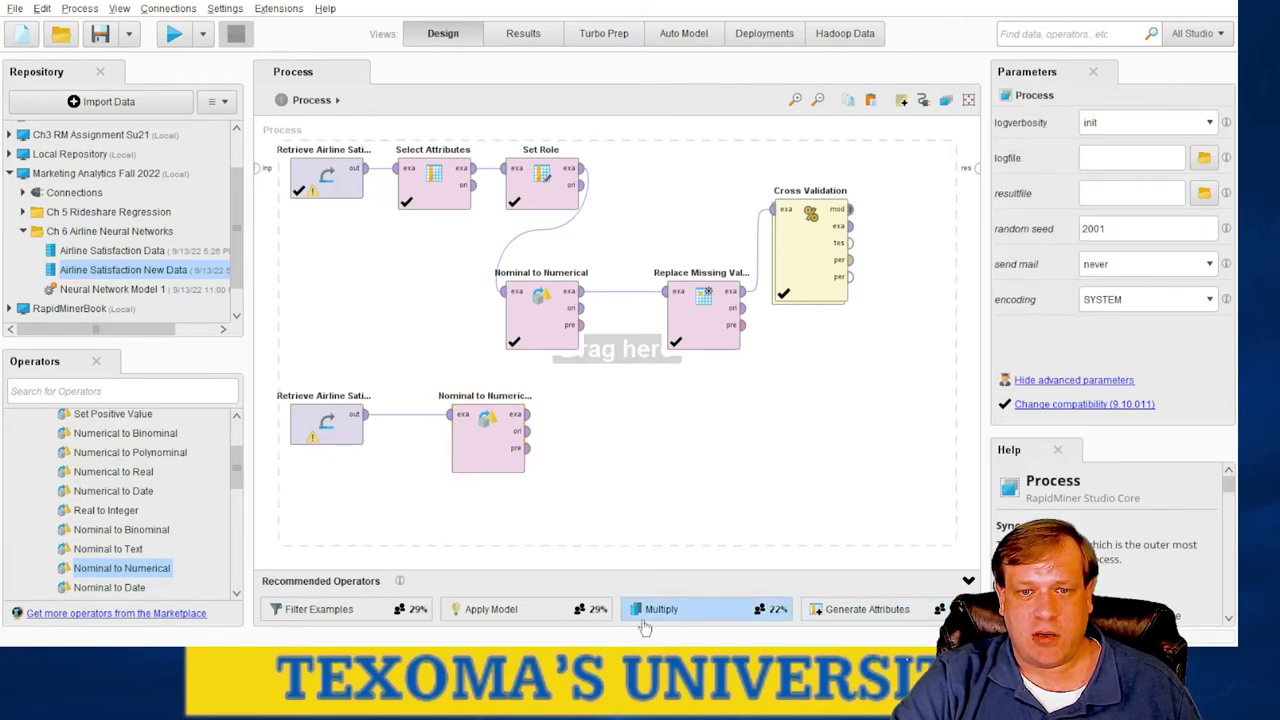
- Add an Apply Model operator below Cross Validation, feeding it the cross-validated model and the converted new data as unlabelled input
{"action": "left_click_drag", "start_coordinate": [529, 625], "coordinate": [798, 438]}
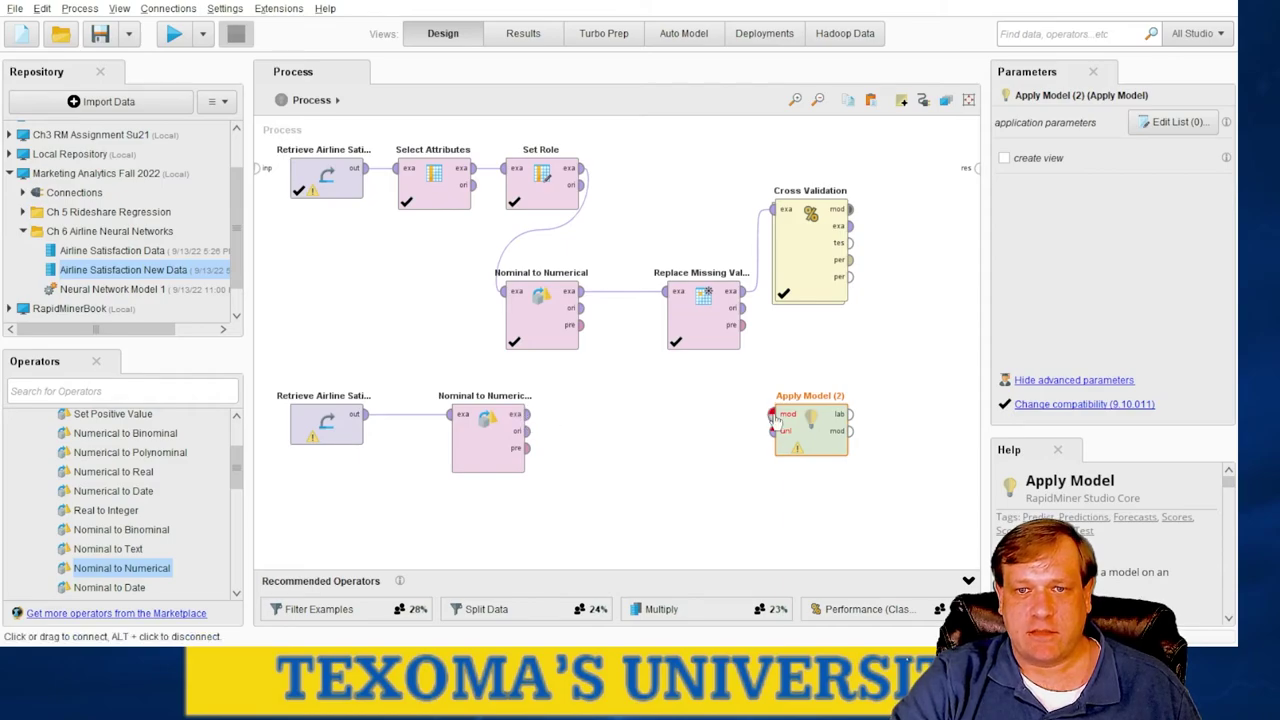
{"action": "left_click", "coordinate": [531, 424]}
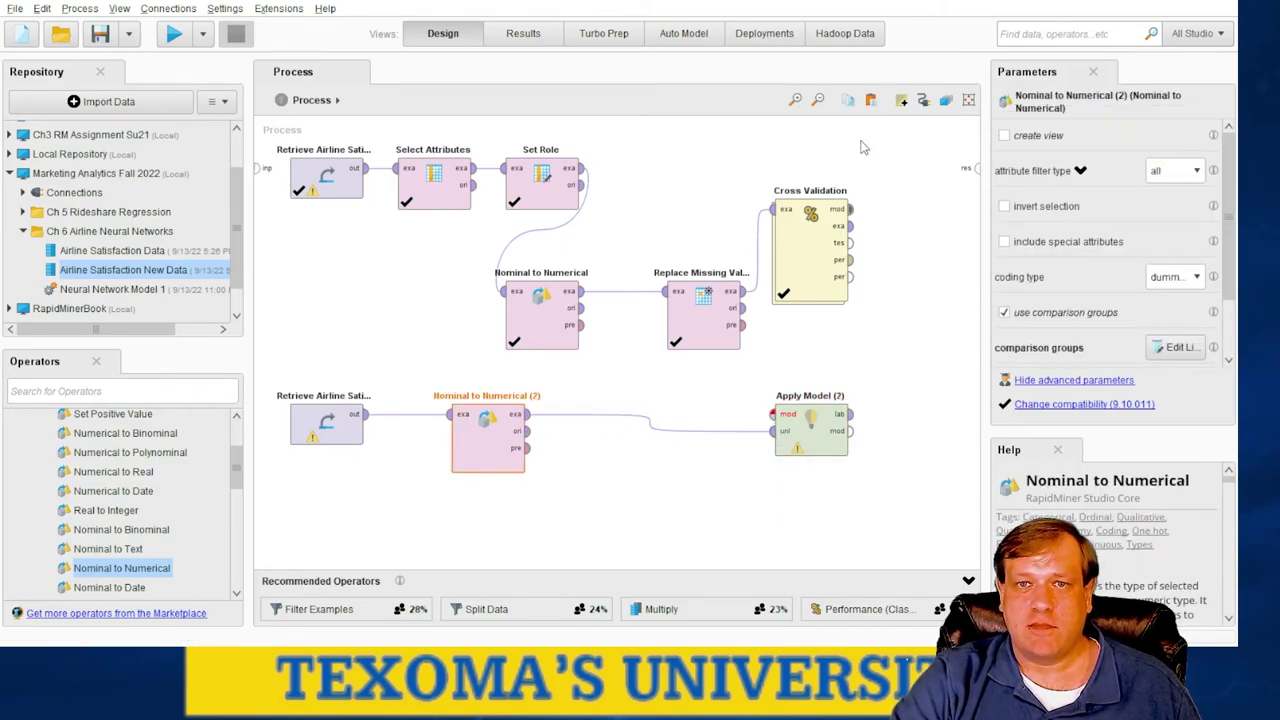
{"action": "left_click", "coordinate": [851, 211]}
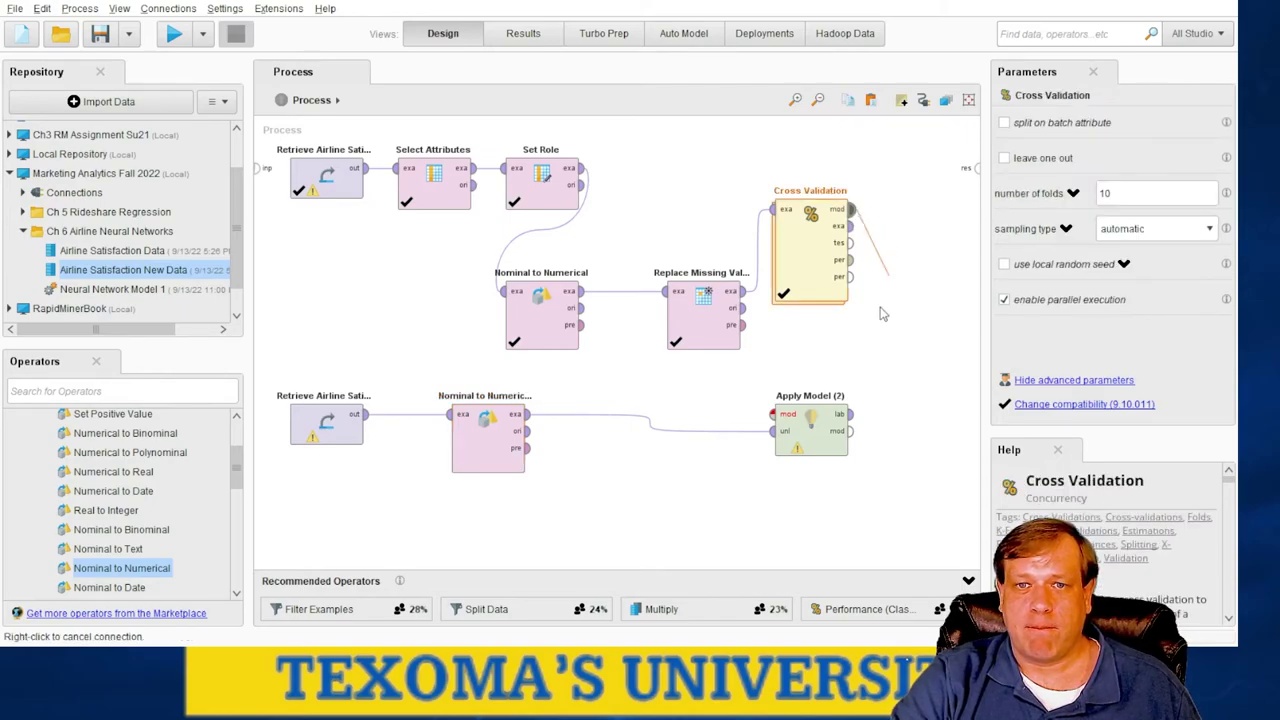
{"action": "left_click", "coordinate": [772, 415]}
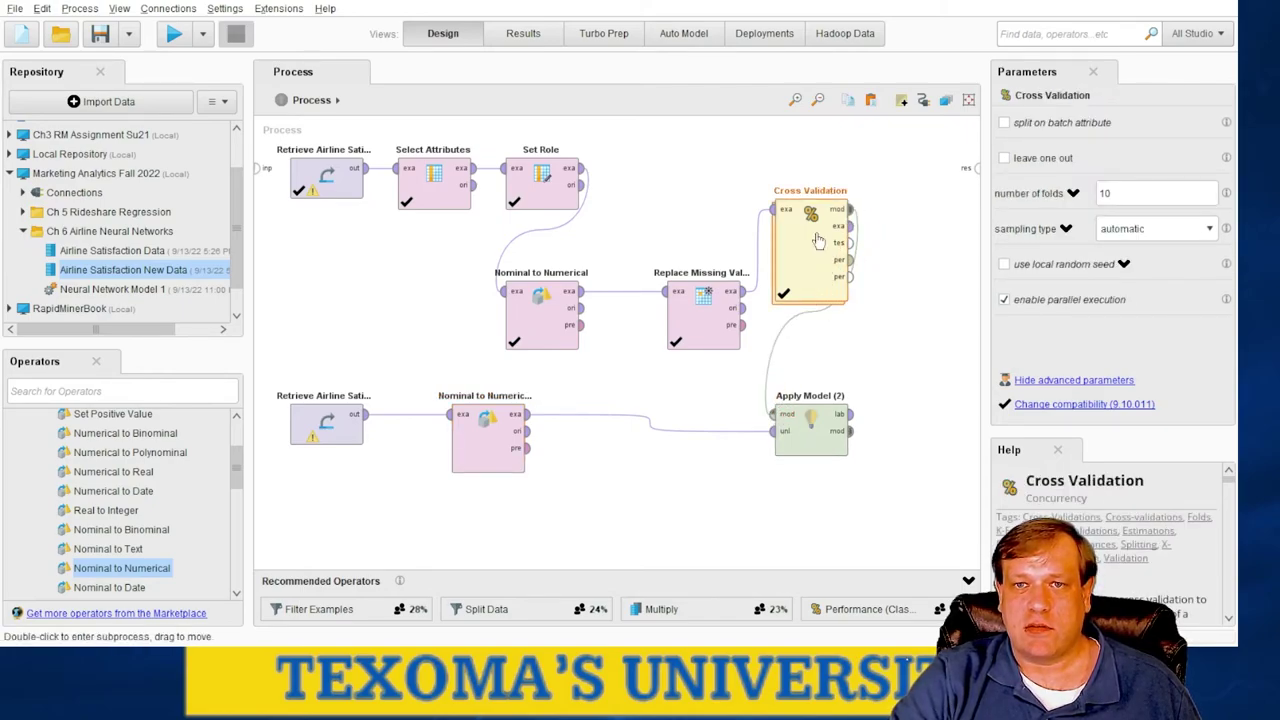
{"action": "left_click", "coordinate": [834, 416]}
{"action": "left_click_drag", "start_coordinate": [834, 416], "coordinate": [888, 416]}
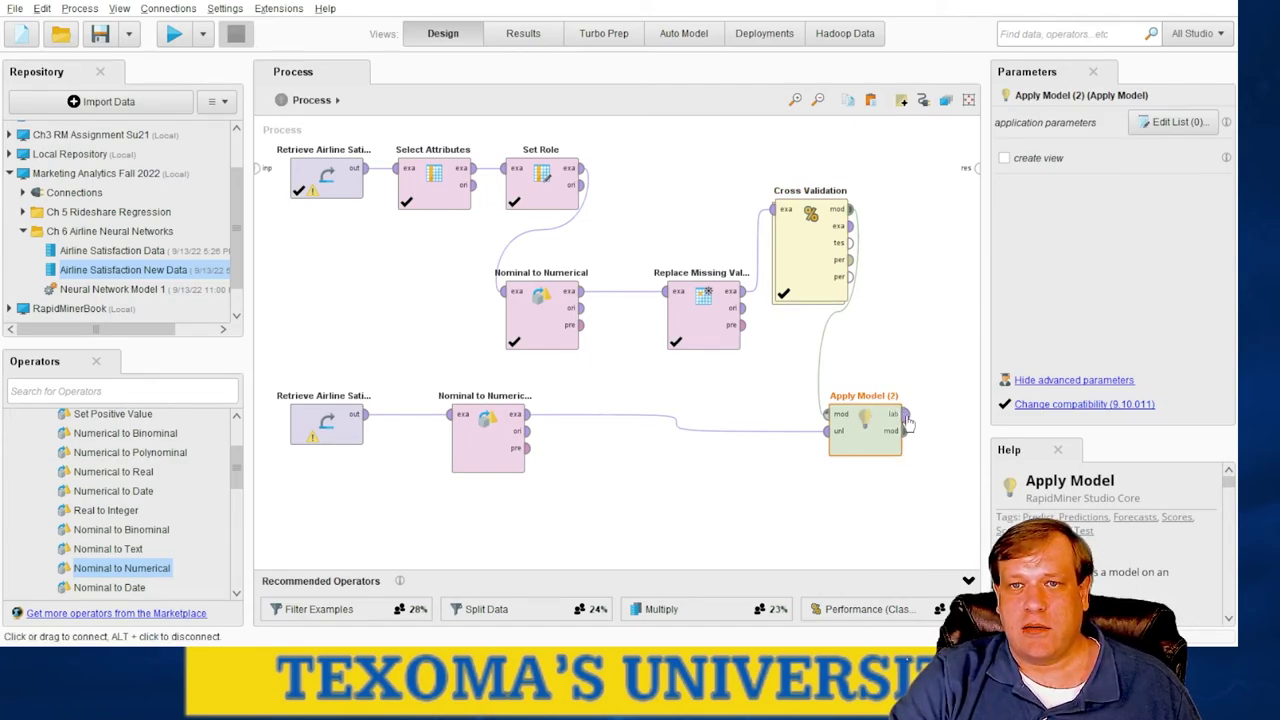
- Connect Apply Model's labelled data and model outputs to the process results and run the process
{"action": "left_click_drag", "start_coordinate": [903, 413], "coordinate": [976, 166]}
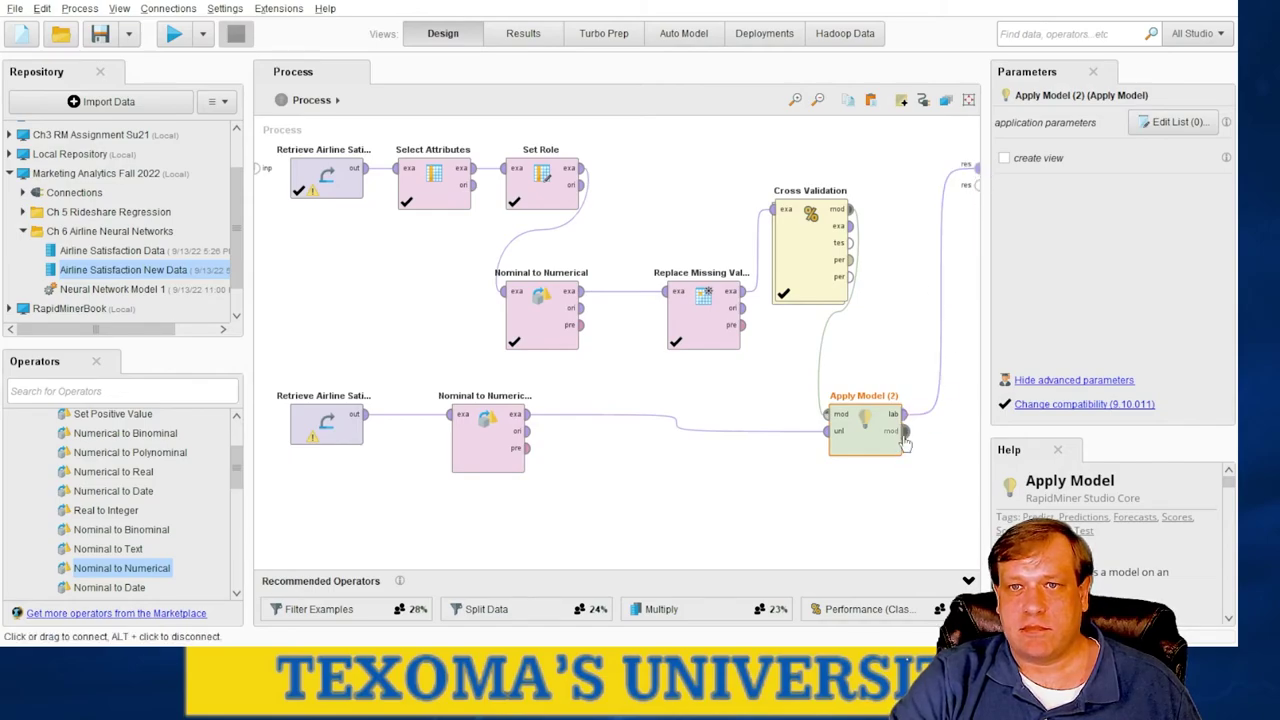
{"action": "left_click_drag", "start_coordinate": [903, 436], "coordinate": [976, 184]}
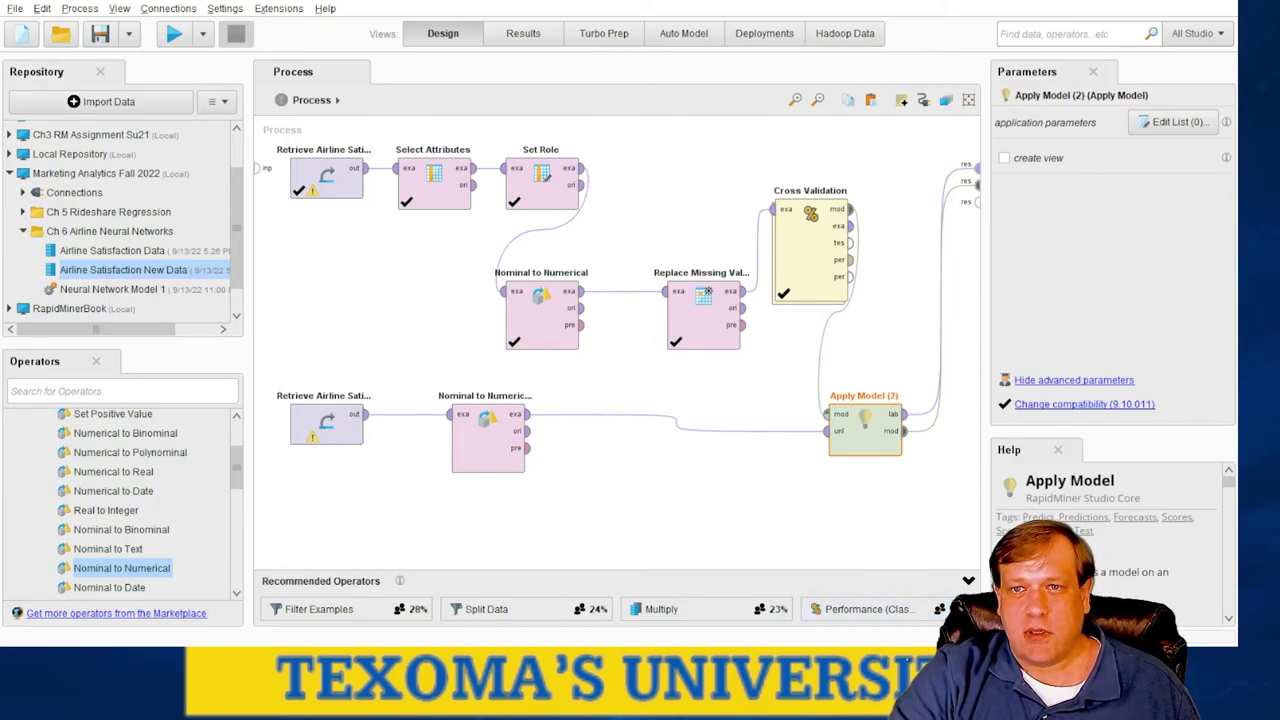
{"action": "left_click", "coordinate": [884, 514]}
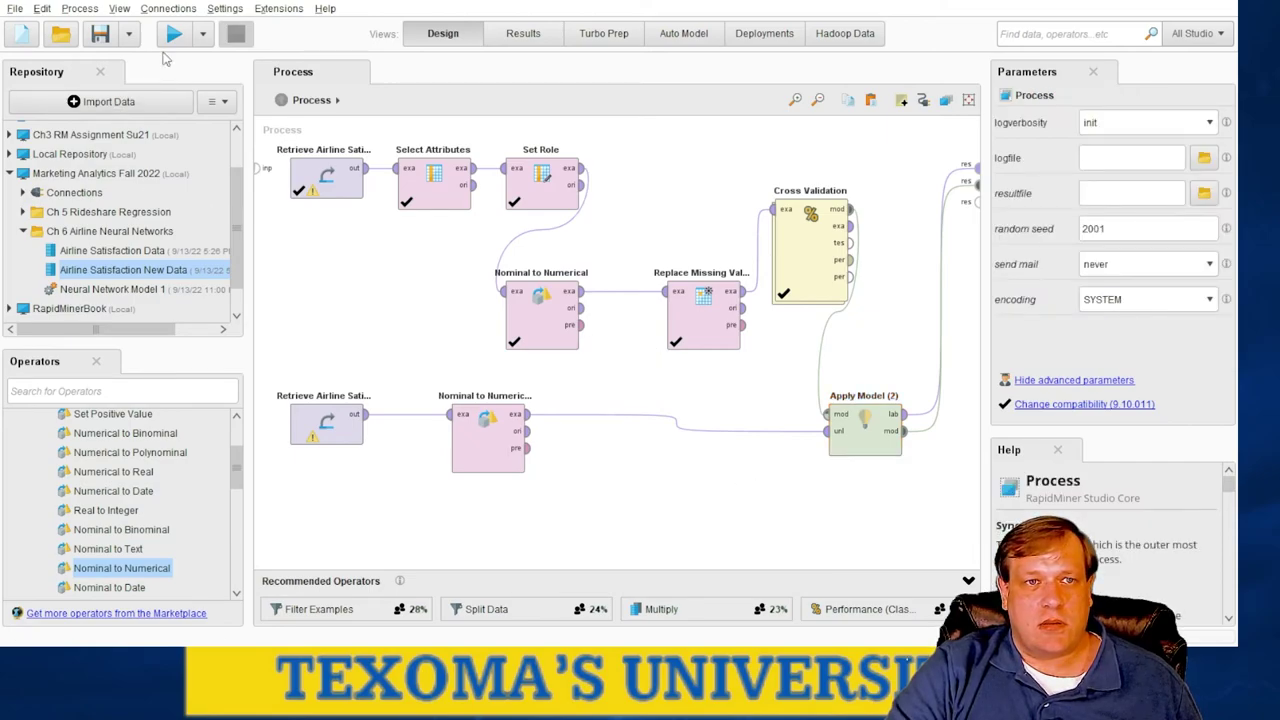
{"action": "left_click", "coordinate": [173, 34]}
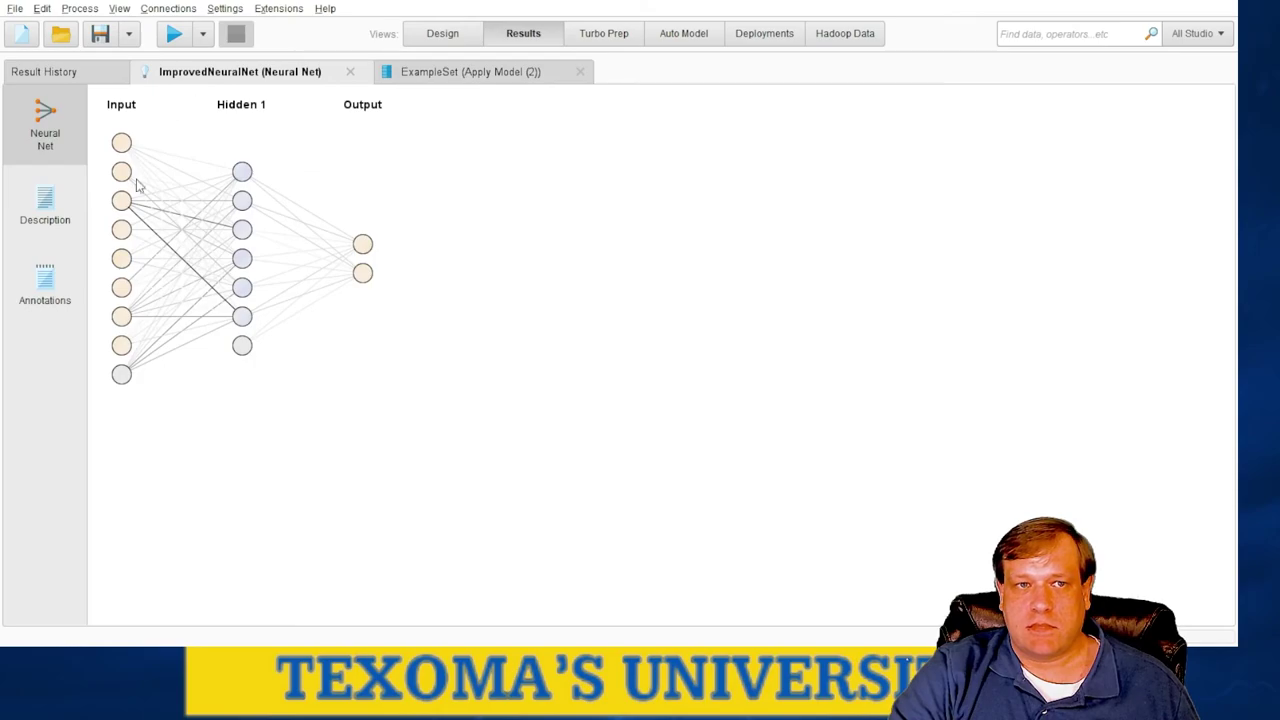
- Review the ImprovedNeuralNet description and compare the two confidence values of row 2 in the Apply Model ExampleSet
{"action": "left_click", "coordinate": [68, 192]}
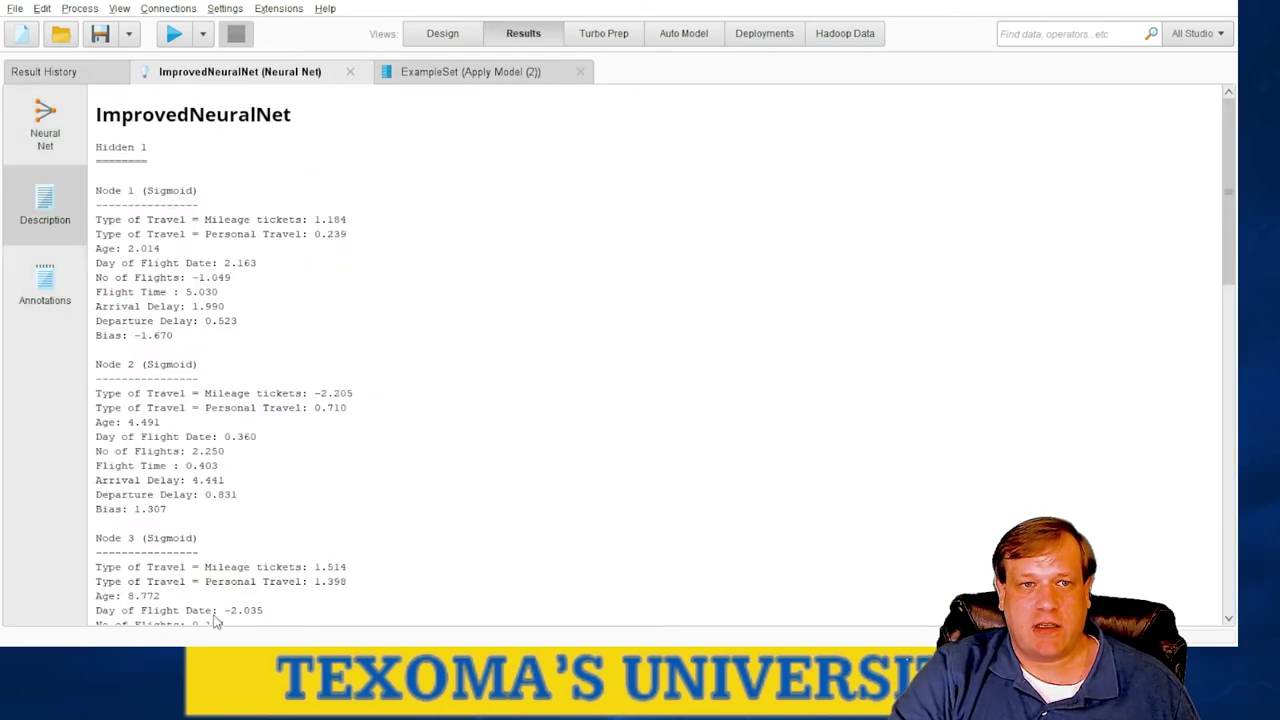
{"action": "left_click", "coordinate": [515, 80]}
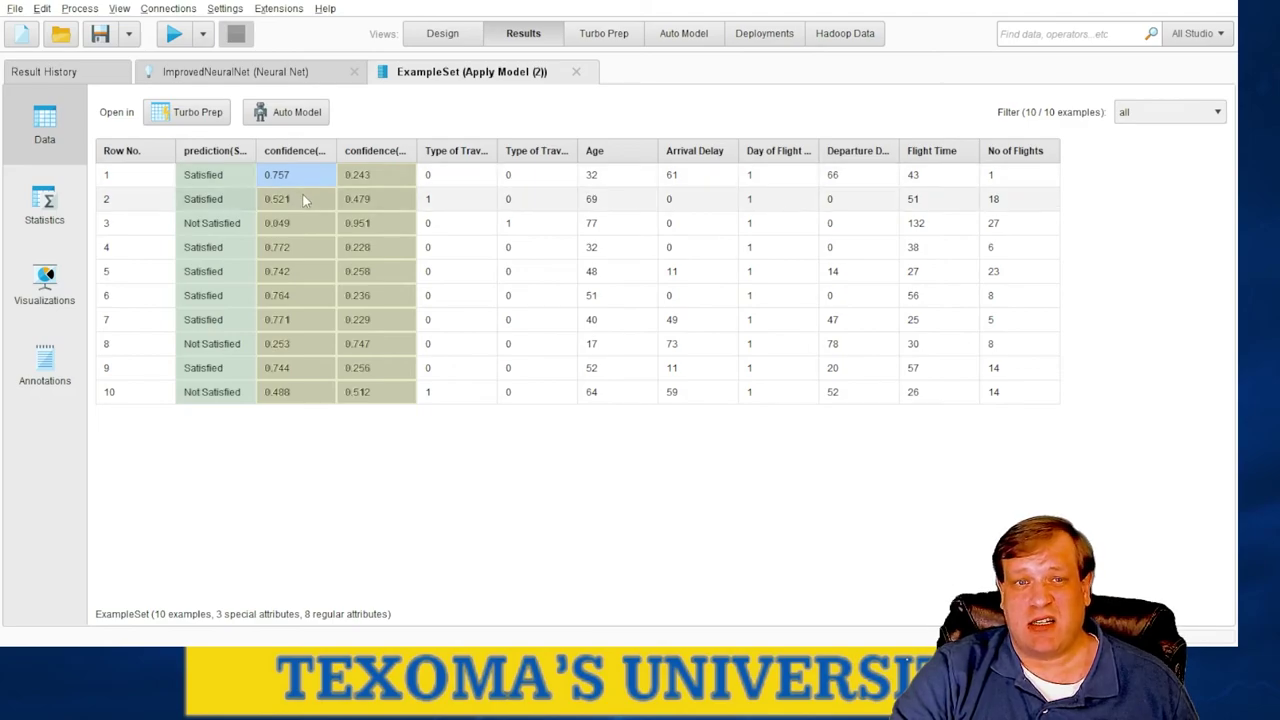
{"action": "left_click_drag", "start_coordinate": [262, 205], "coordinate": [405, 203]}
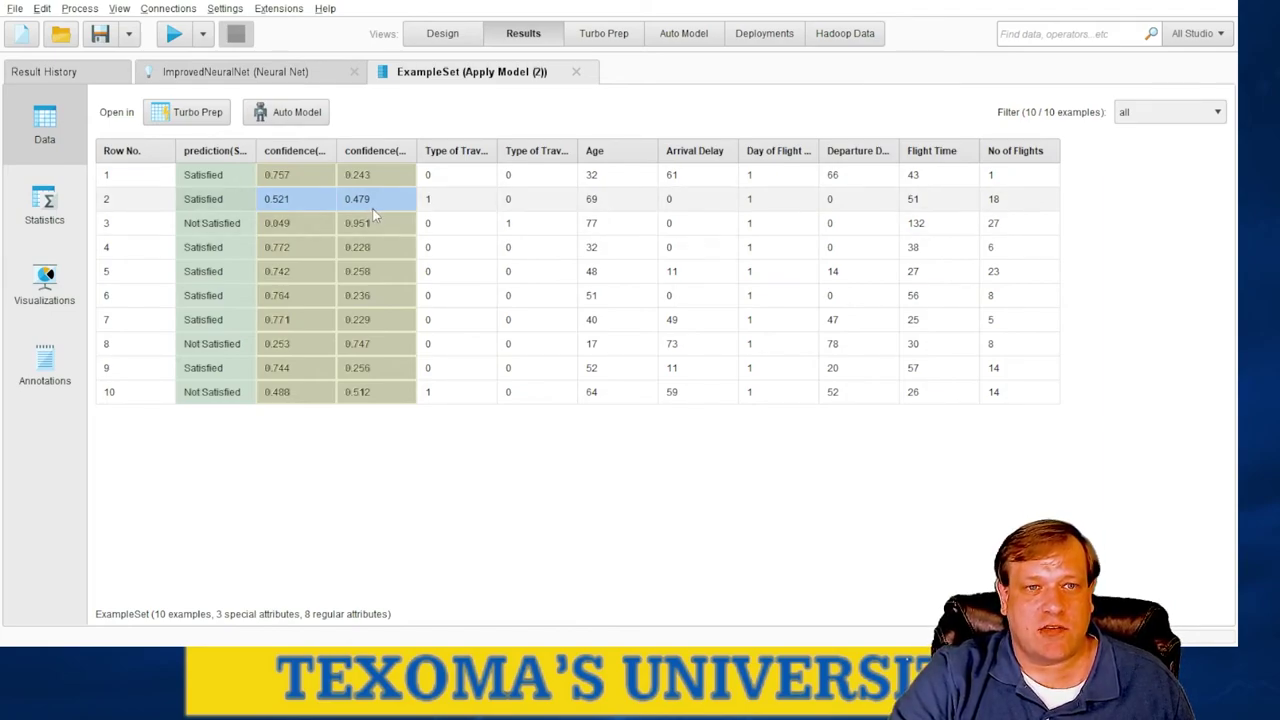
- Sort the predictions ascending by confidence(Satisfied) and widen both confidence columns to show their full headings
{"action": "left_click", "coordinate": [290, 150]}
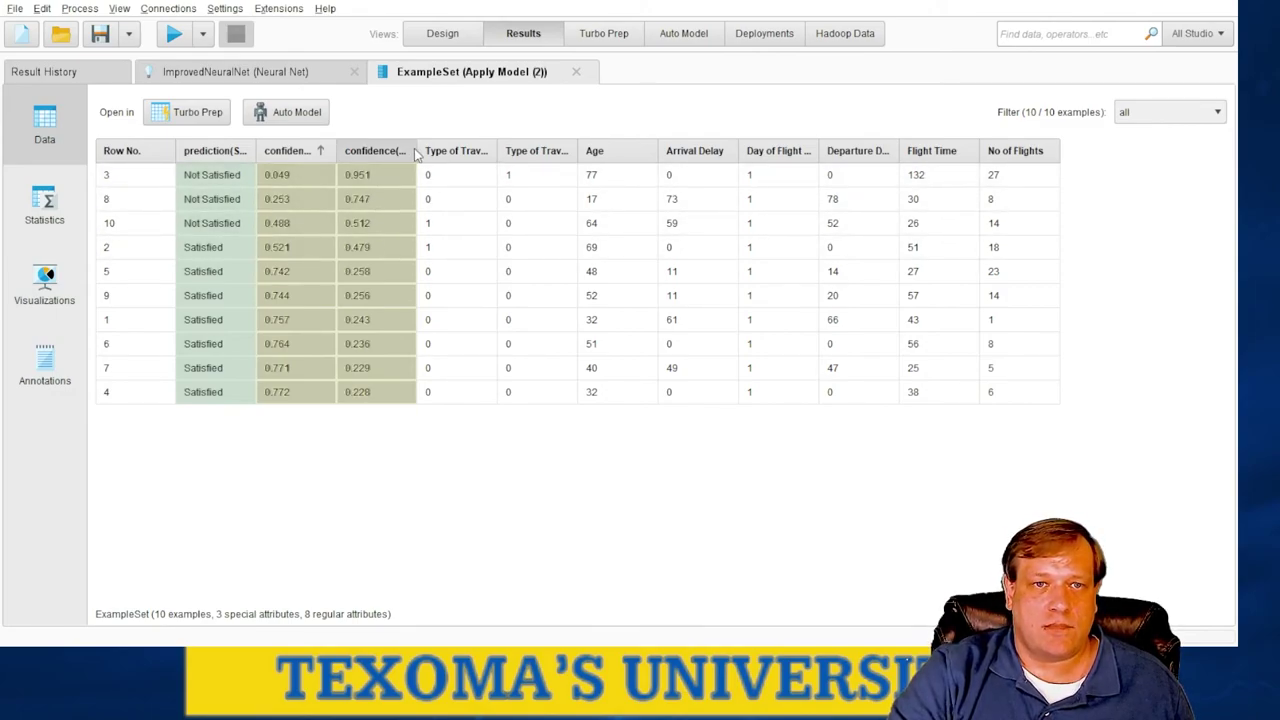
{"action": "left_click_drag", "start_coordinate": [416, 152], "coordinate": [468, 148]}
{"action": "left_click_drag", "start_coordinate": [334, 155], "coordinate": [403, 151]}
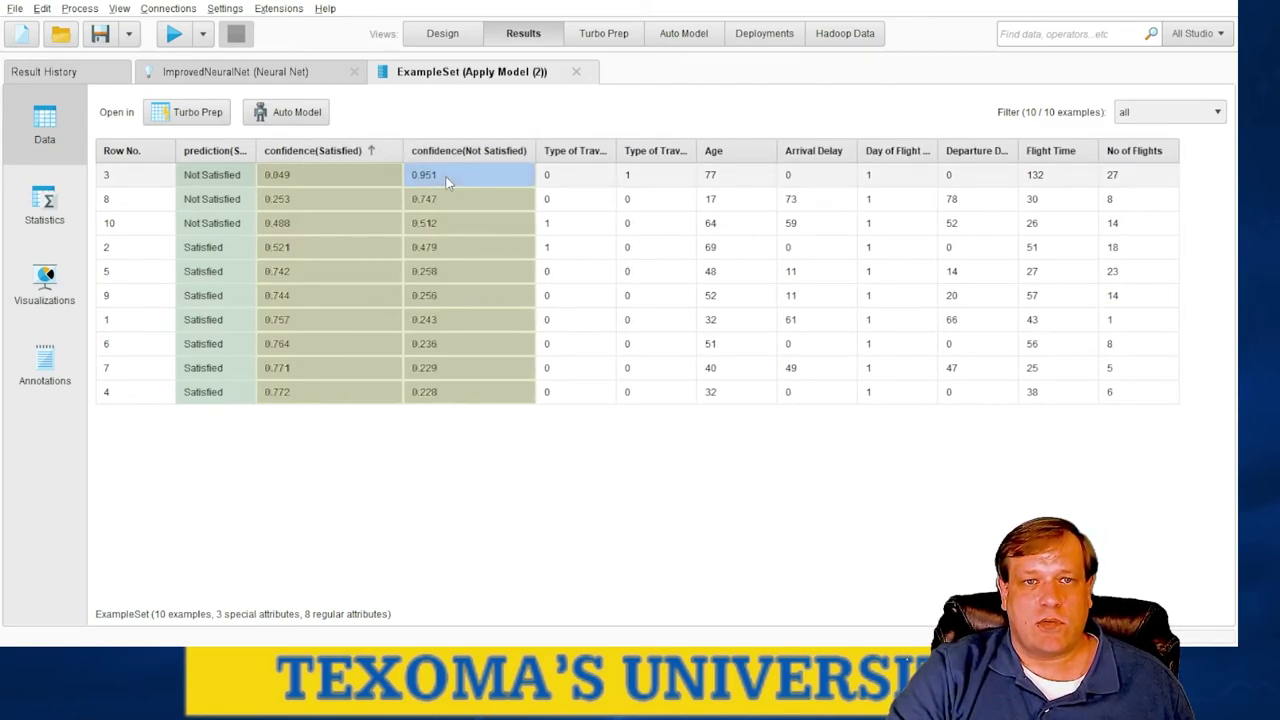
- Compare the predictions, confidences and attributes of dissatisfied passengers in rows 3 and 8 with borderline rows 10 and 2
{"action": "left_click_drag", "start_coordinate": [105, 177], "coordinate": [118, 208]}
{"action": "left_click", "coordinate": [474, 205]}
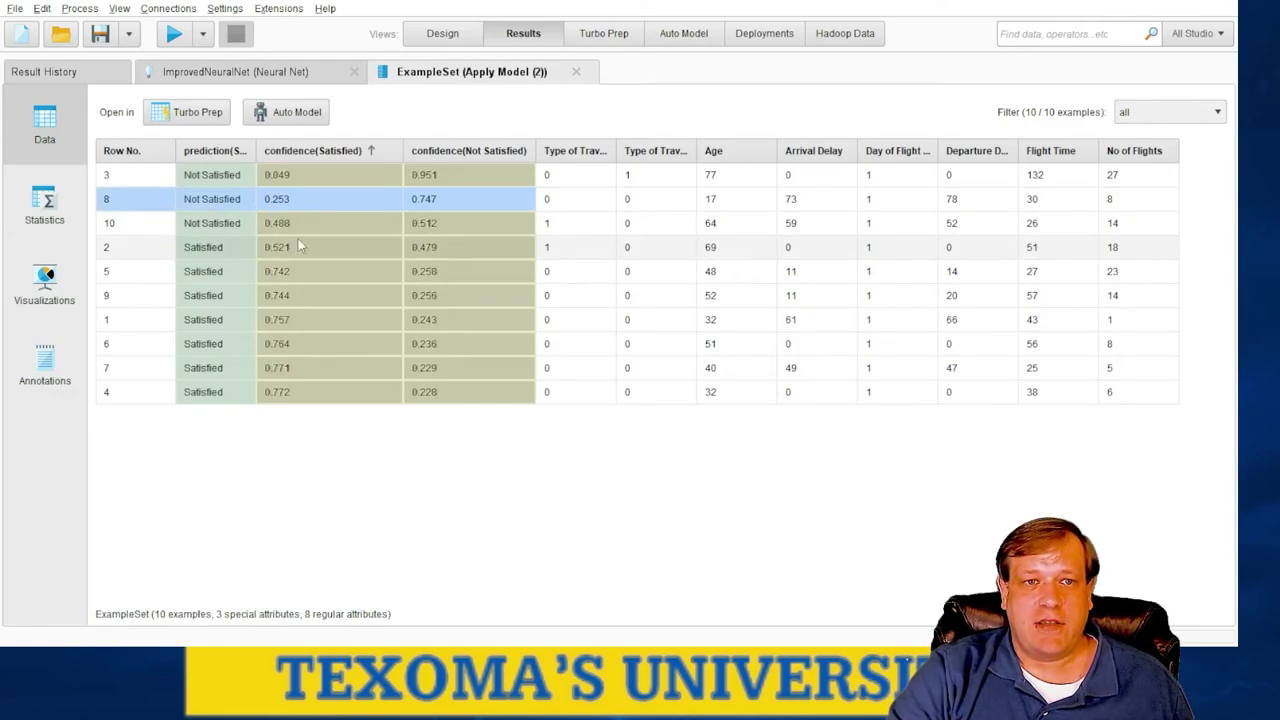
{"action": "left_click_drag", "start_coordinate": [295, 232], "coordinate": [451, 246]}
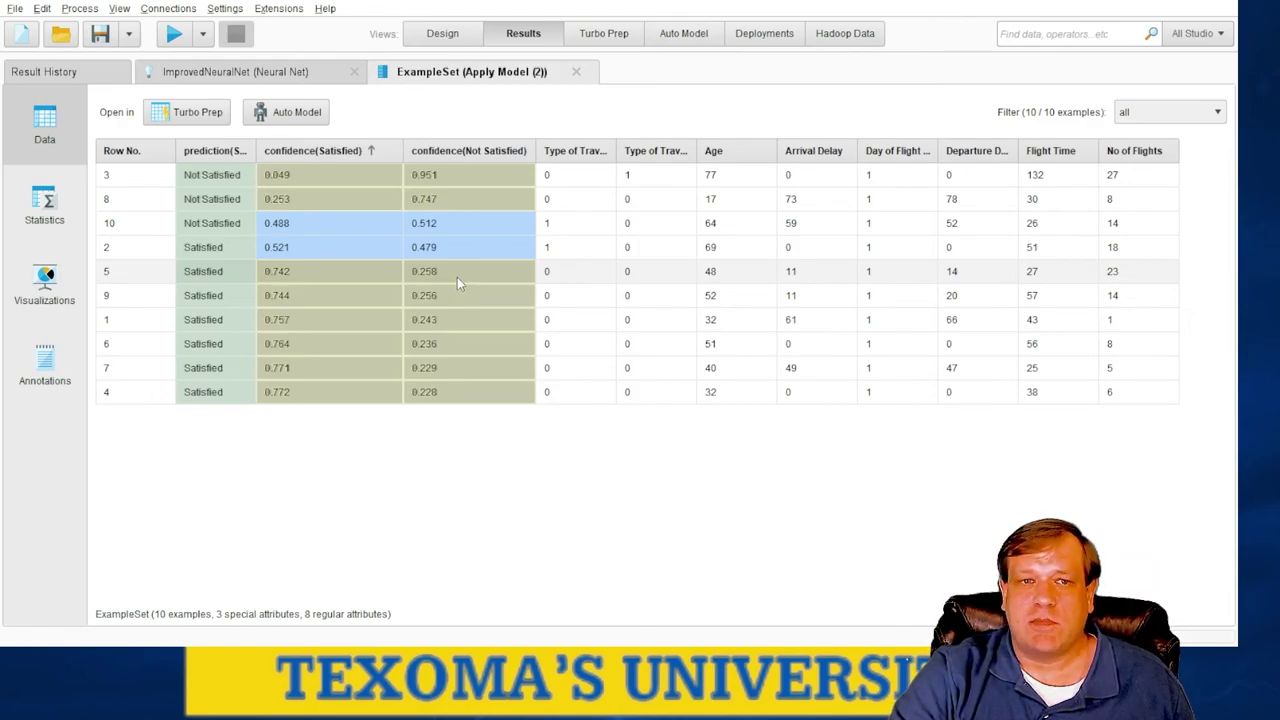
{"action": "left_click_drag", "start_coordinate": [155, 225], "coordinate": [1120, 246]}
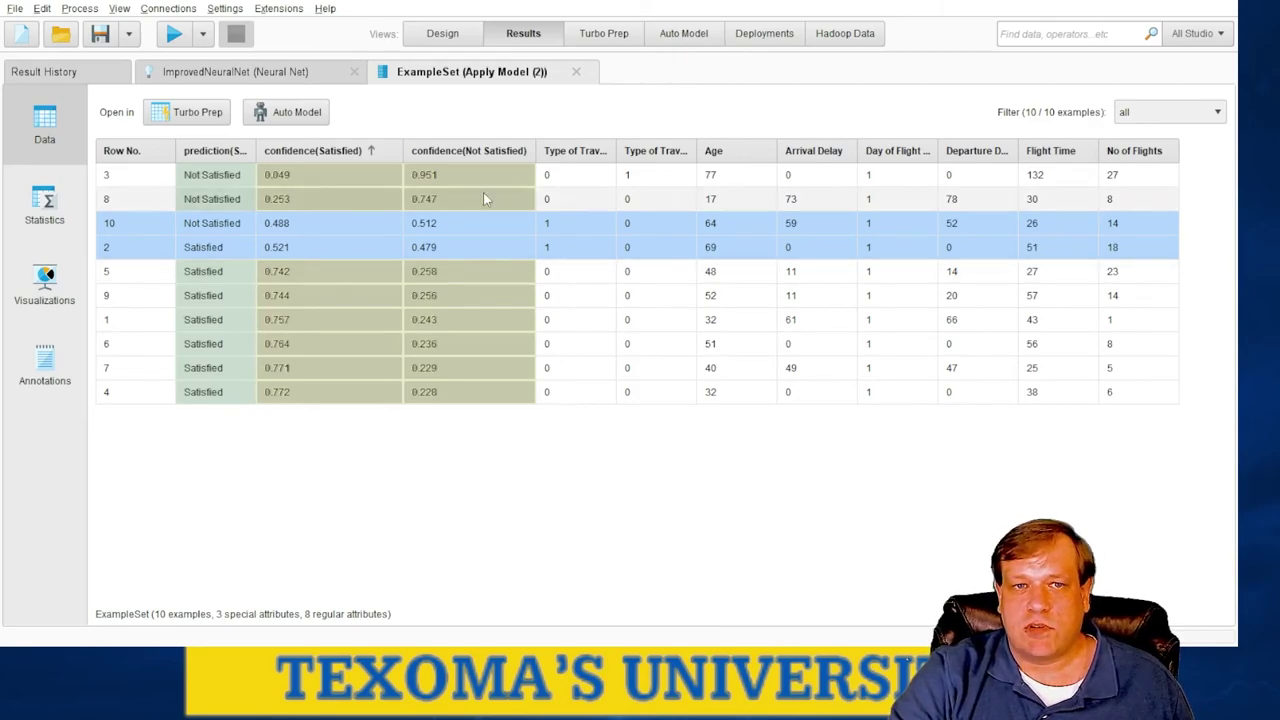
{"action": "left_click_drag", "start_coordinate": [104, 178], "coordinate": [443, 197]}
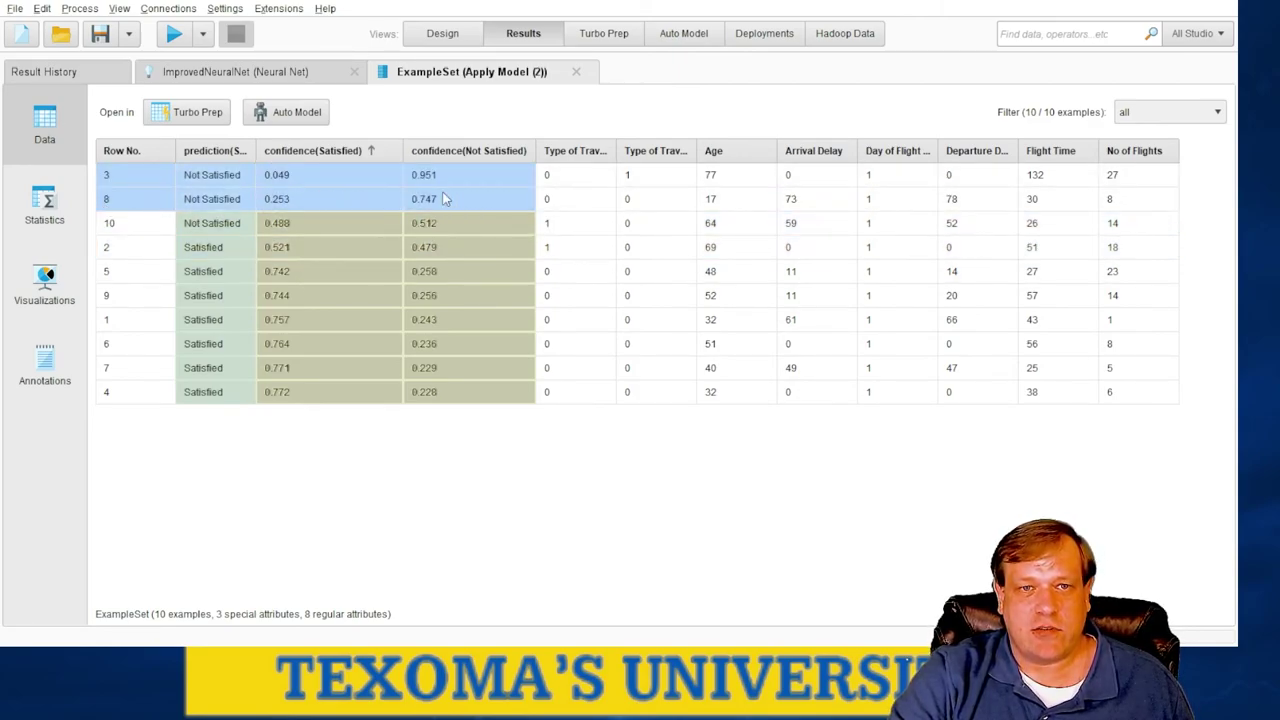
{"action": "left_click_drag", "start_coordinate": [149, 230], "coordinate": [1120, 250]}
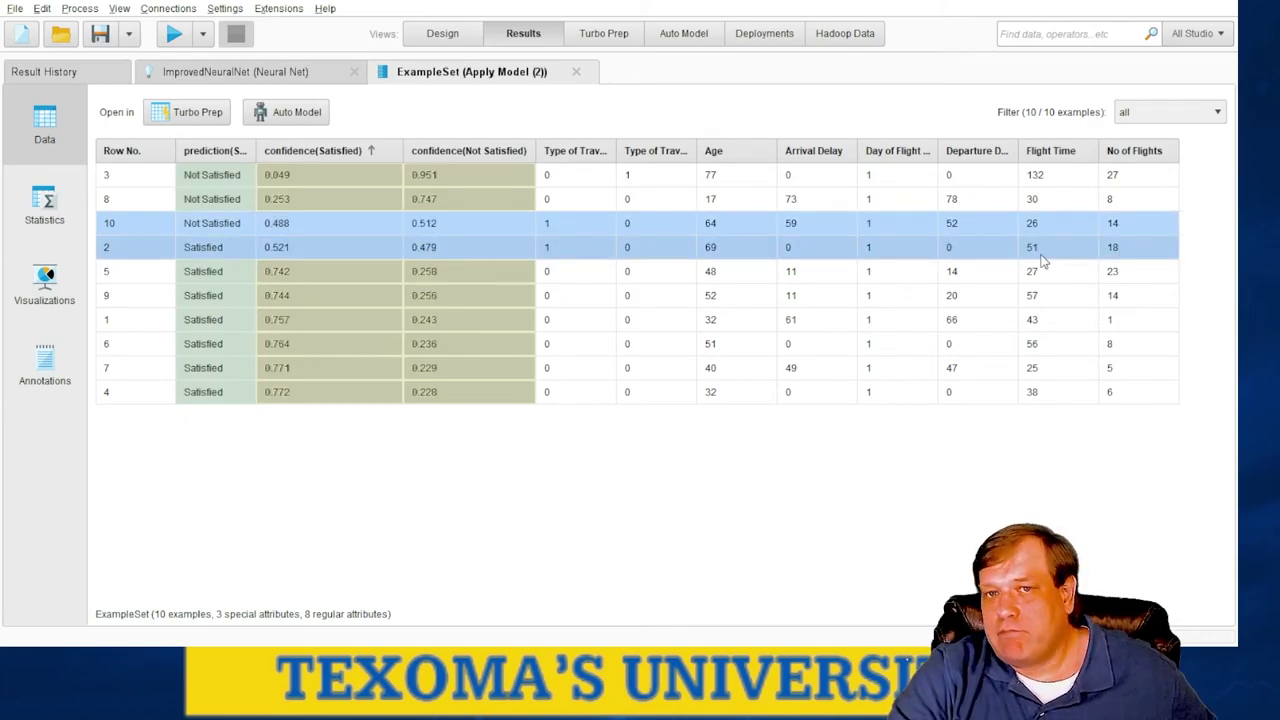
{"action": "left_click_drag", "start_coordinate": [325, 173], "coordinate": [1146, 209]}
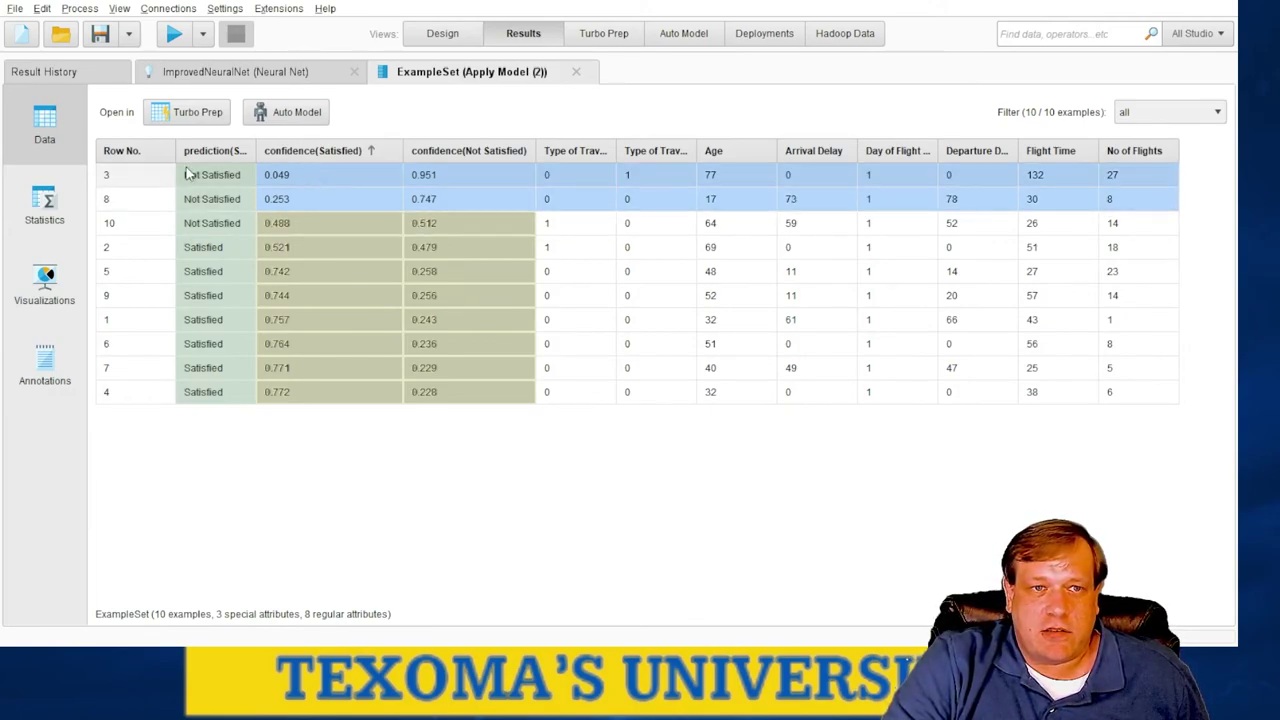
{"action": "left_click_drag", "start_coordinate": [180, 174], "coordinate": [1226, 214]}
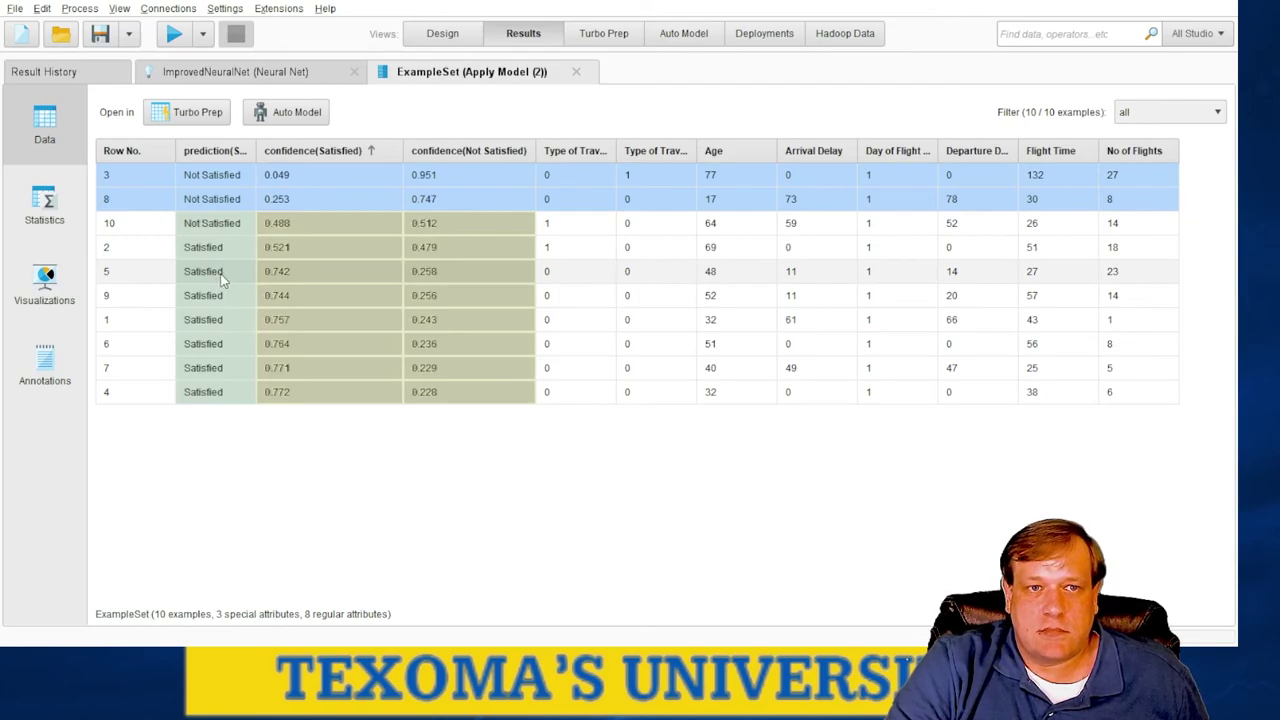
{"action": "left_click", "coordinate": [220, 224]}
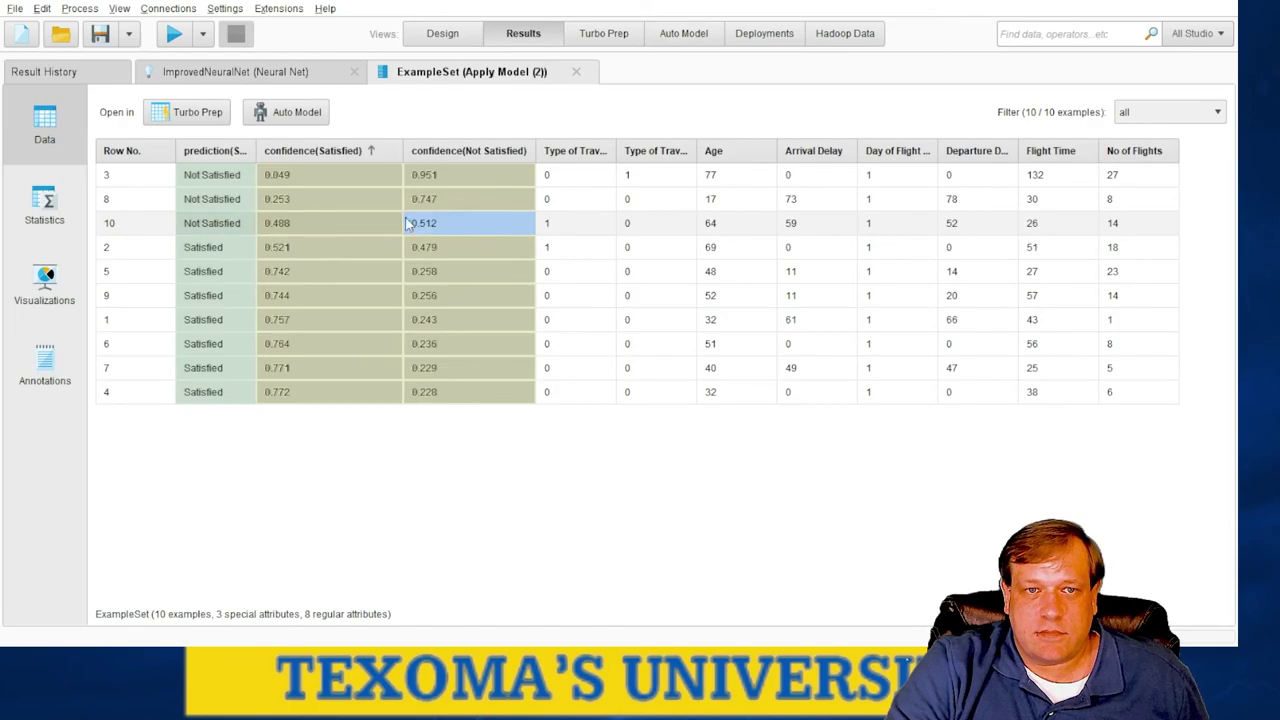
{"action": "left_click_drag", "start_coordinate": [407, 224], "coordinate": [403, 224]}
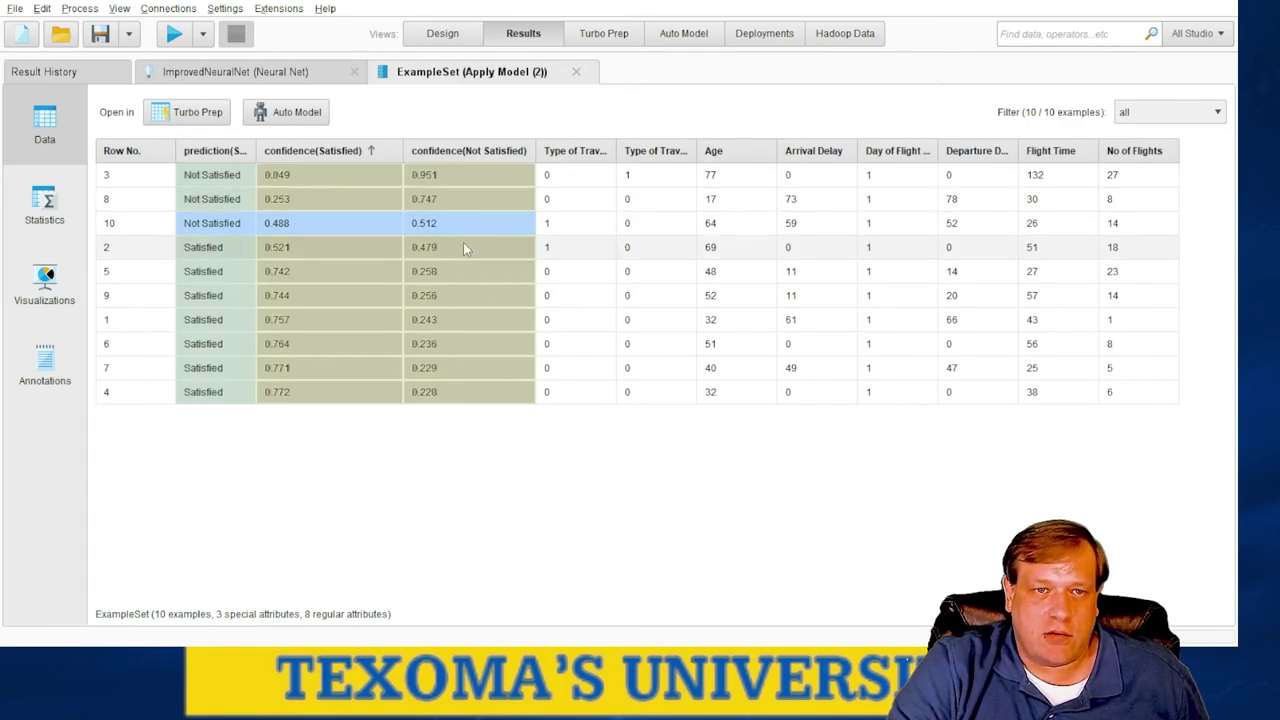
- Compare the prediction and both confidence values of borderline row 2 with those of satisfied passengers in rows 5, 9, 1, 6, 7 and 4
{"action": "left_click", "coordinate": [310, 253]}
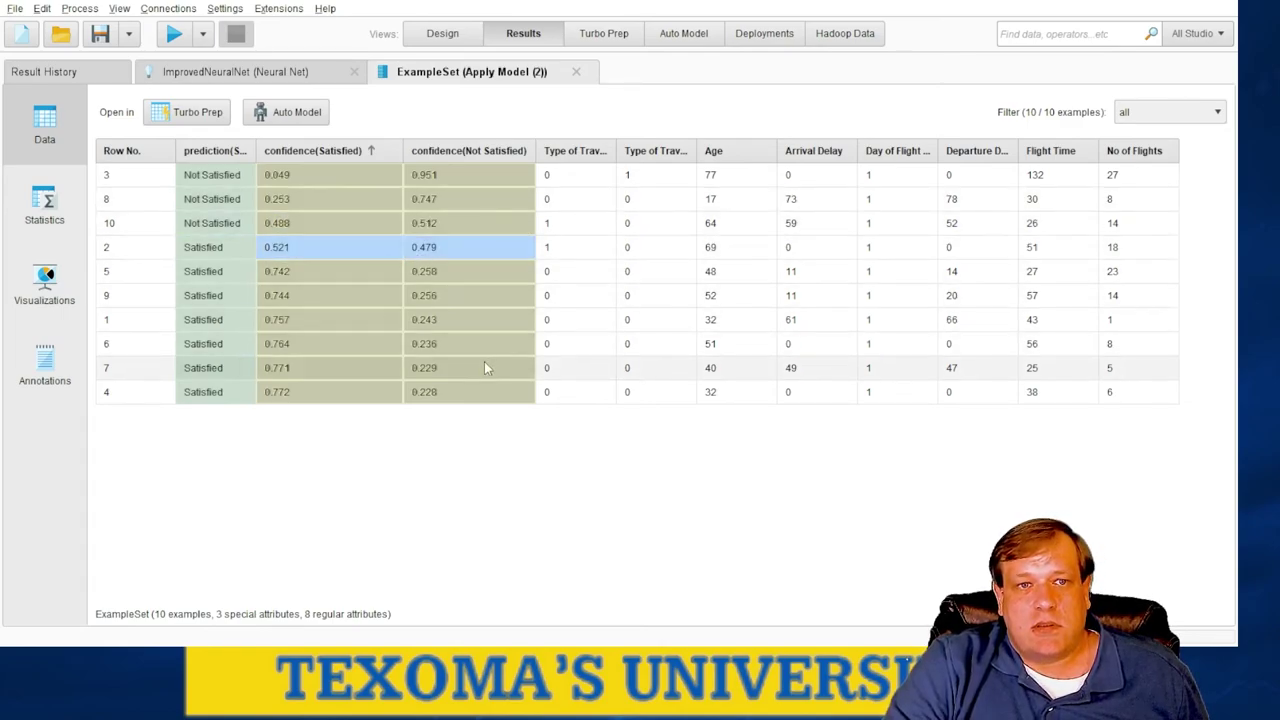
{"action": "left_click", "coordinate": [225, 253]}
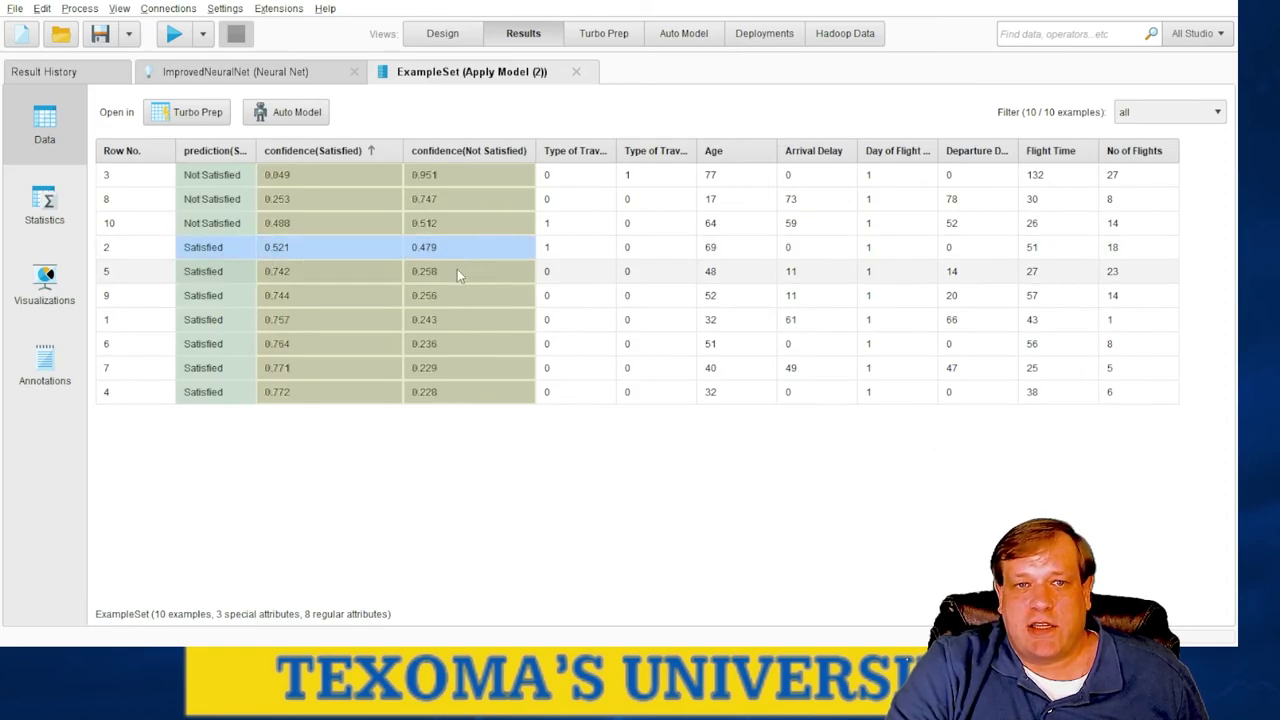
{"action": "left_click", "coordinate": [234, 251]}
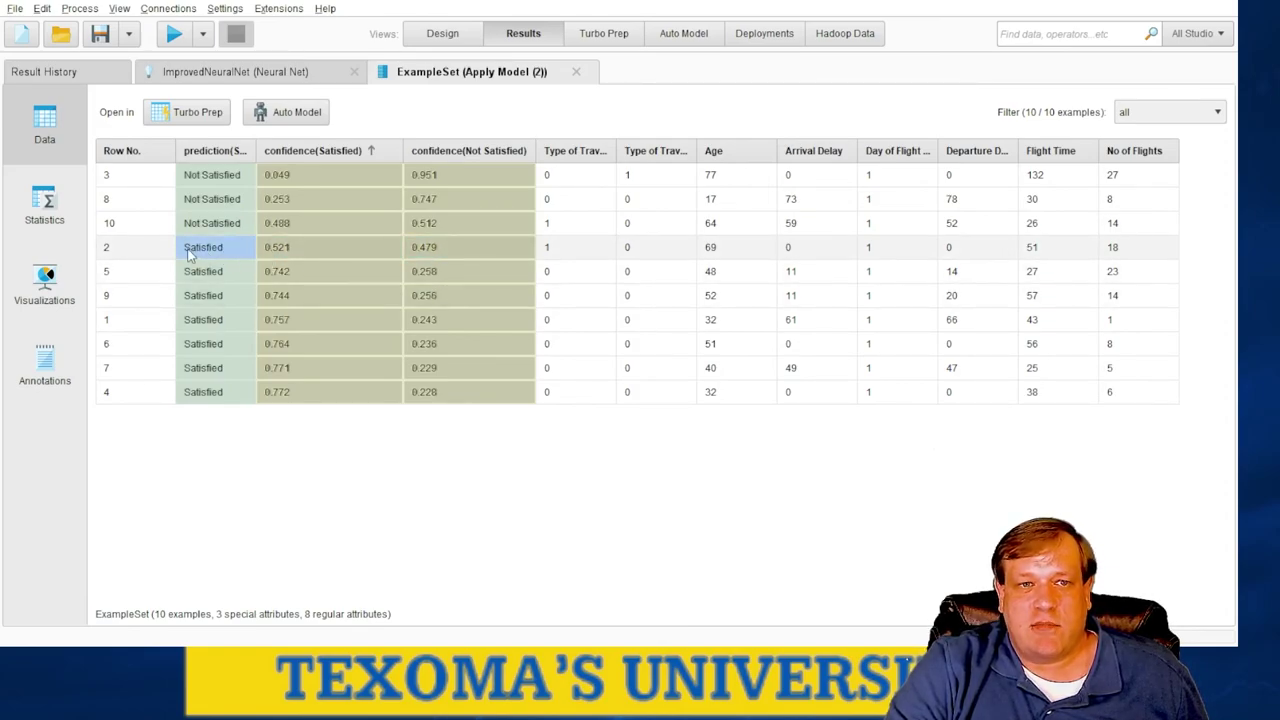
{"action": "left_click_drag", "start_coordinate": [225, 251], "coordinate": [440, 250]}
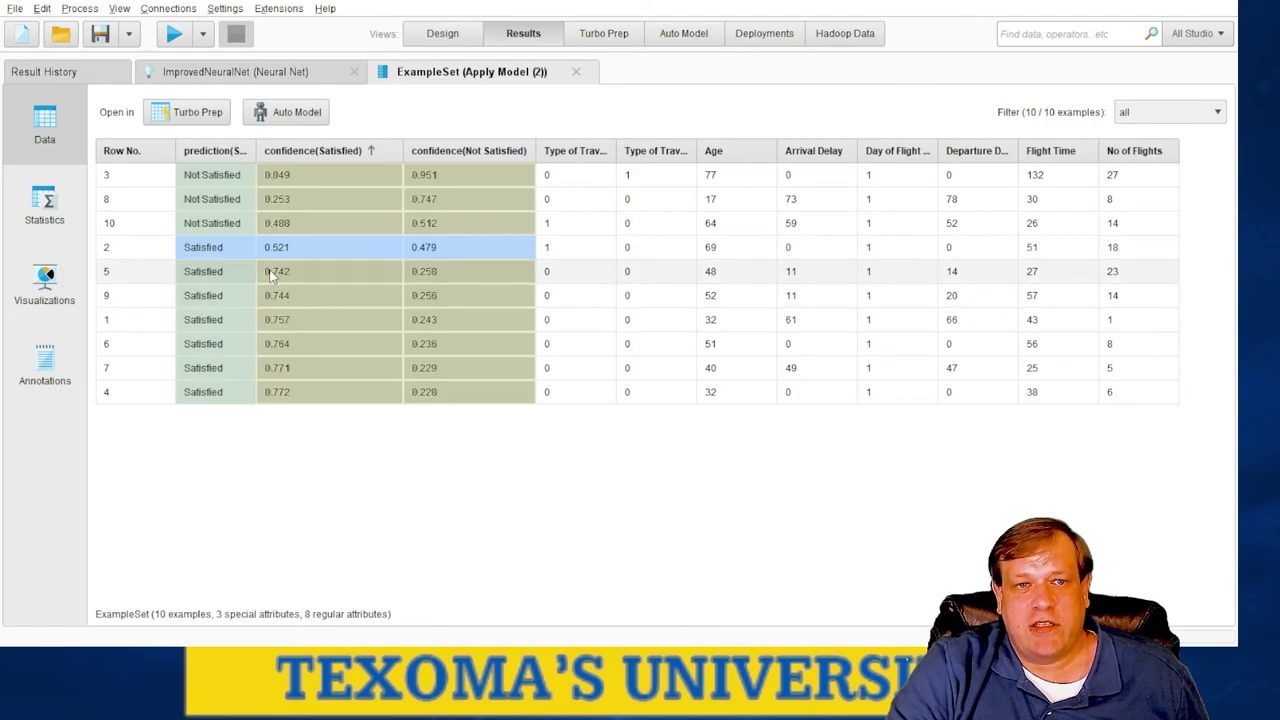
{"action": "left_click_drag", "start_coordinate": [268, 274], "coordinate": [498, 408]}
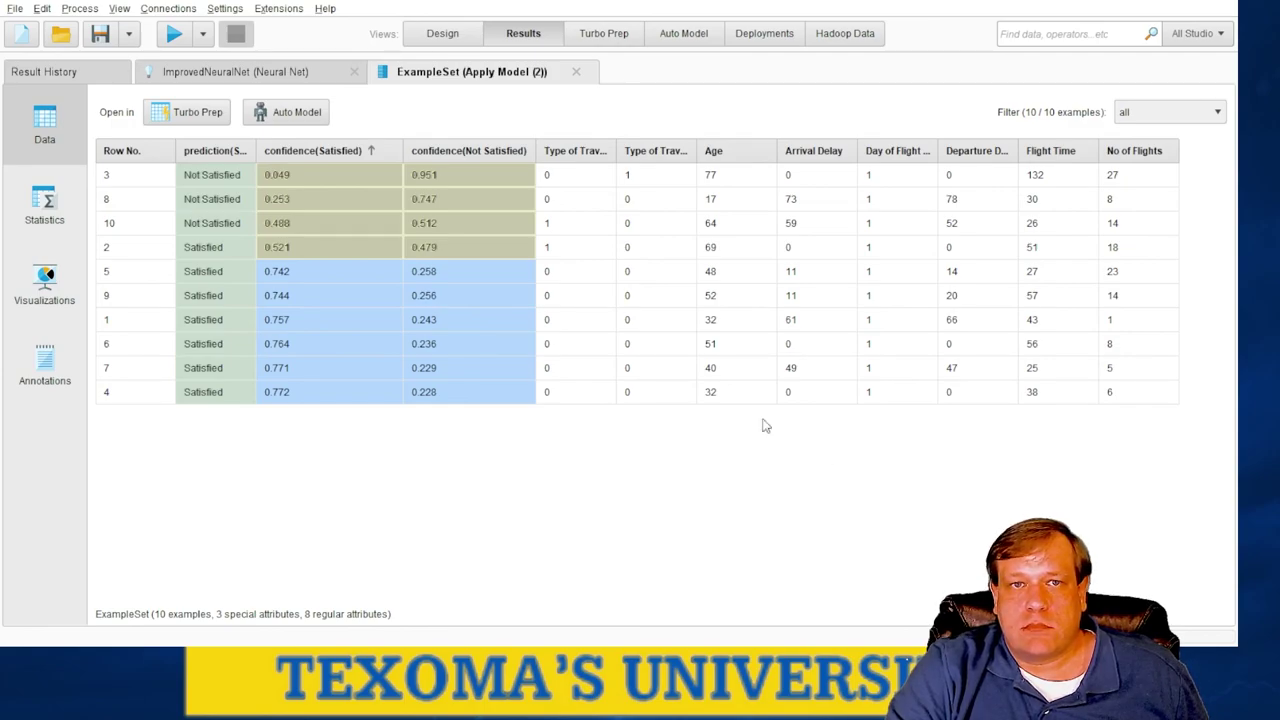
- Return to the process design and collapse the Types group under Blending > Attributes in the operator tree
{"action": "left_click", "coordinate": [457, 38]}
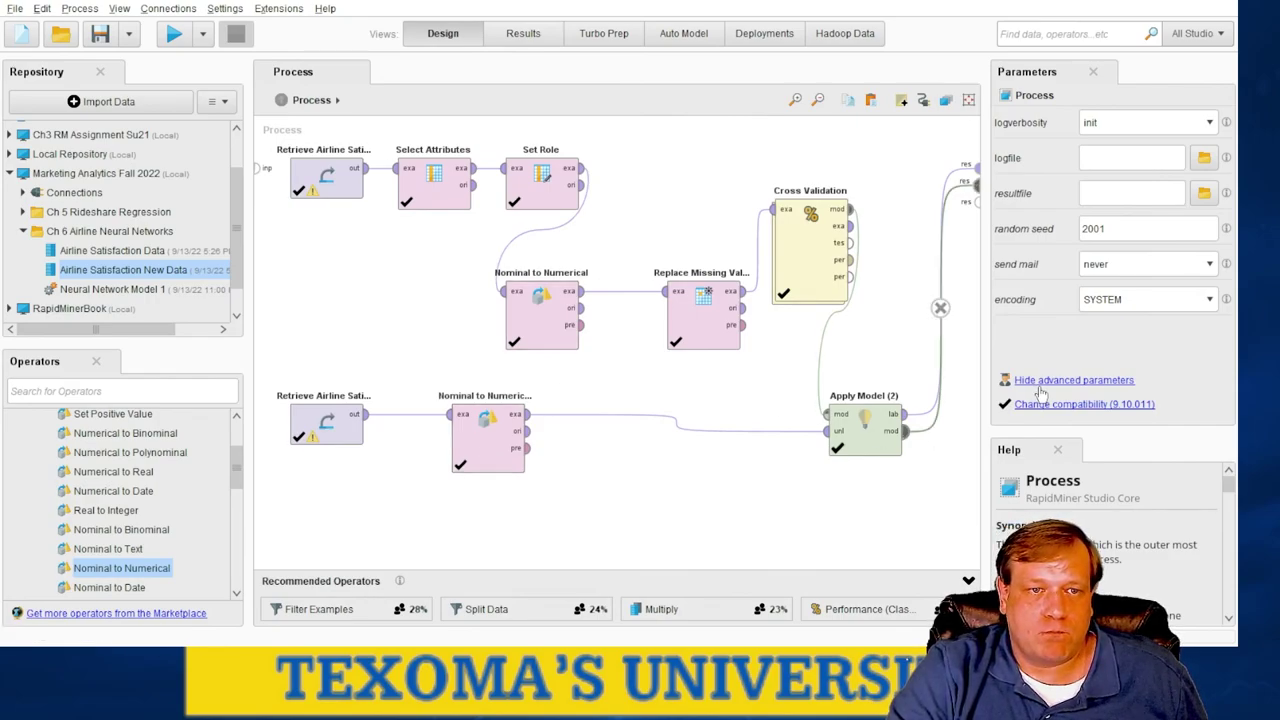
{"action": "left_click_drag", "start_coordinate": [245, 487], "coordinate": [238, 399]}
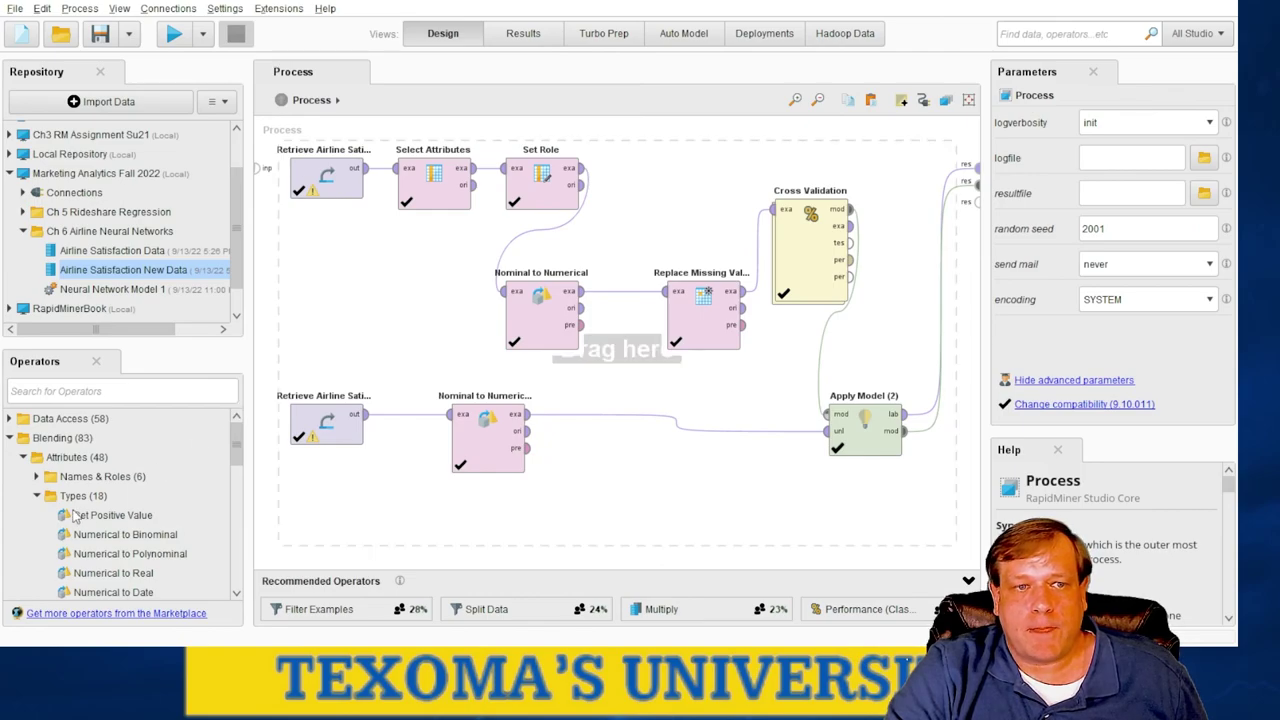
{"action": "left_click", "coordinate": [37, 496]}
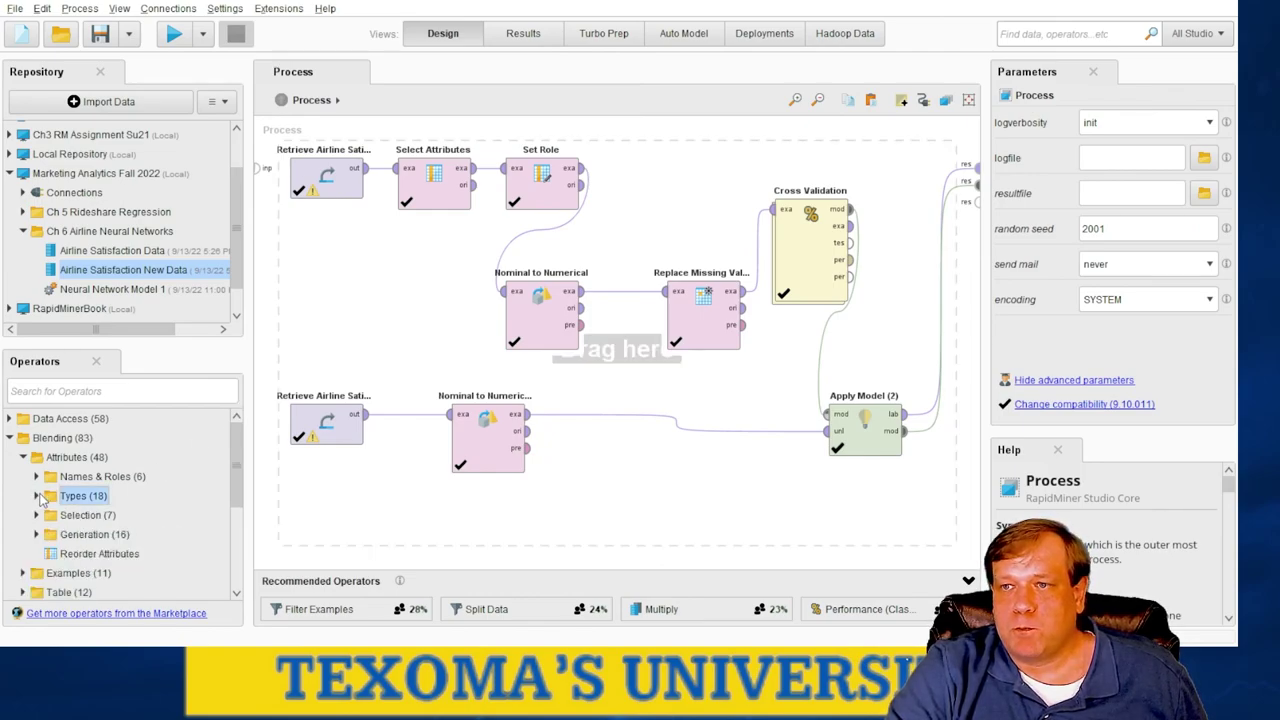